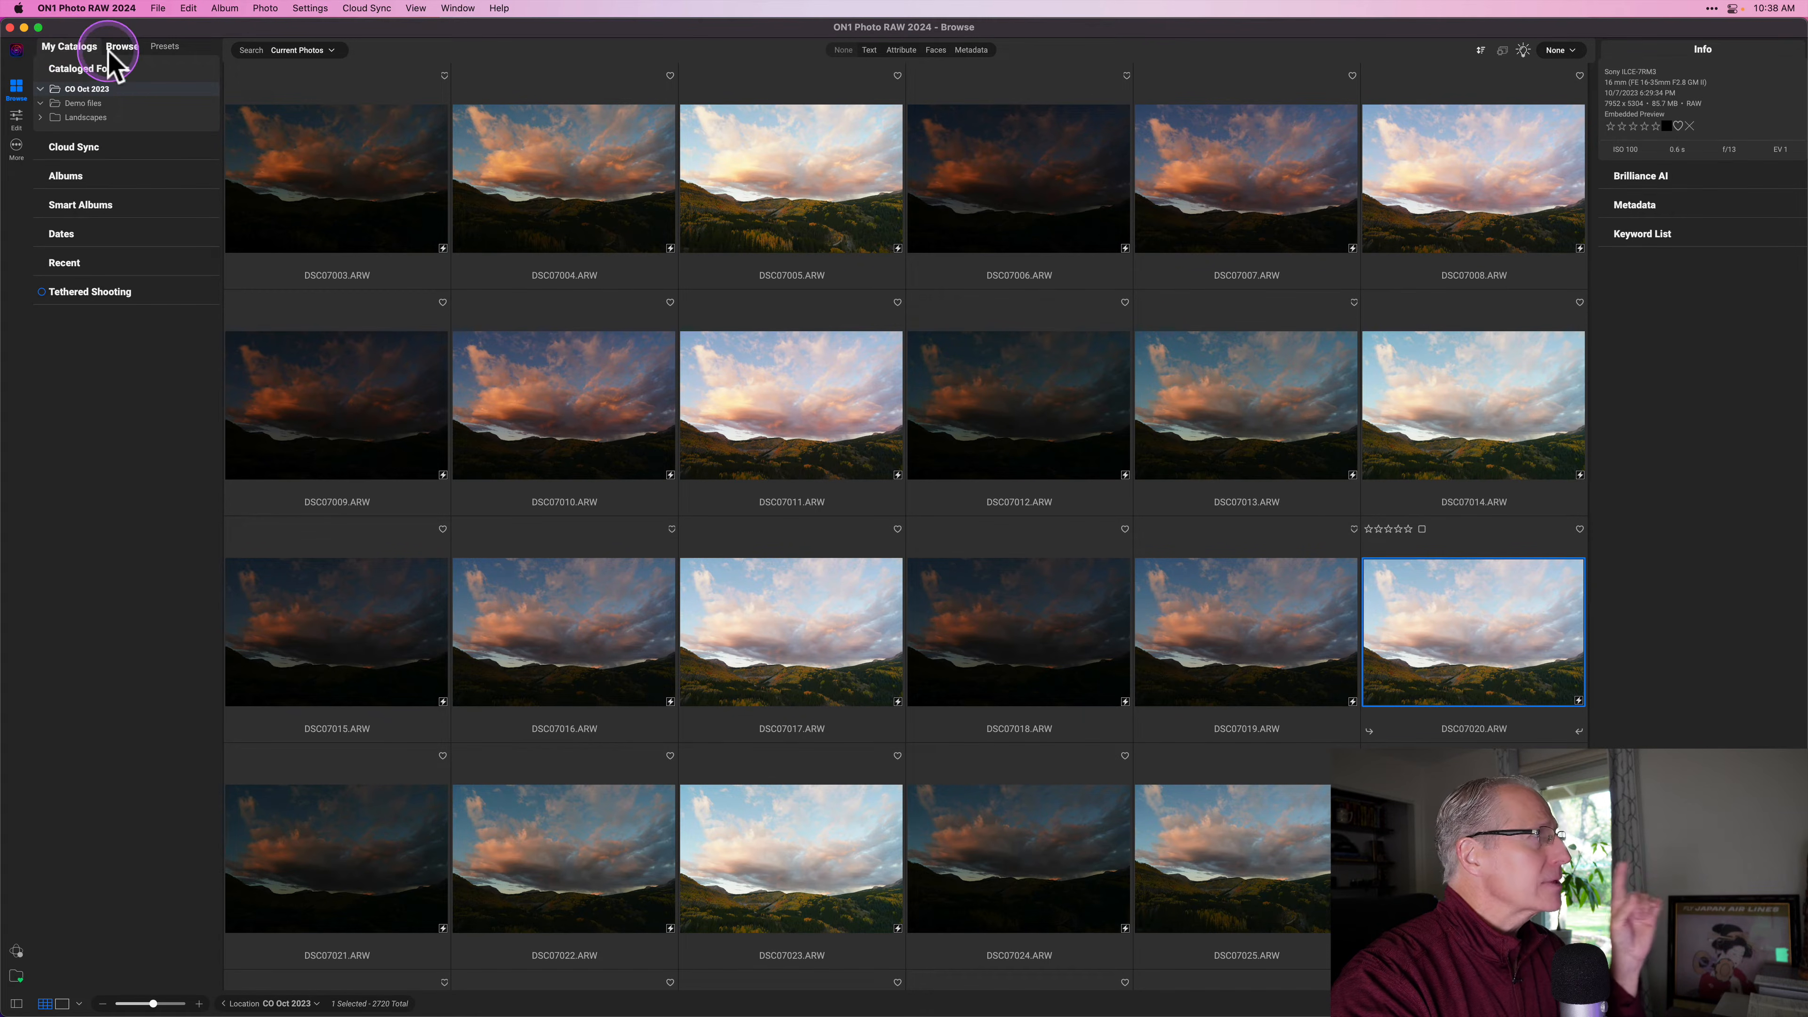
{"action": "left_click", "coordinate": [169, 47]}
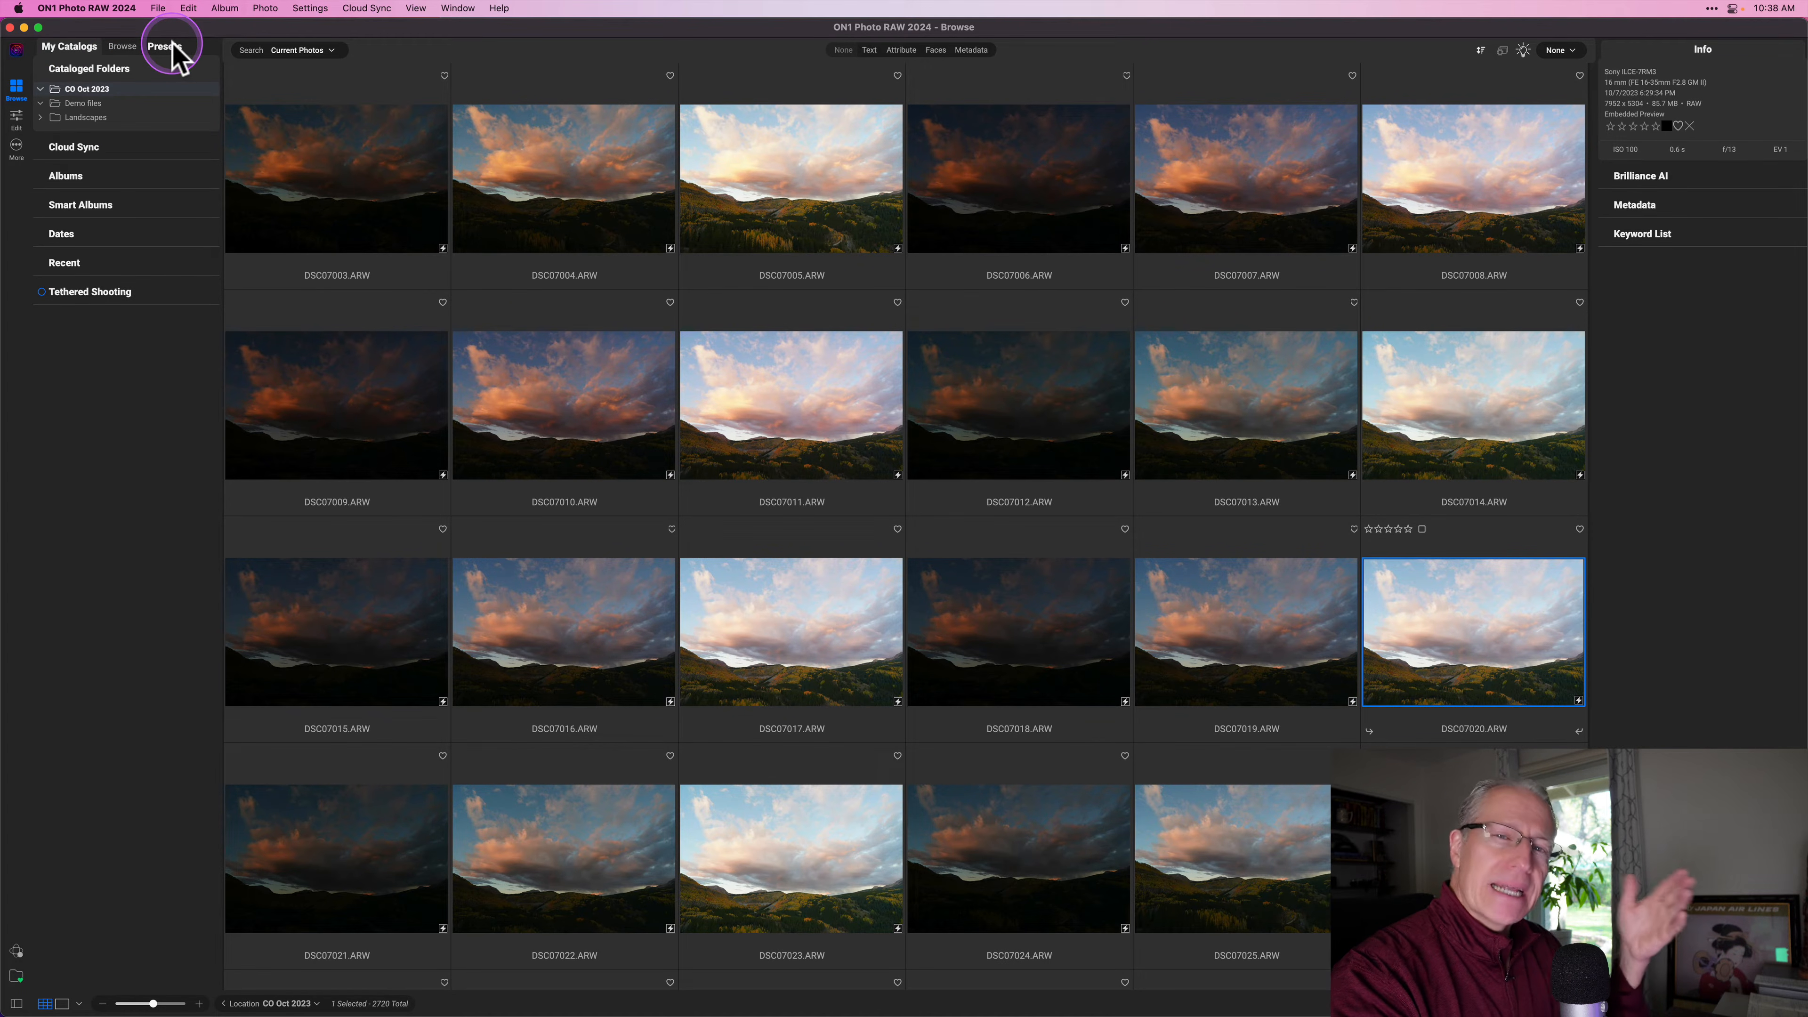
{"action": "left_click", "coordinate": [89, 132]}
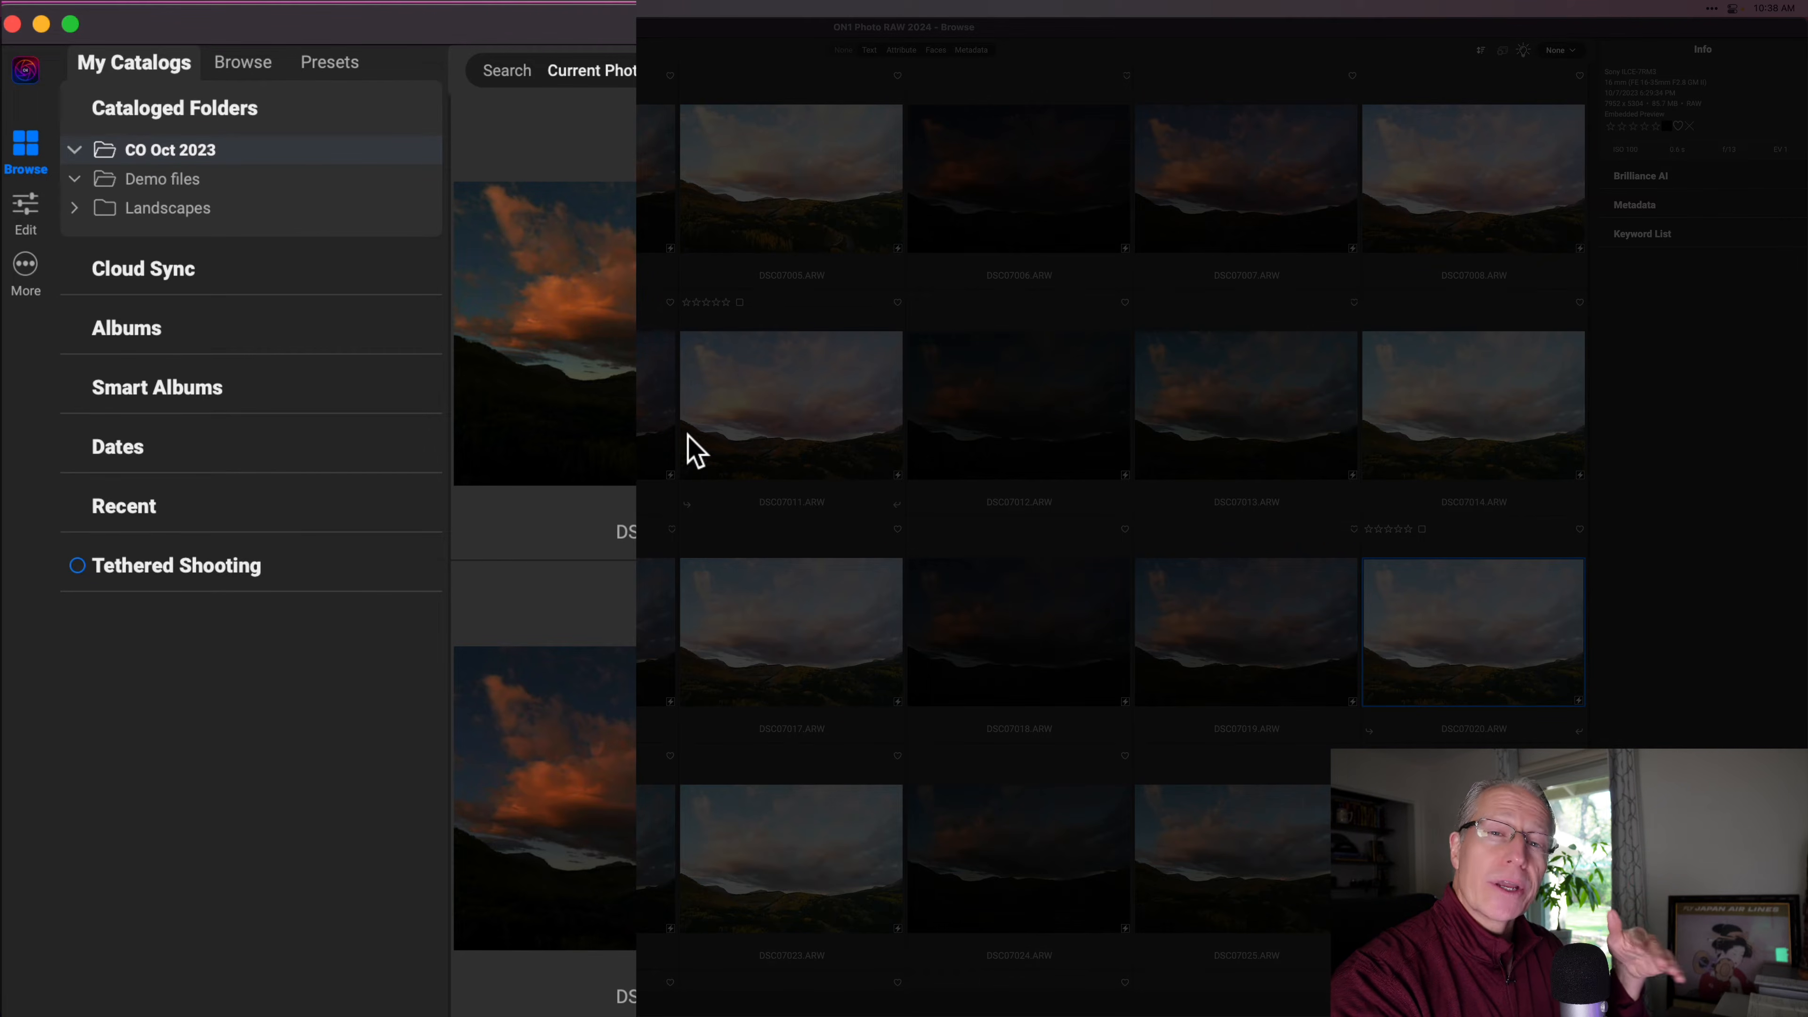
{"action": "left_click", "coordinate": [128, 323]}
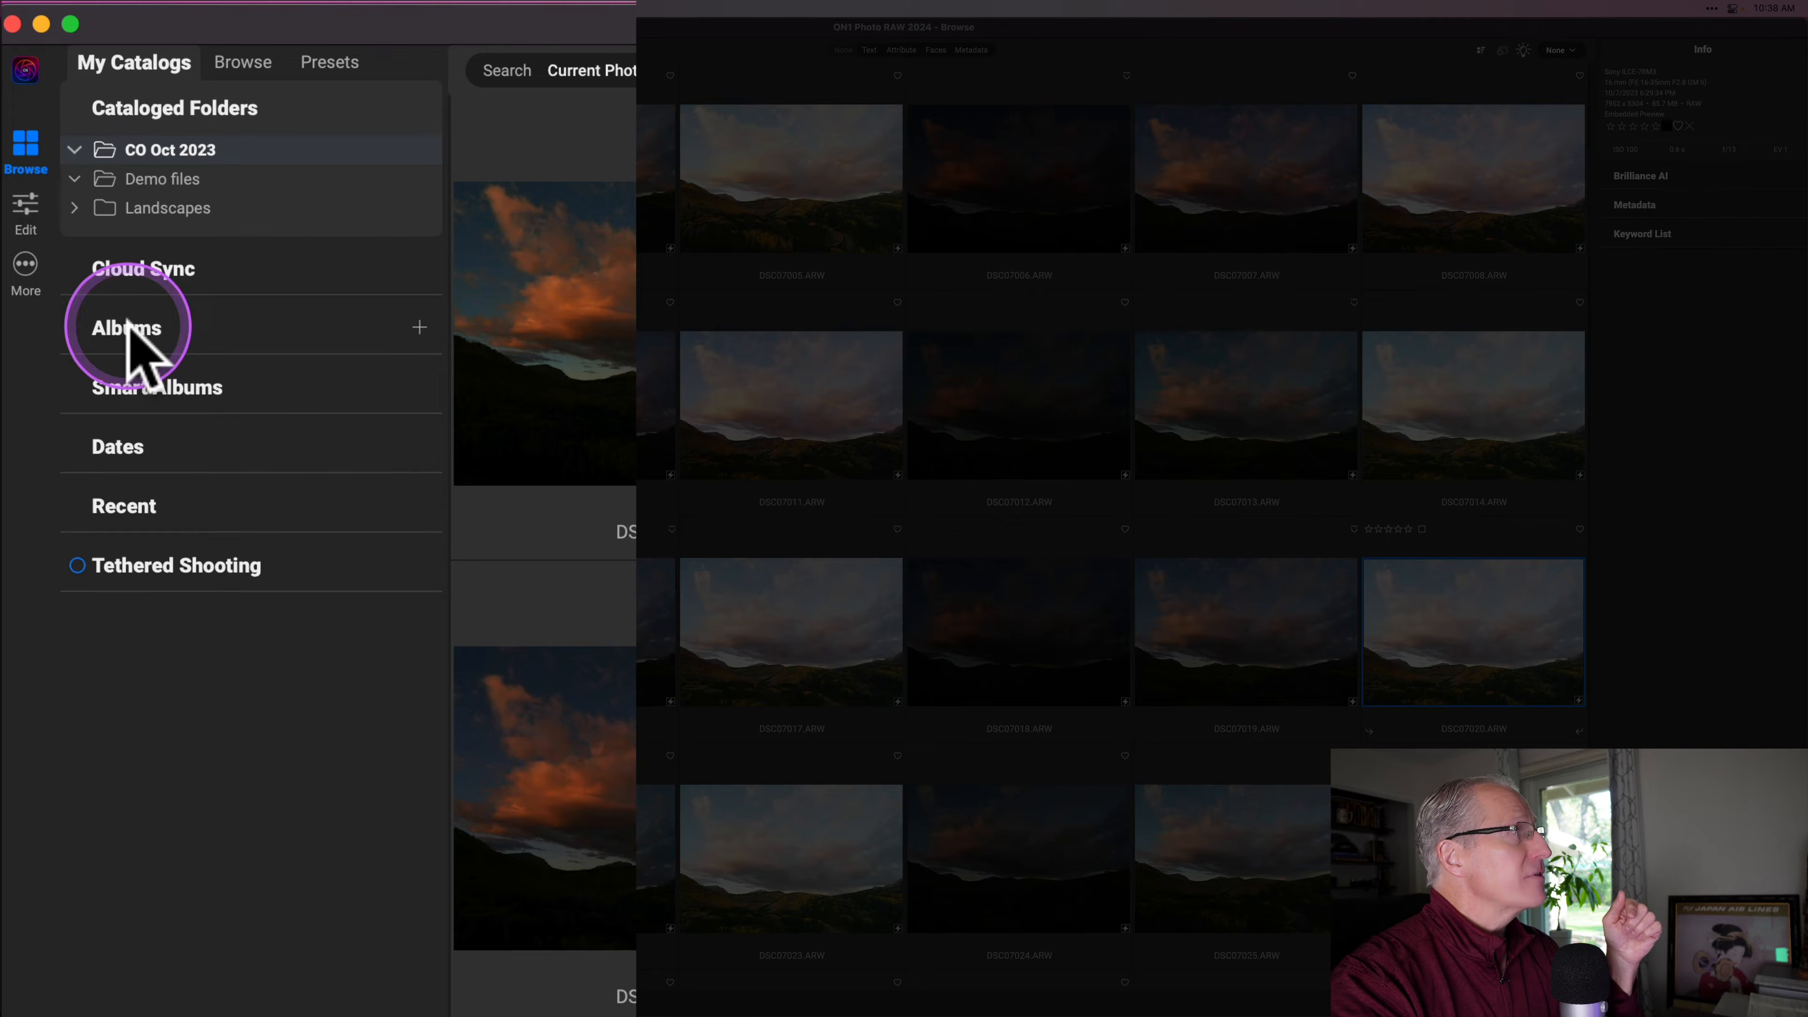
Look through the list of additional modules, merge and export commands, including the sharing options, and close it
{"action": "left_click", "coordinate": [25, 265]}
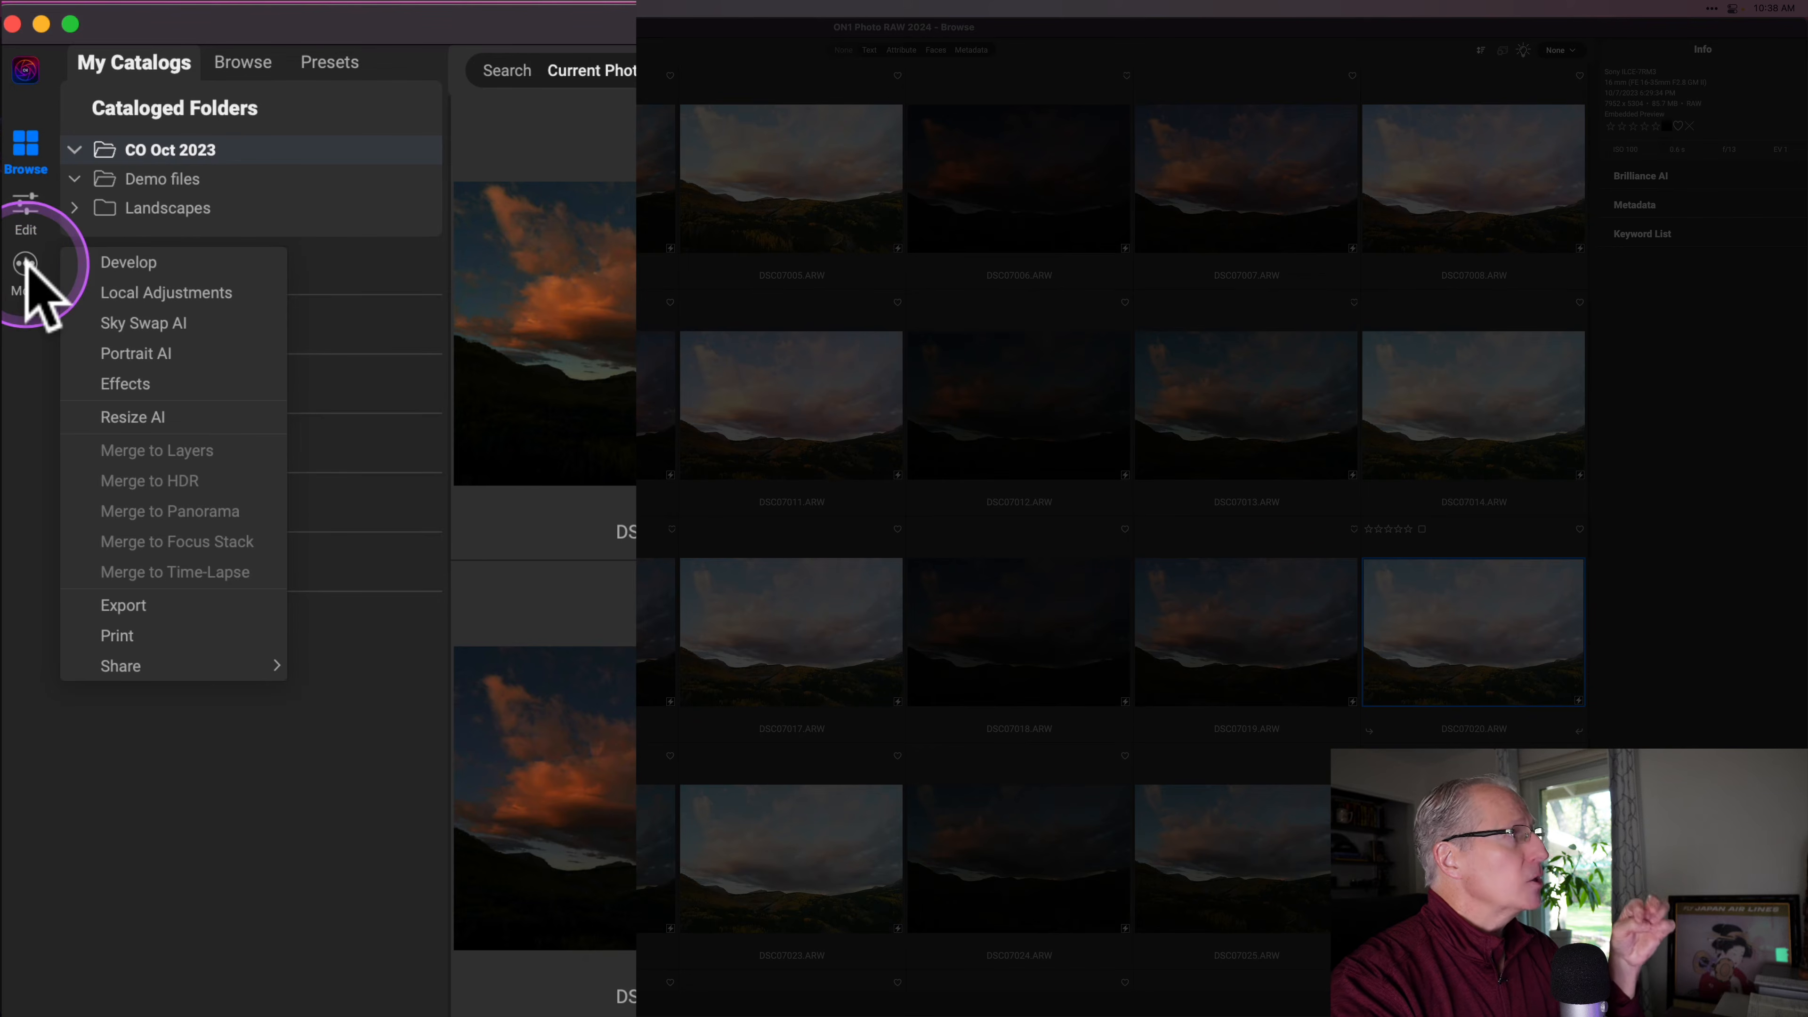
{"action": "left_click", "coordinate": [135, 259]}
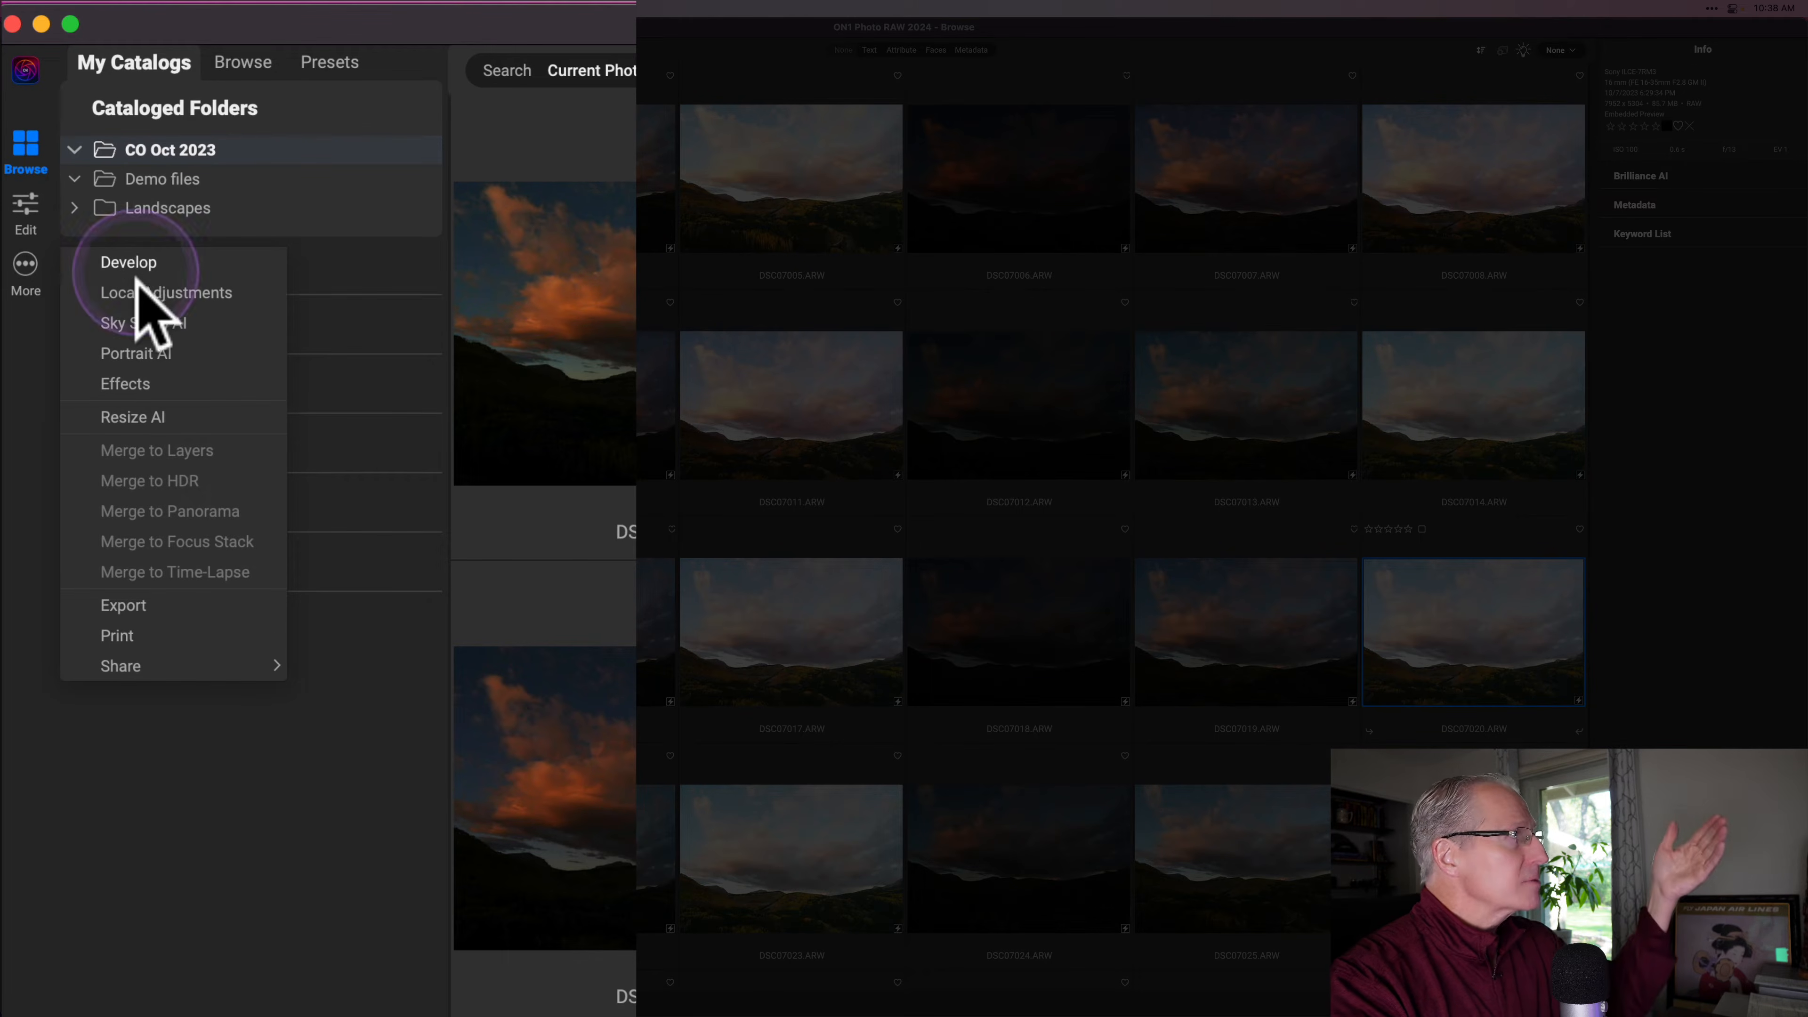
{"action": "left_click", "coordinate": [142, 403]}
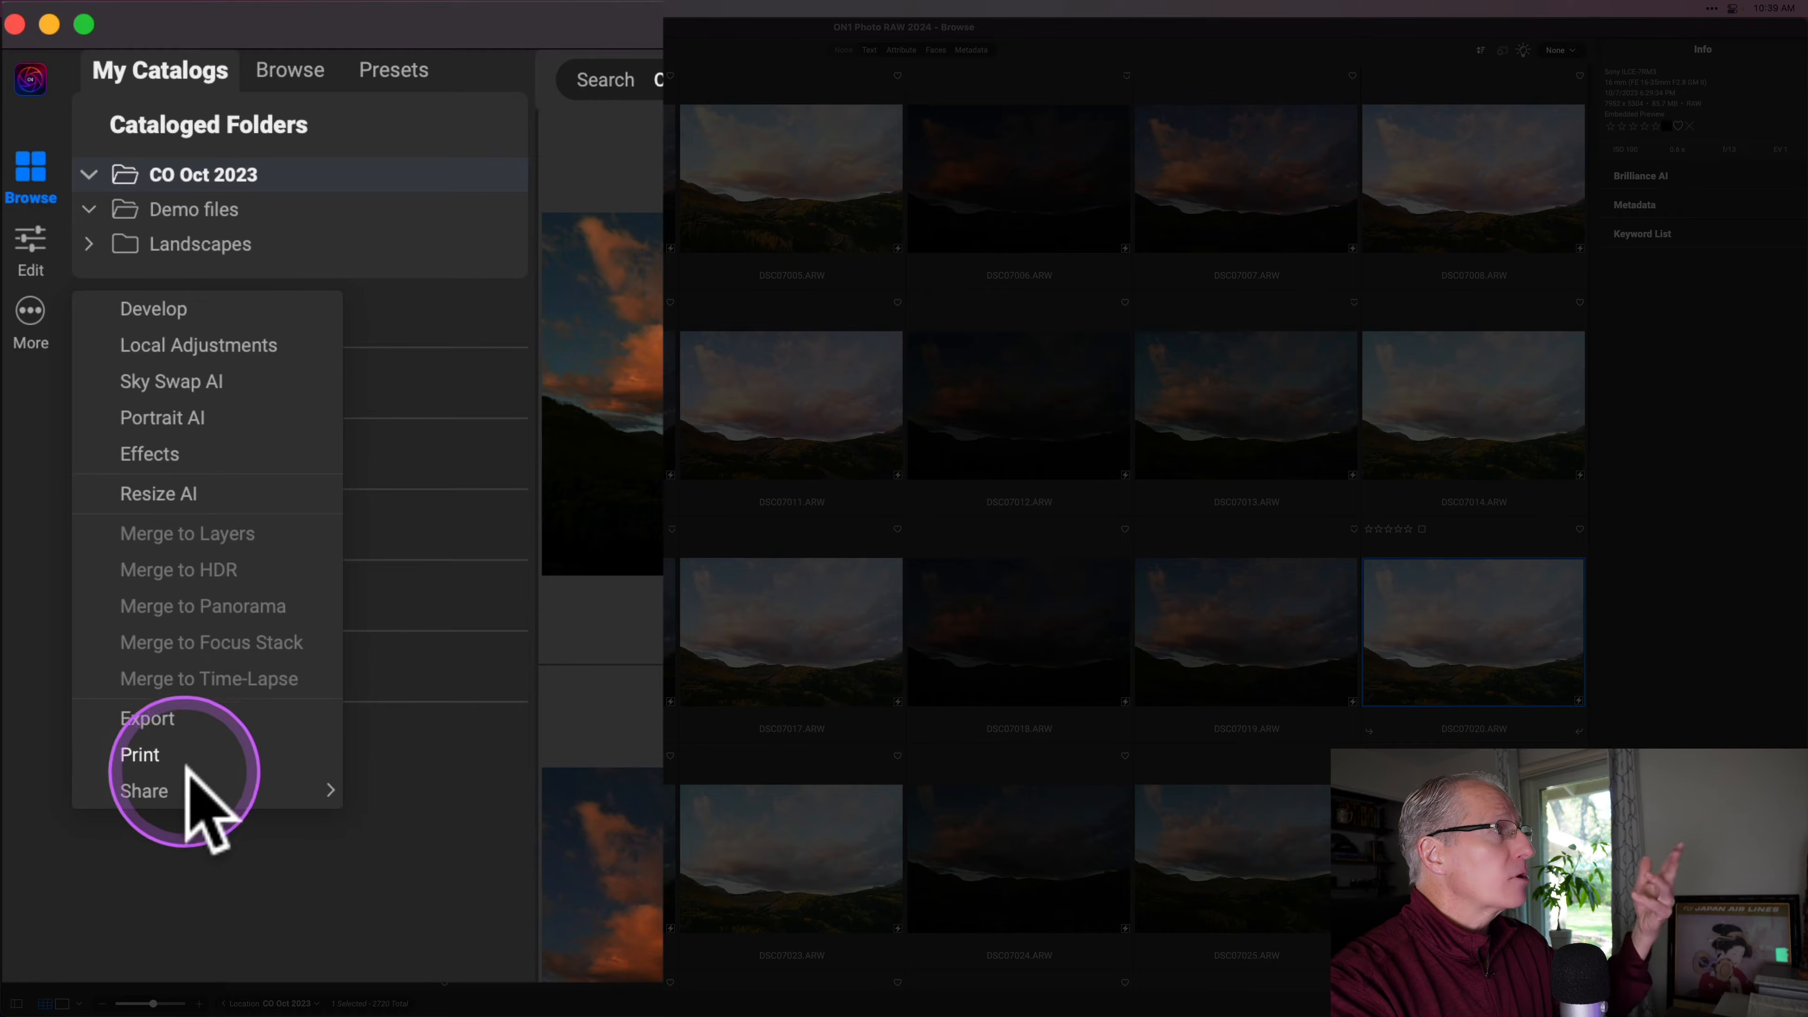
{"action": "mouse_move", "coordinate": [194, 781]}
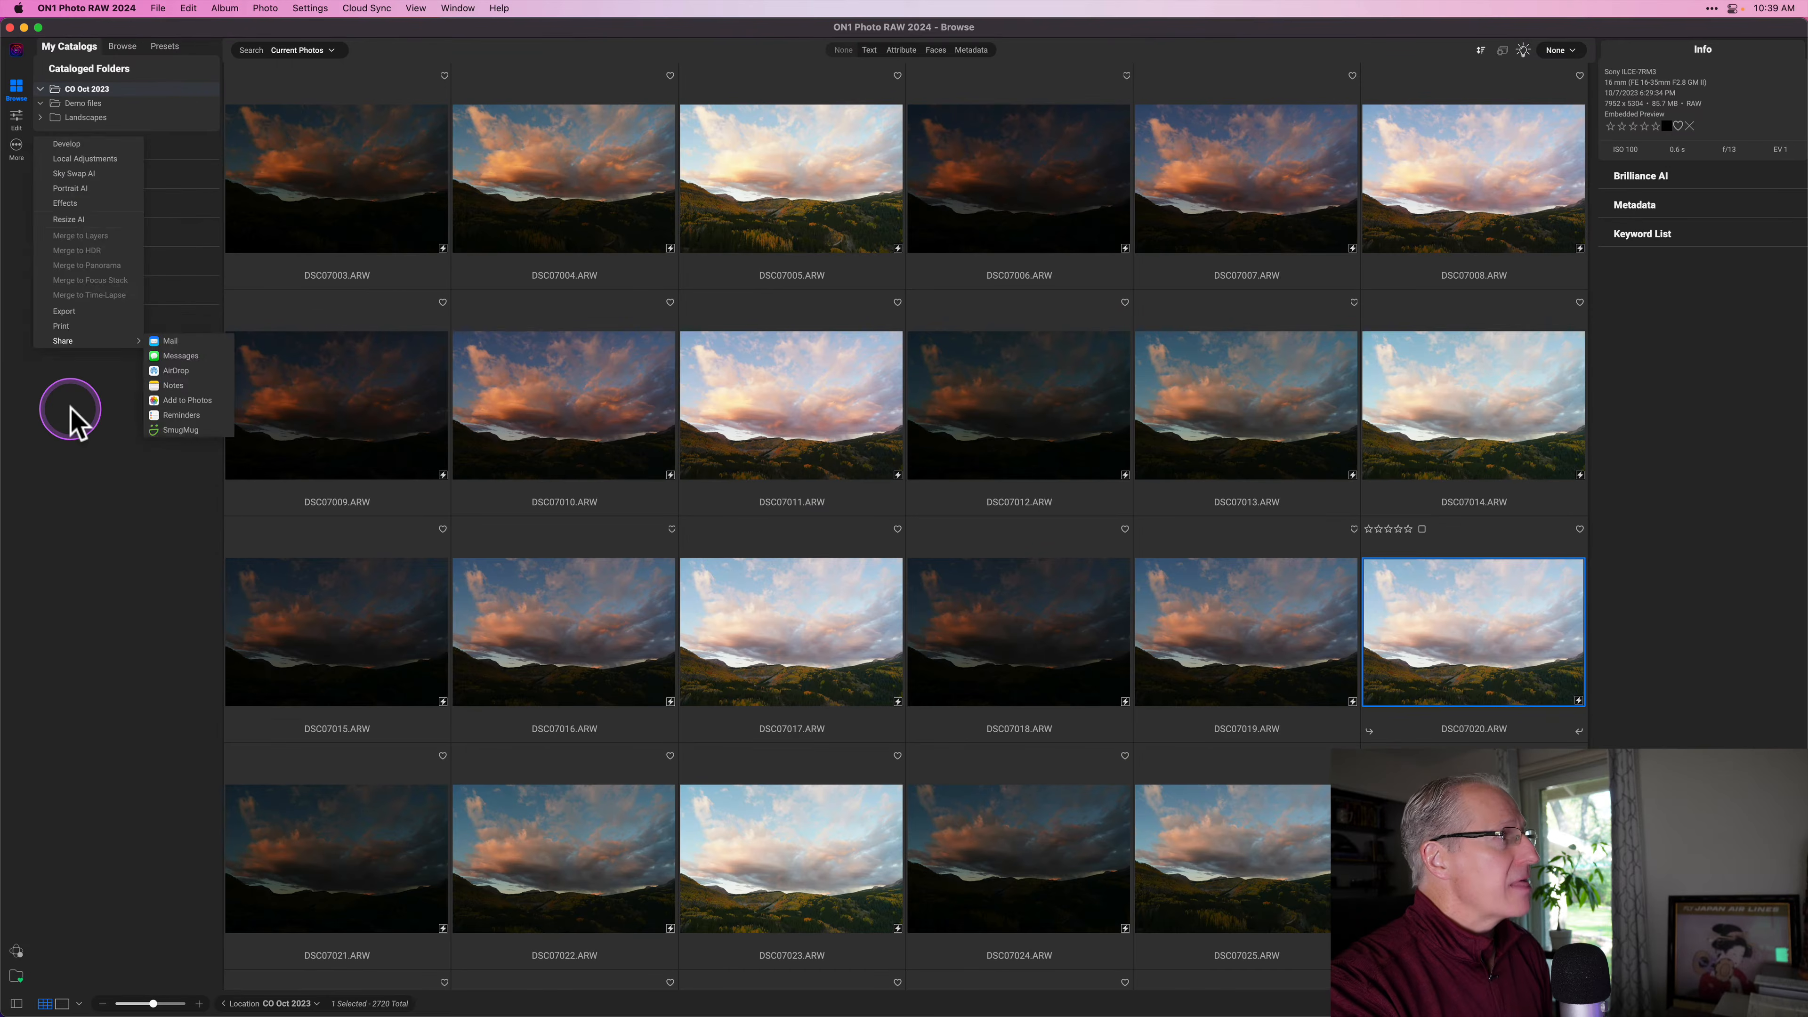
{"action": "left_click", "coordinate": [72, 416]}
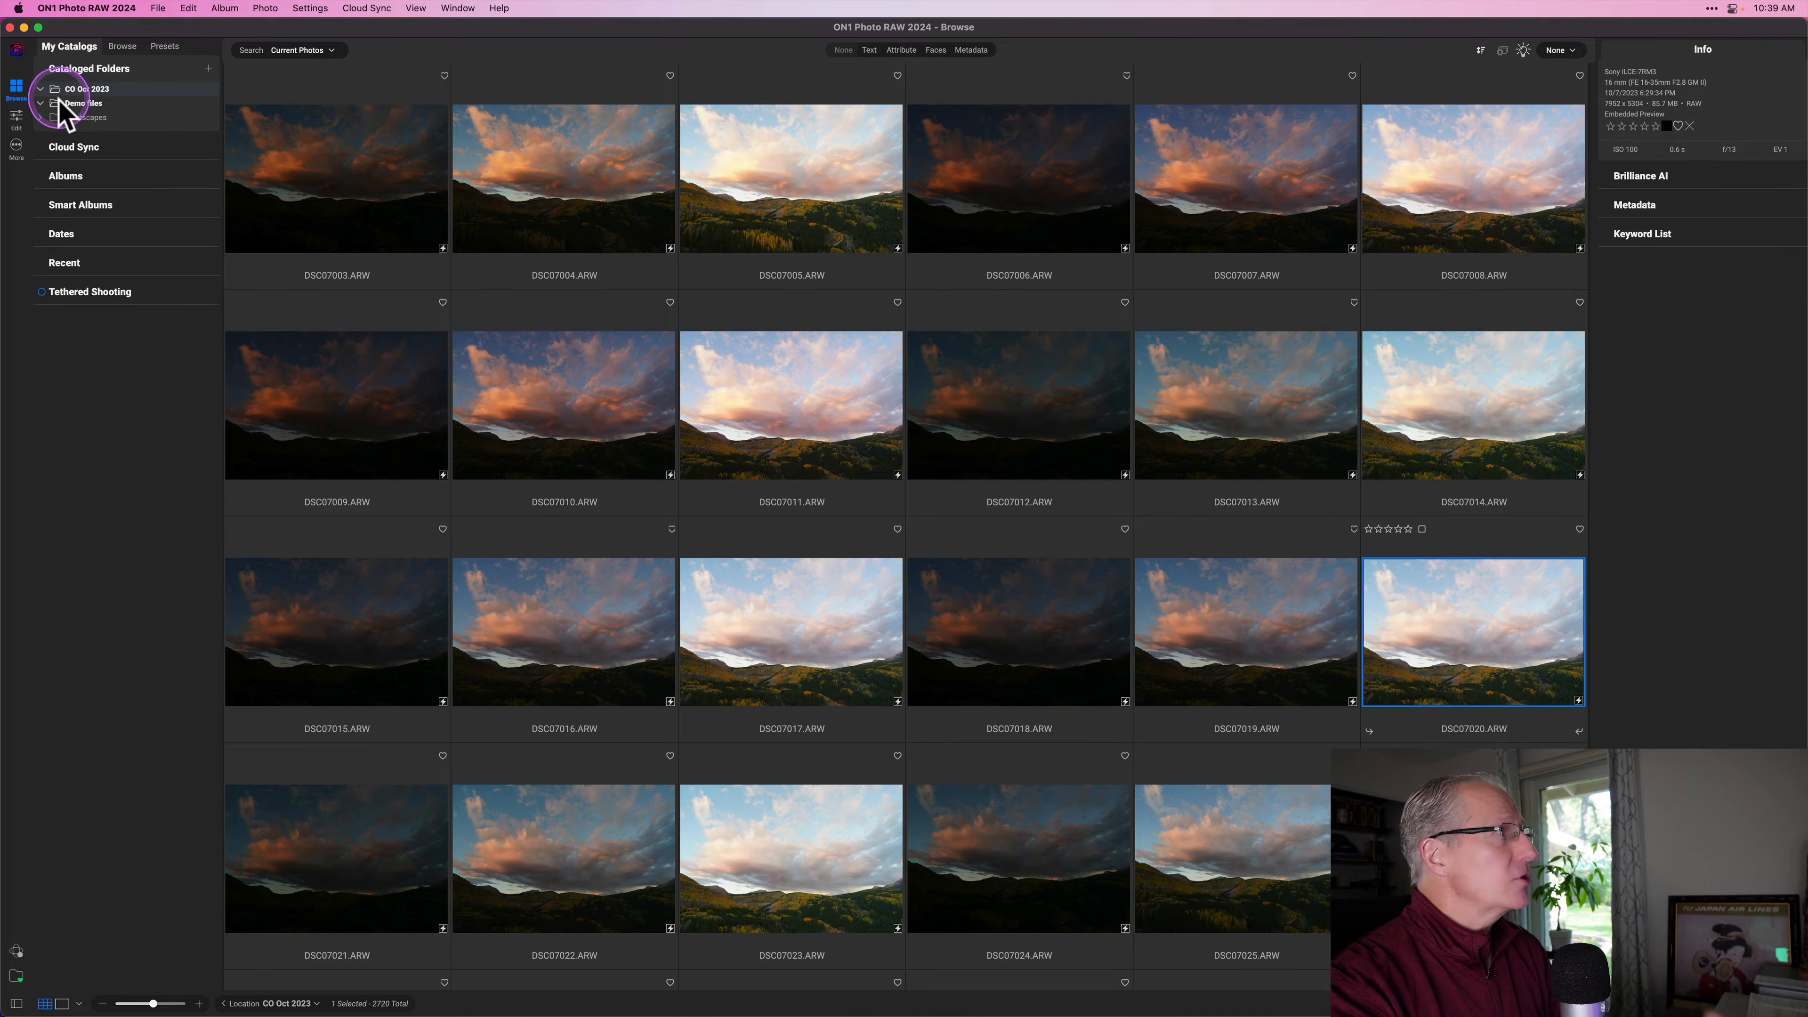
Switch from the cataloged folders to the computer's folder listing and look through the photos in the Demo files folder
{"action": "left_click", "coordinate": [122, 45]}
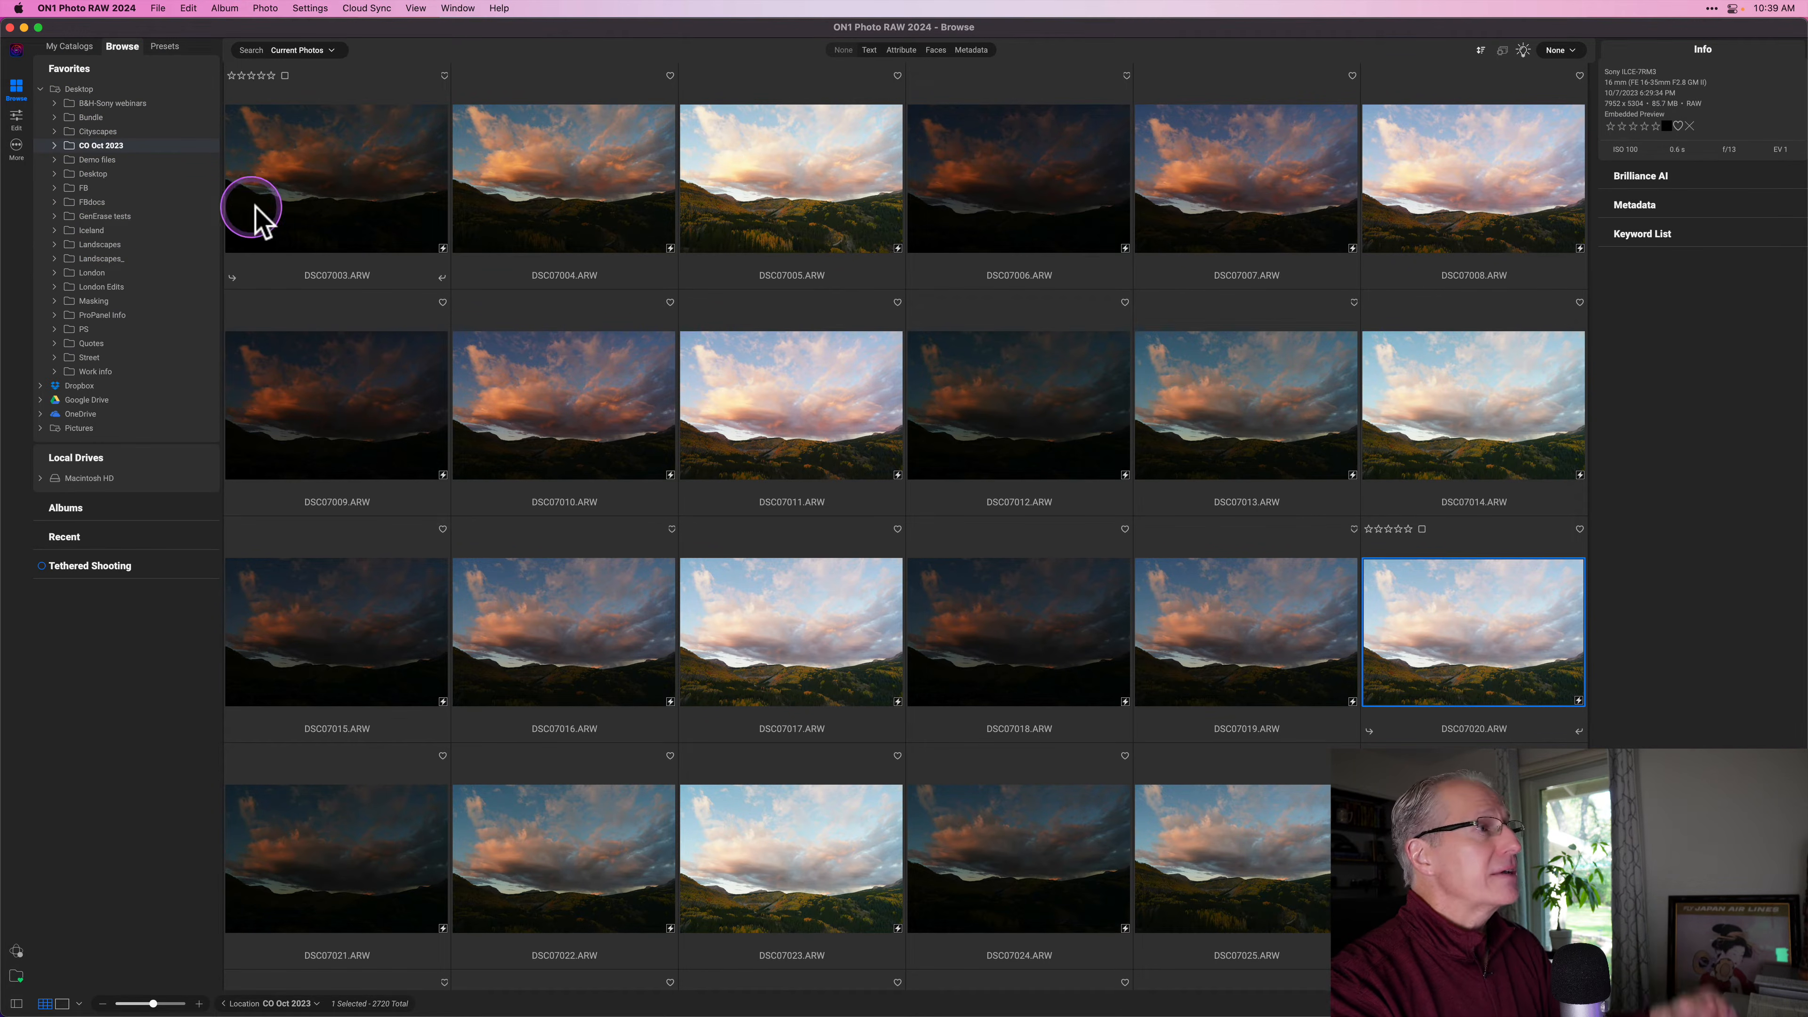
{"action": "left_click", "coordinate": [71, 47]}
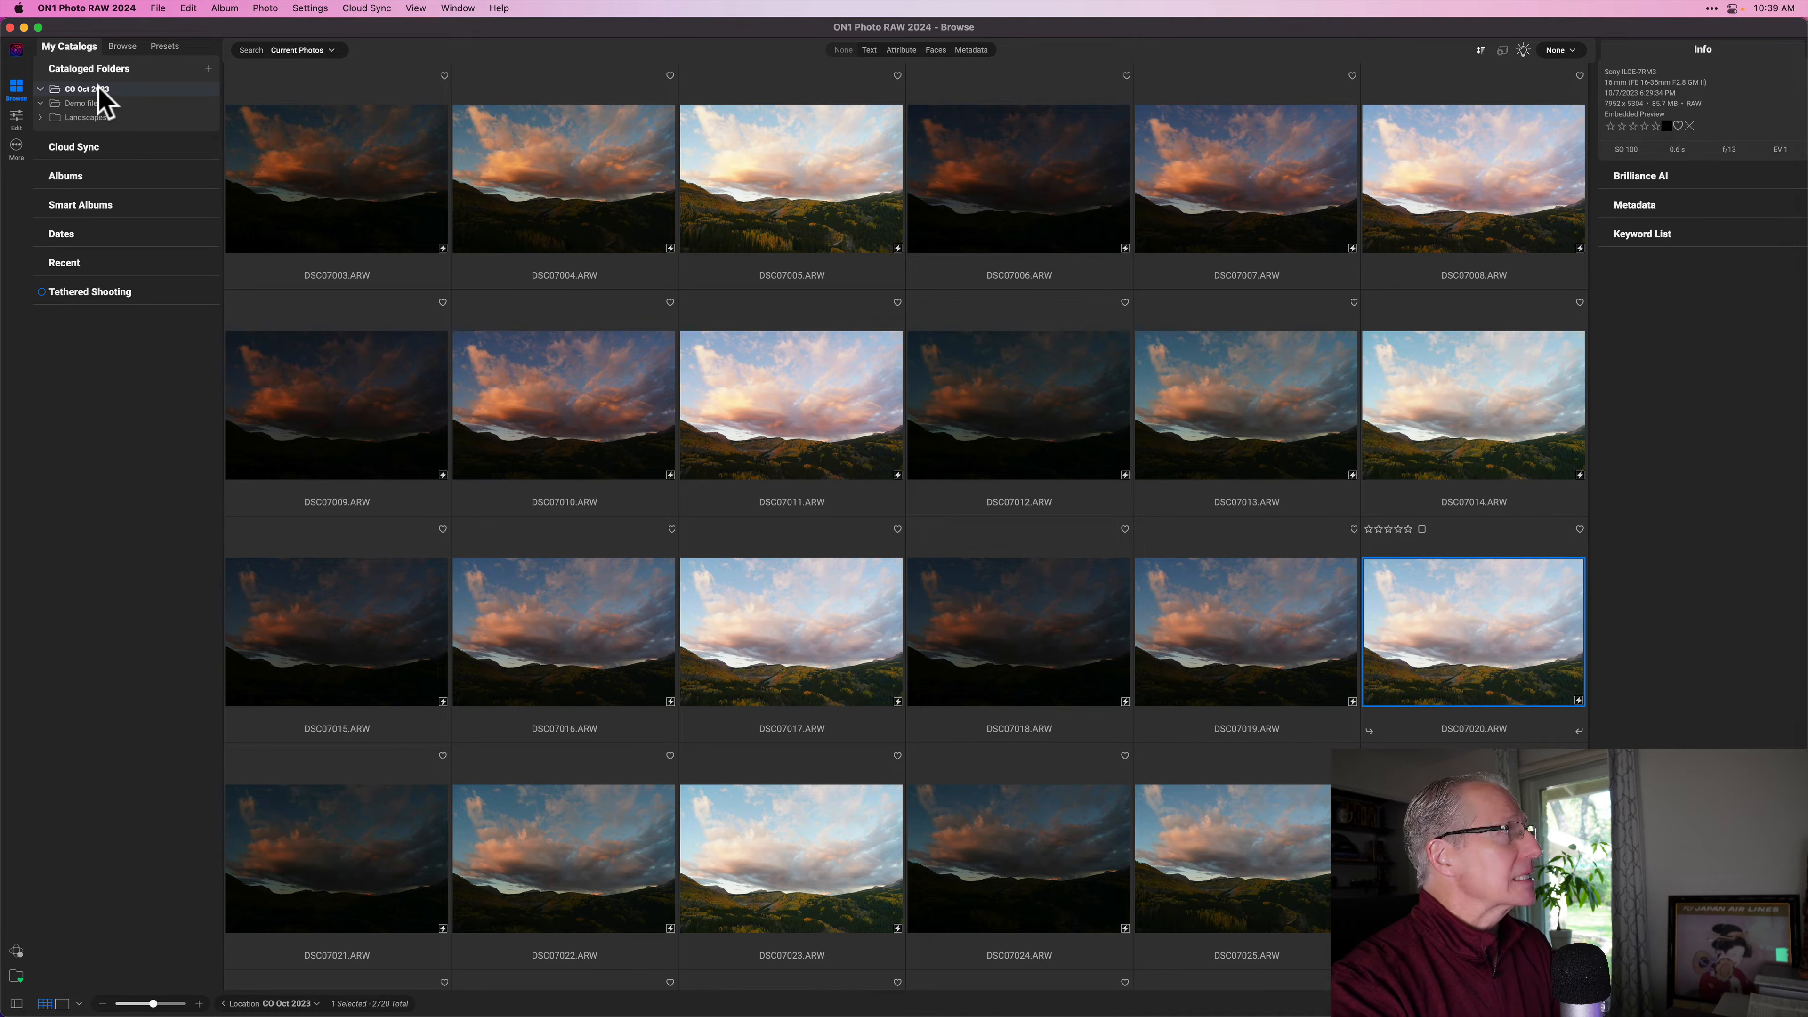
{"action": "left_click", "coordinate": [123, 47]}
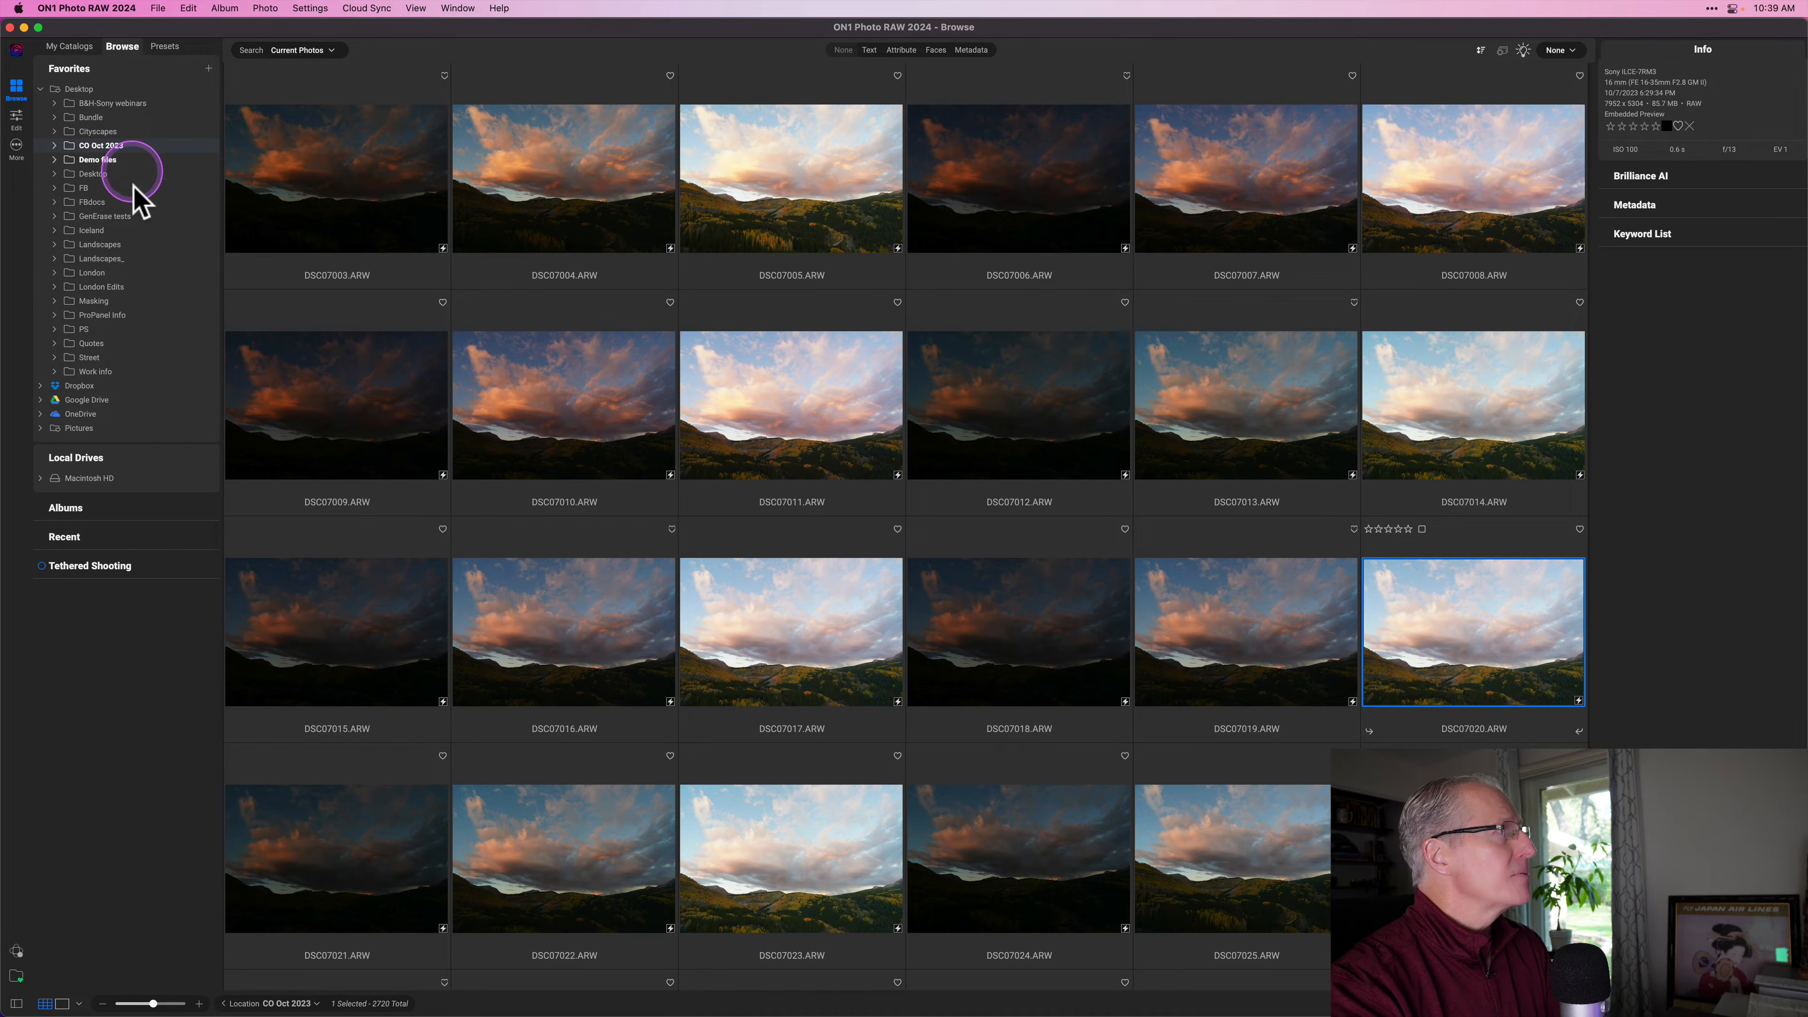
{"action": "left_click", "coordinate": [109, 158]}
{"action": "scroll", "coordinate": [658, 461], "scroll_direction": "down", "scroll_amount": 5}
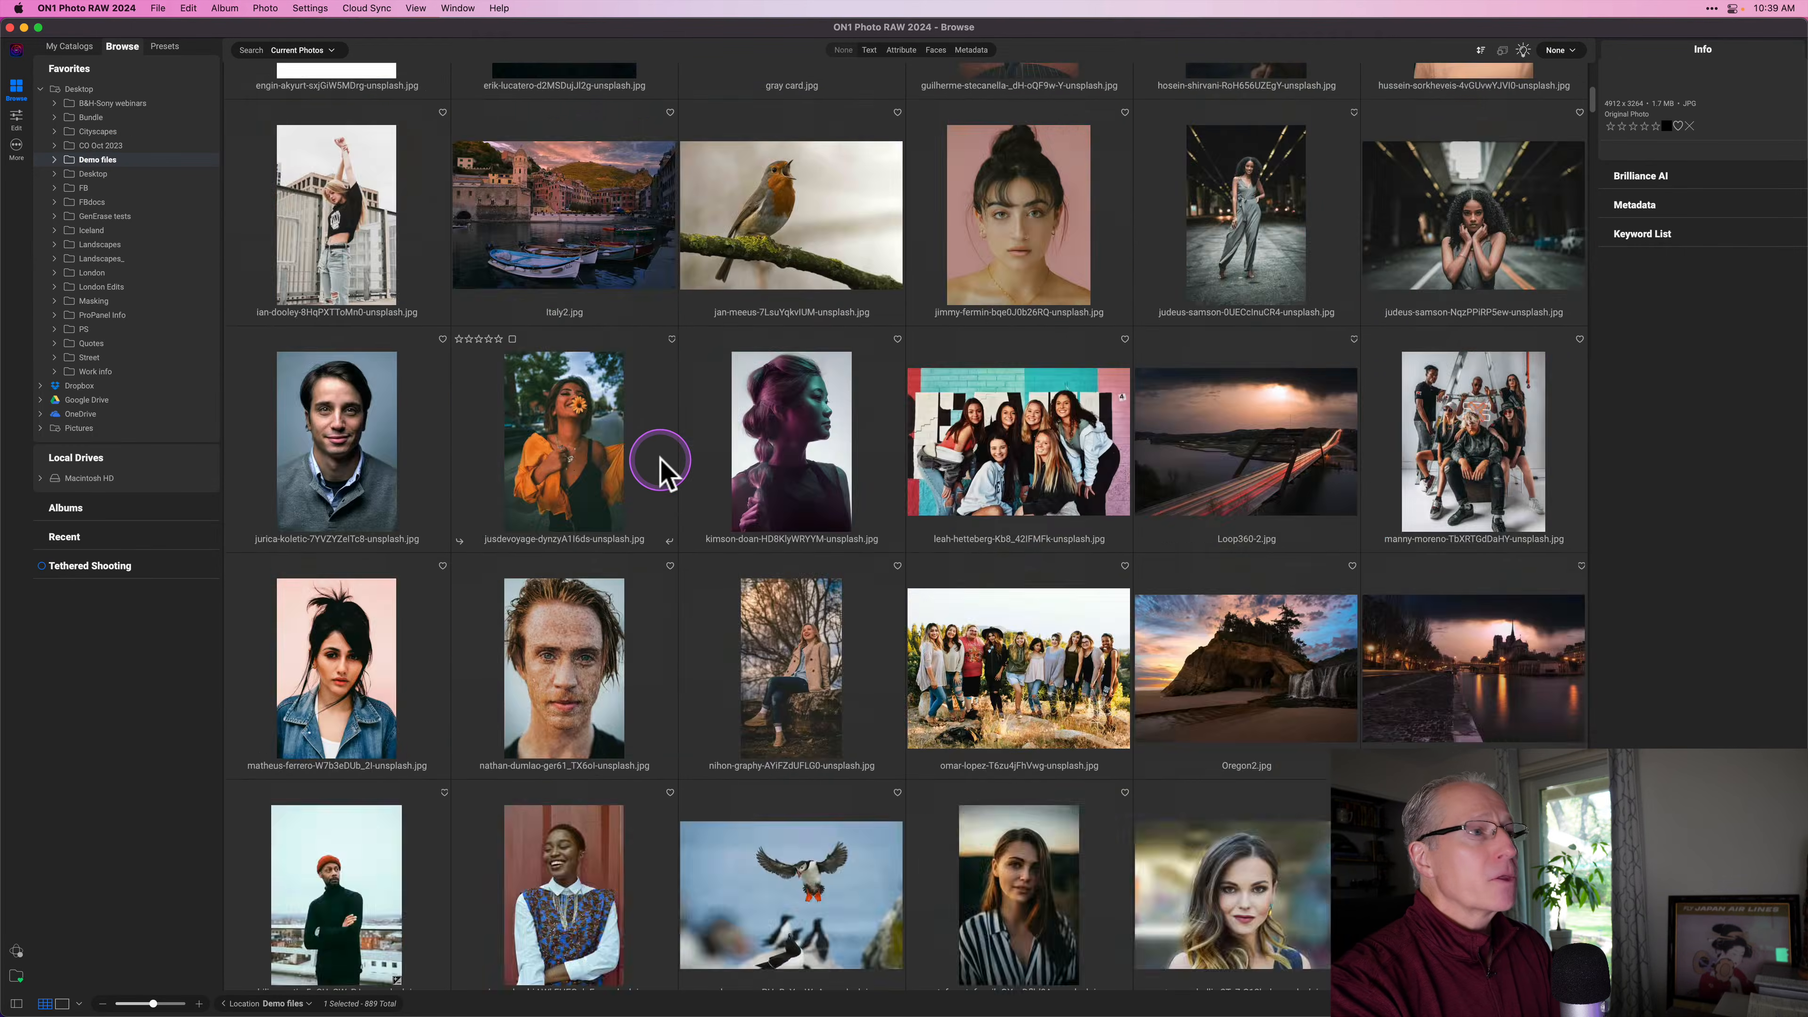
{"action": "scroll", "coordinate": [659, 457], "scroll_direction": "down", "scroll_amount": 15}
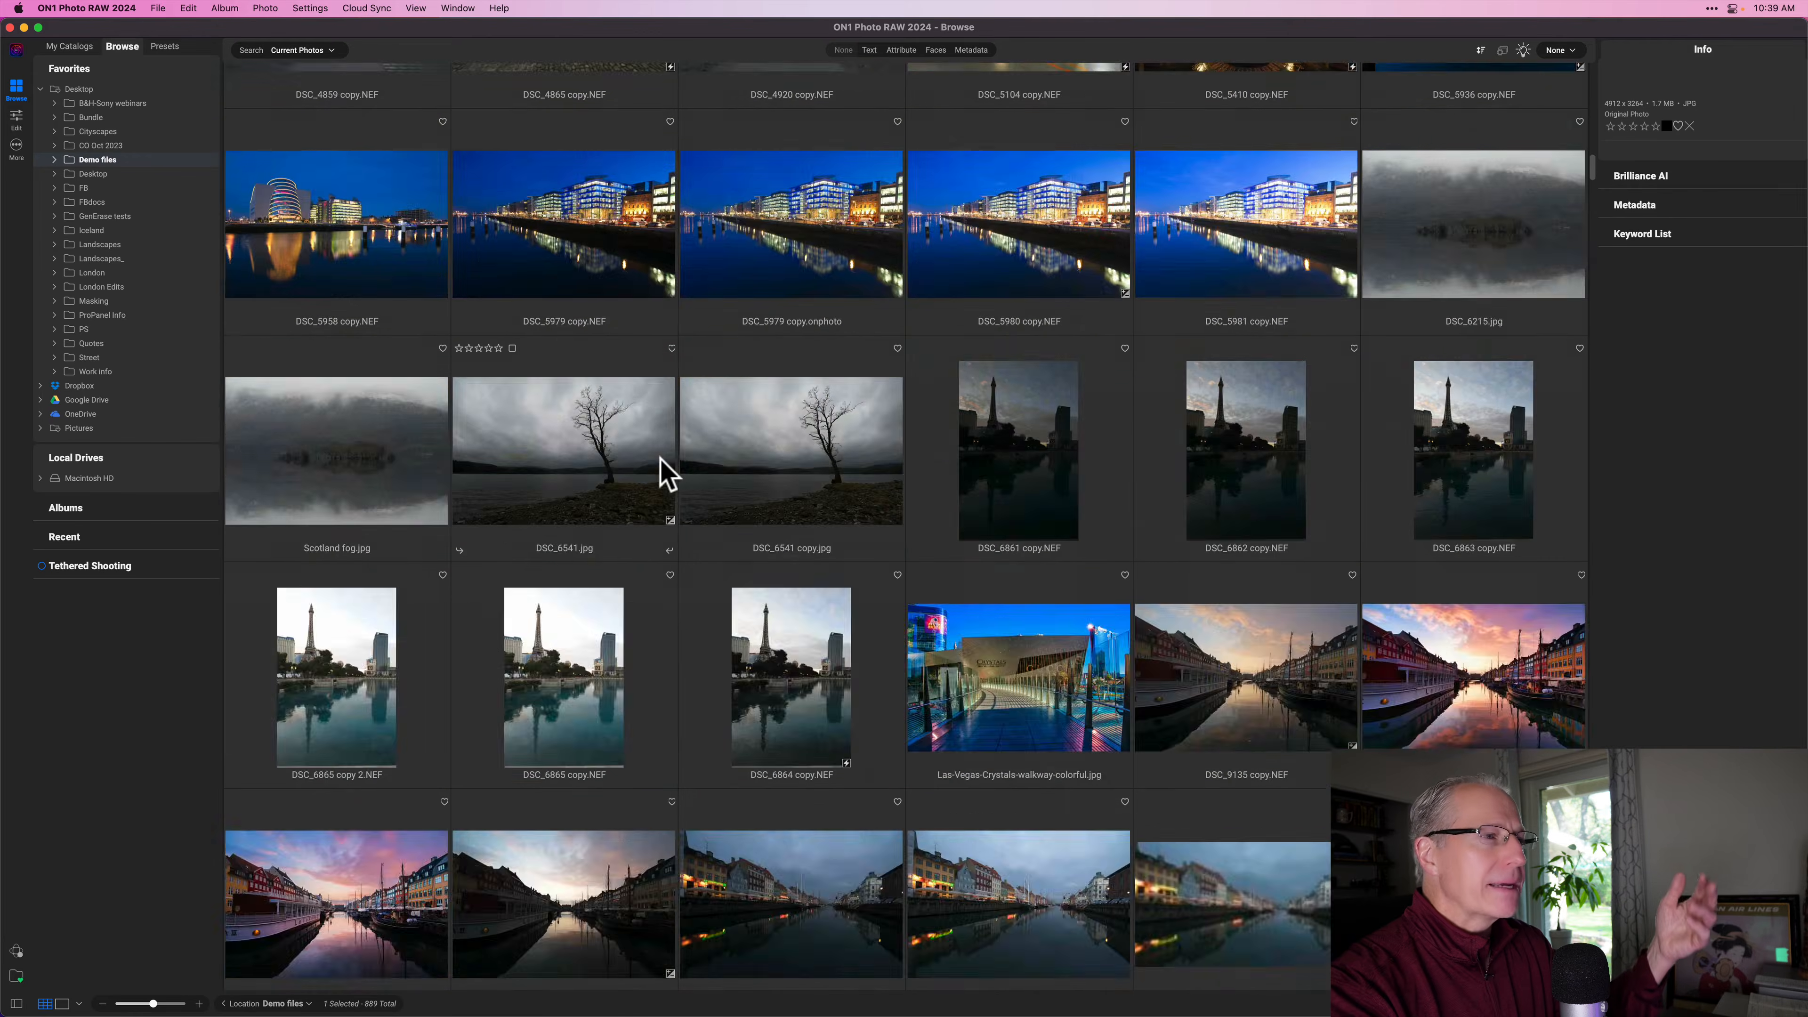
{"action": "scroll", "coordinate": [659, 456], "scroll_direction": "down", "scroll_amount": 15}
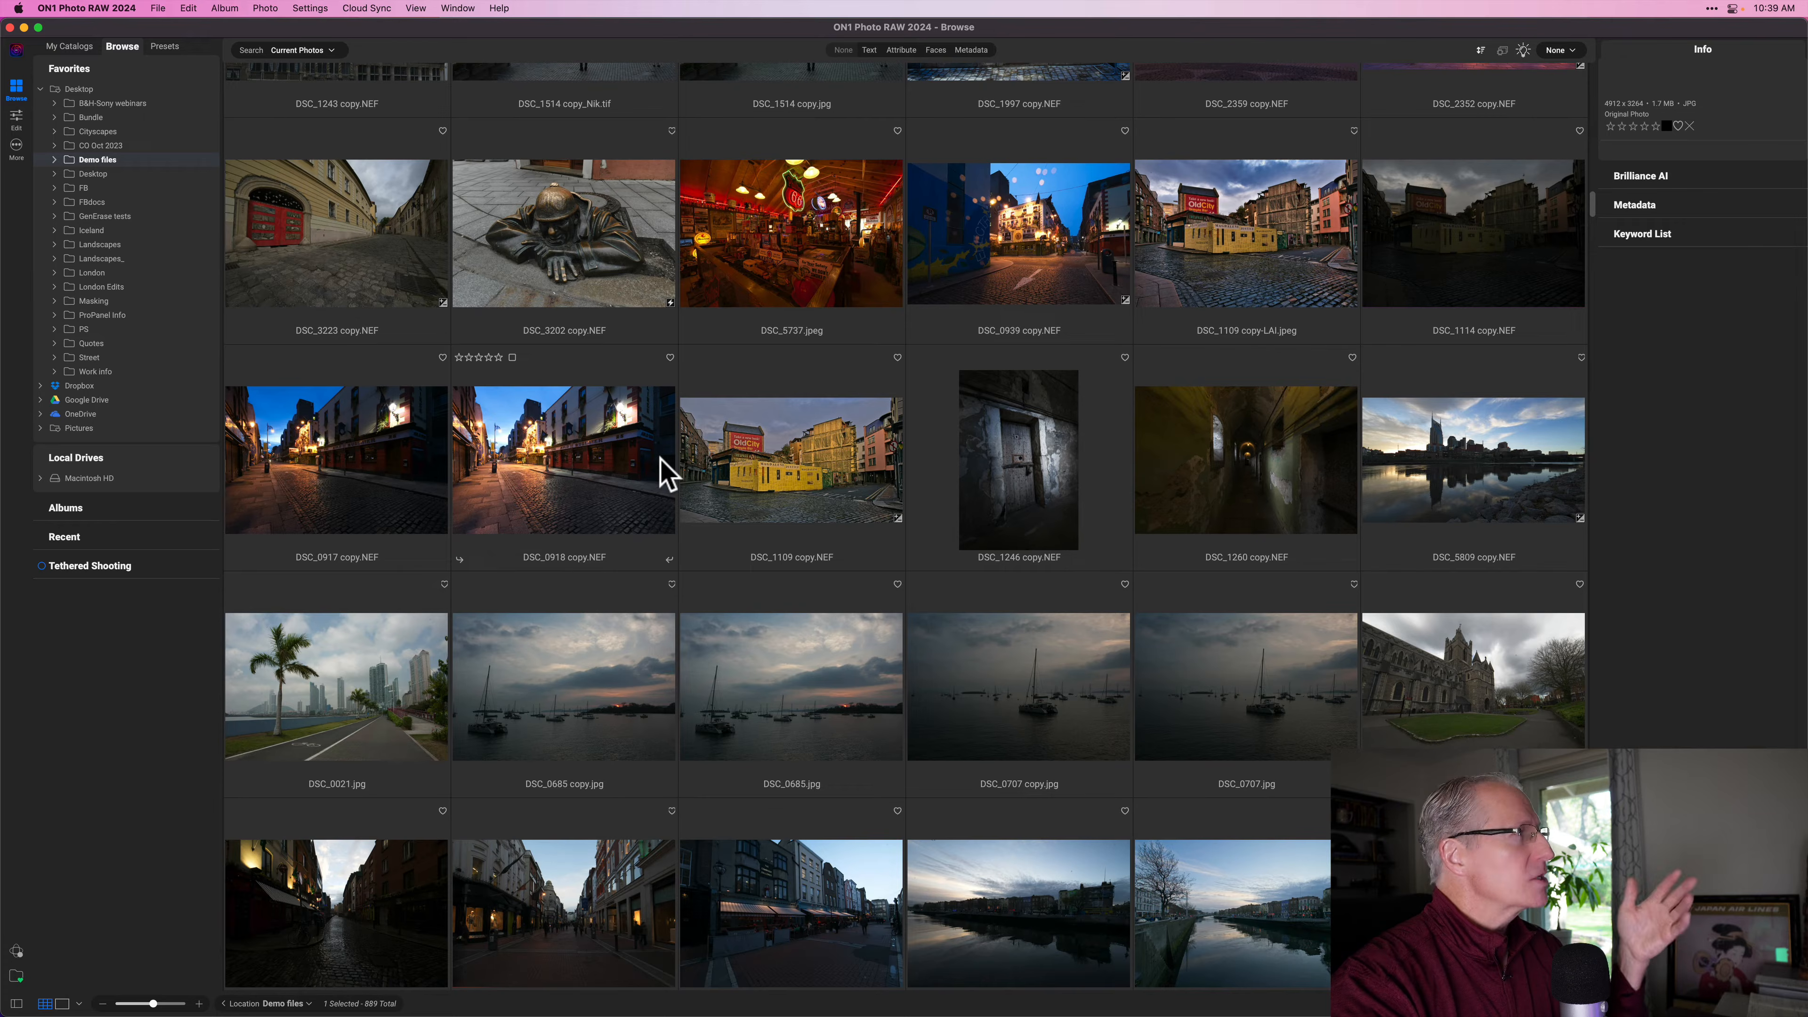
{"action": "left_click", "coordinate": [293, 374]}
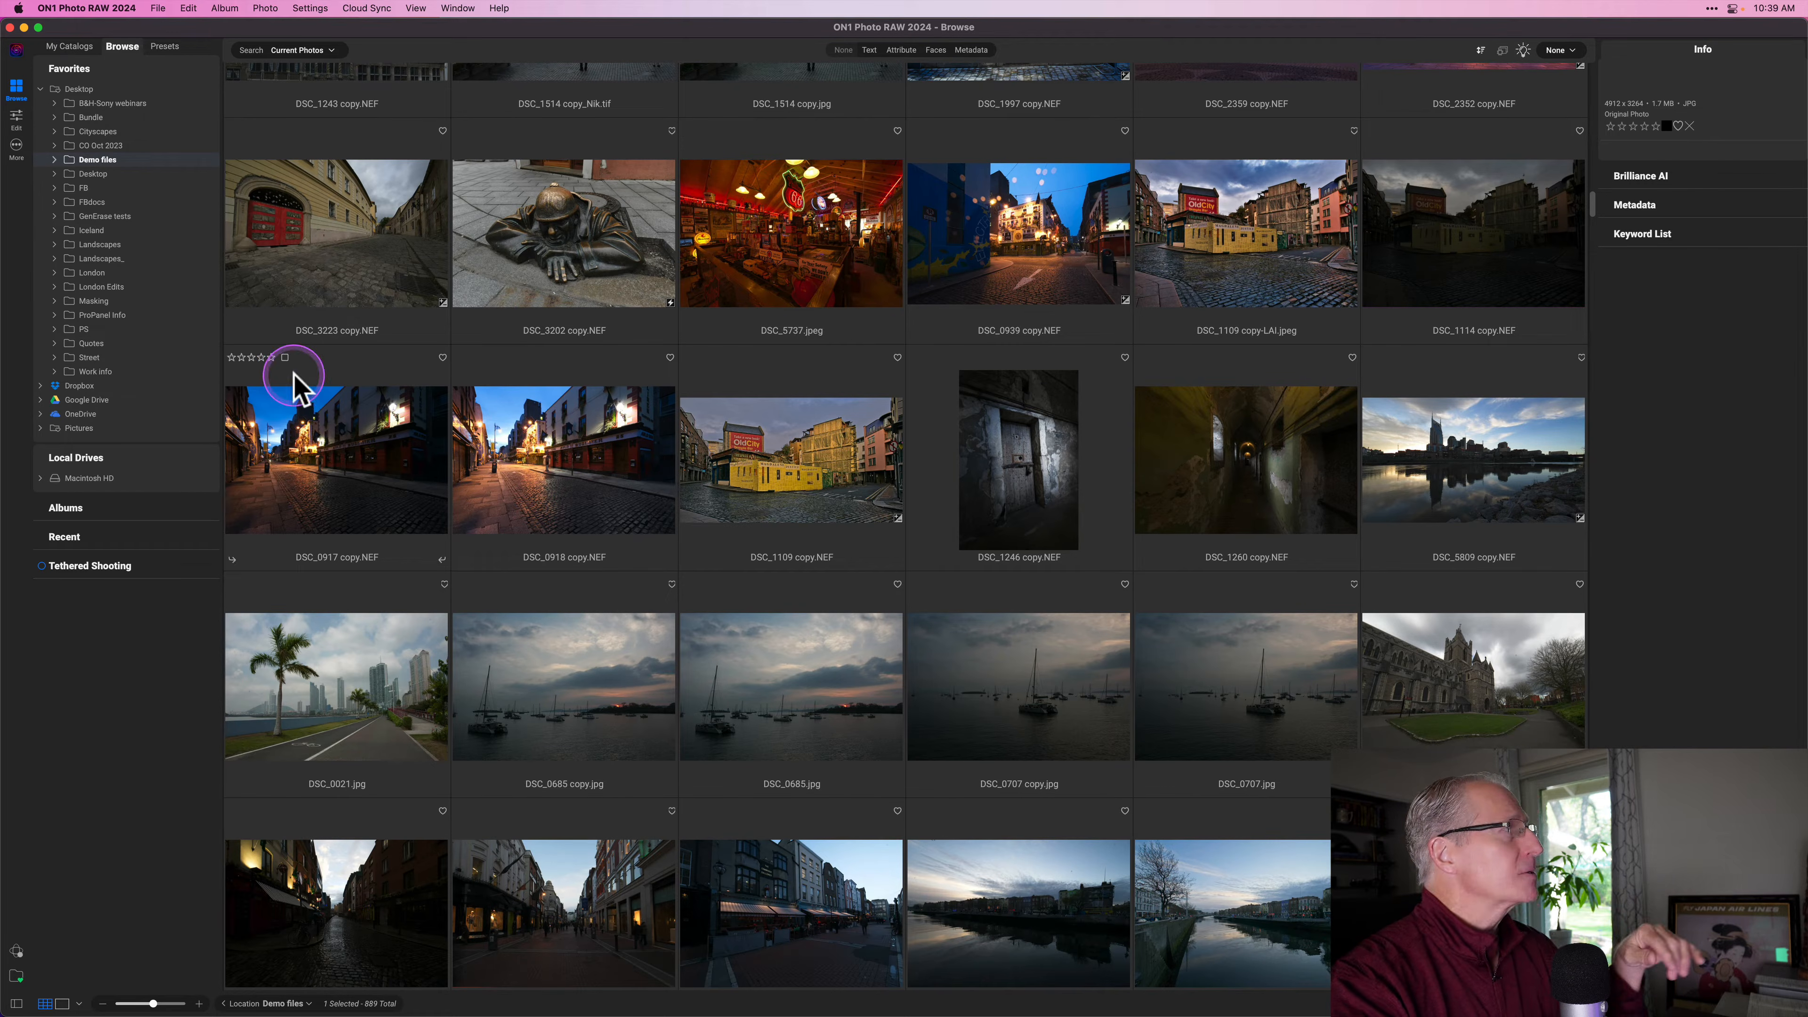
Return to the cataloged folders and display the photos of the CO Oct 2023 folder
{"action": "left_click", "coordinate": [69, 47]}
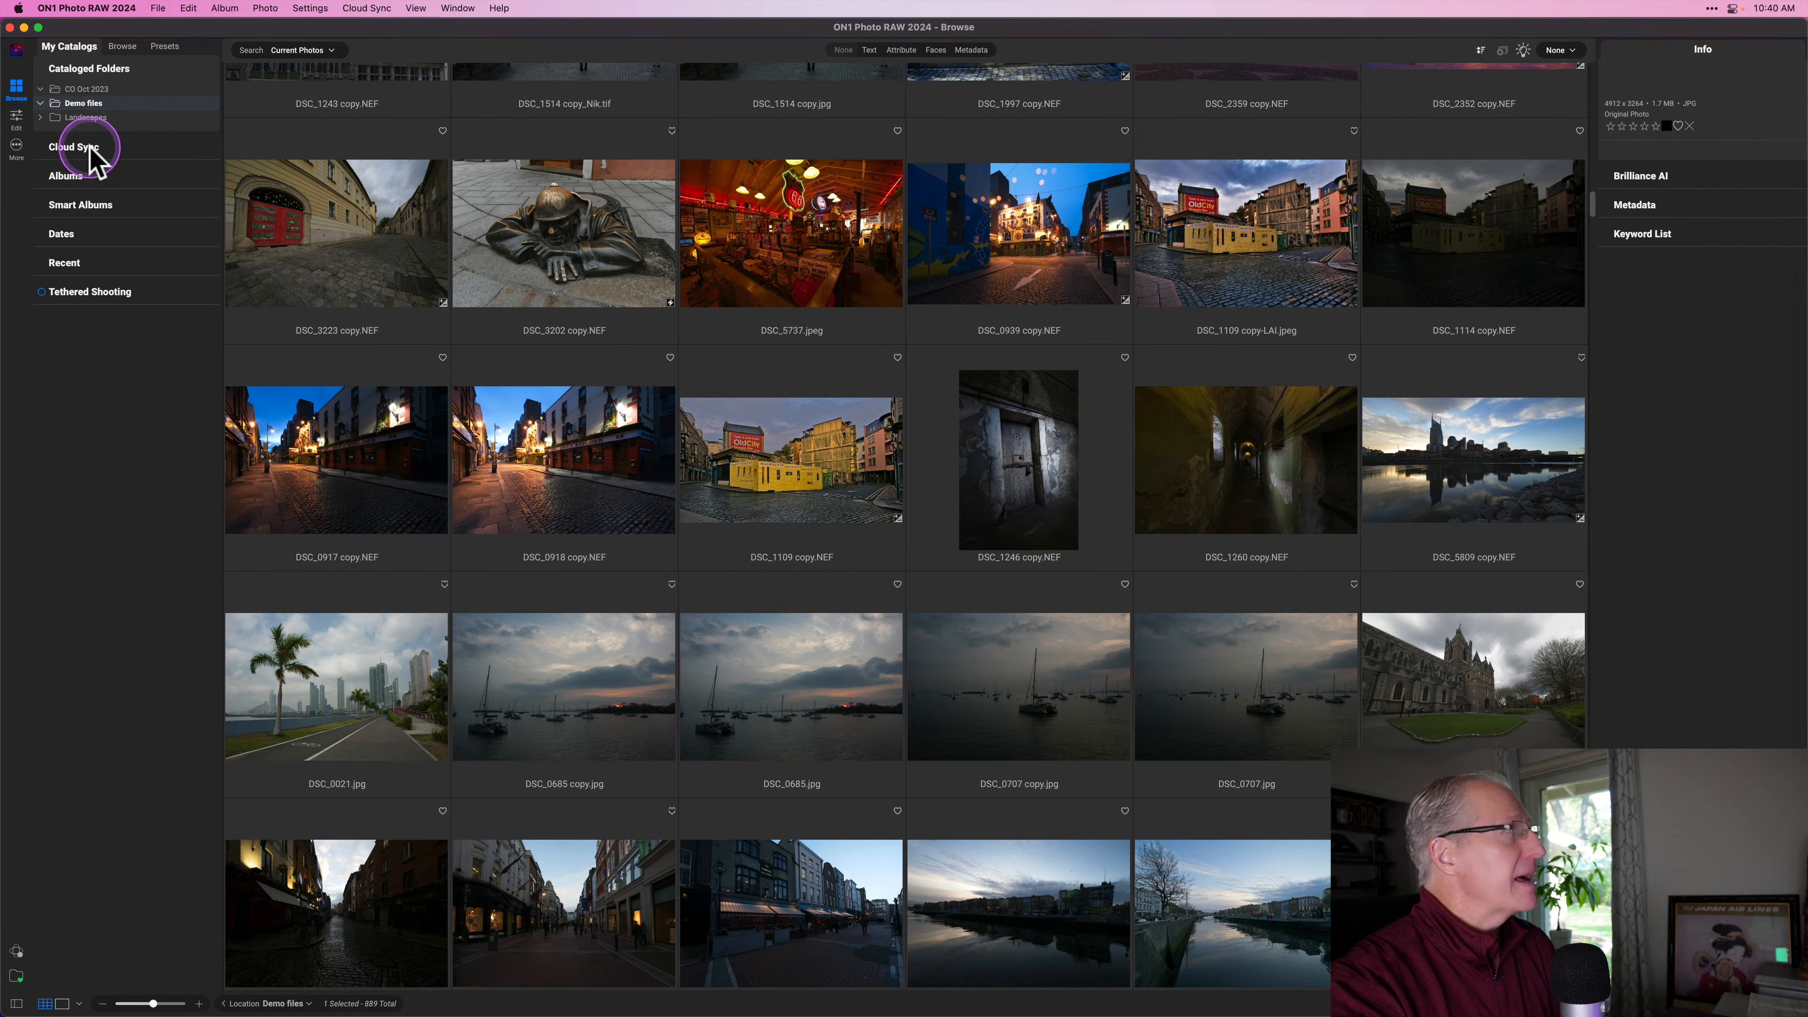
{"action": "left_click", "coordinate": [87, 88]}
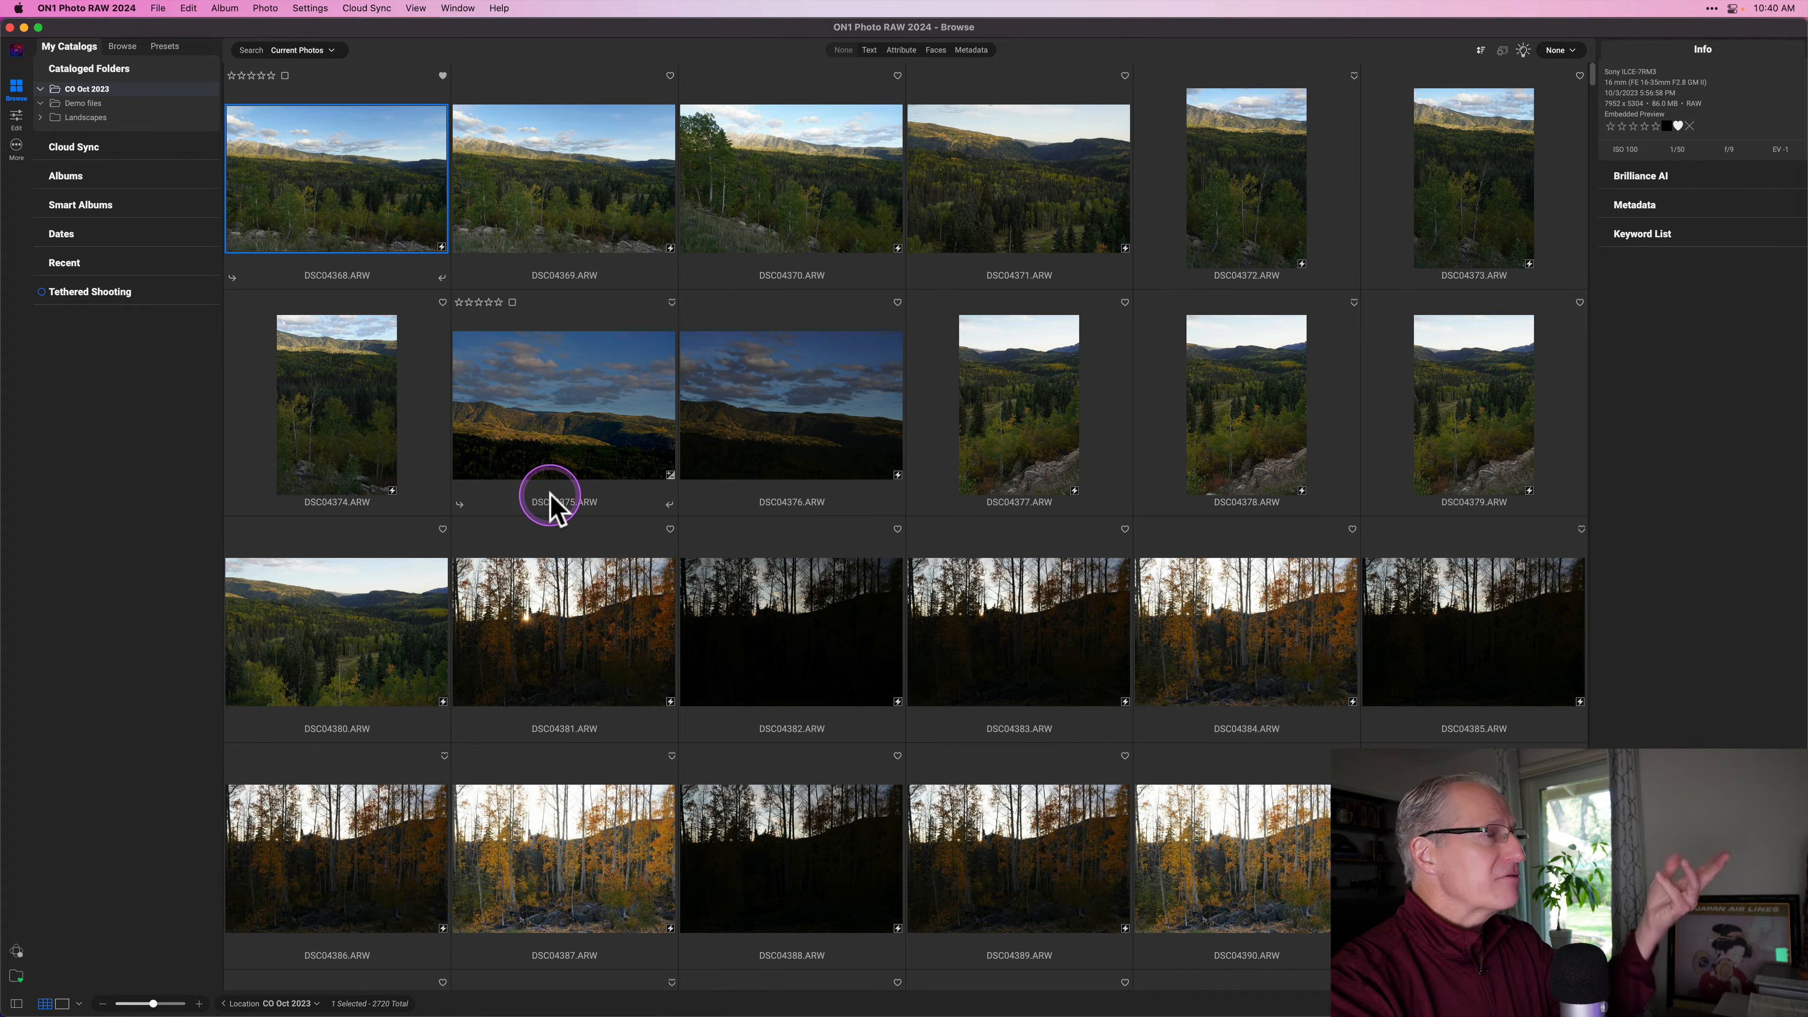
{"action": "scroll", "coordinate": [551, 492], "scroll_direction": "down", "scroll_amount": 2}
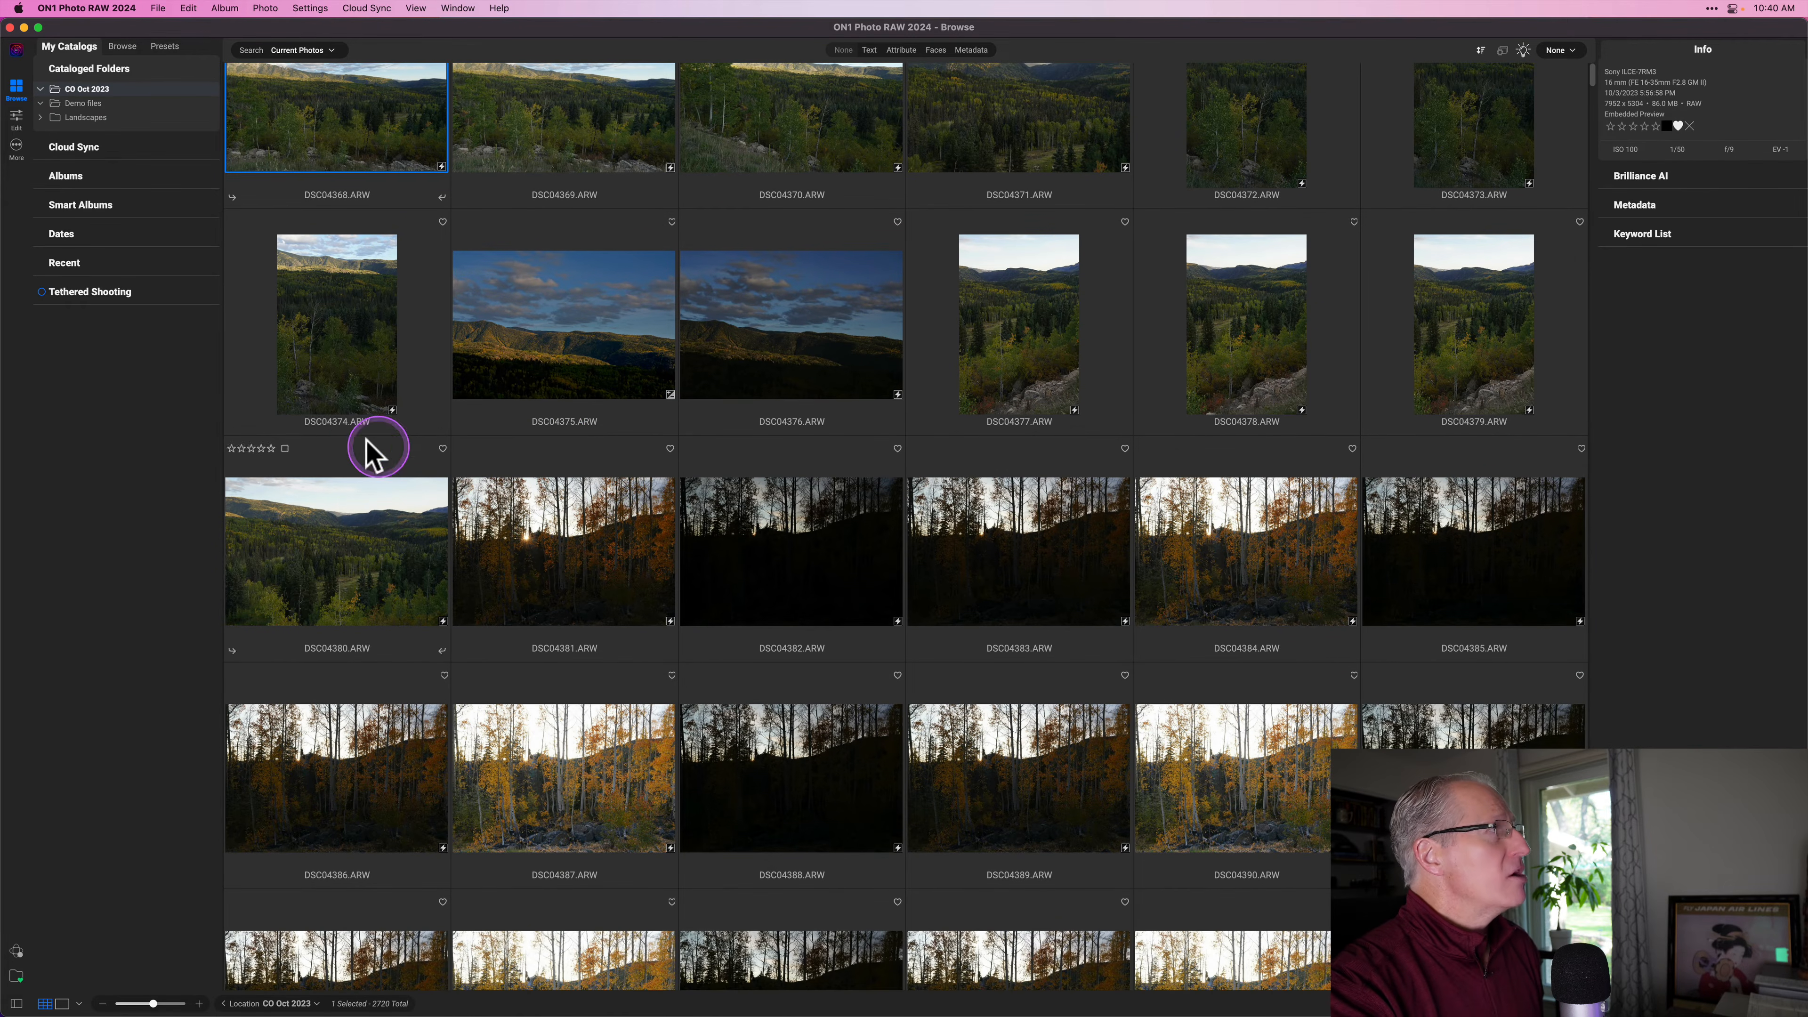
{"action": "scroll", "coordinate": [85, 410], "scroll_direction": "up", "scroll_amount": 2}
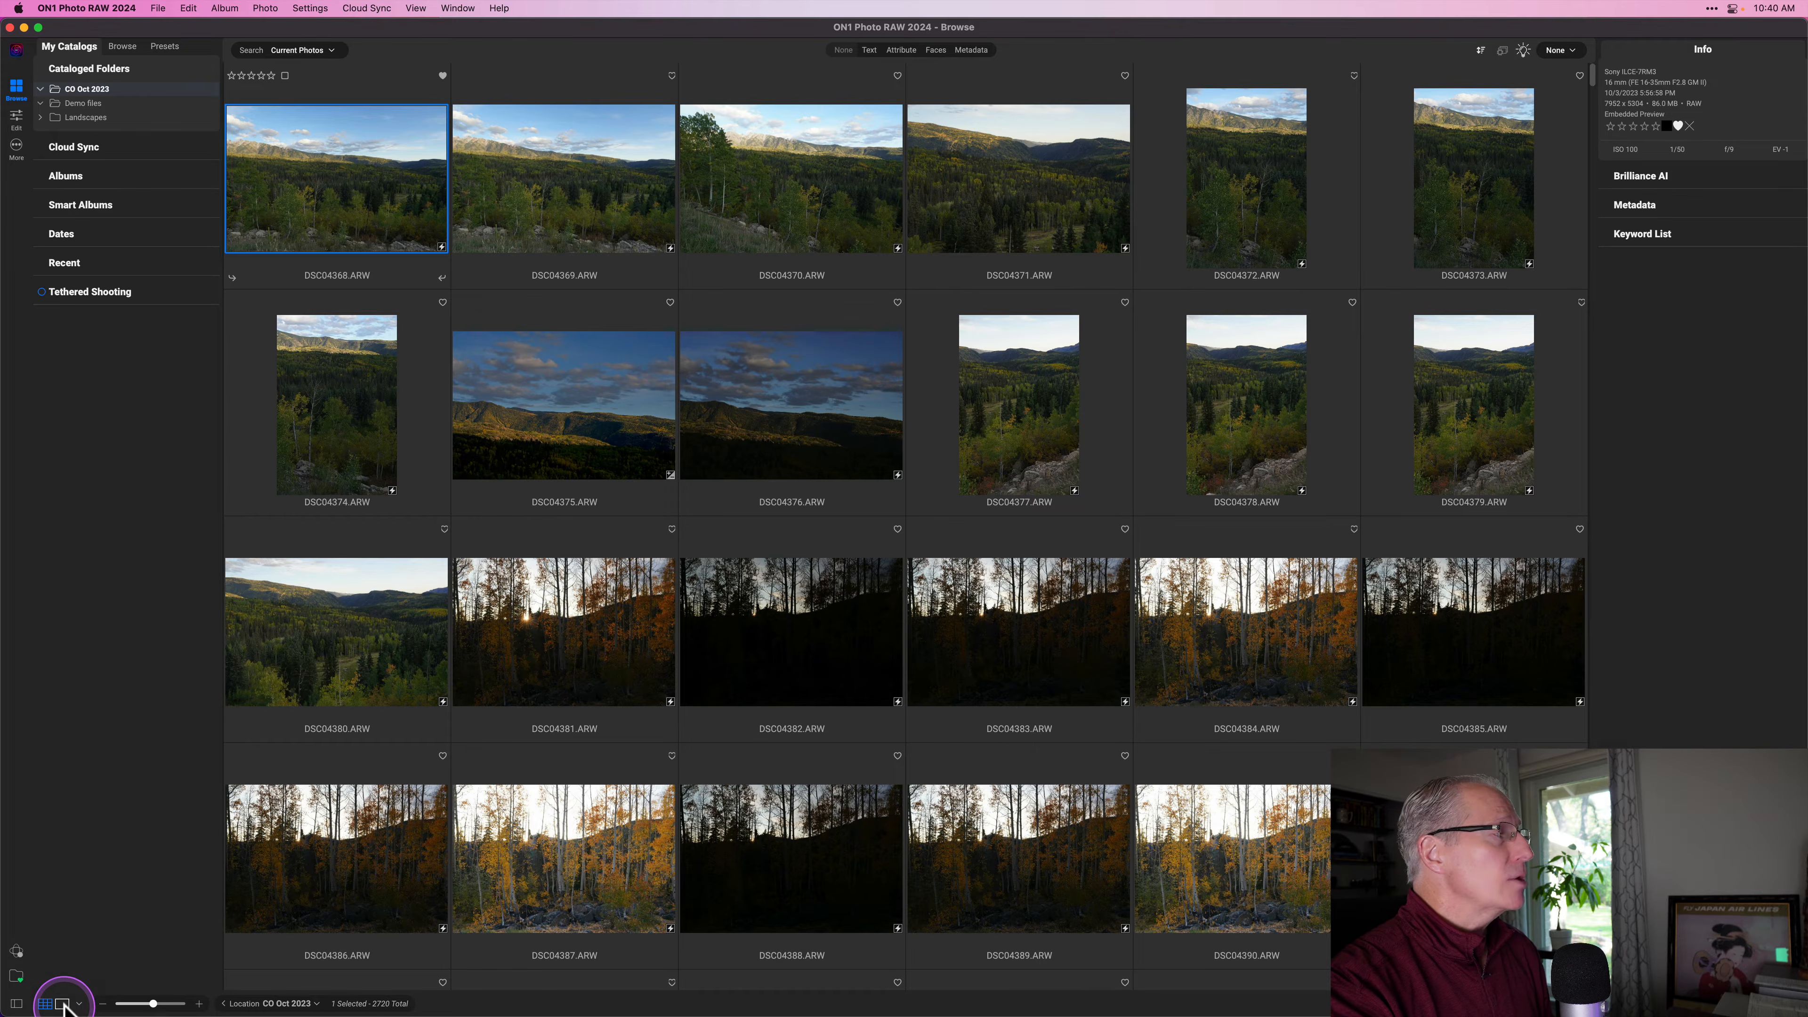
View DSC04368.ARW as a single photo, return to the thumbnail grid, and try out a smaller thumbnail size
{"action": "left_click", "coordinate": [62, 1005]}
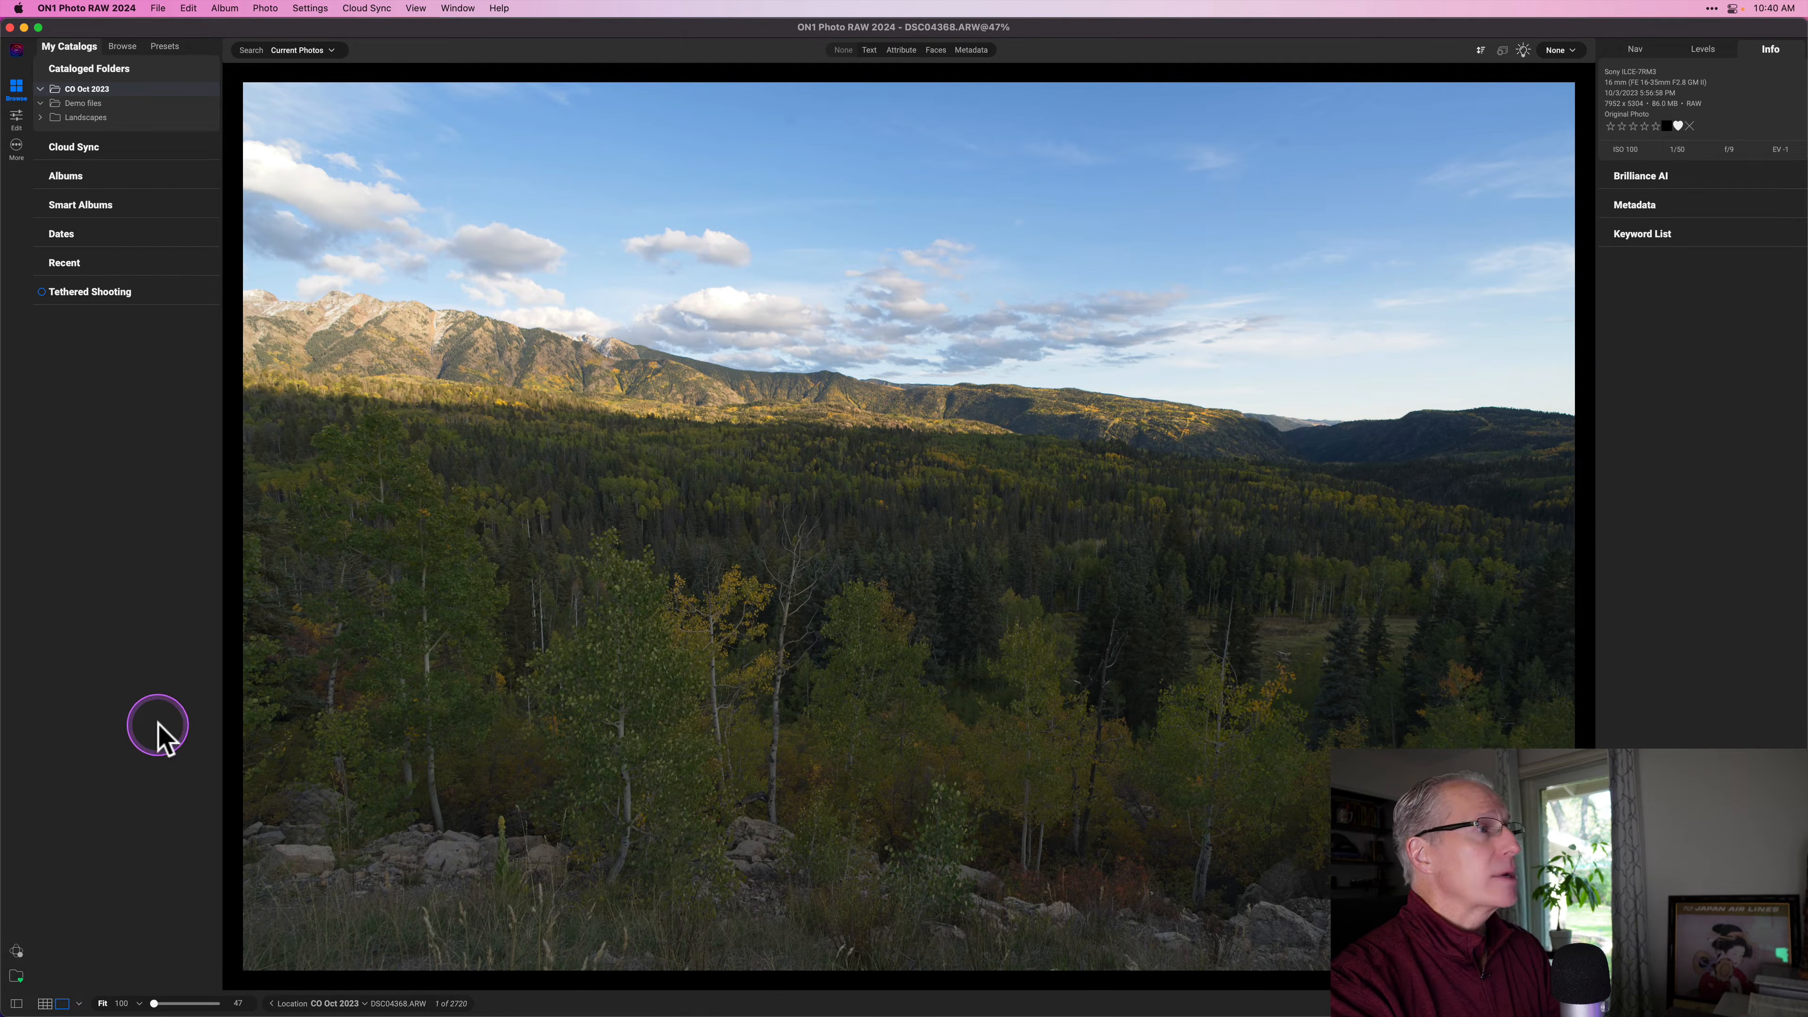
{"action": "key", "text": "g"}
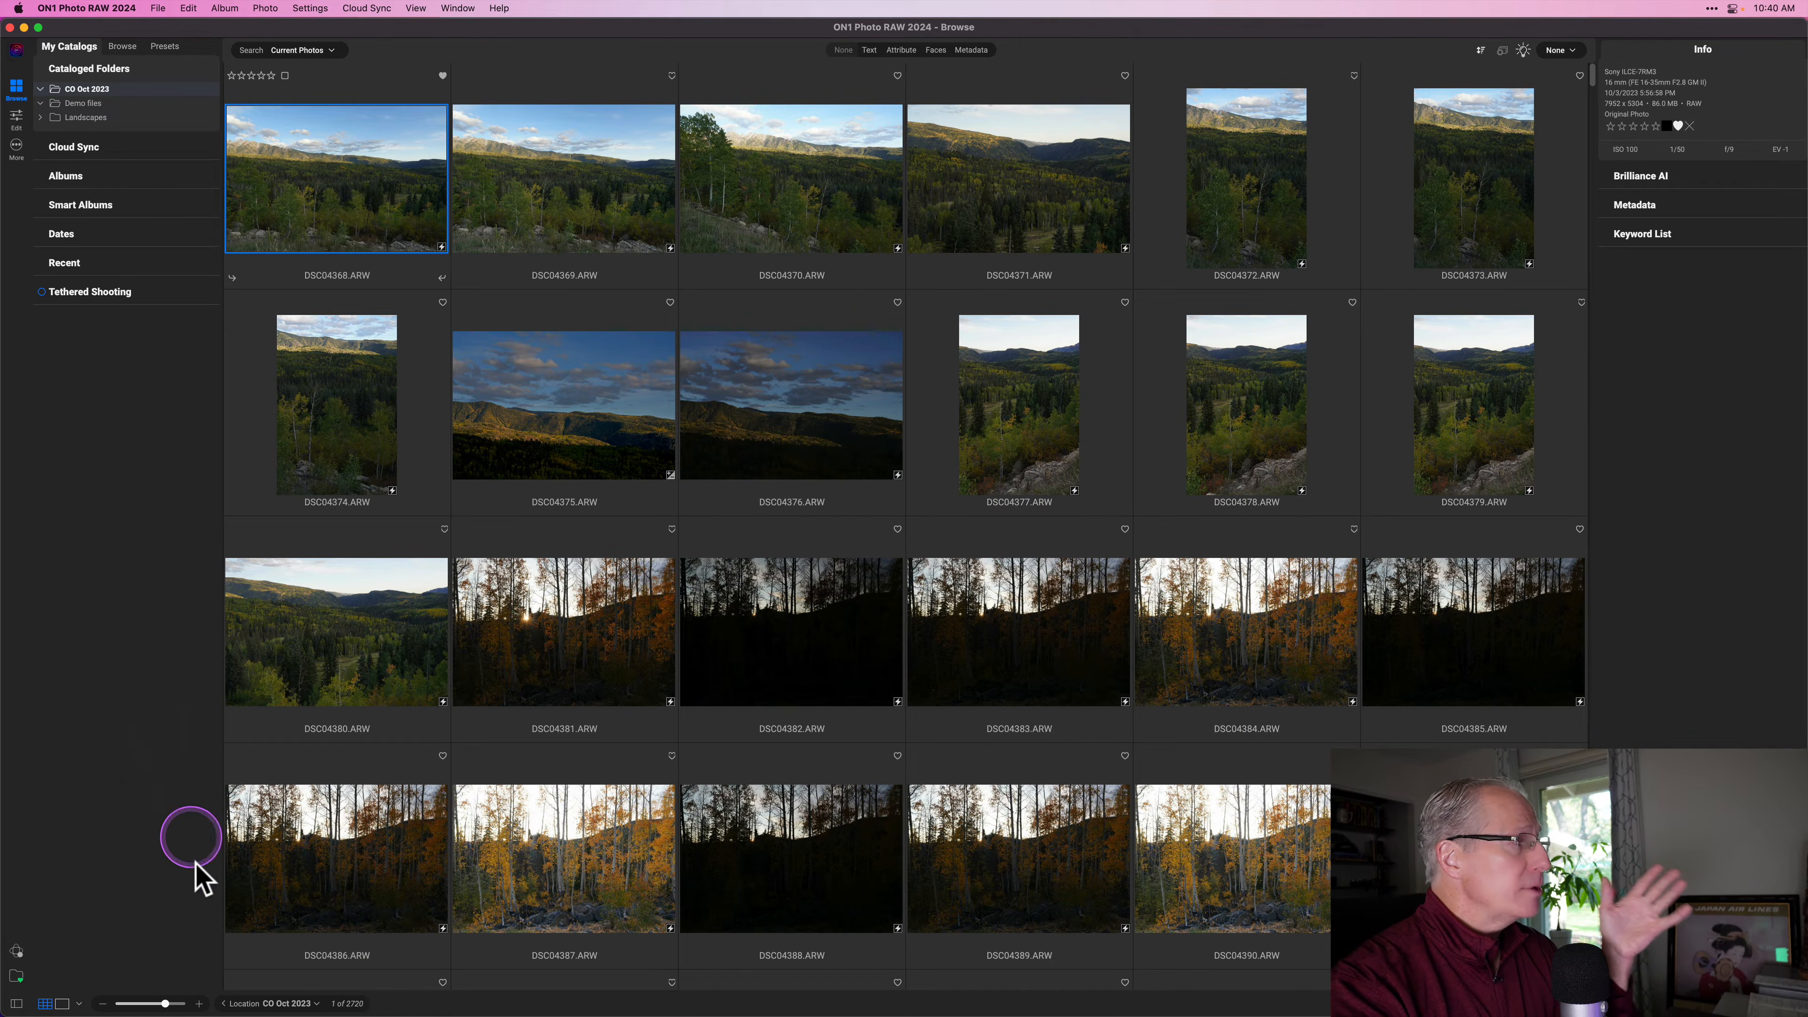
{"action": "left_click", "coordinate": [103, 1003]}
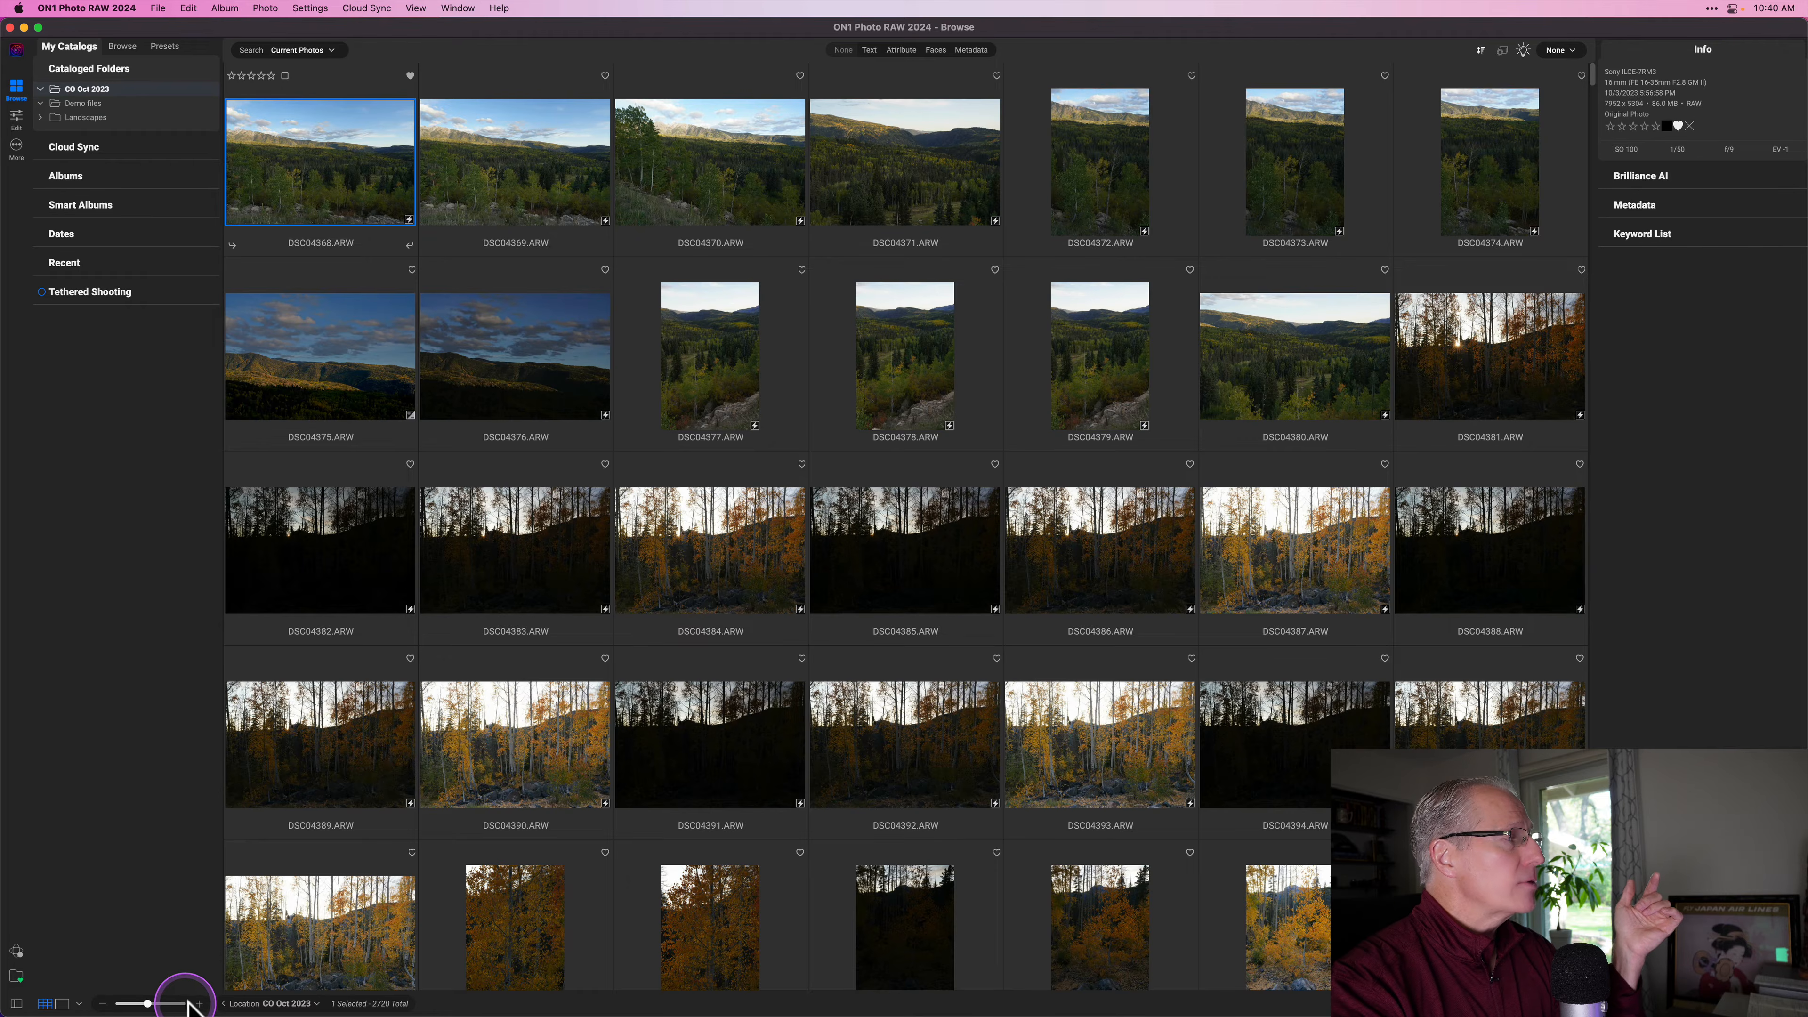
{"action": "left_click", "coordinate": [200, 1003]}
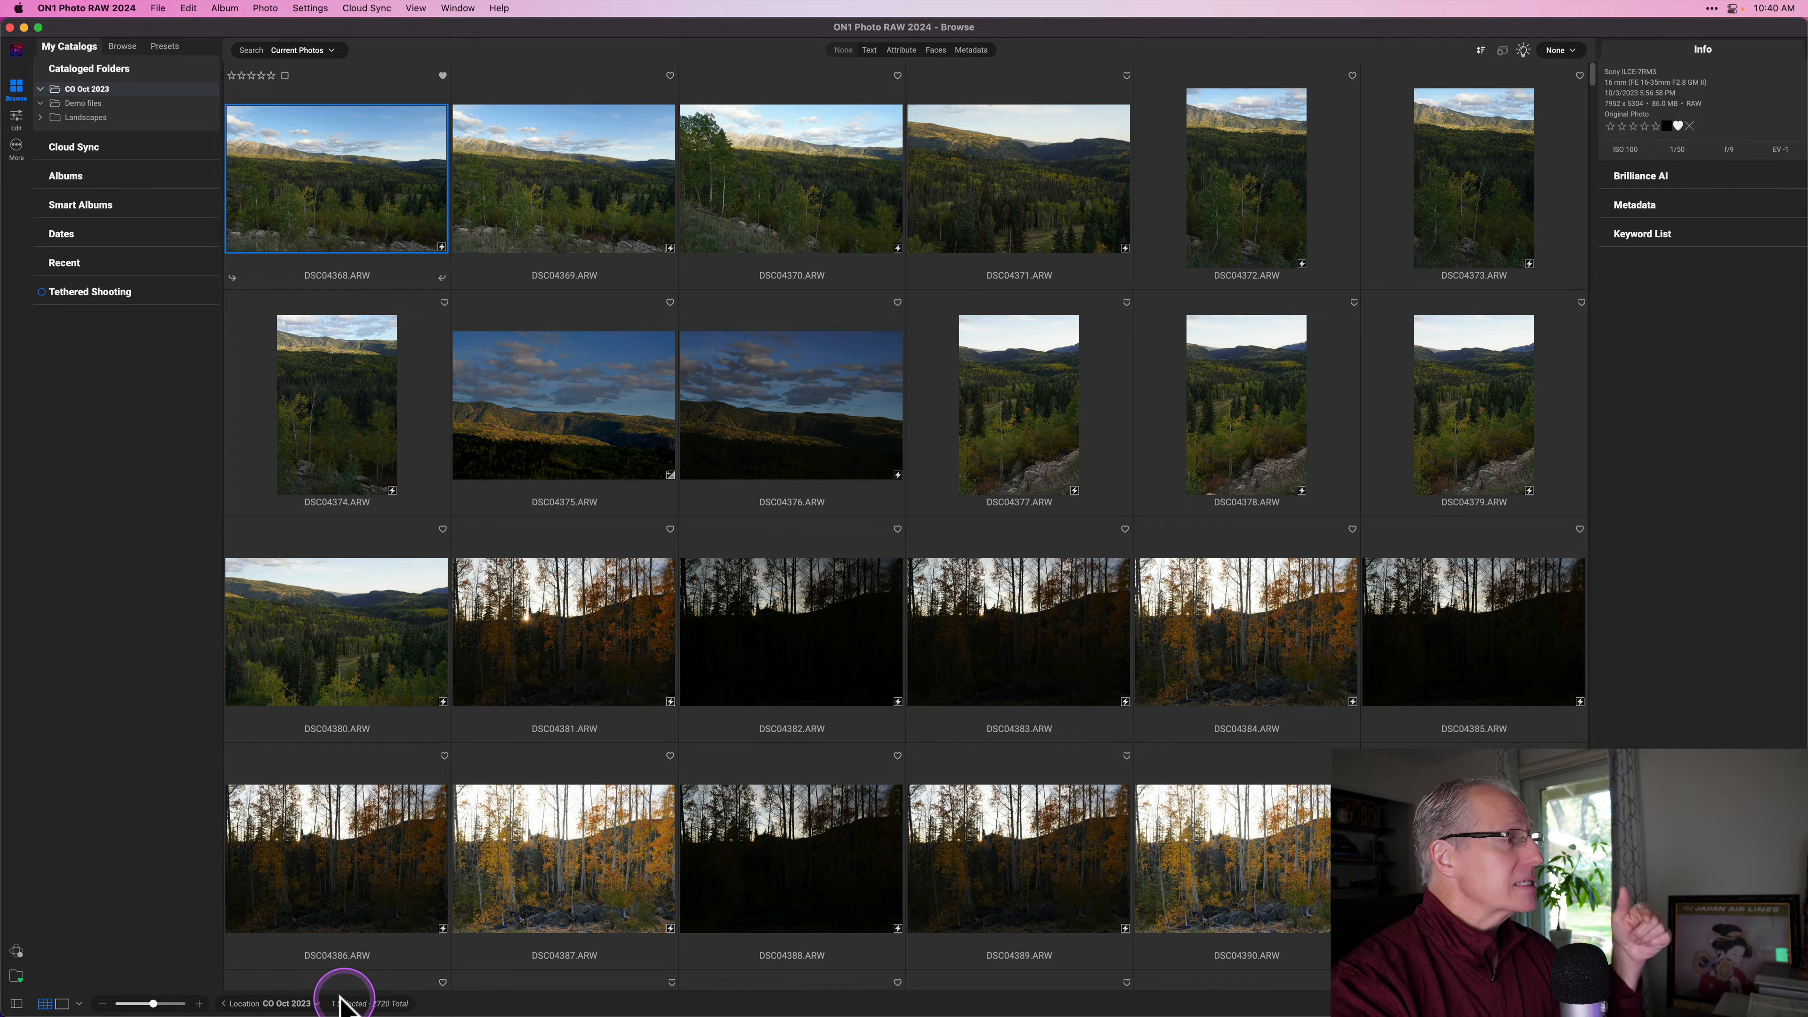
Look over the available saved search and filter styles for the photo grid without applying one
{"action": "left_click_drag", "start_coordinate": [314, 1005], "coordinate": [152, 898]}
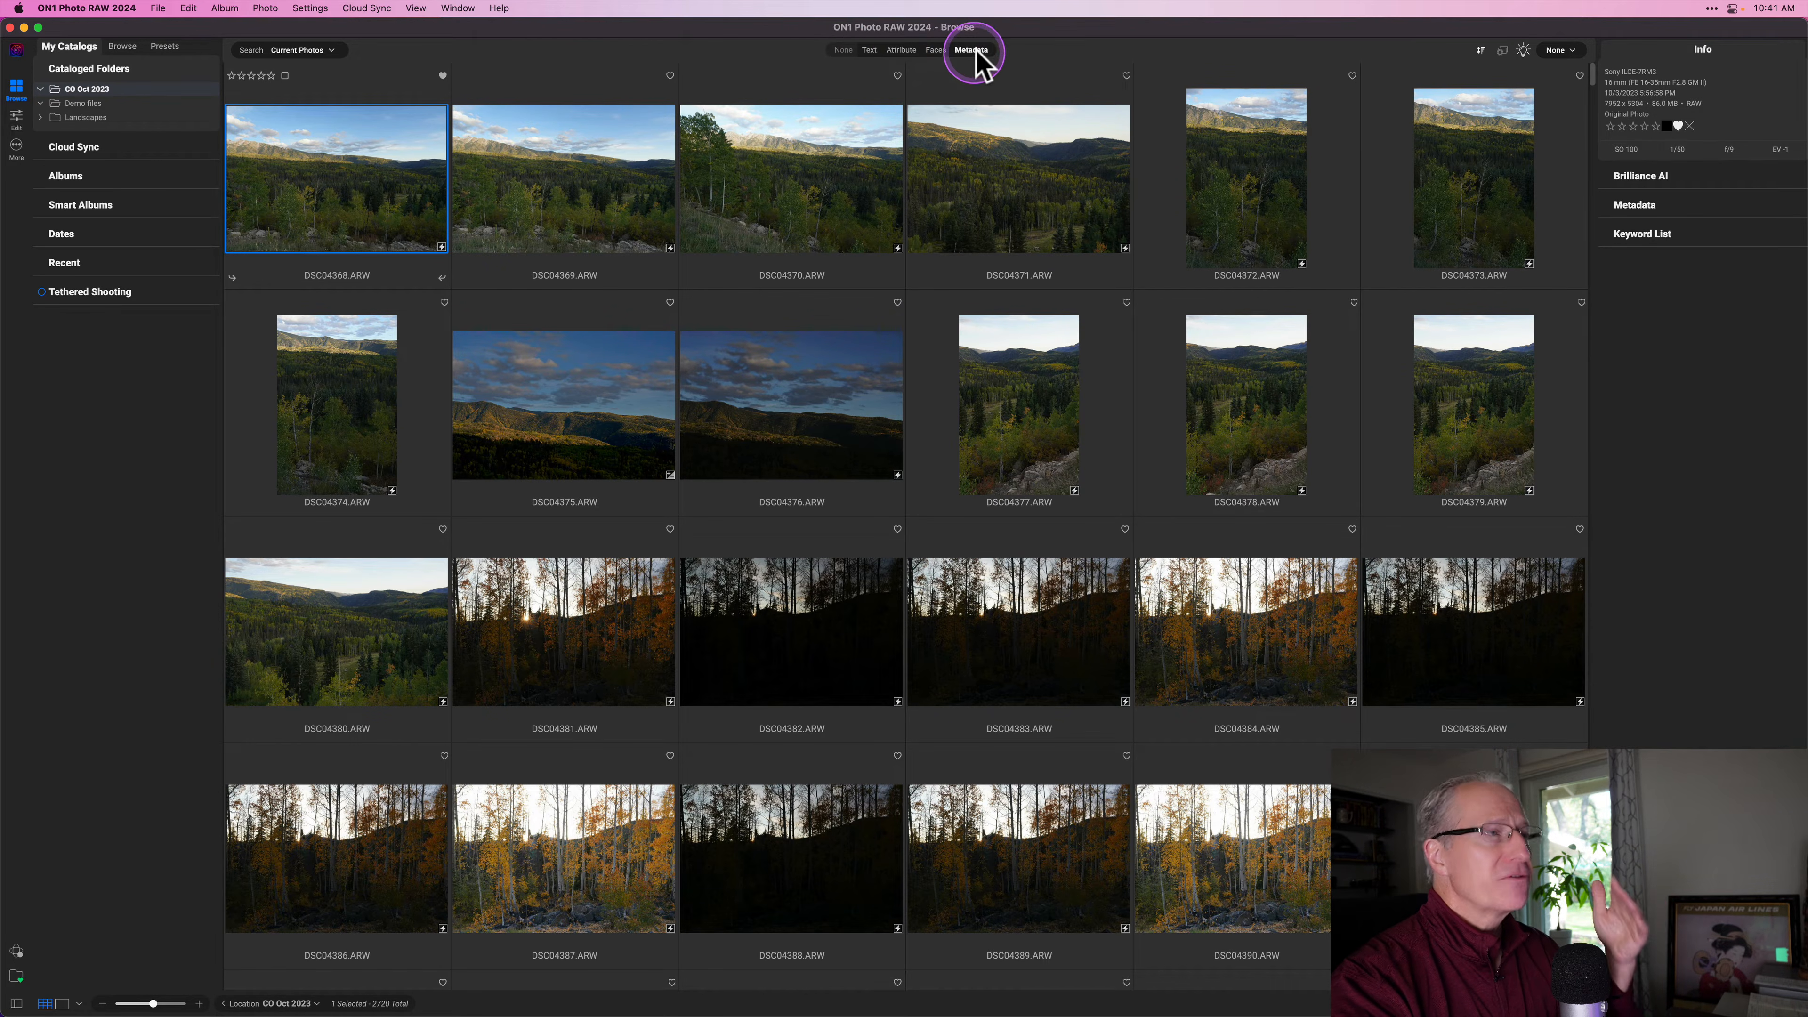
{"action": "left_click", "coordinate": [1559, 51]}
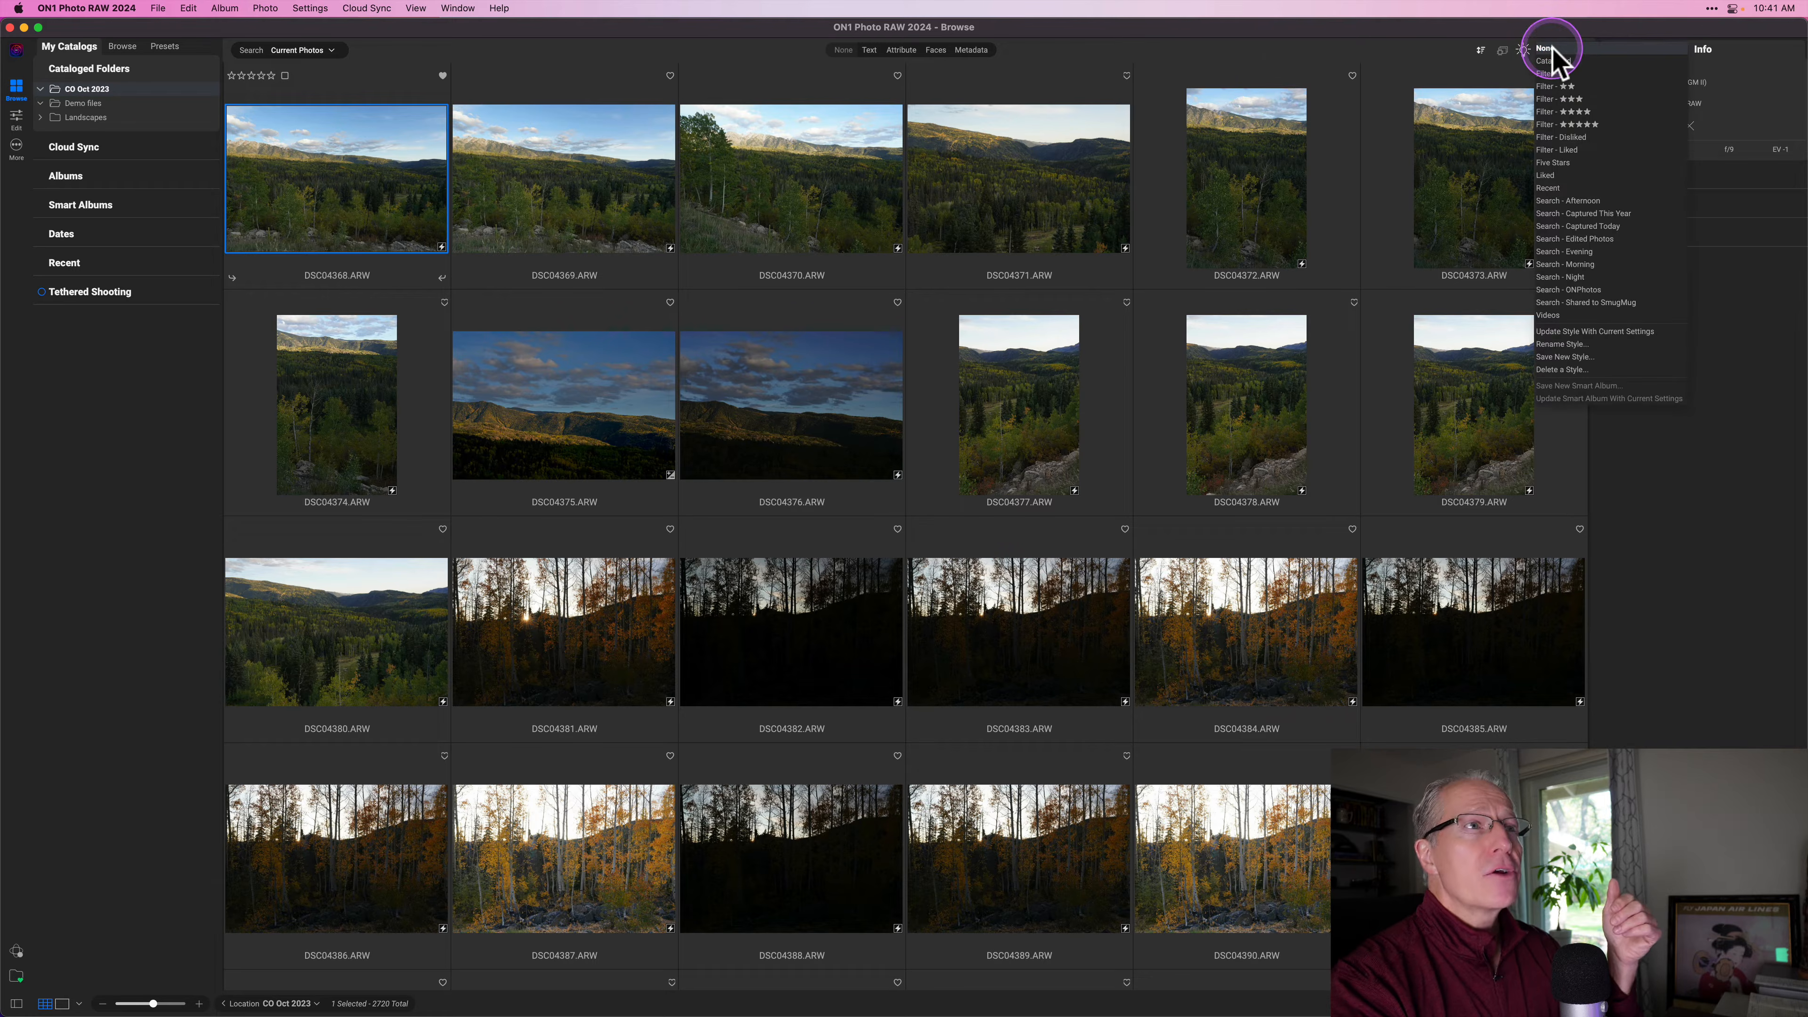
{"action": "left_click", "coordinate": [1388, 32]}
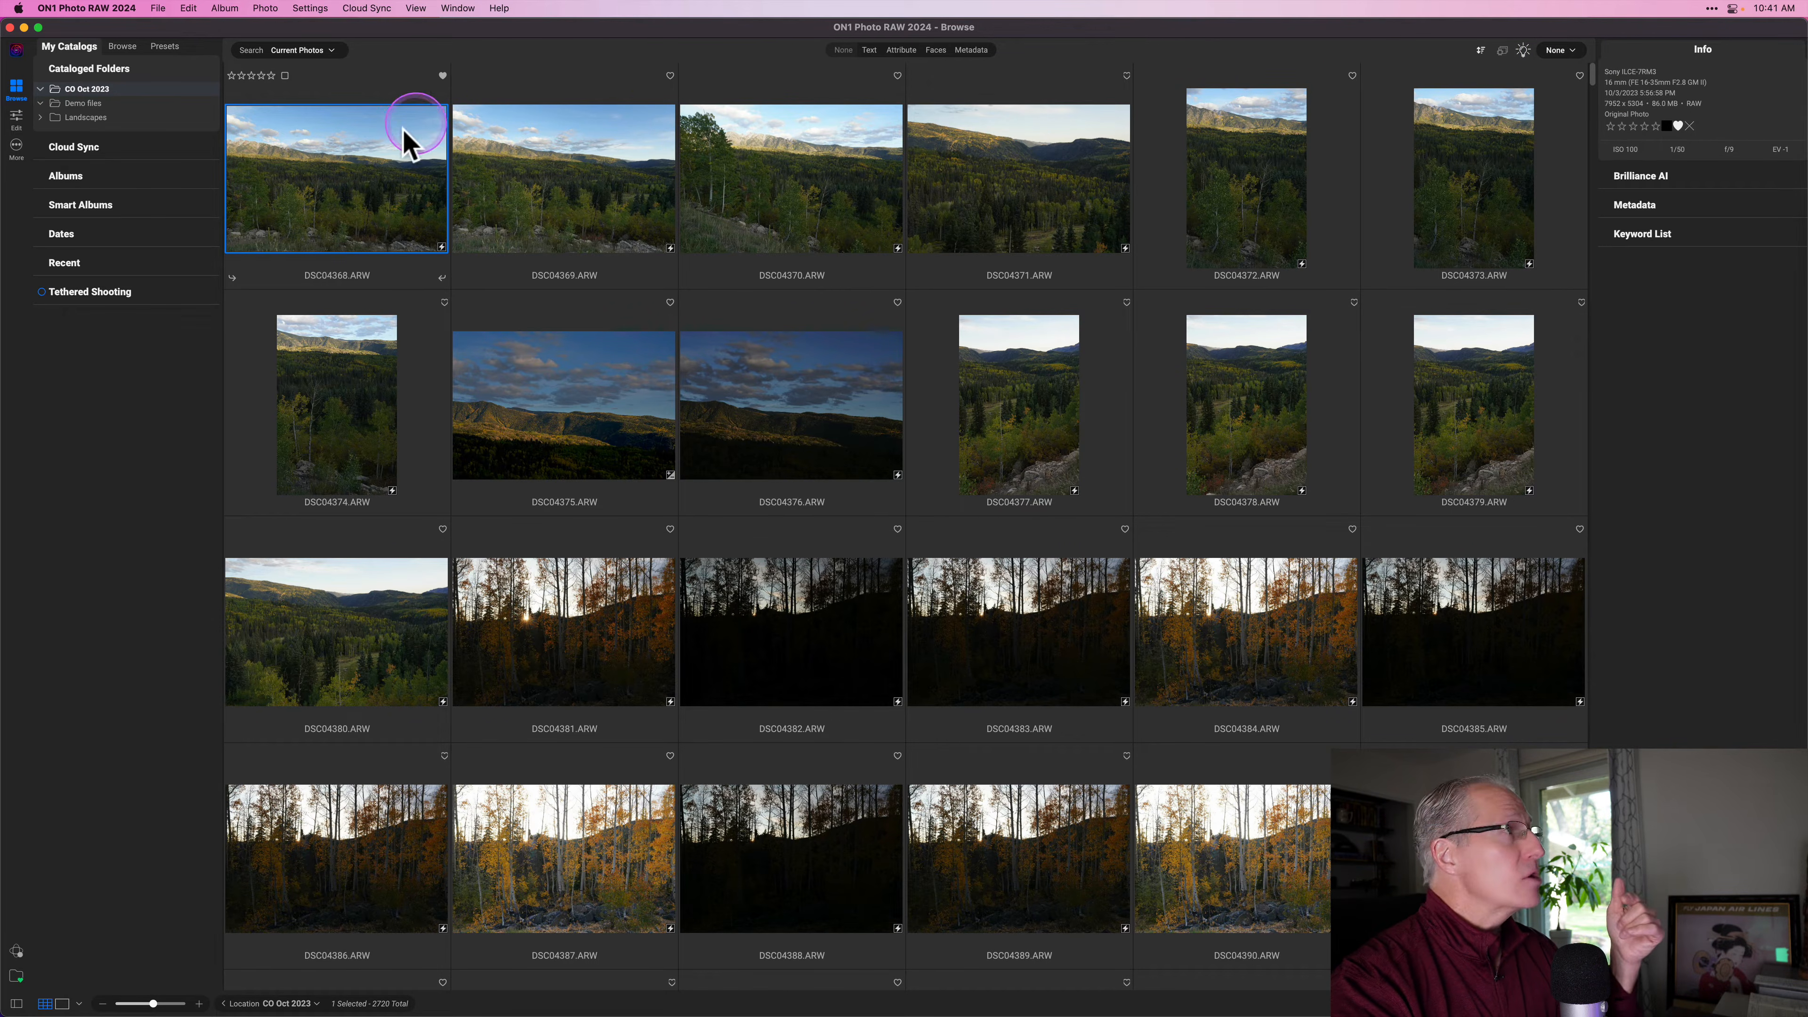
Try a five-star rating on DSC04368.ARW and clear it again
{"action": "left_click", "coordinate": [271, 76]}
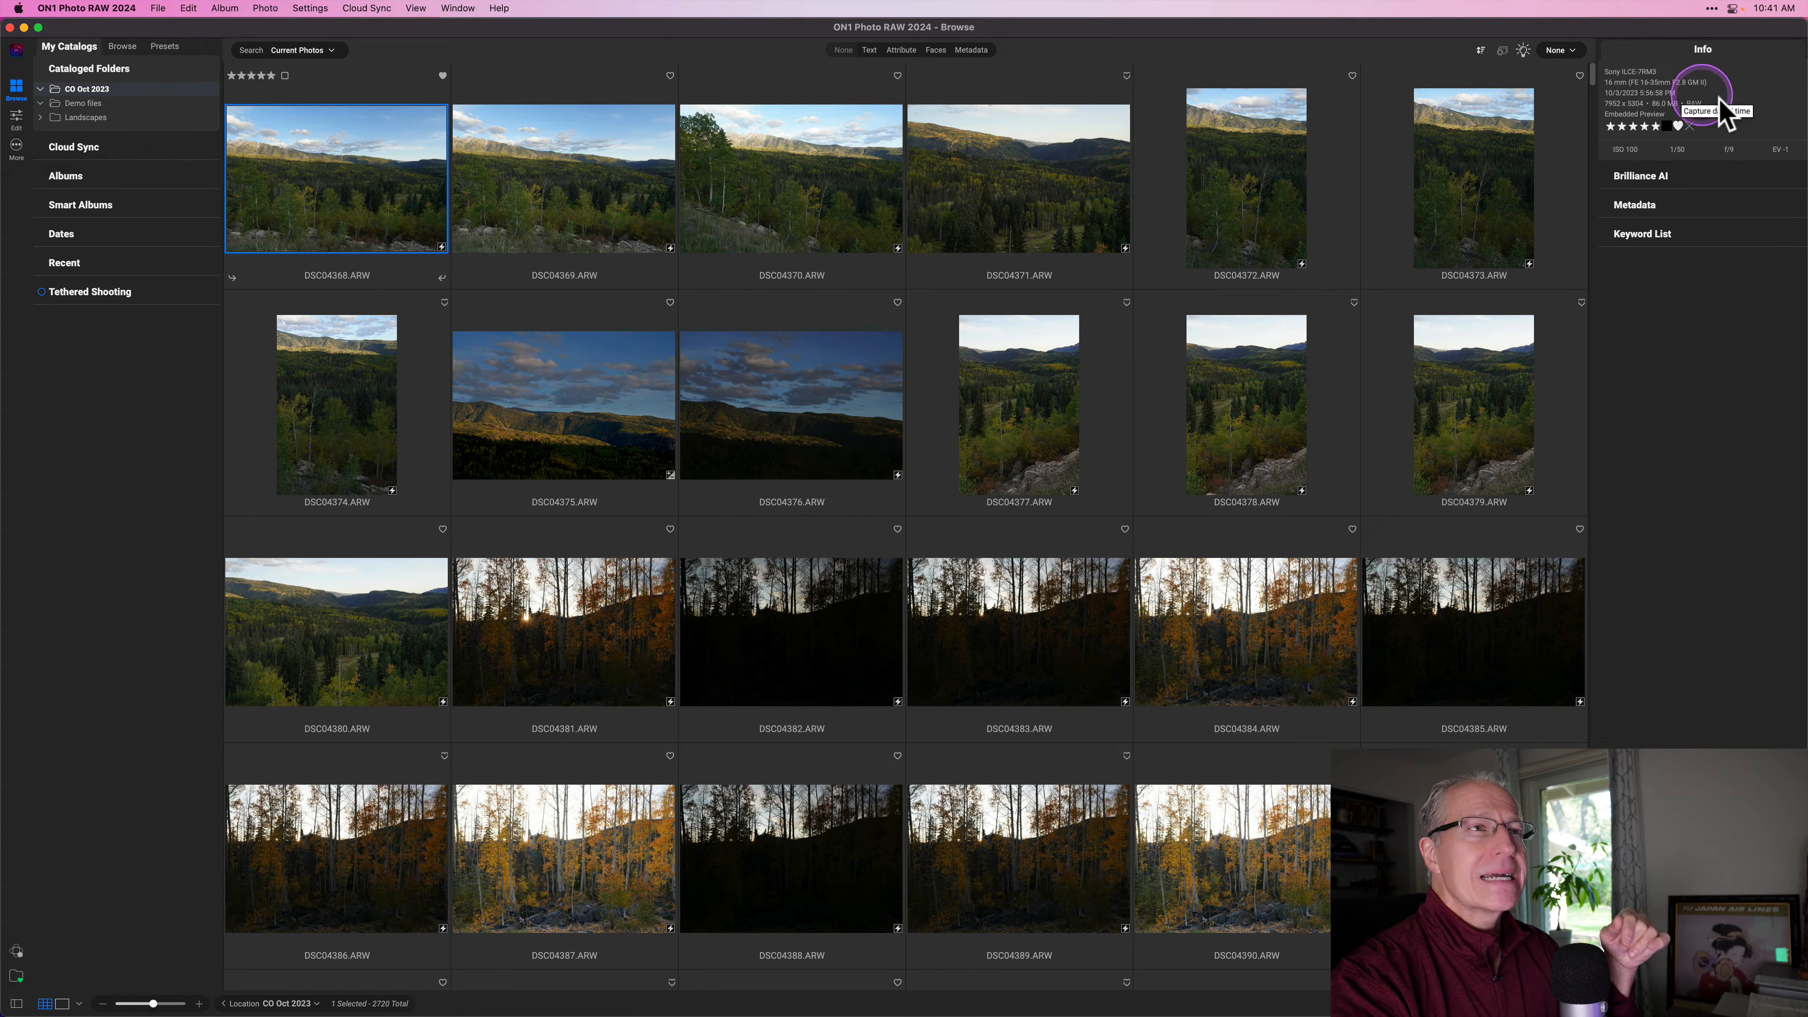
{"action": "left_click", "coordinate": [1656, 128]}
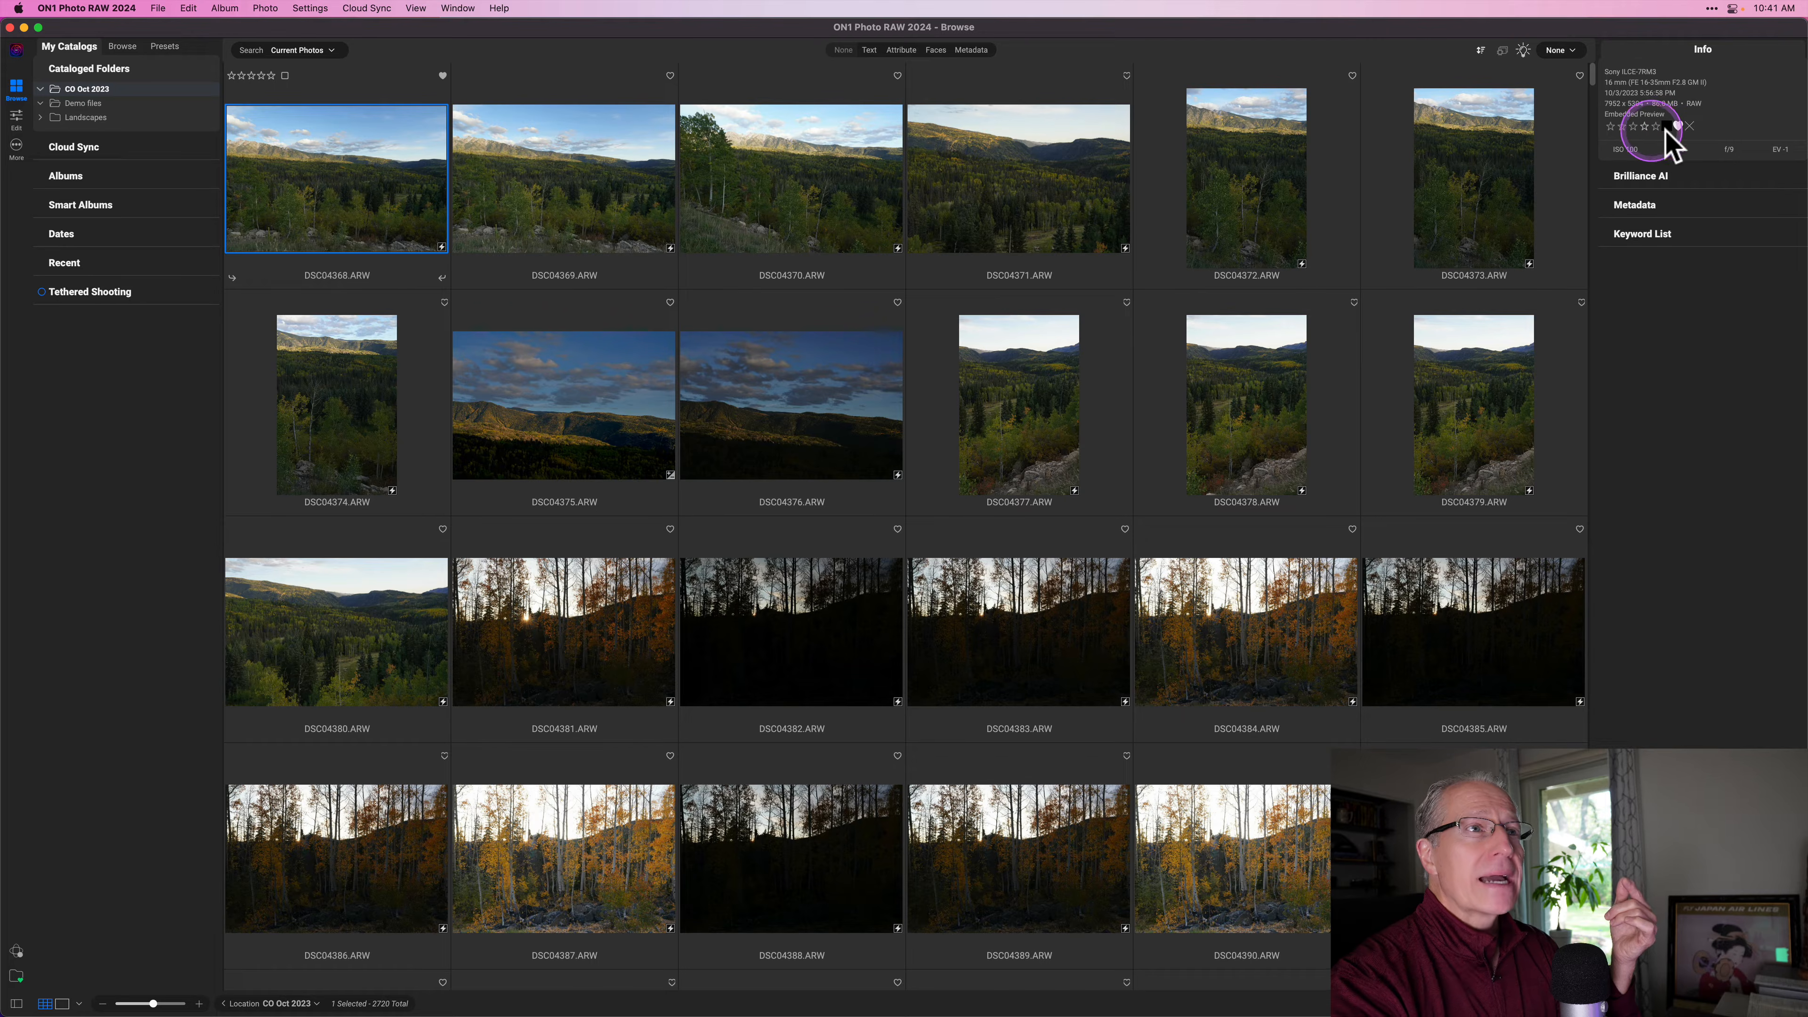
{"action": "left_click", "coordinate": [1678, 126]}
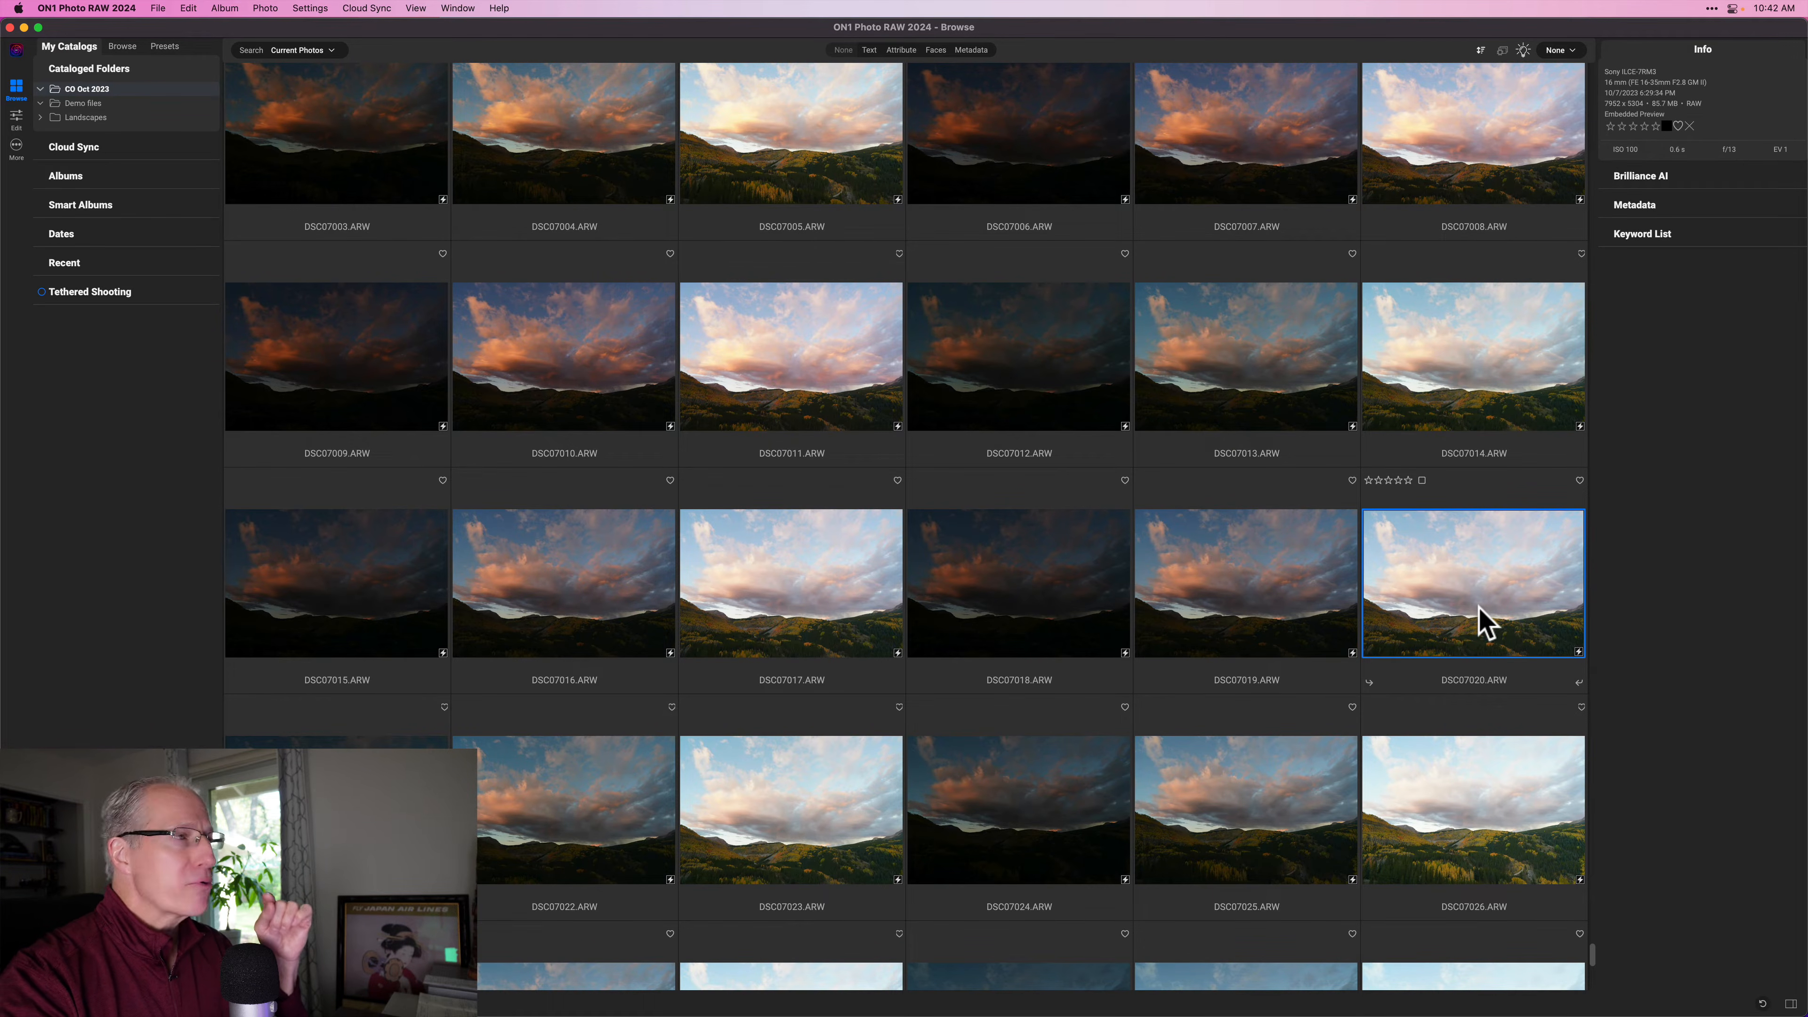
Open the general preferences and review the choices for what double-clicking a photo in Browse does
{"action": "left_click", "coordinate": [99, 8]}
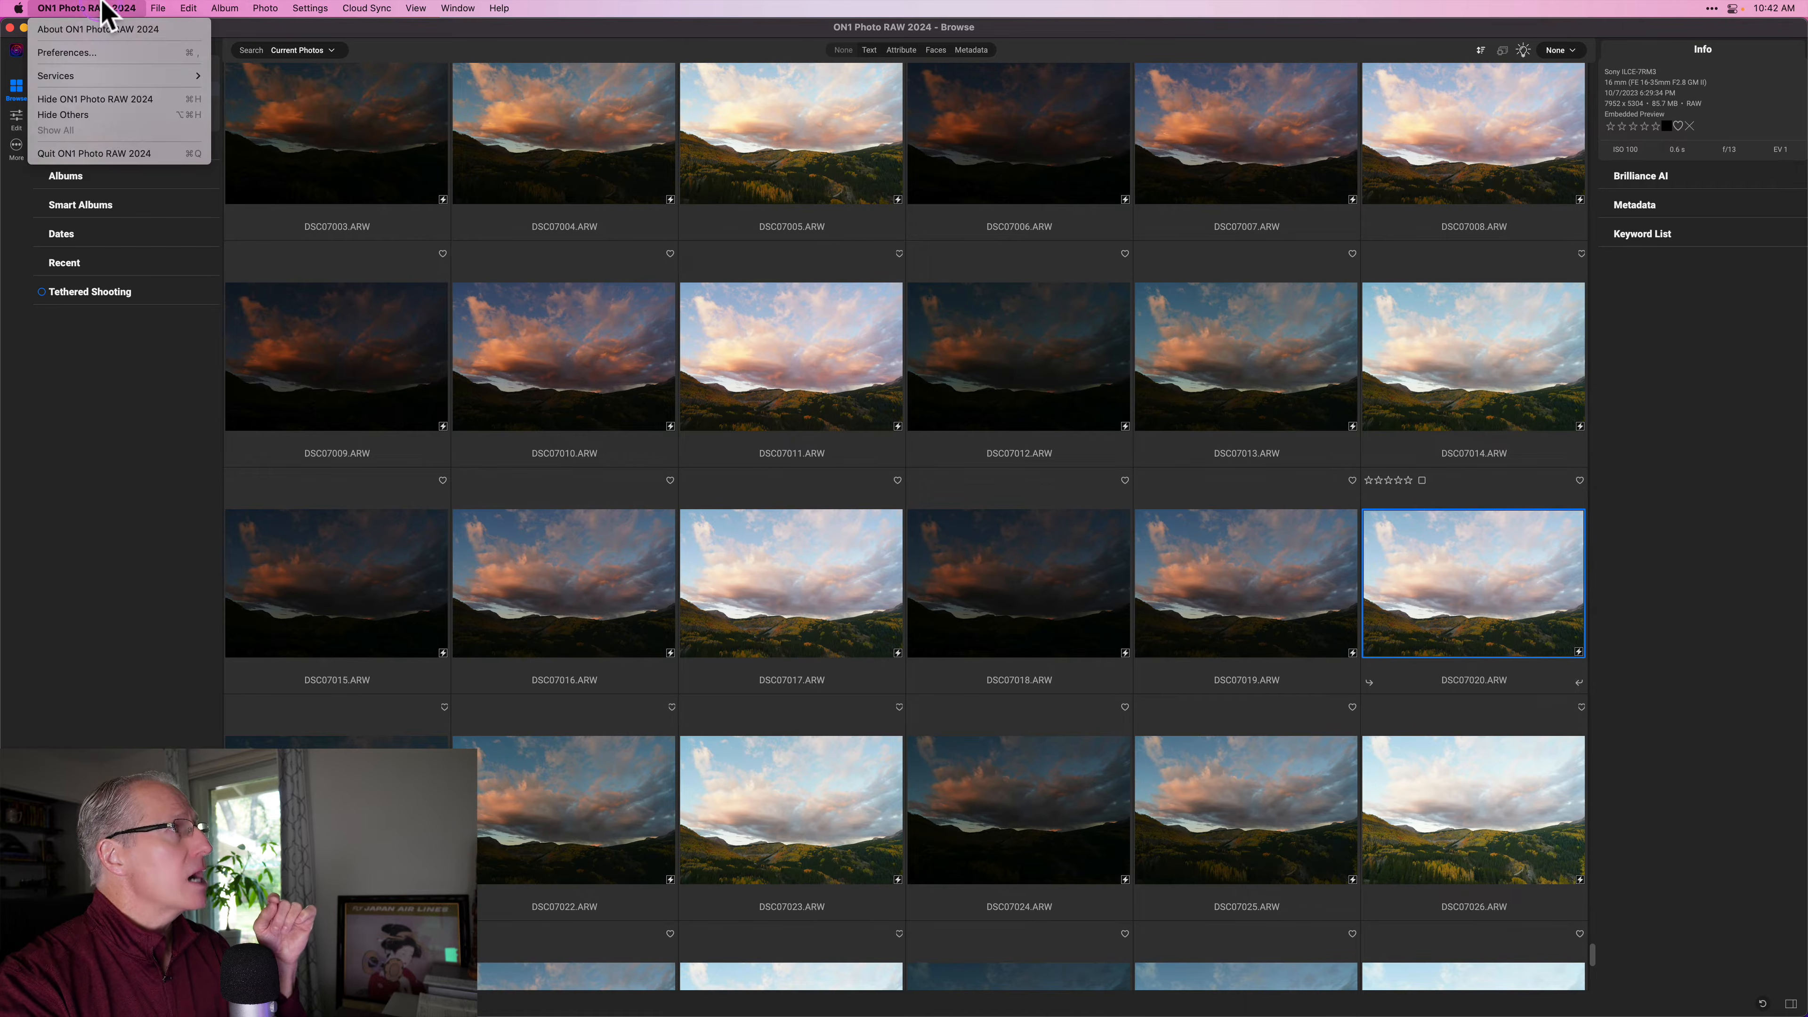
{"action": "left_click", "coordinate": [96, 52]}
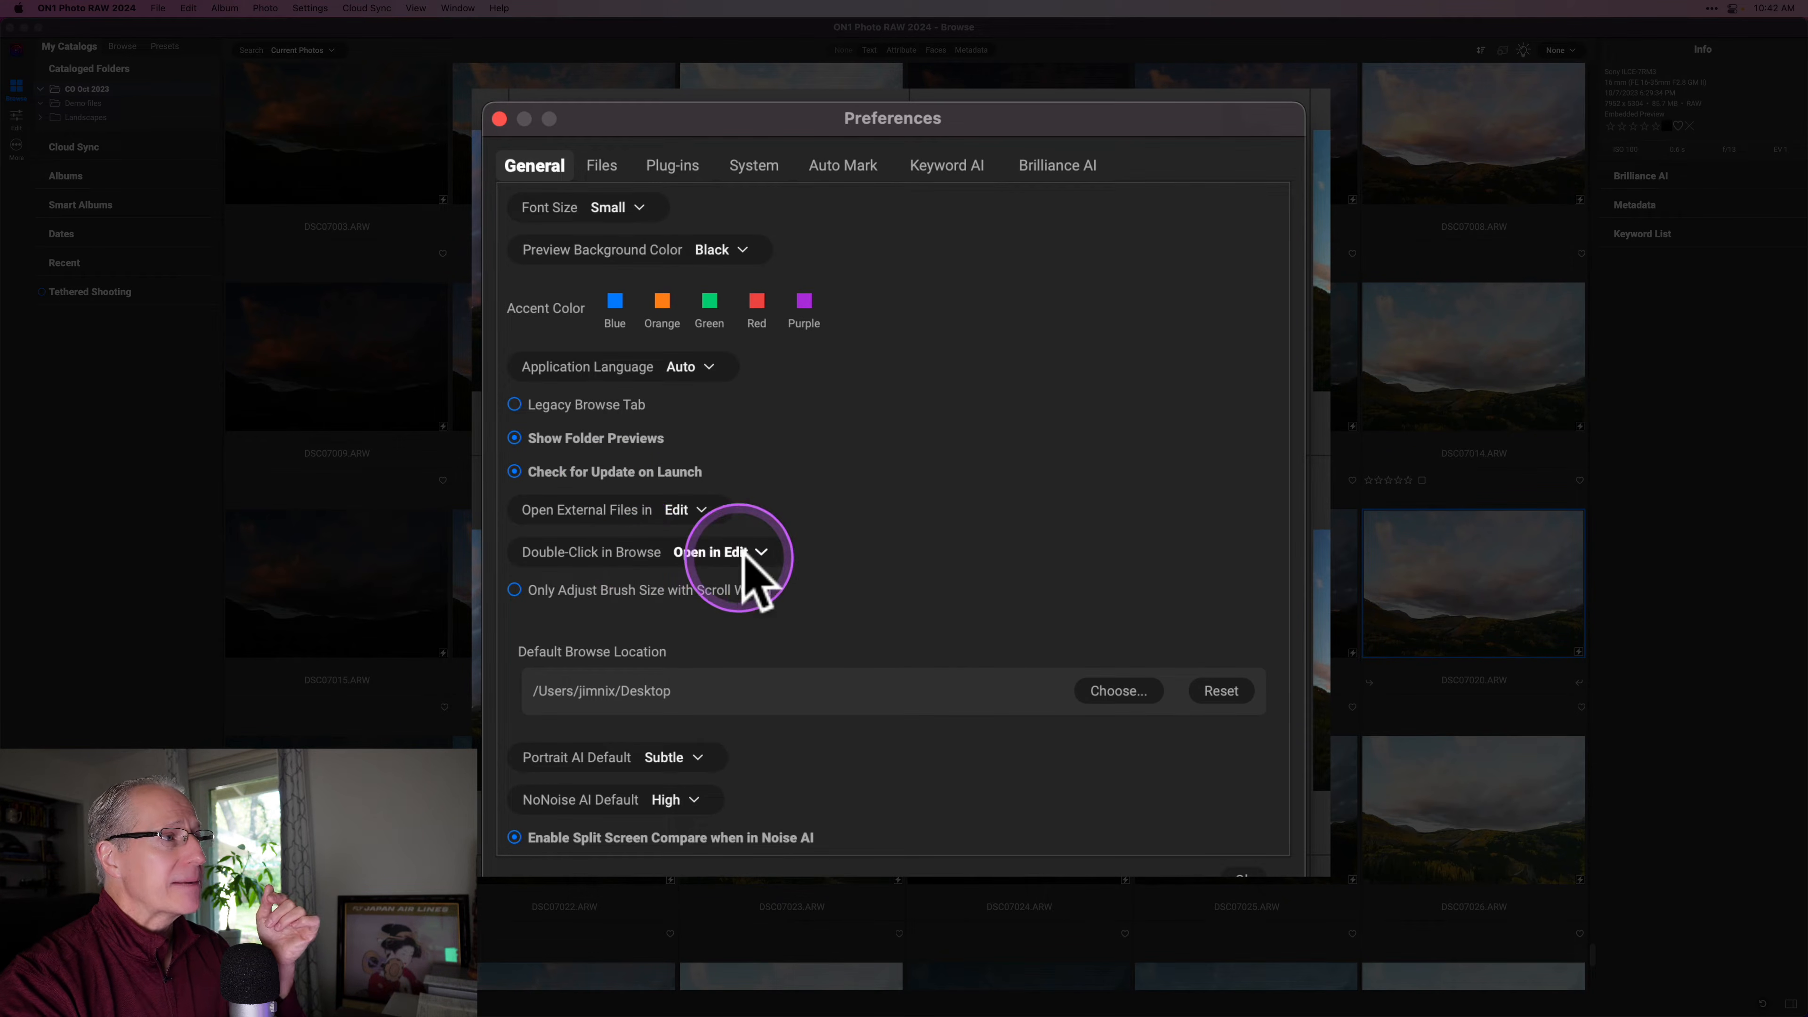
{"action": "left_click", "coordinate": [762, 547]}
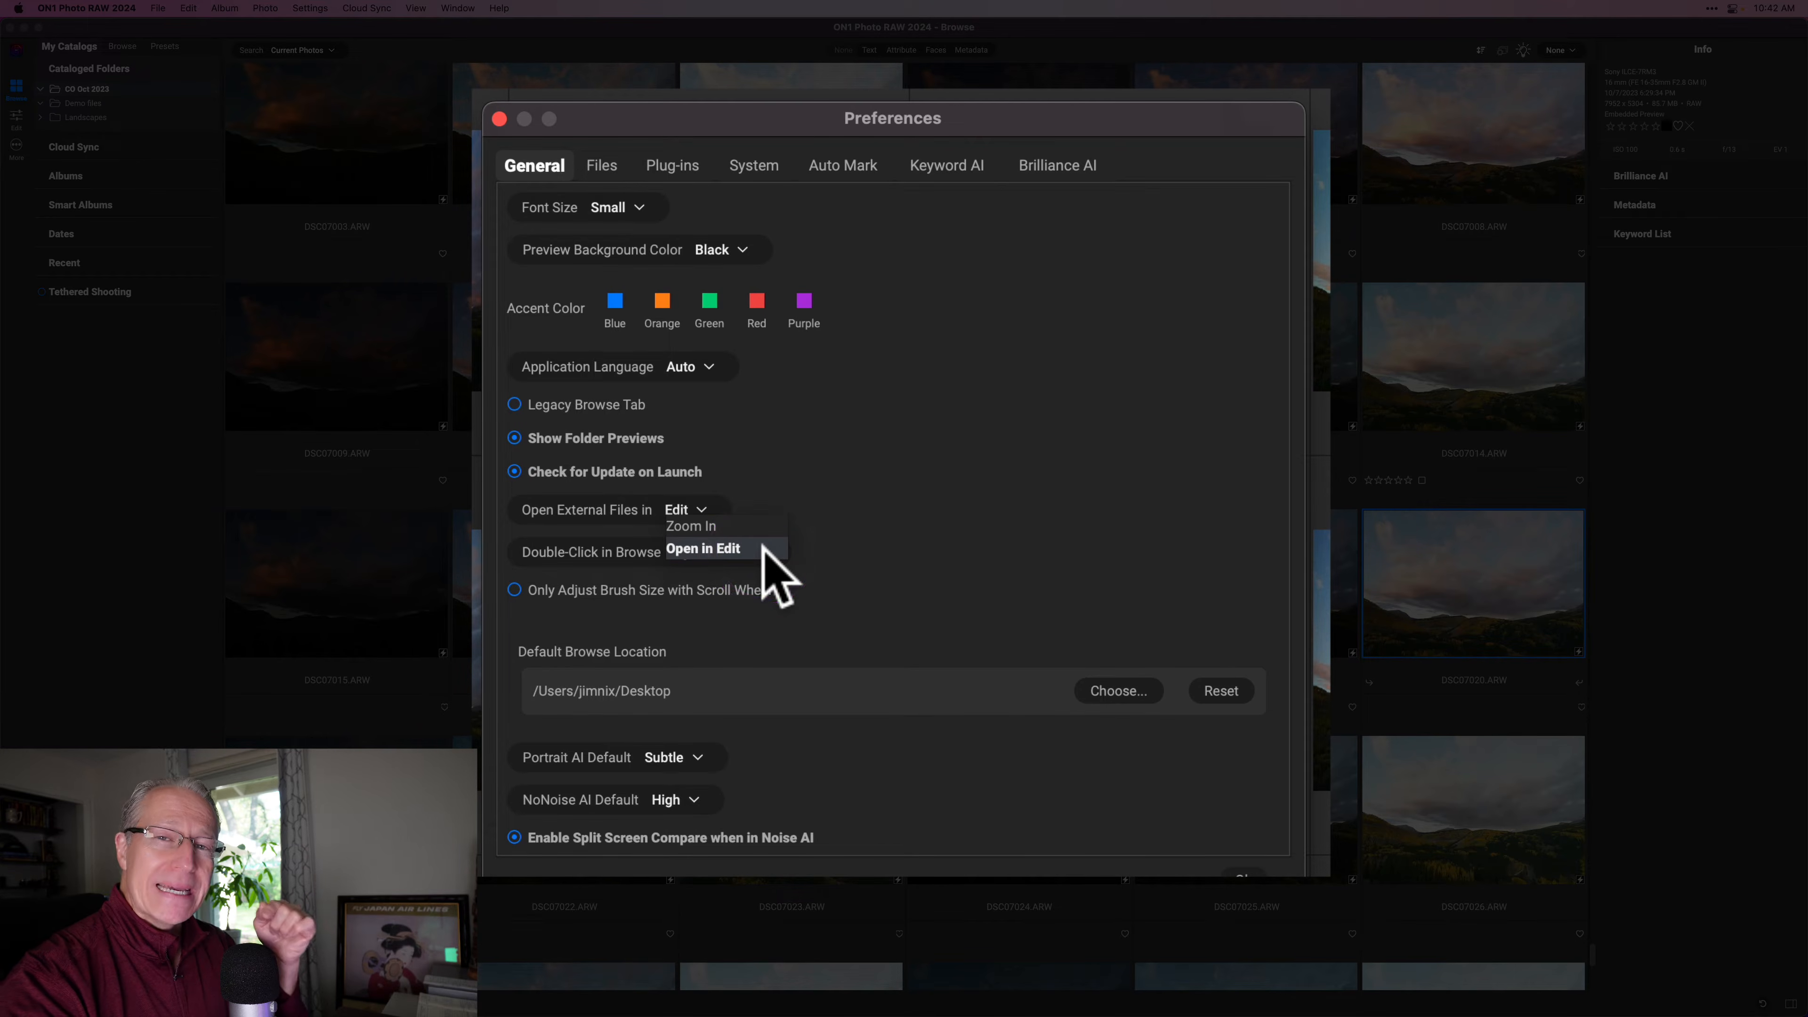
{"action": "left_click", "coordinate": [882, 533]}
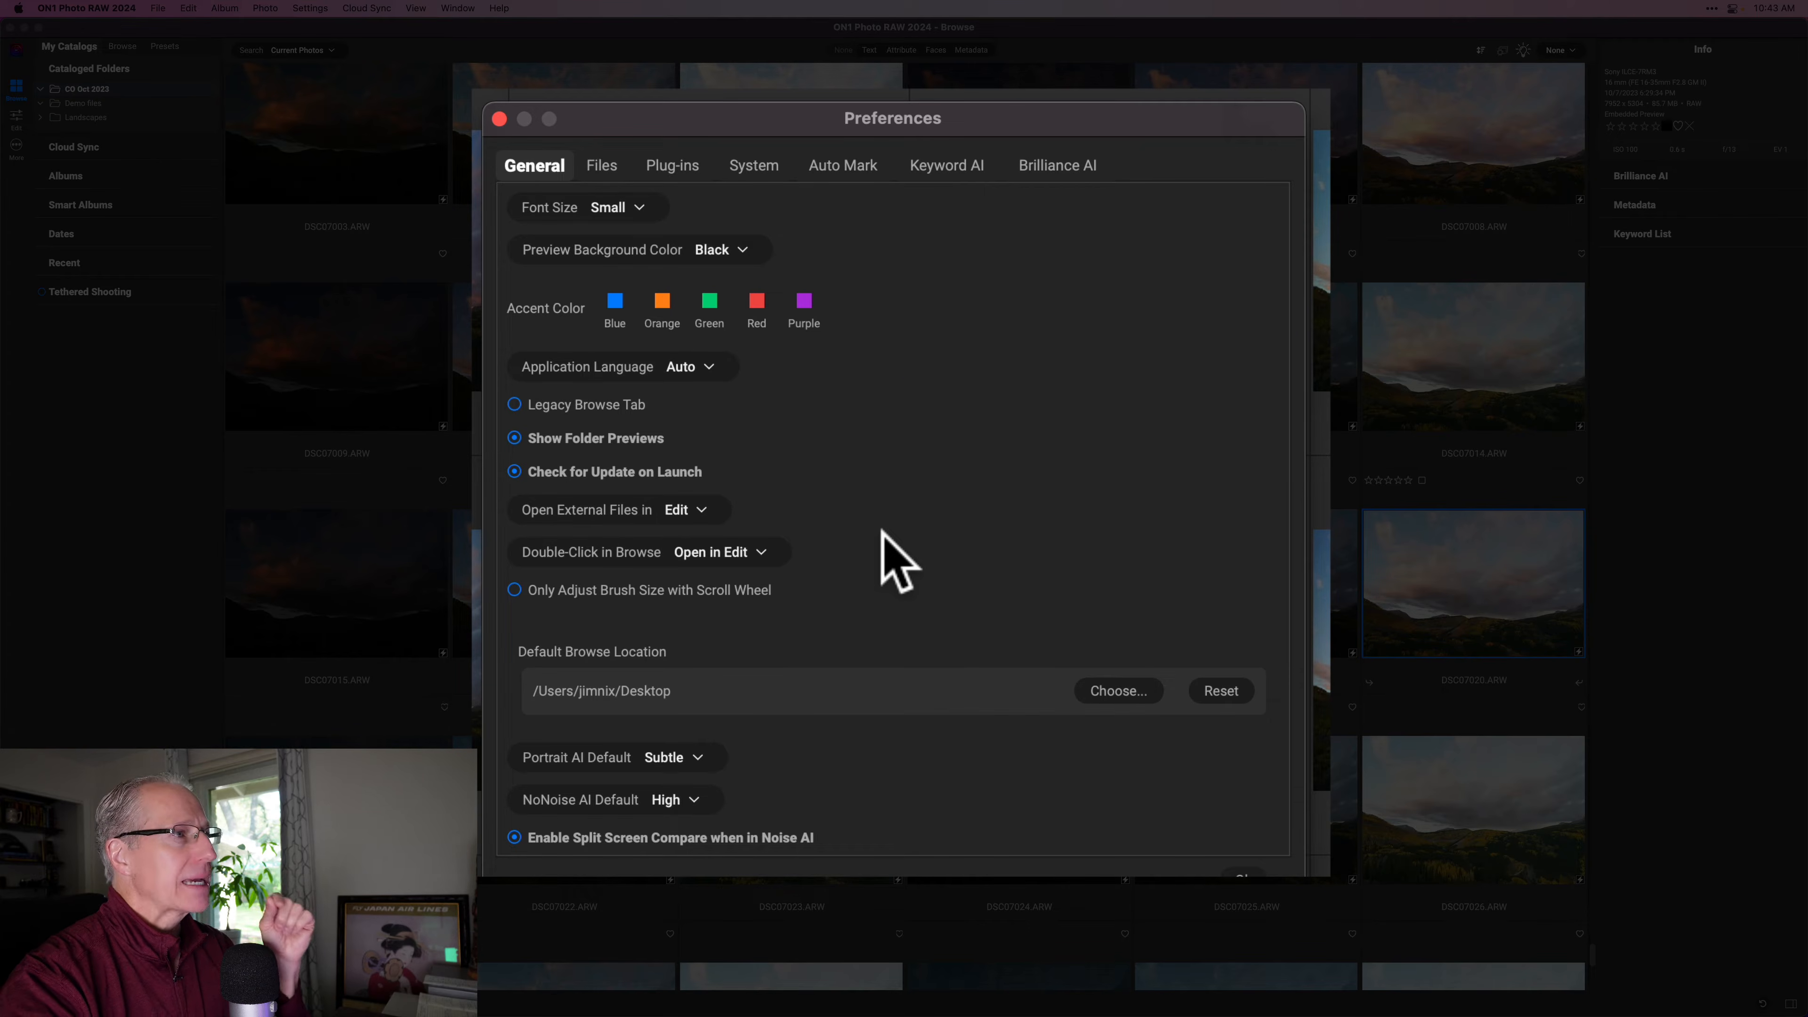
Review the Brilliance AI preferences and the white balance default choices, keep Auto, and close the preferences
{"action": "left_click", "coordinate": [1082, 163]}
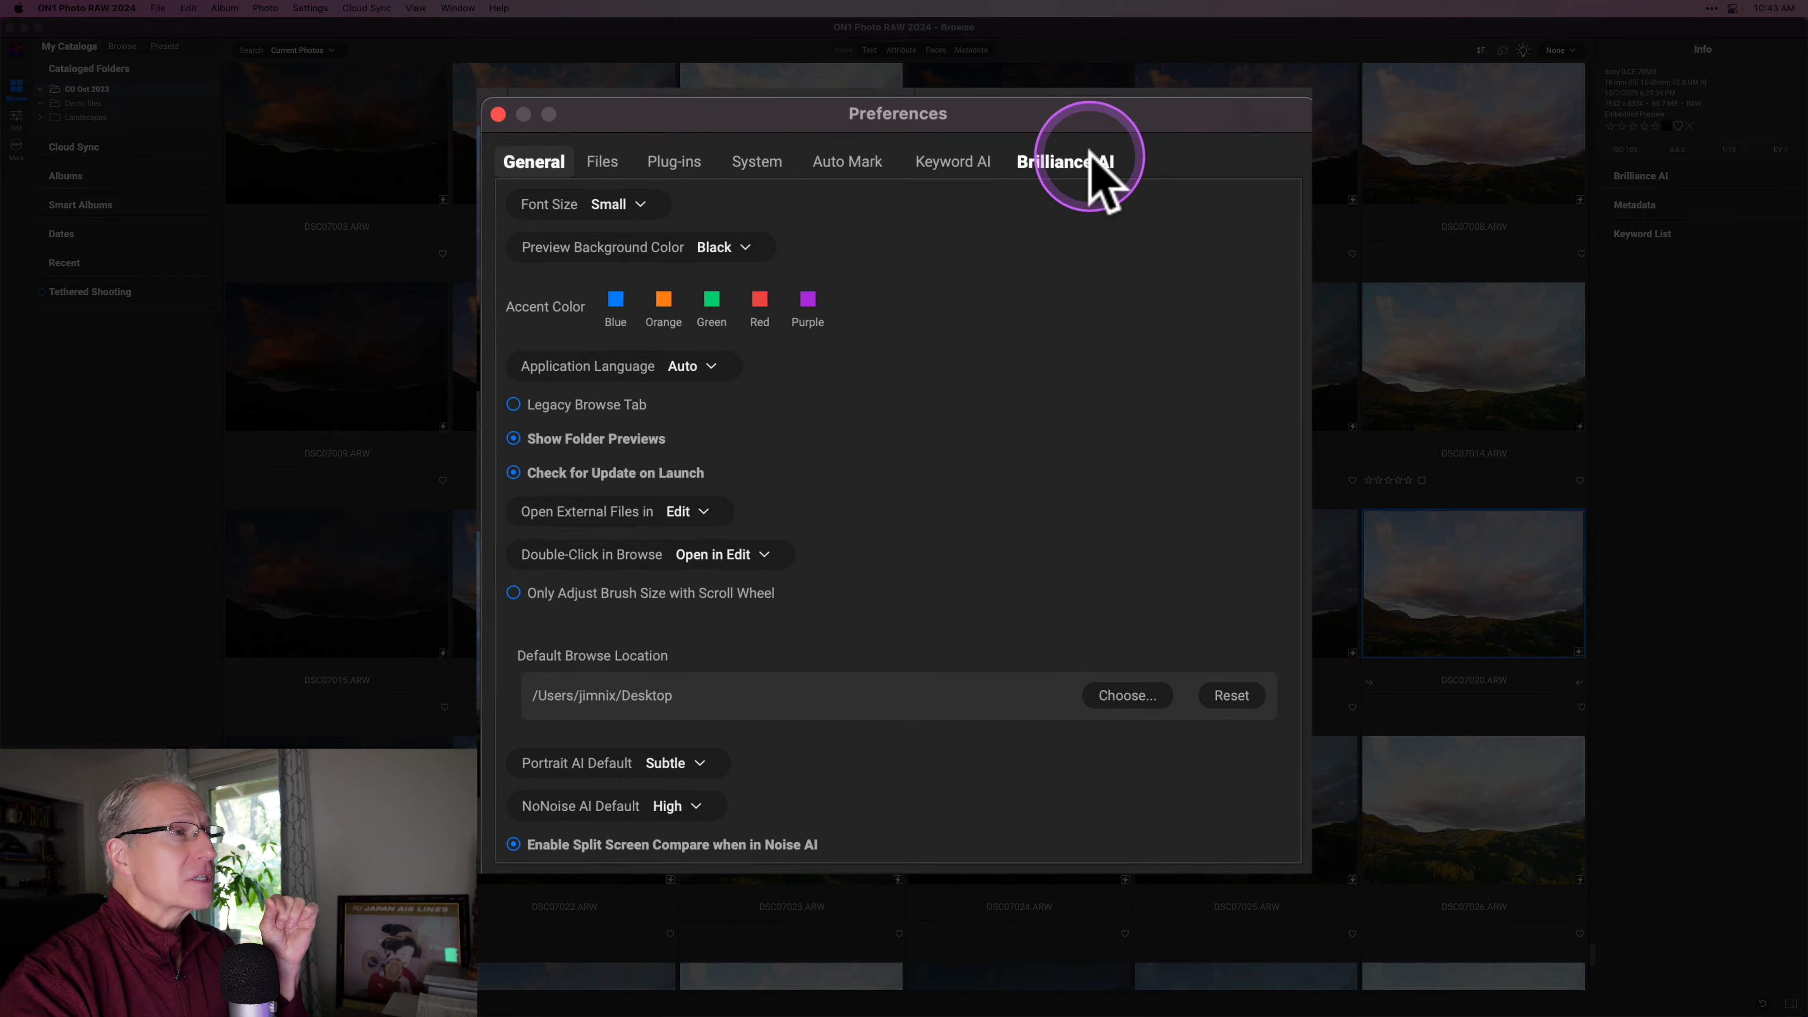
{"action": "left_click", "coordinate": [1067, 159]}
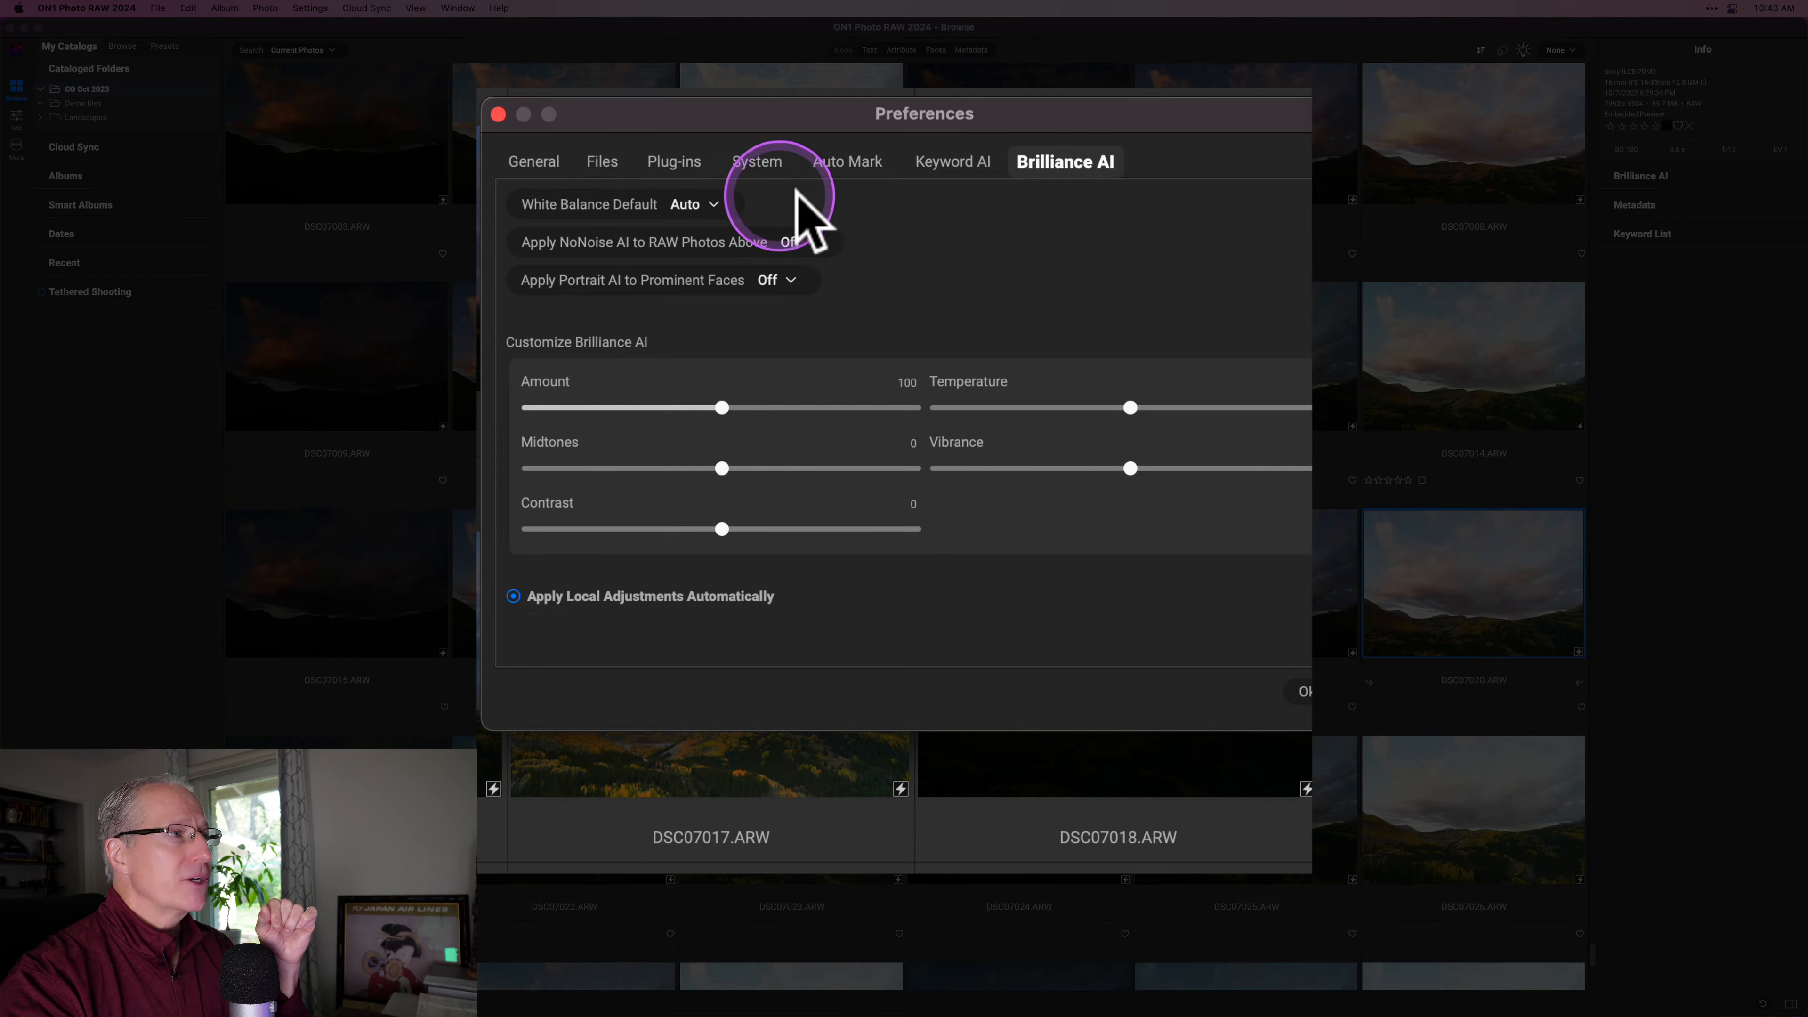
{"action": "left_click", "coordinate": [694, 206]}
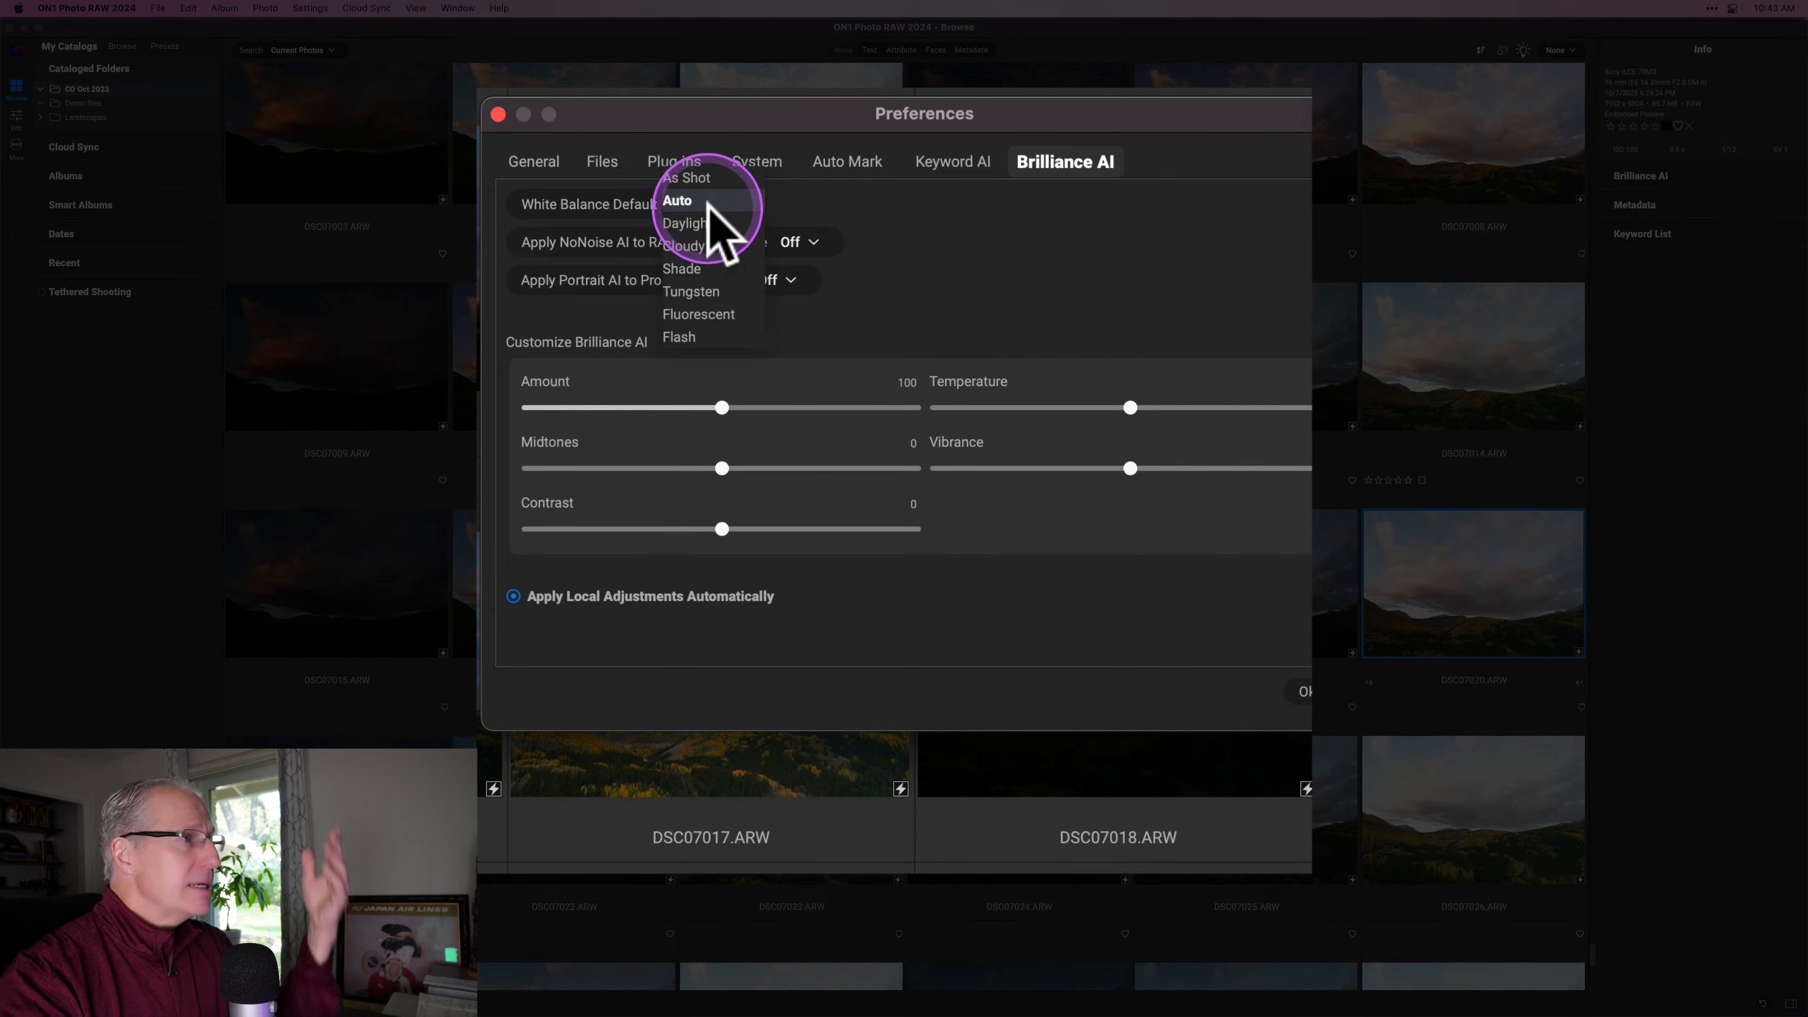
{"action": "left_click", "coordinate": [733, 200]}
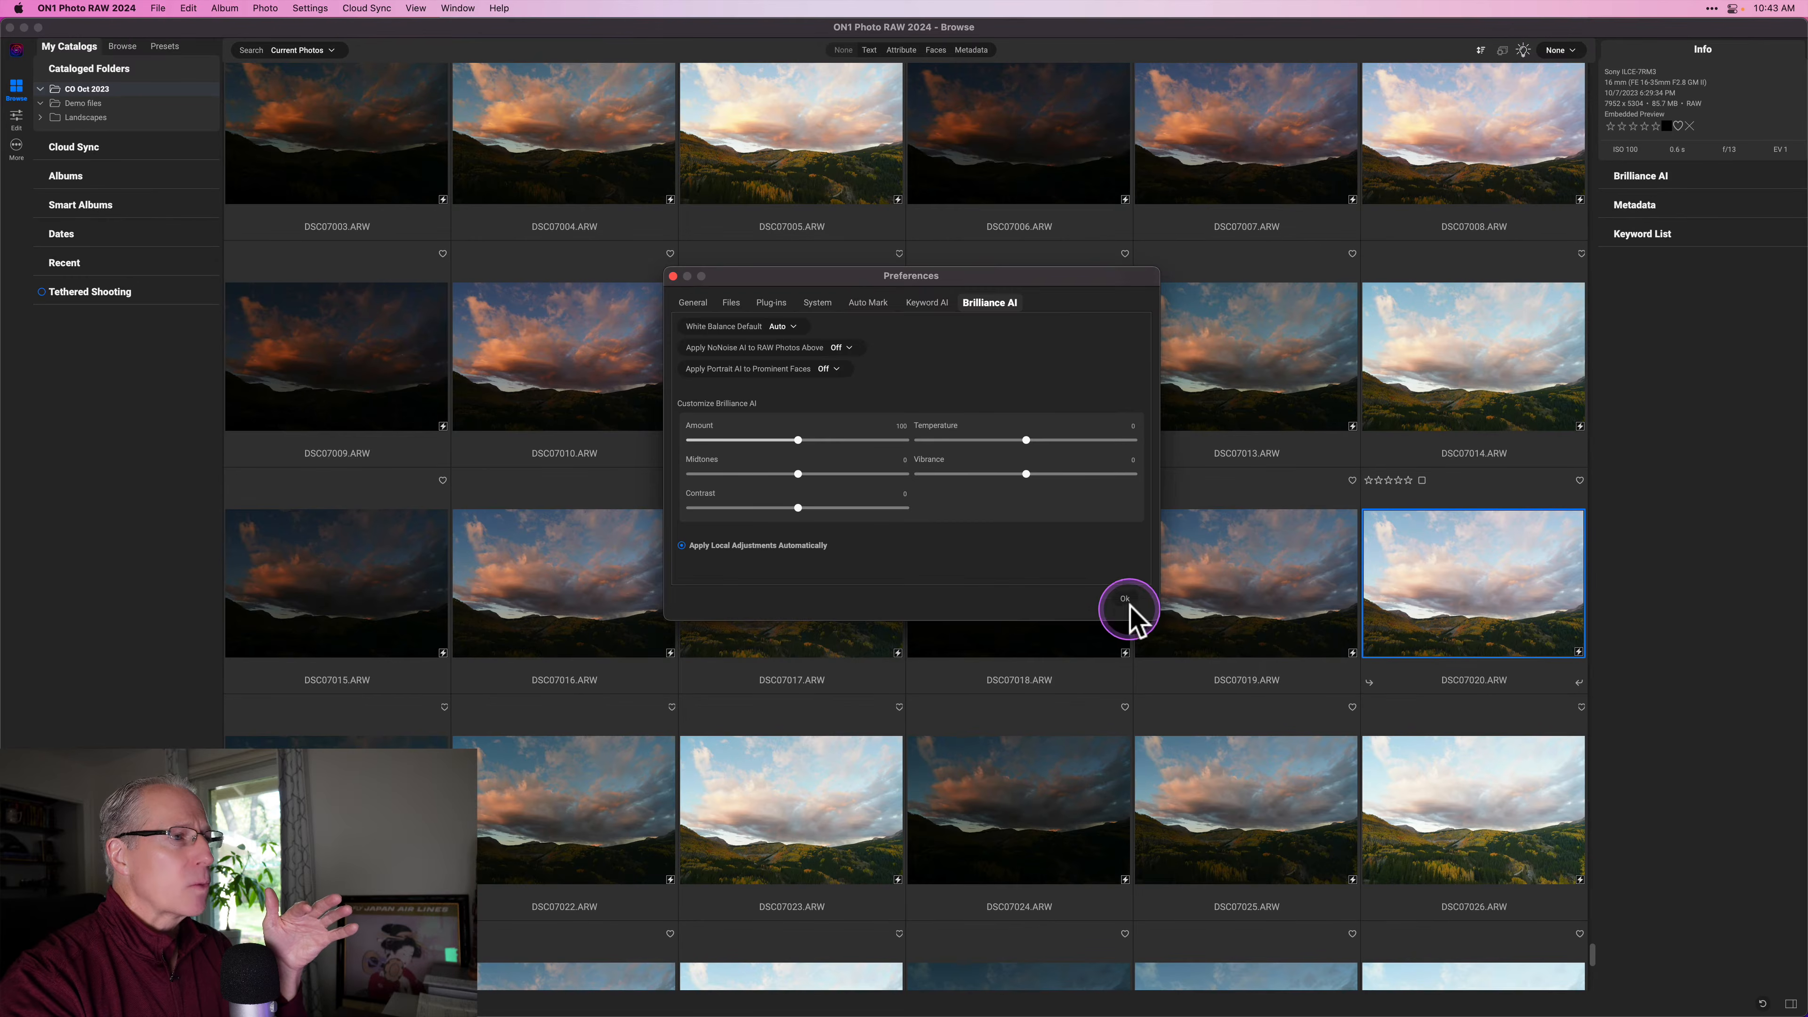
{"action": "left_click", "coordinate": [1307, 692]}
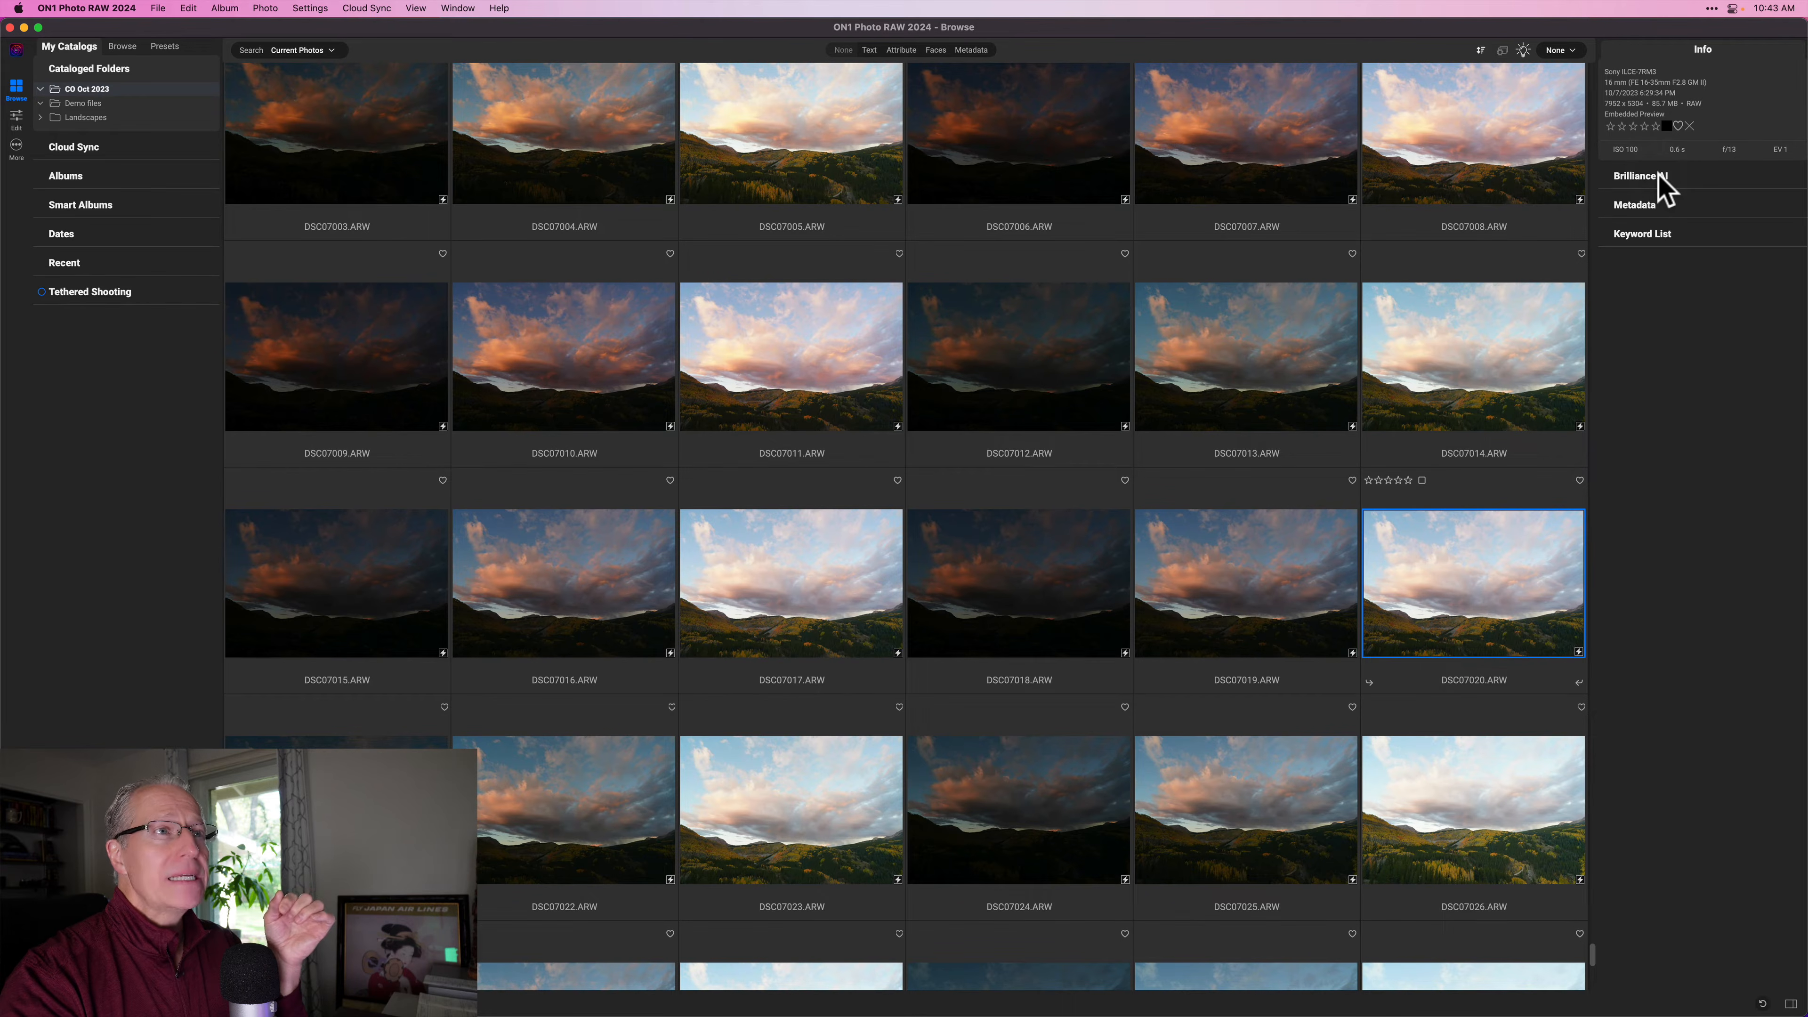
Turn on Brilliance AI Tone & Color for DSC07020.ARW and check its Local Adjustments and Options sections
{"action": "left_click", "coordinate": [1644, 176]}
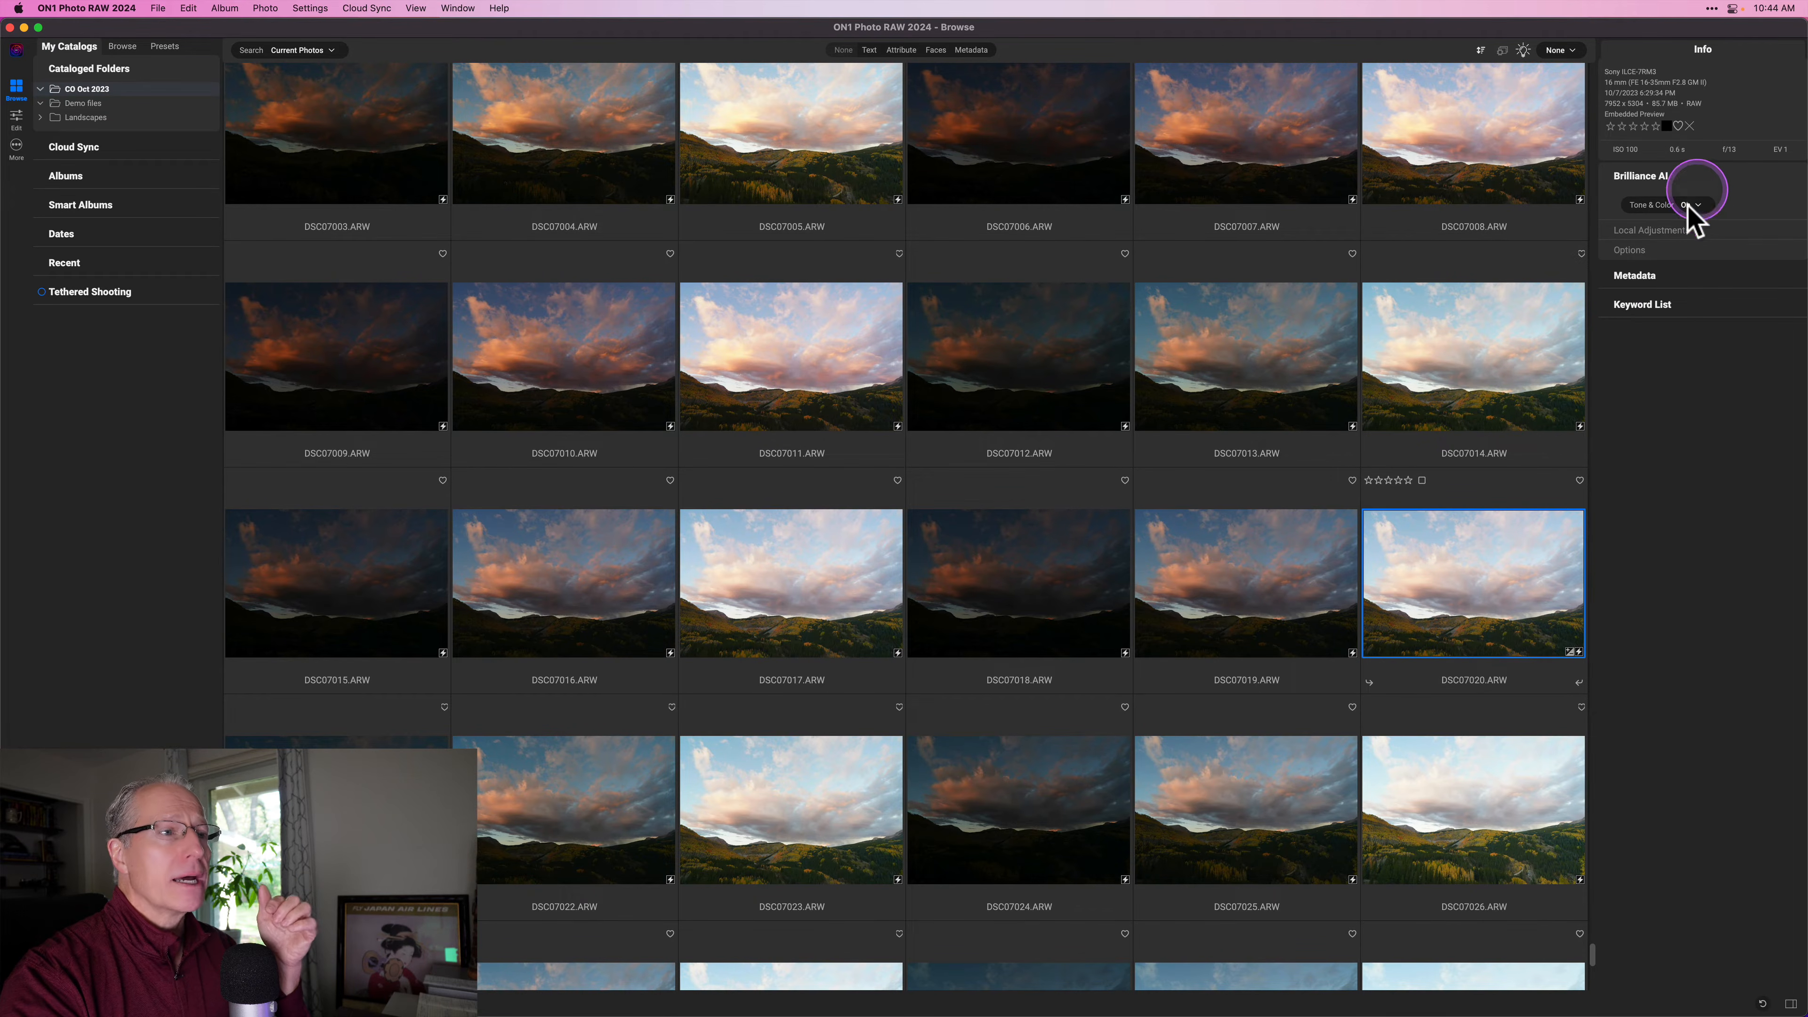
{"action": "left_click", "coordinate": [1697, 189]}
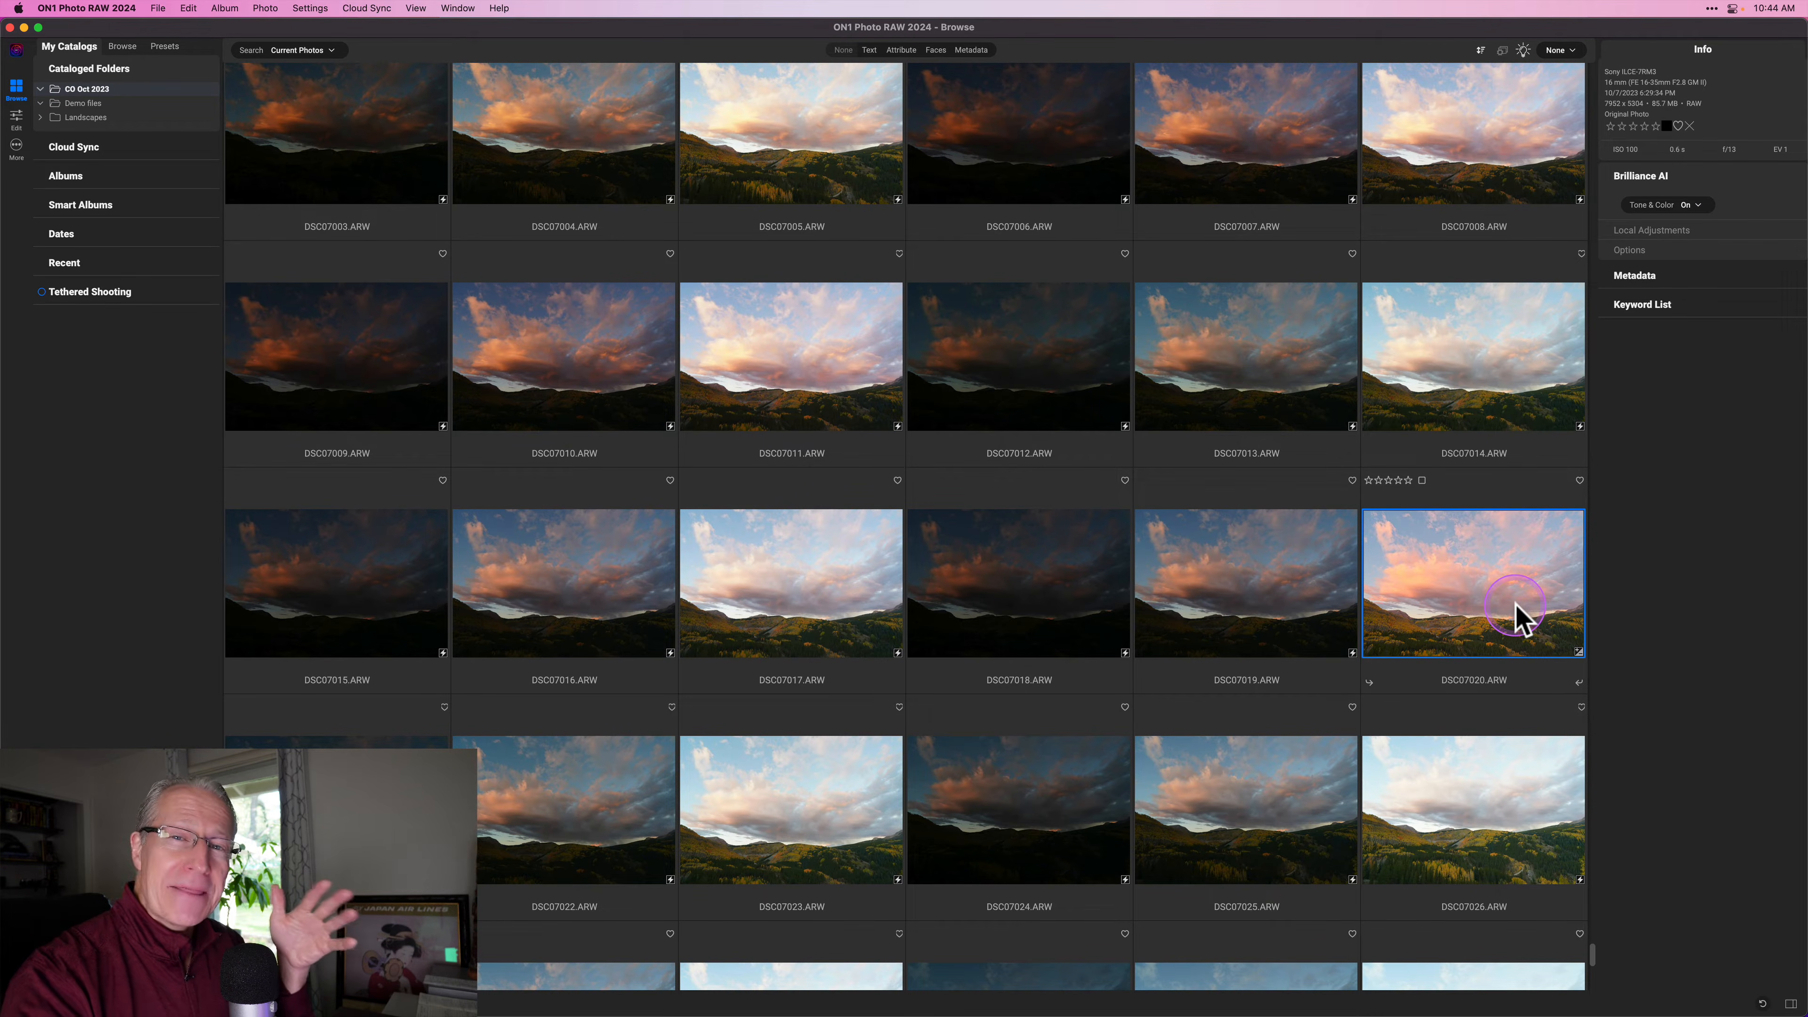
{"action": "left_click", "coordinate": [1641, 231]}
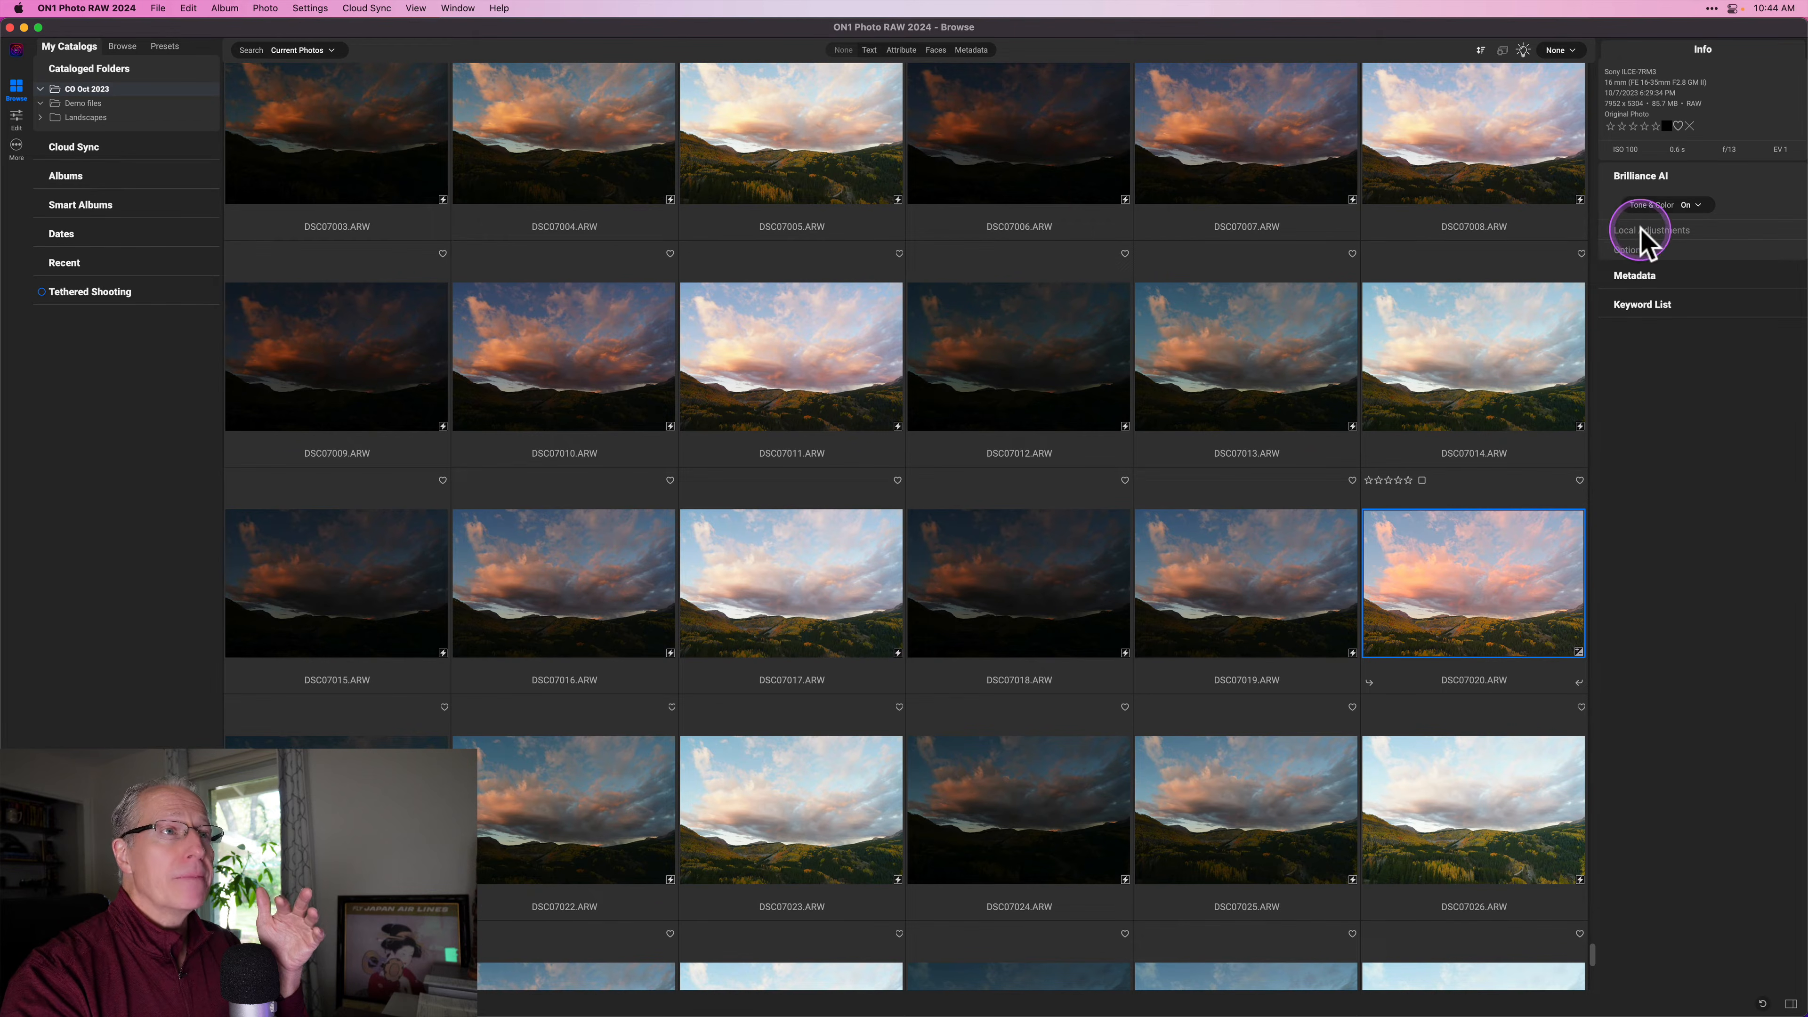
{"action": "left_click", "coordinate": [1641, 230]}
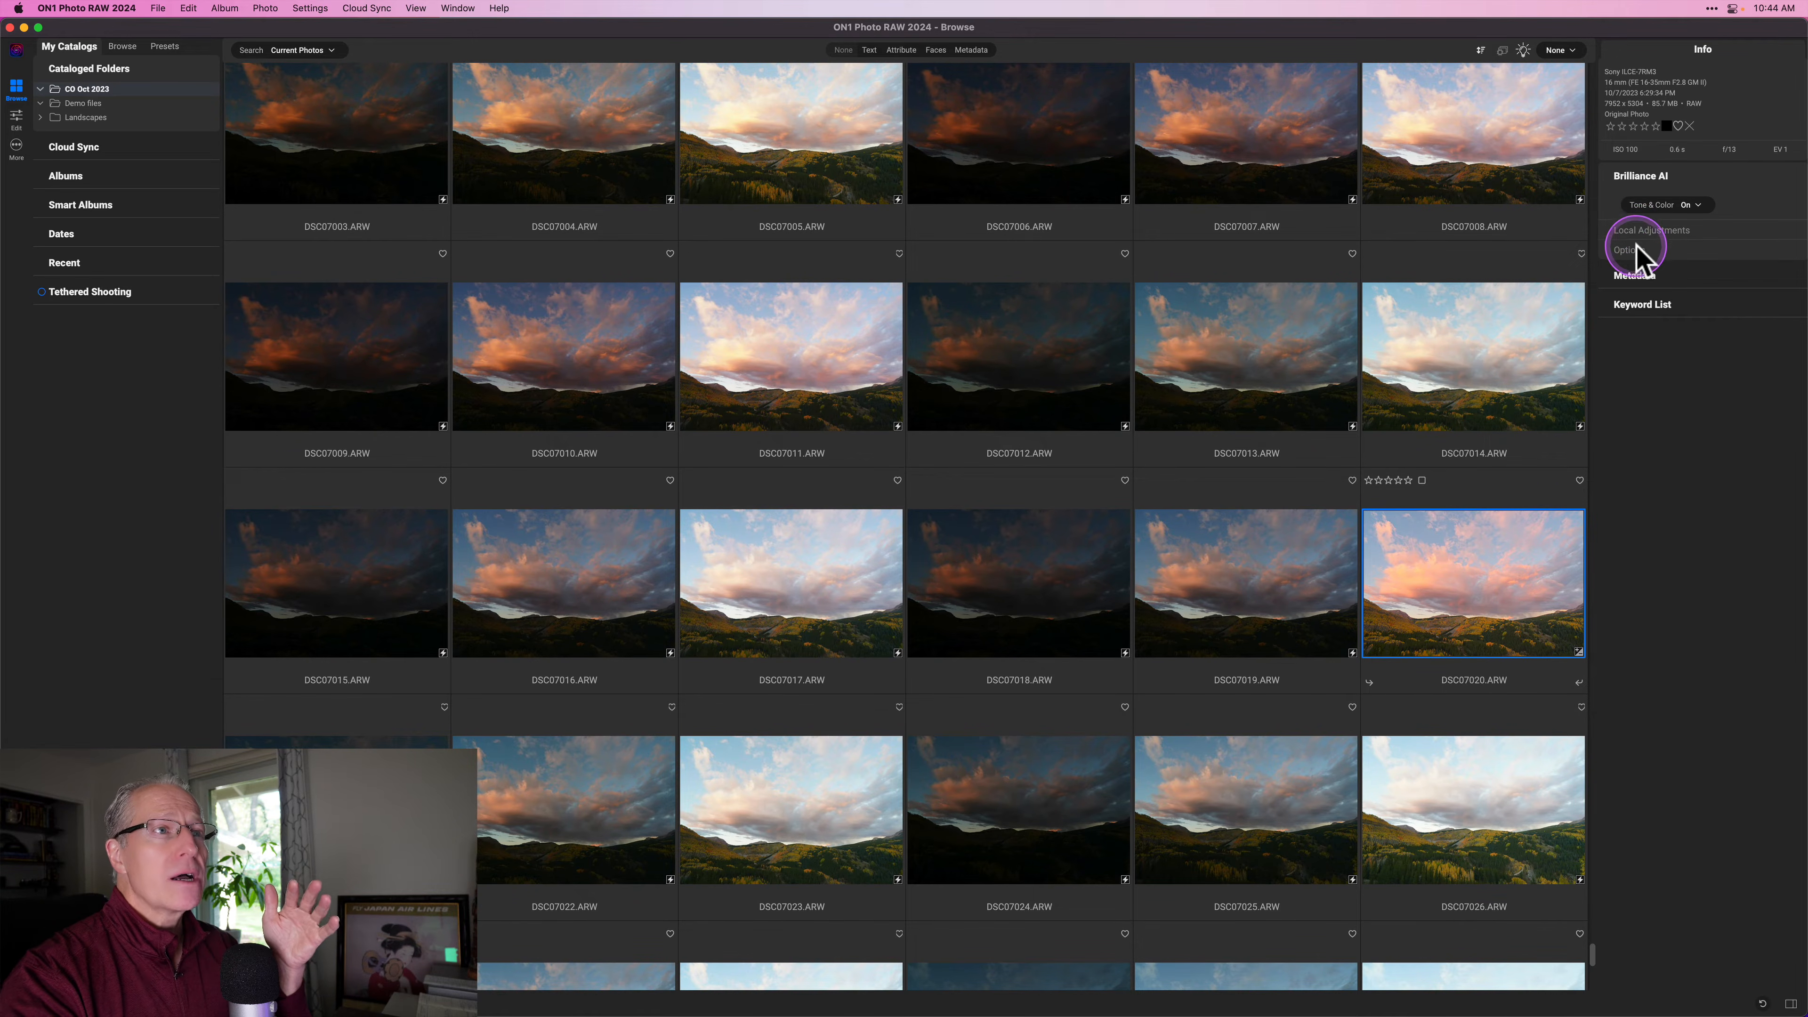
{"action": "left_click", "coordinate": [1630, 249]}
{"action": "left_click", "coordinate": [1636, 249]}
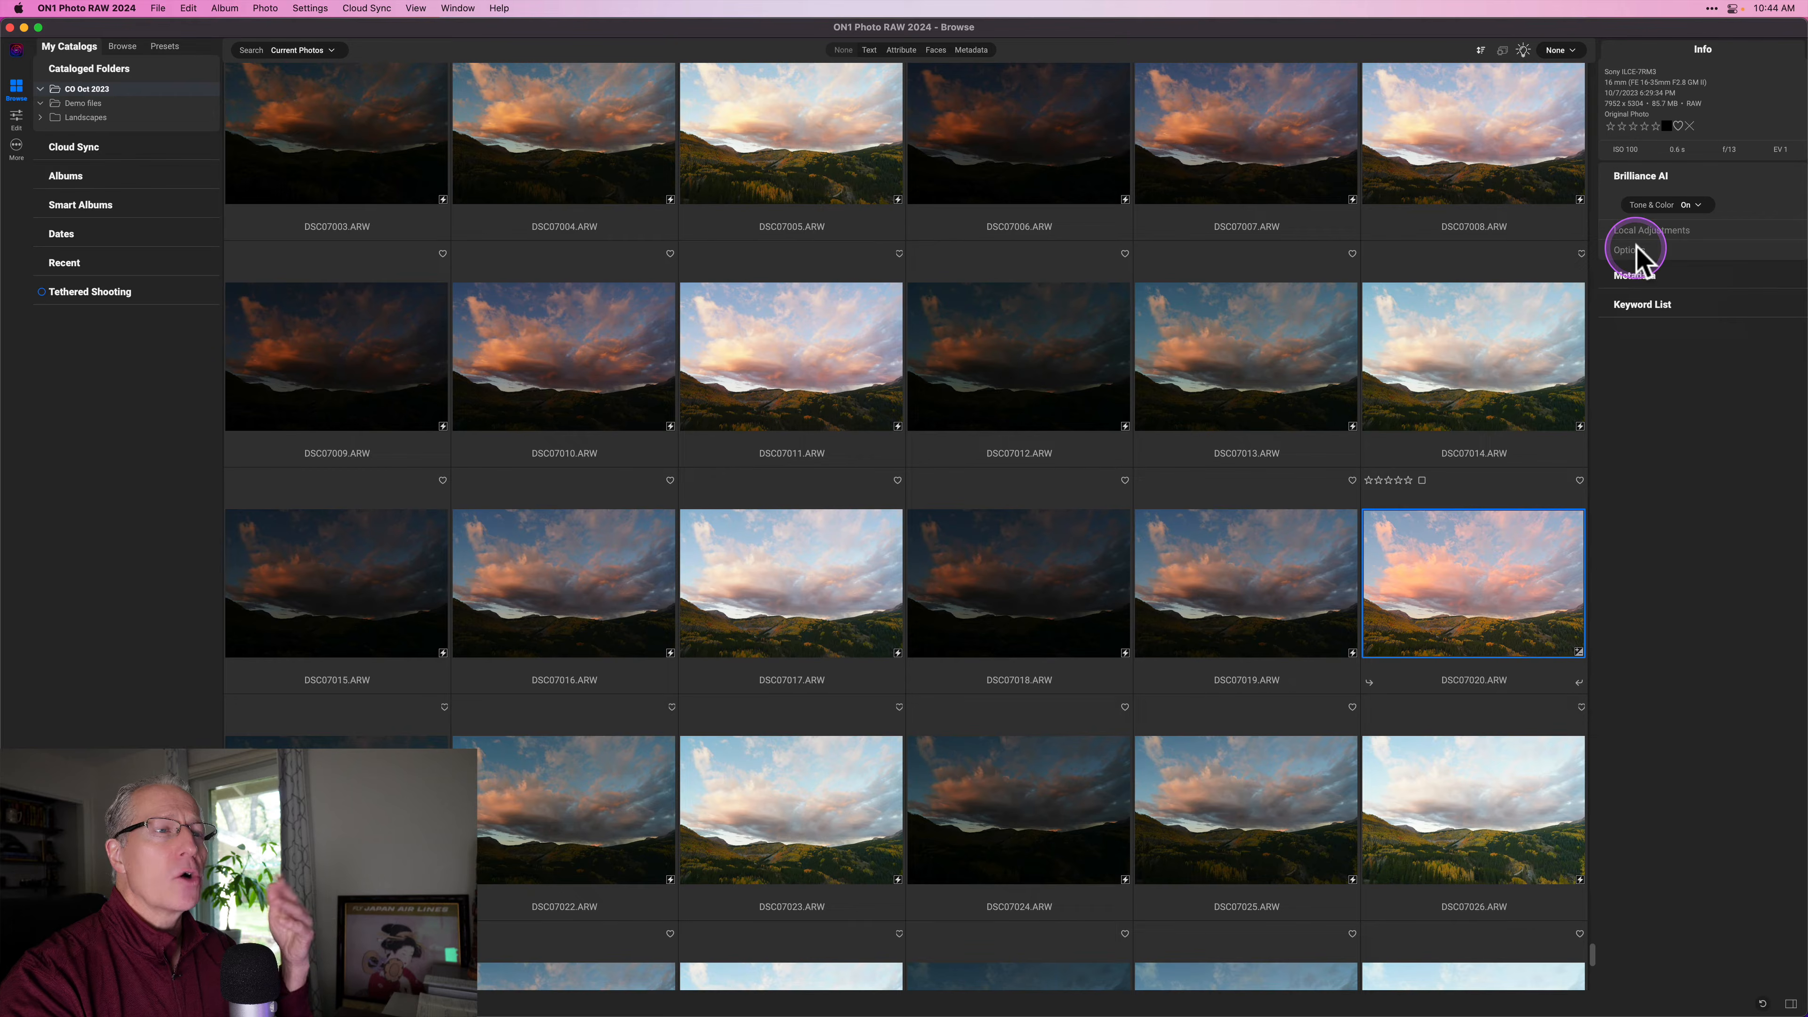
Reset all settings on DSC07020.ARW and collapse the Brilliance AI section
{"action": "right_click", "coordinate": [1478, 617]}
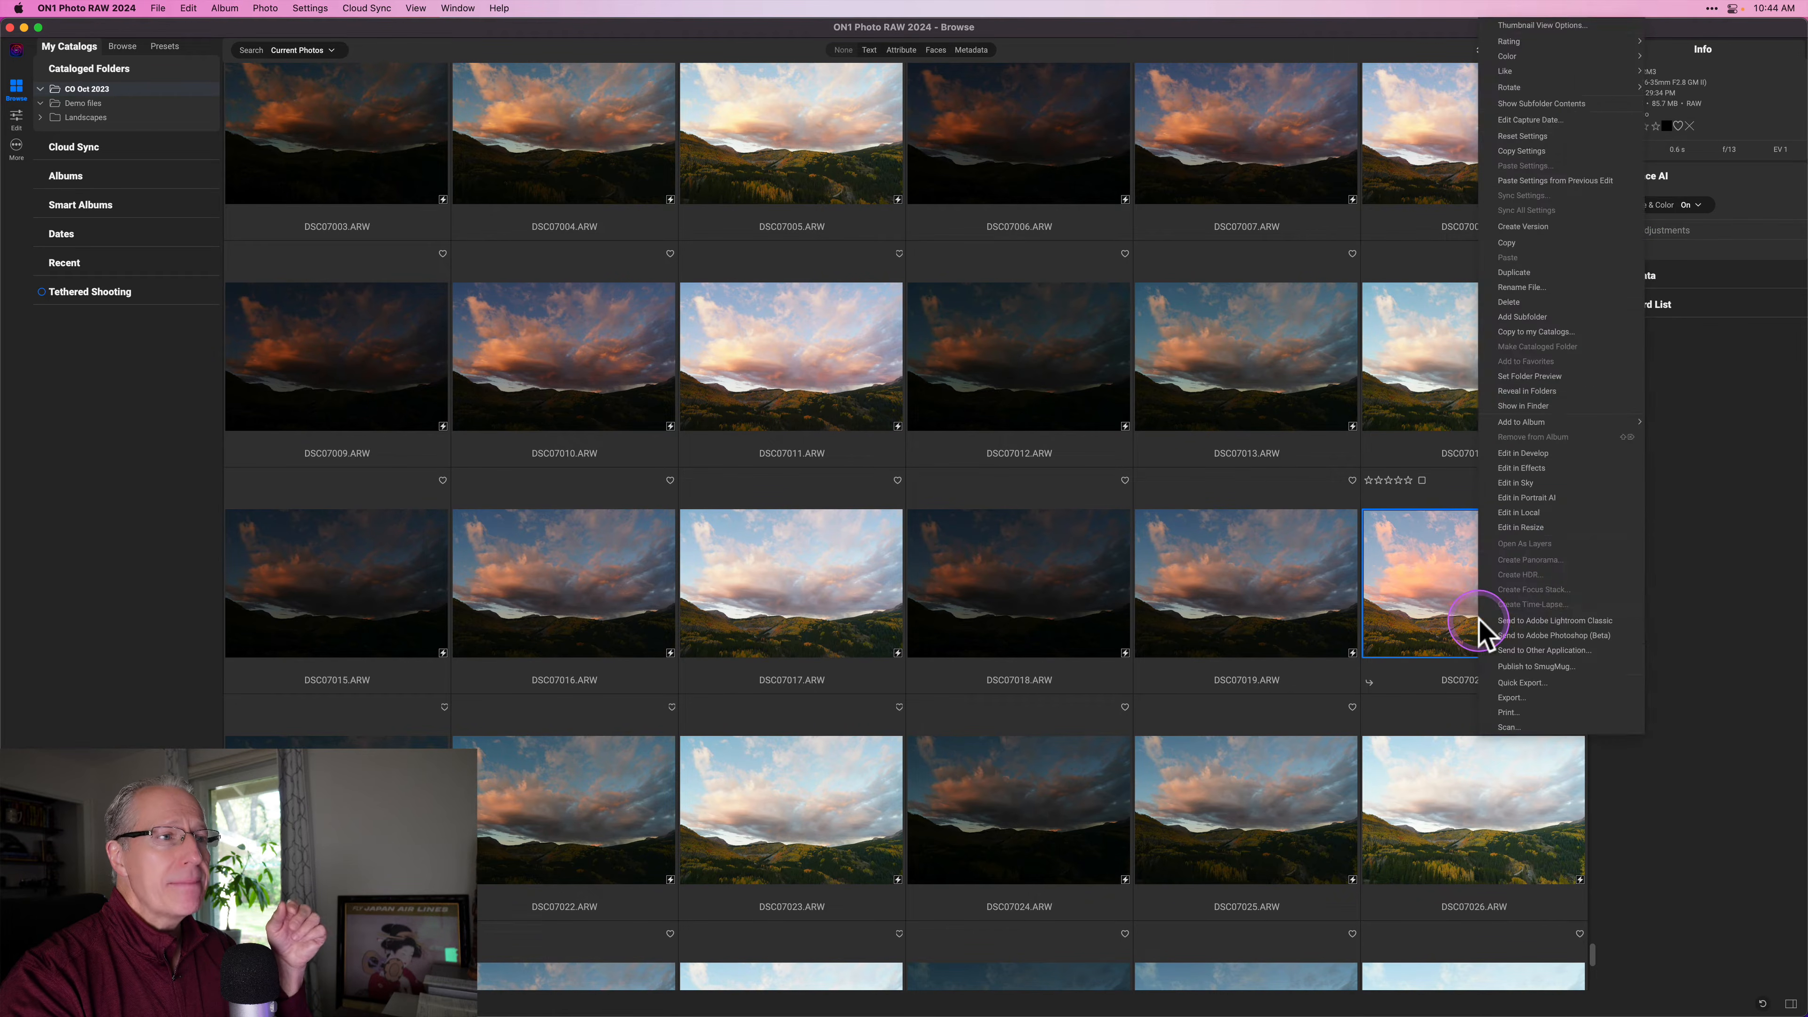
{"action": "left_click", "coordinate": [1526, 136]}
{"action": "left_click", "coordinate": [1020, 556]}
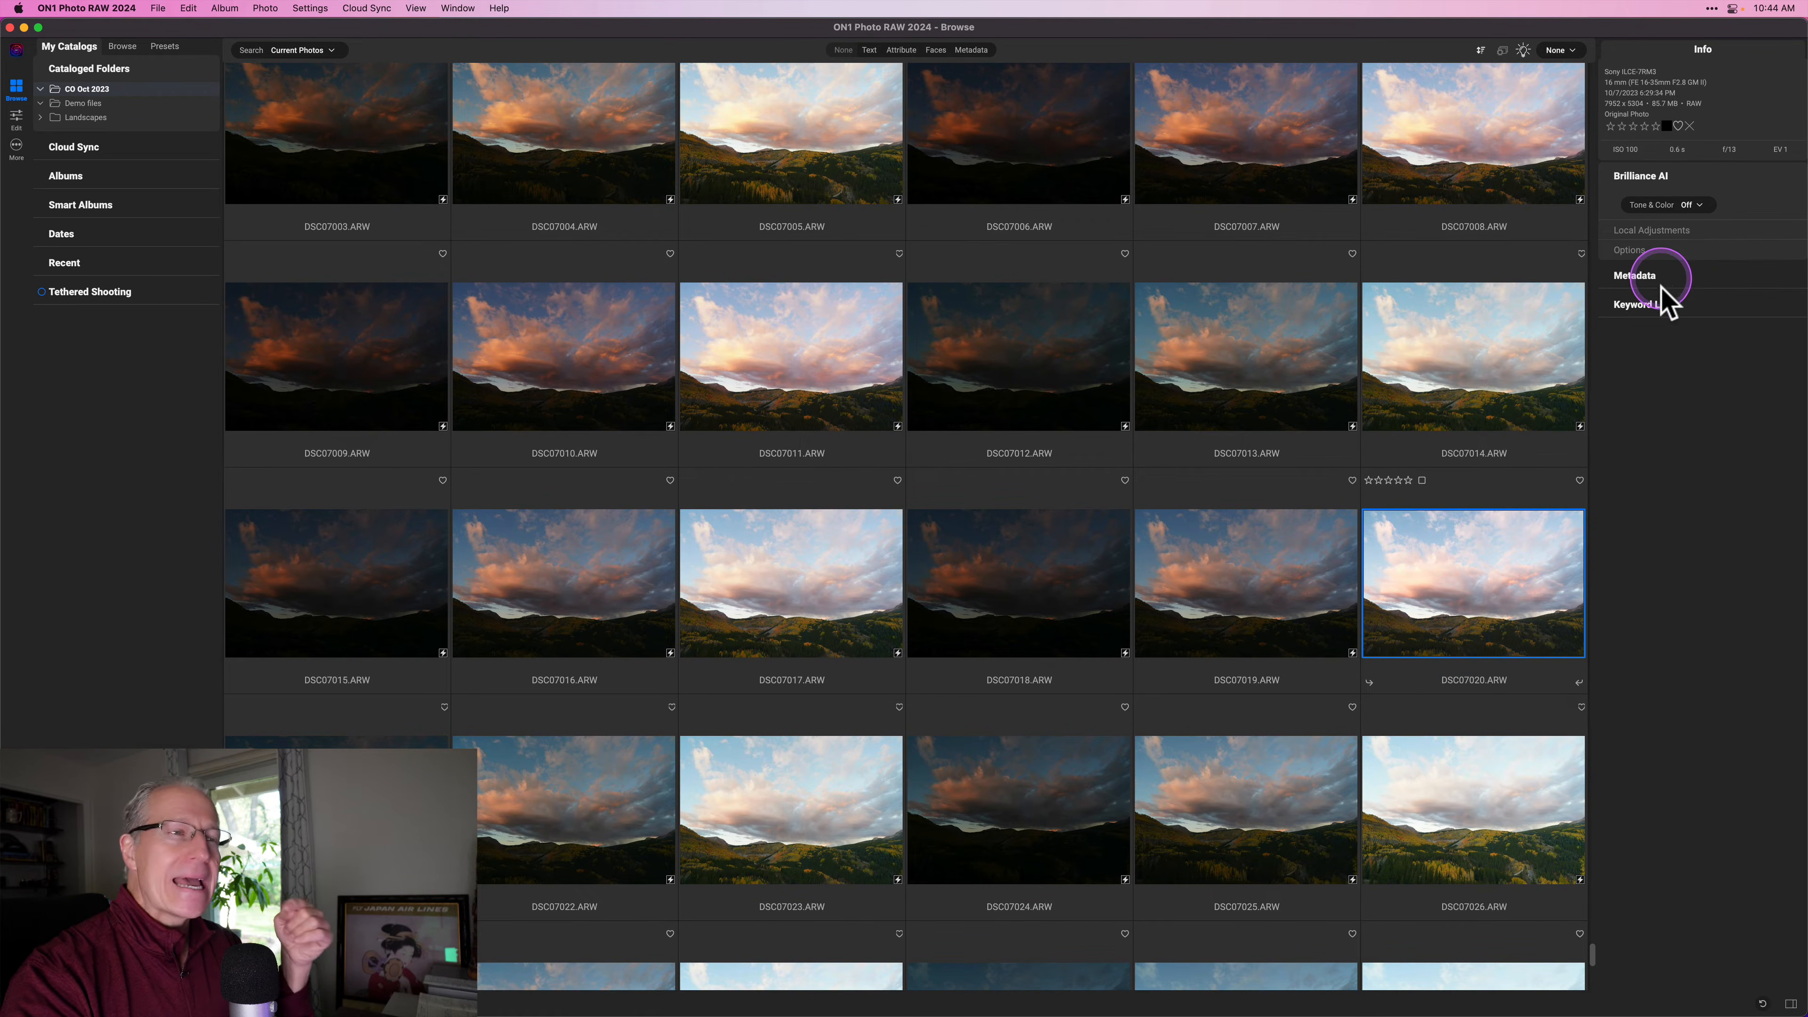
{"action": "left_click", "coordinate": [1662, 175]}
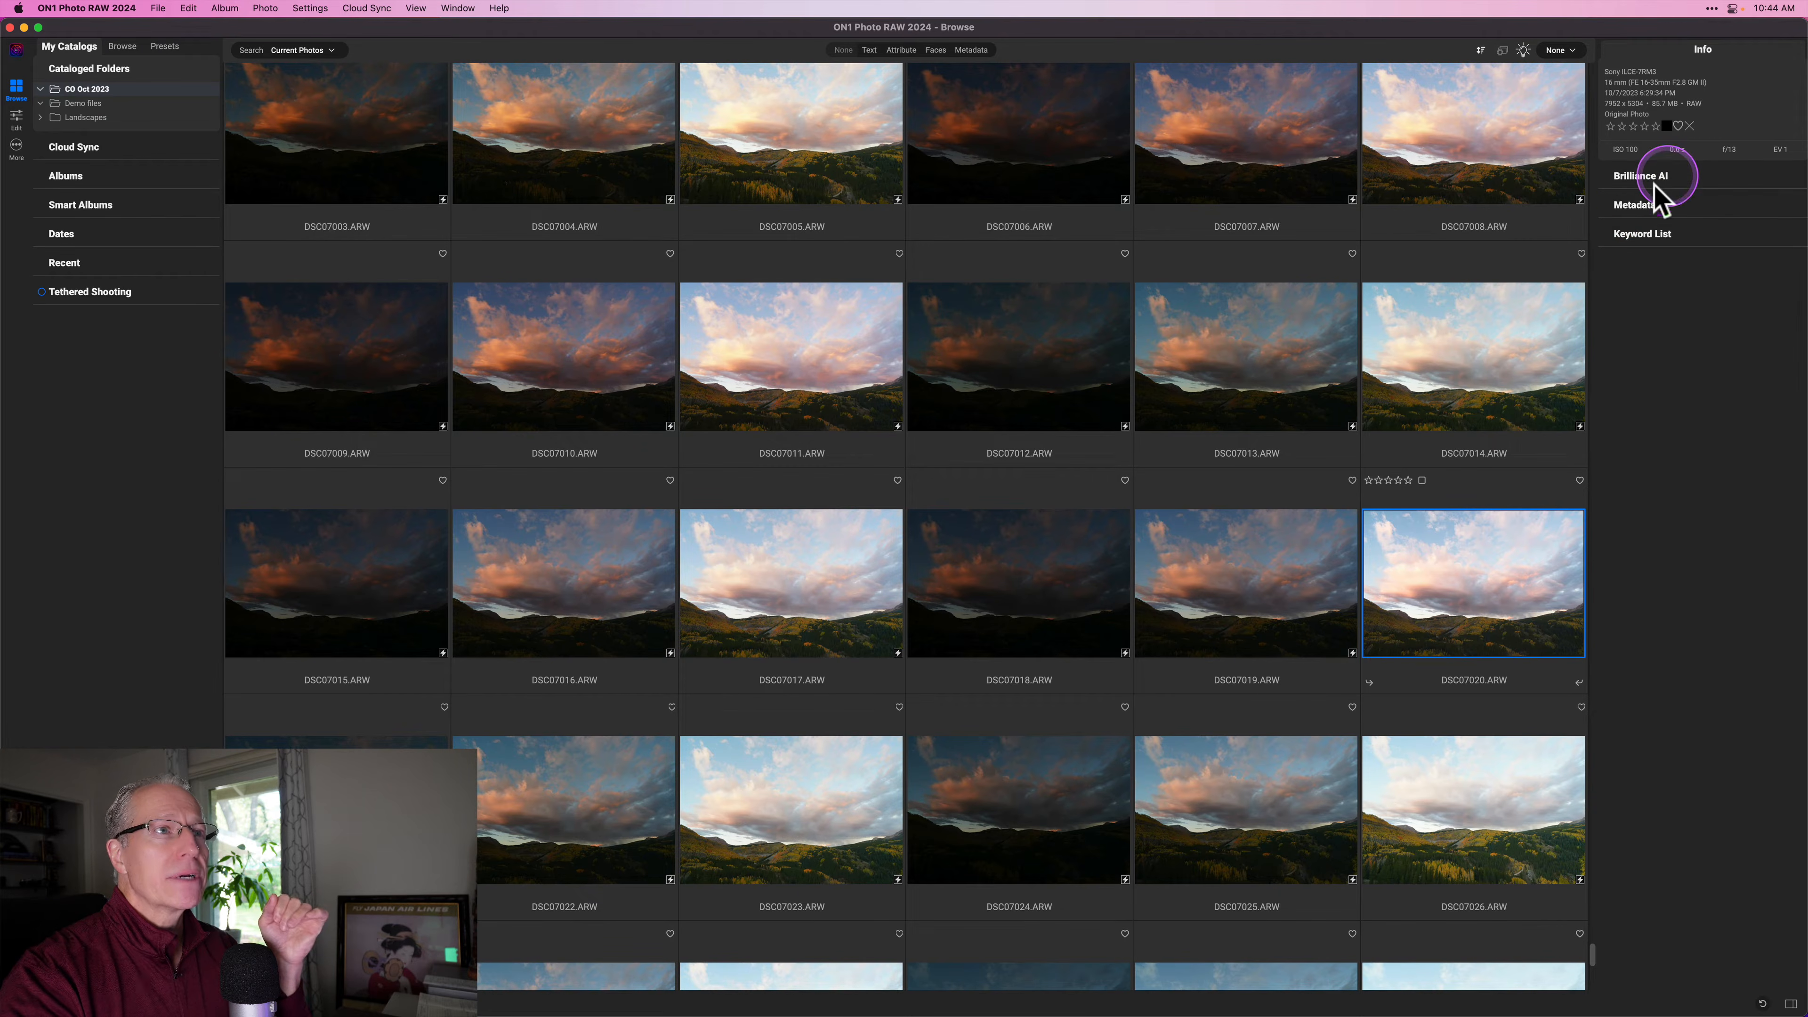
Expand the metadata of DSC07020.ARW, collapse its subsections, and review the Basic and Keywords details one at a time
{"action": "left_click", "coordinate": [1632, 208]}
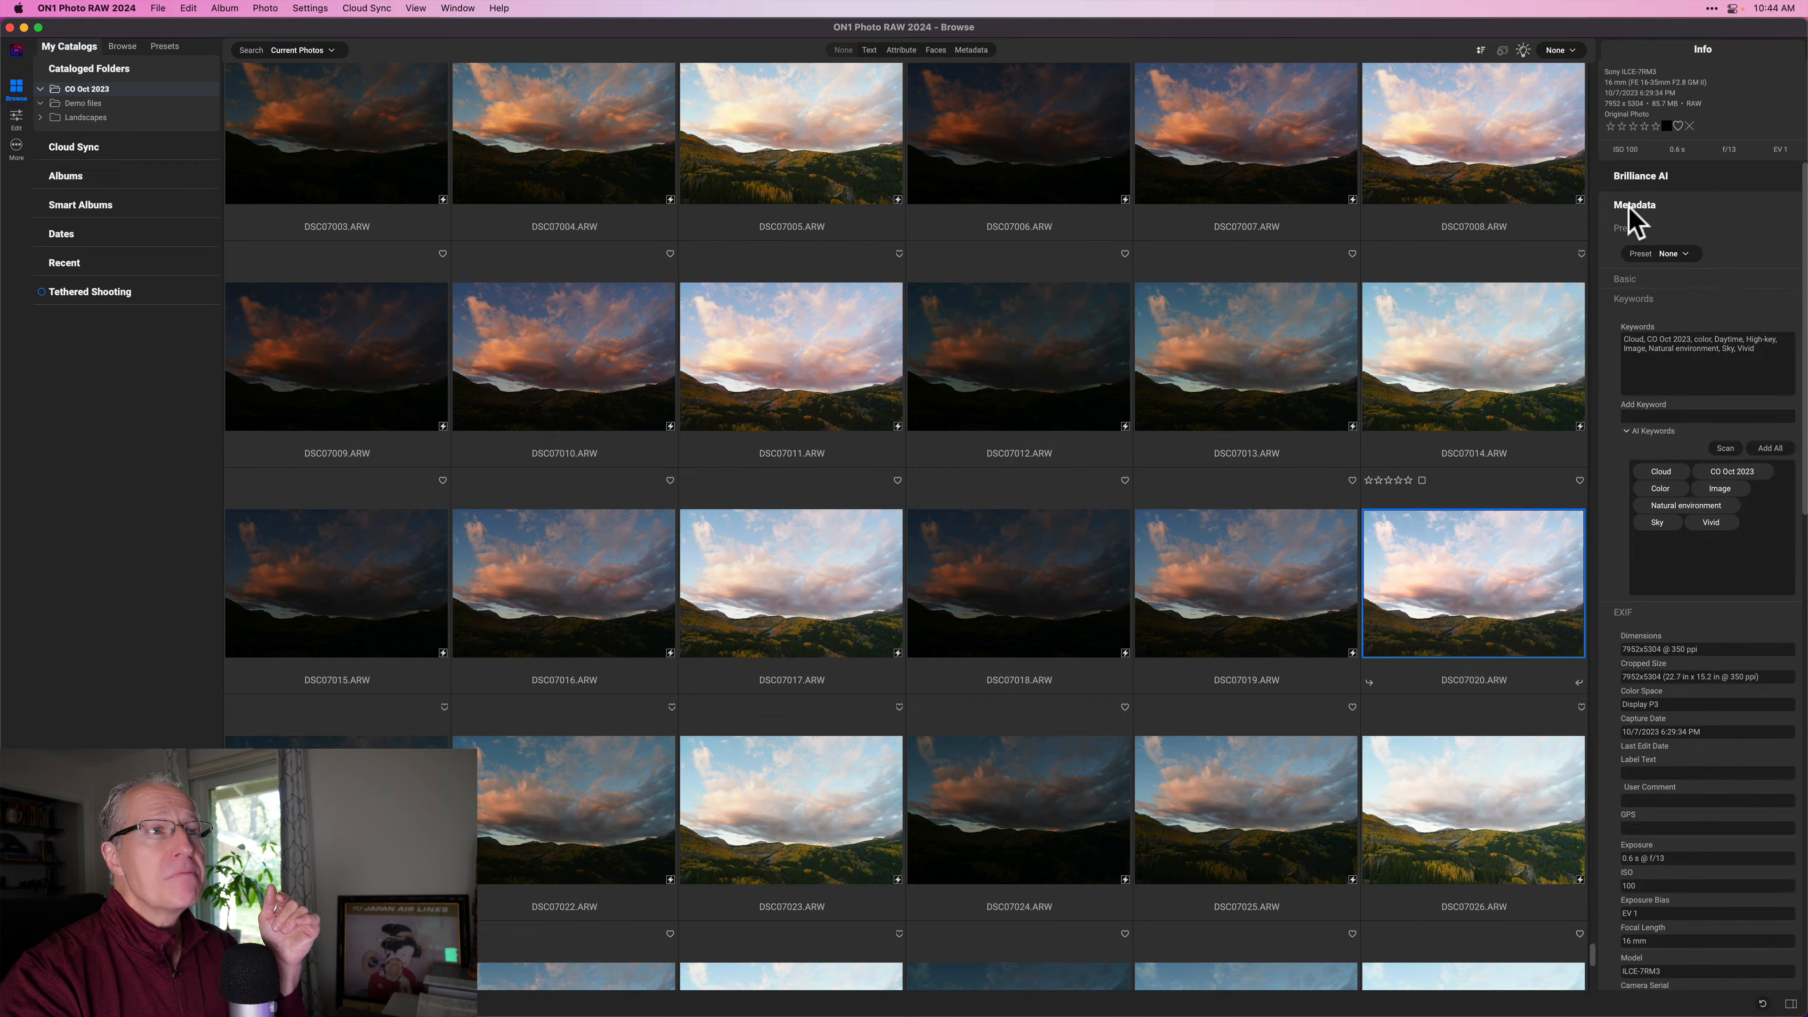
{"action": "left_click", "coordinate": [1646, 302]}
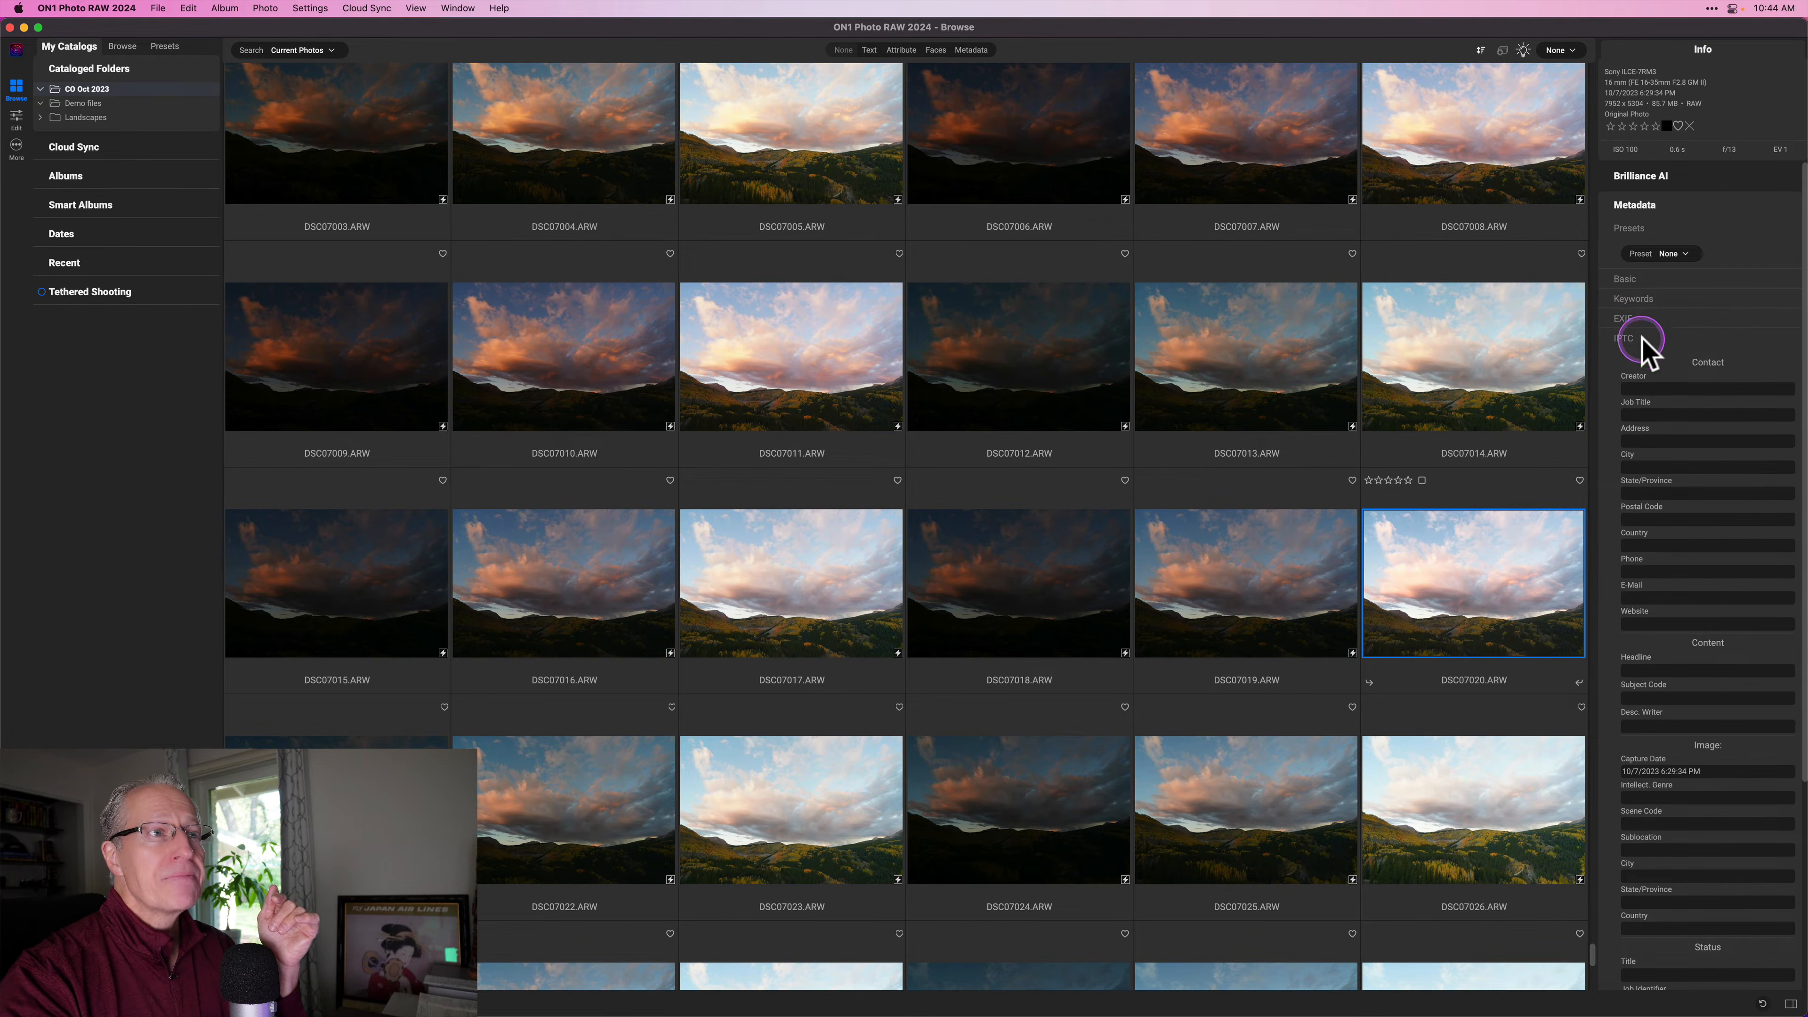
{"action": "left_click", "coordinate": [1644, 320]}
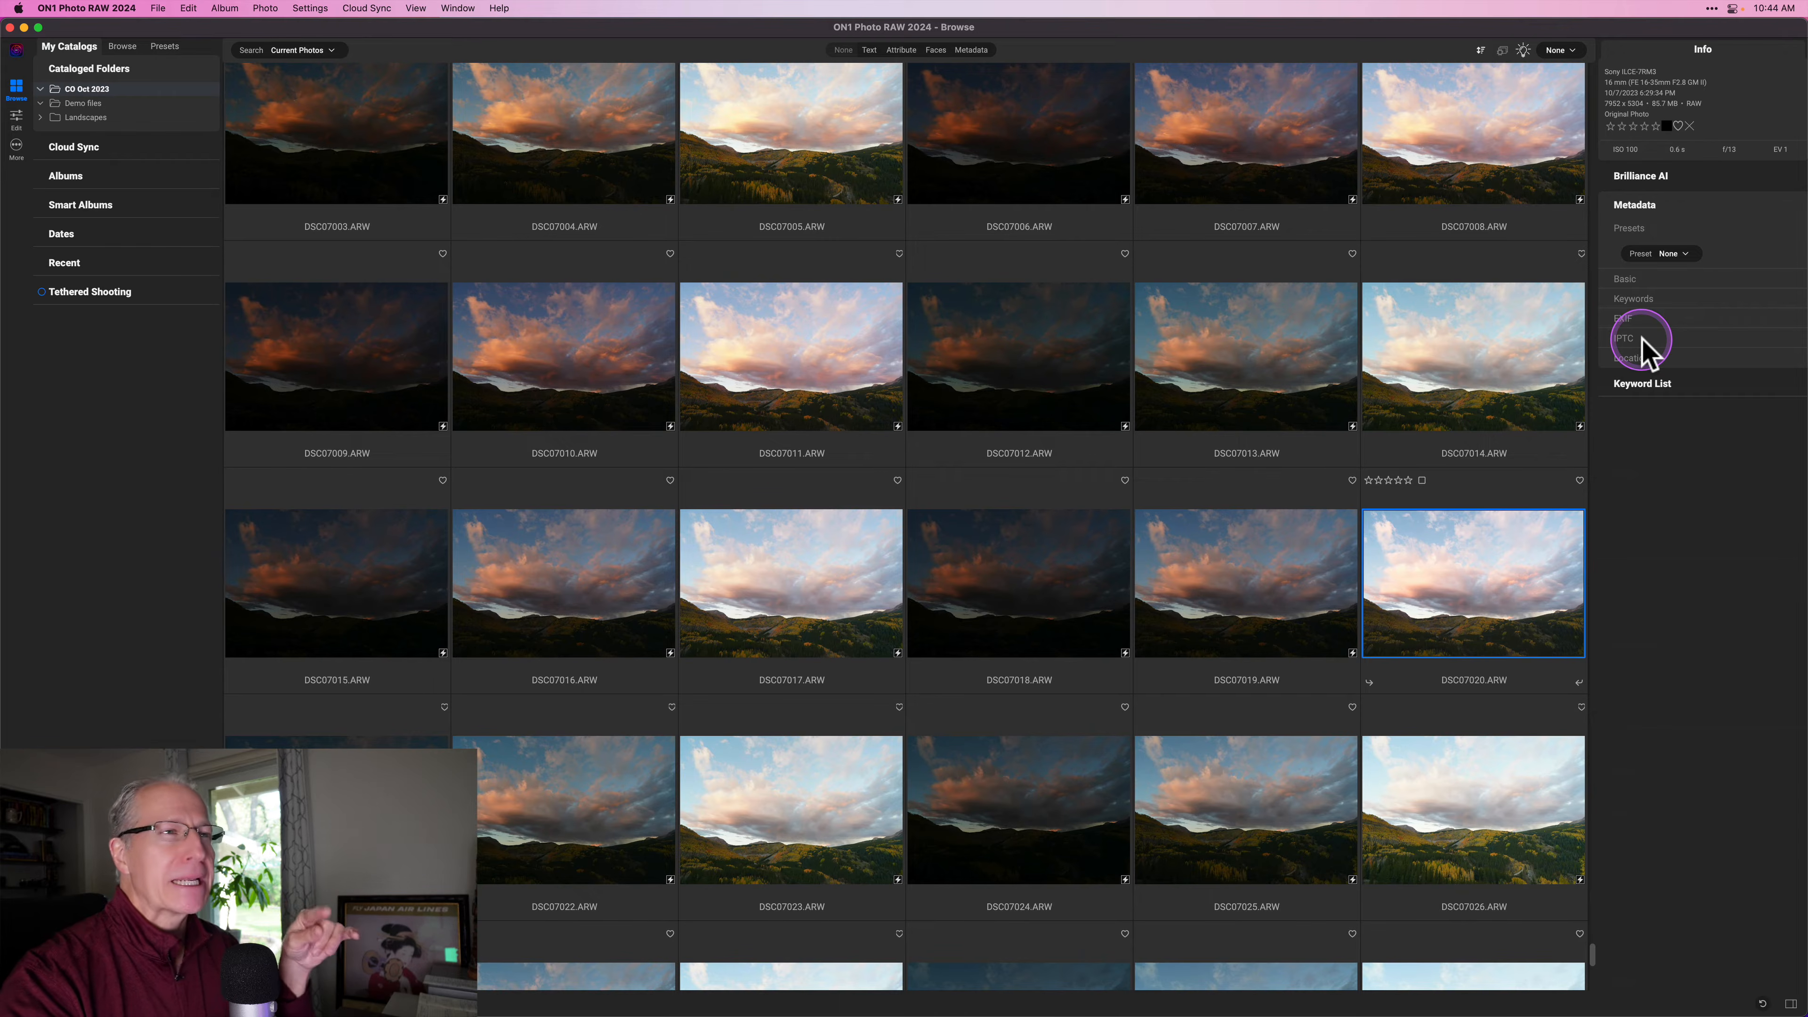
{"action": "left_click", "coordinate": [1636, 227]}
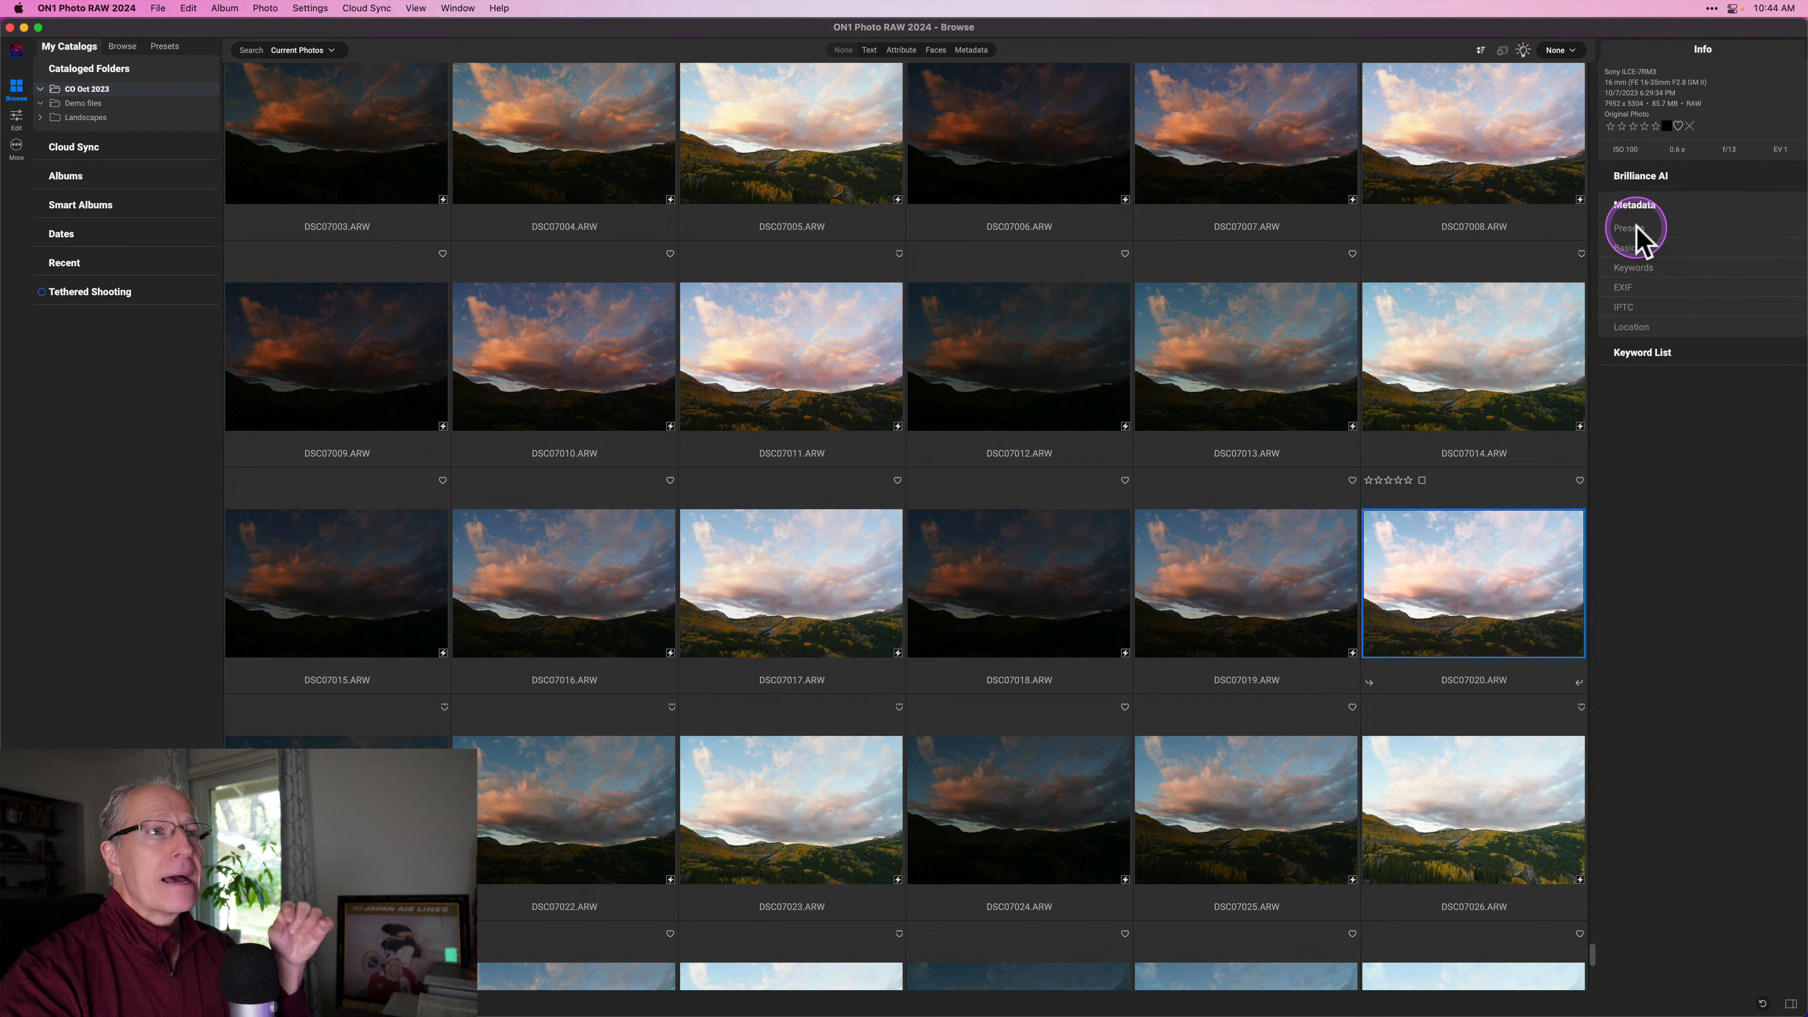
{"action": "left_click", "coordinate": [1637, 247]}
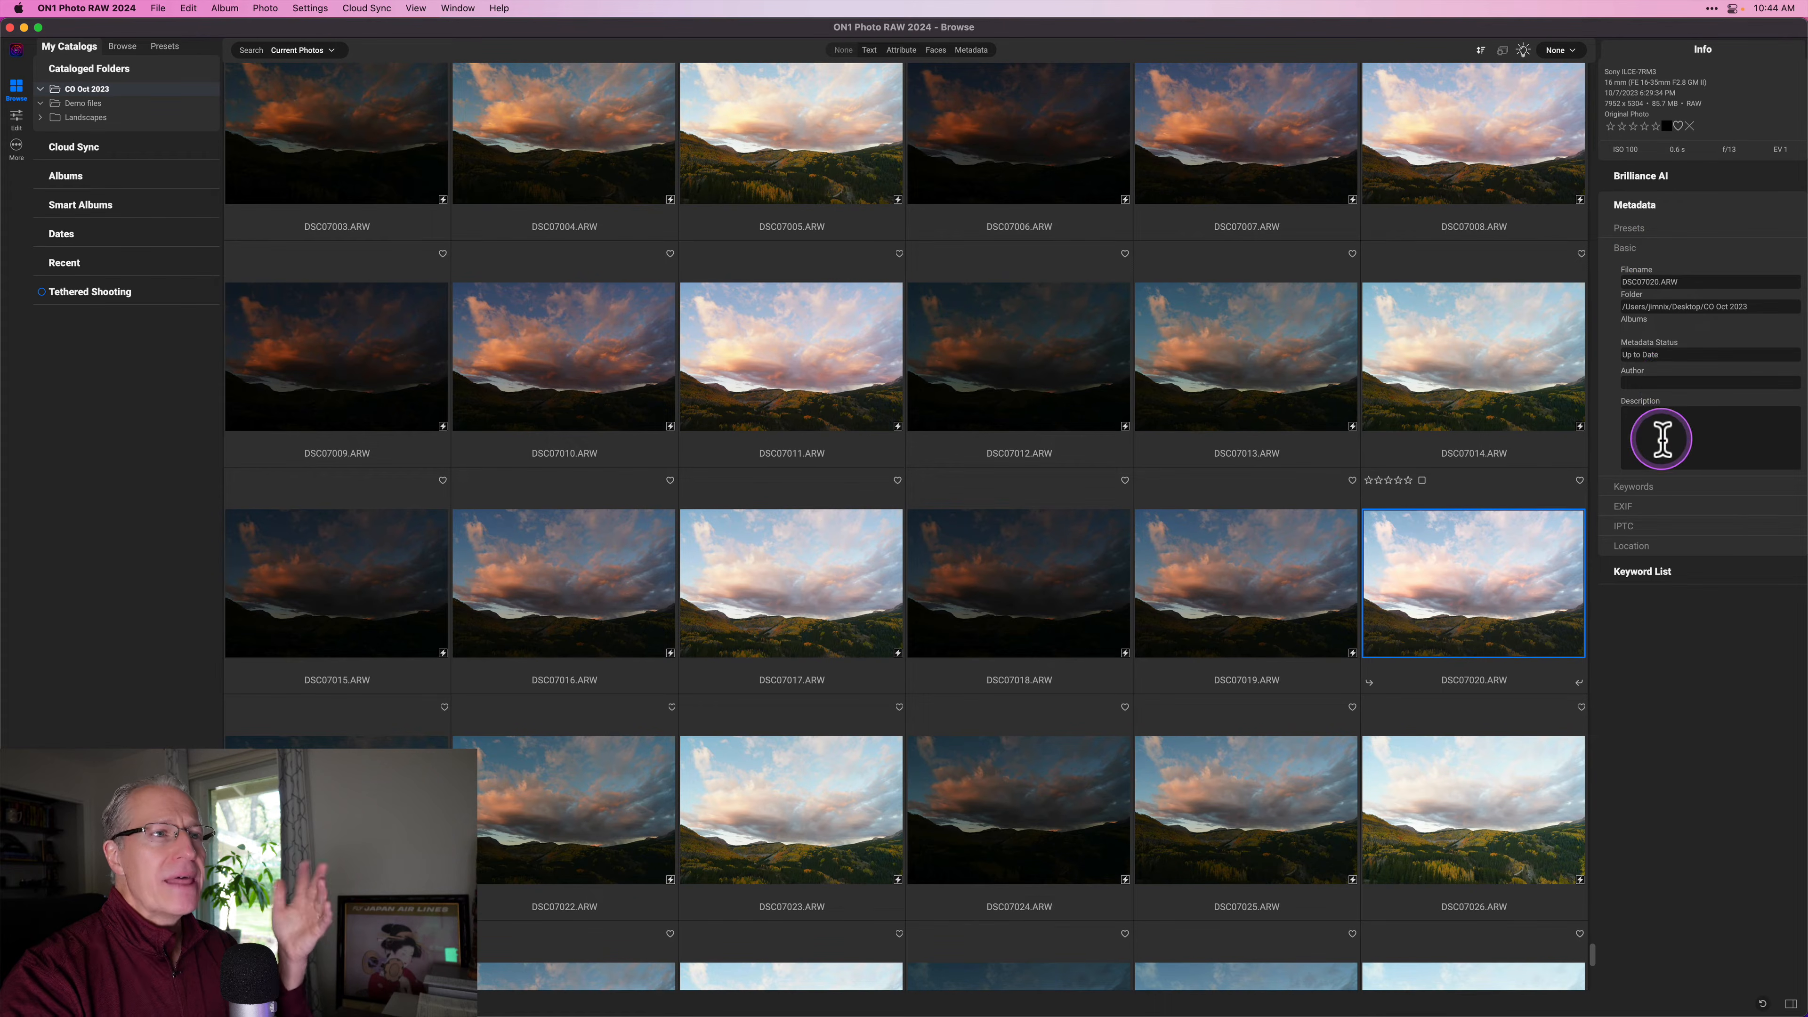
{"action": "left_click", "coordinate": [1636, 248]}
{"action": "left_click", "coordinate": [1639, 265]}
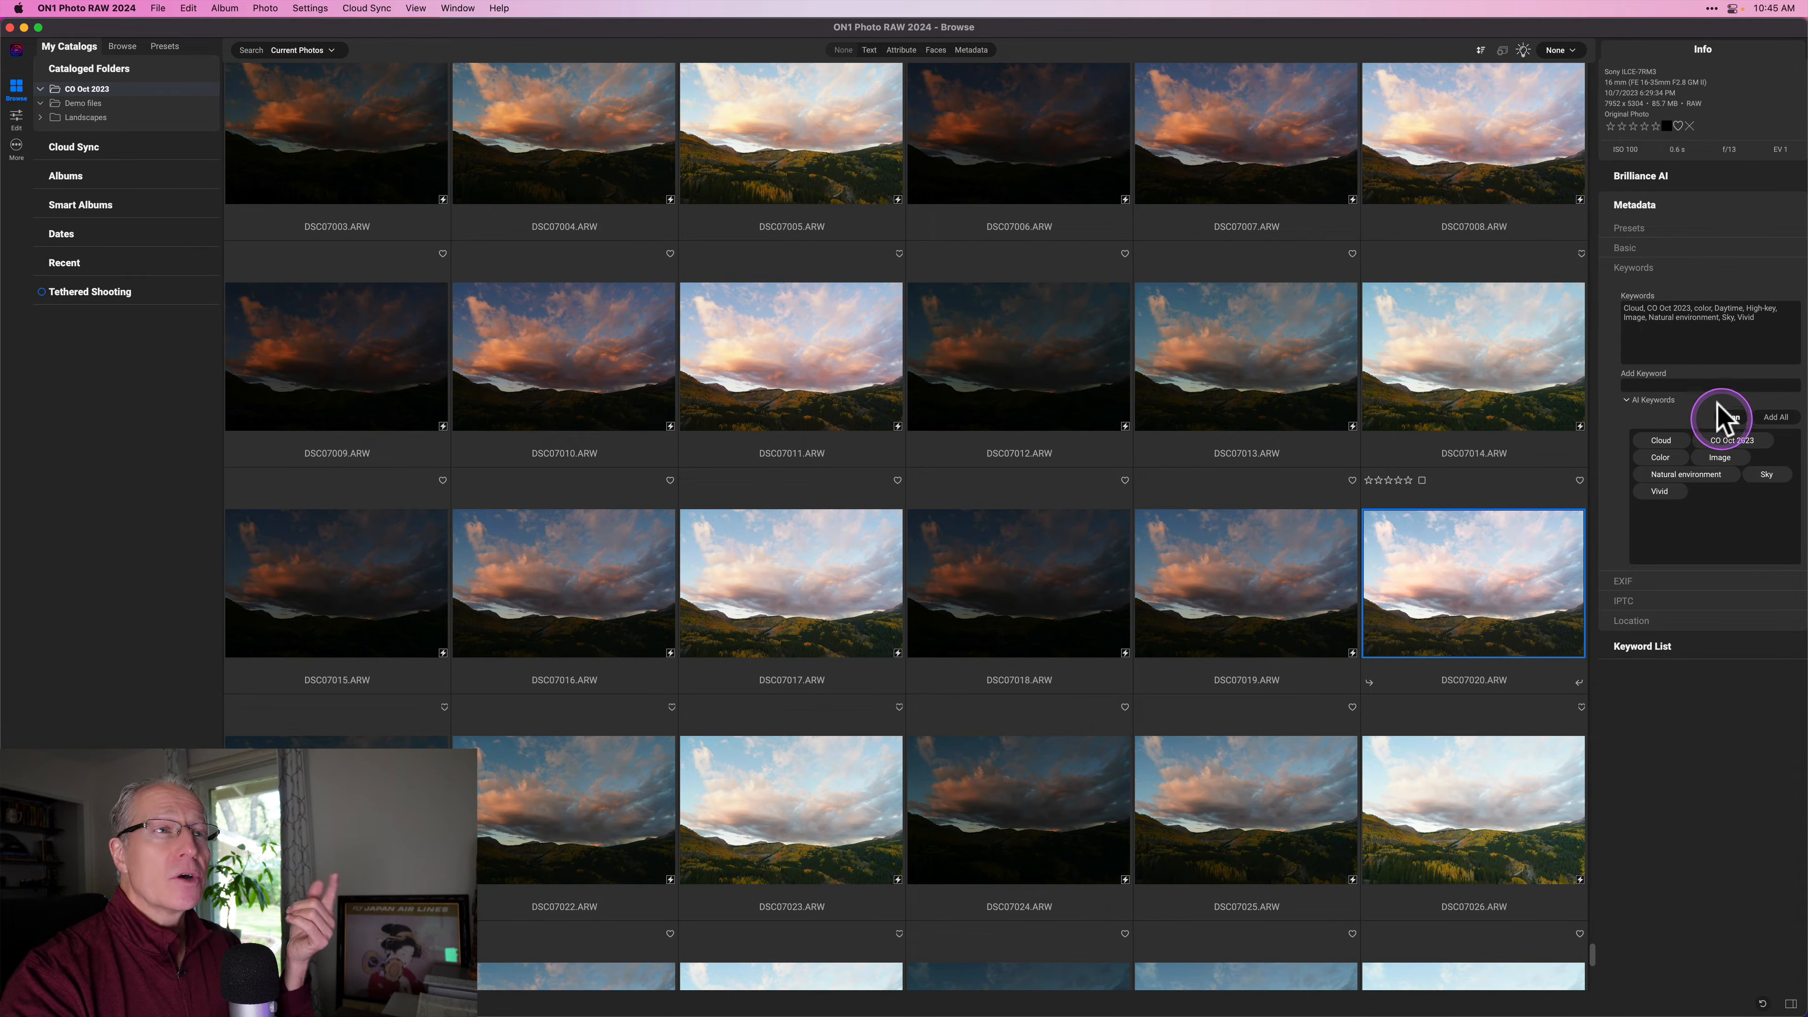
{"action": "left_click", "coordinate": [1634, 268]}
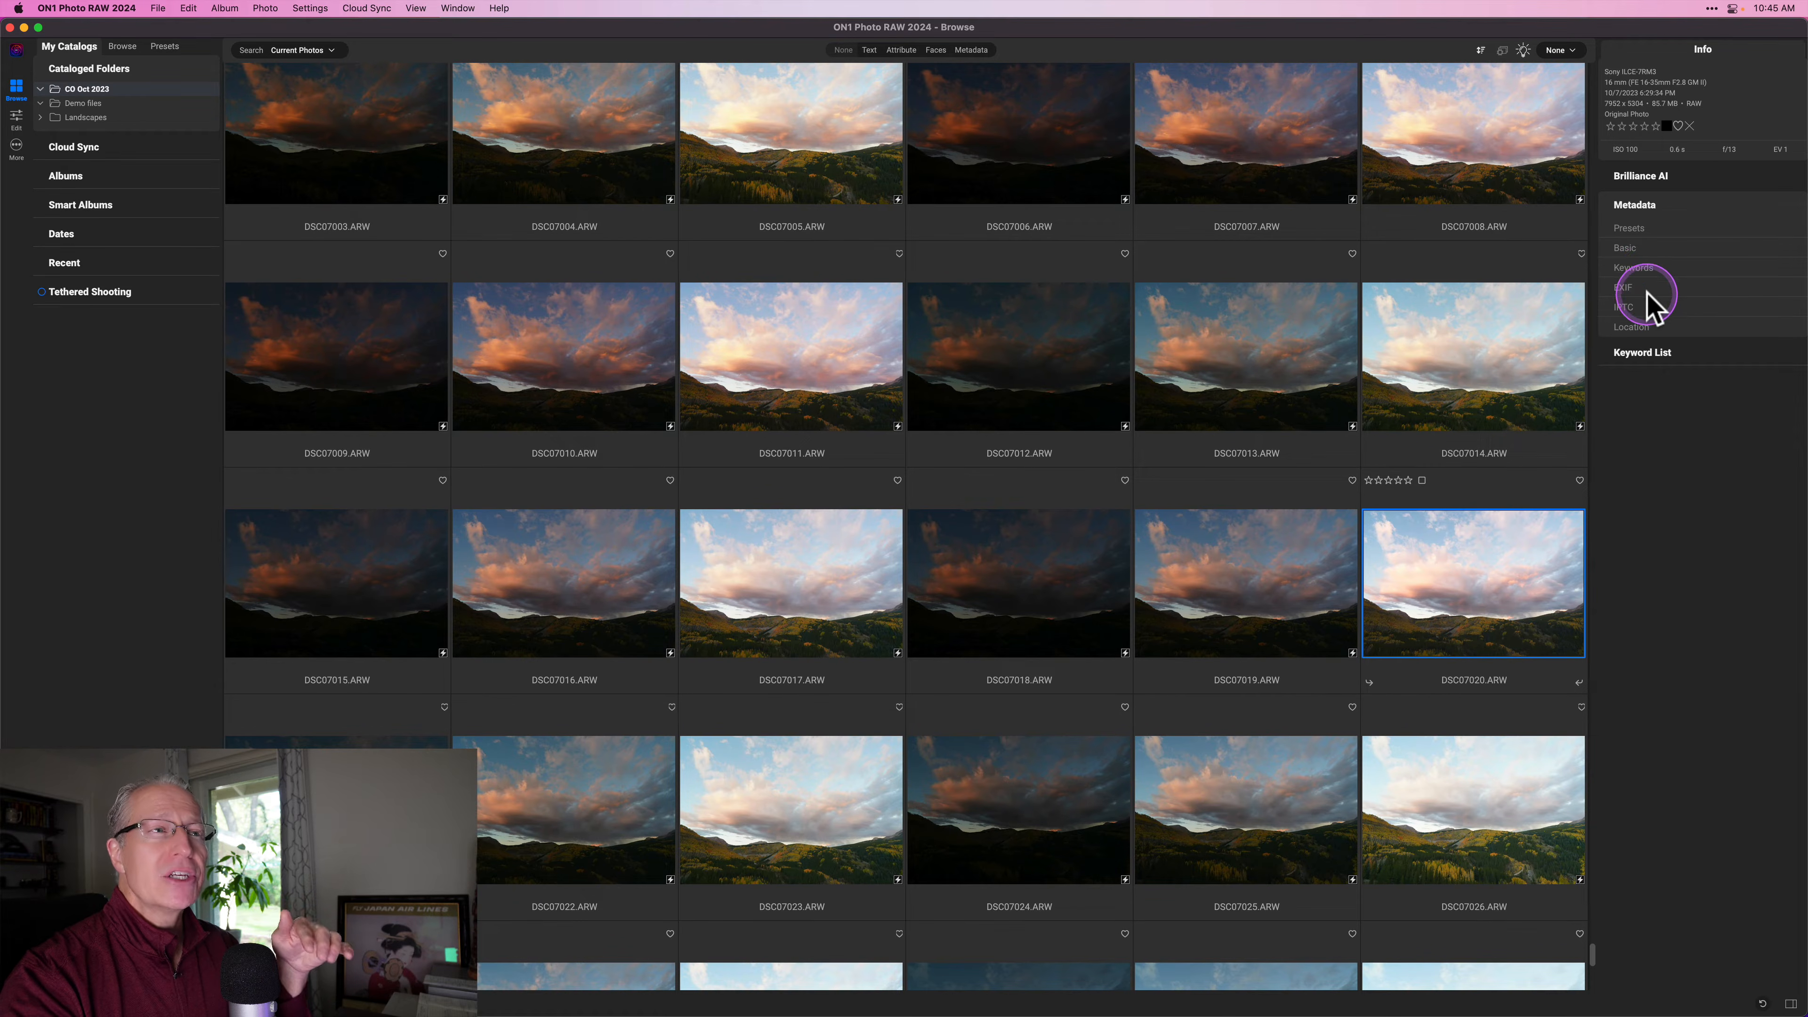
Review the EXIF, IPTC and Location fields of DSC07020.ARW one by one, and collapse the metadata
{"action": "left_click", "coordinate": [1641, 283]}
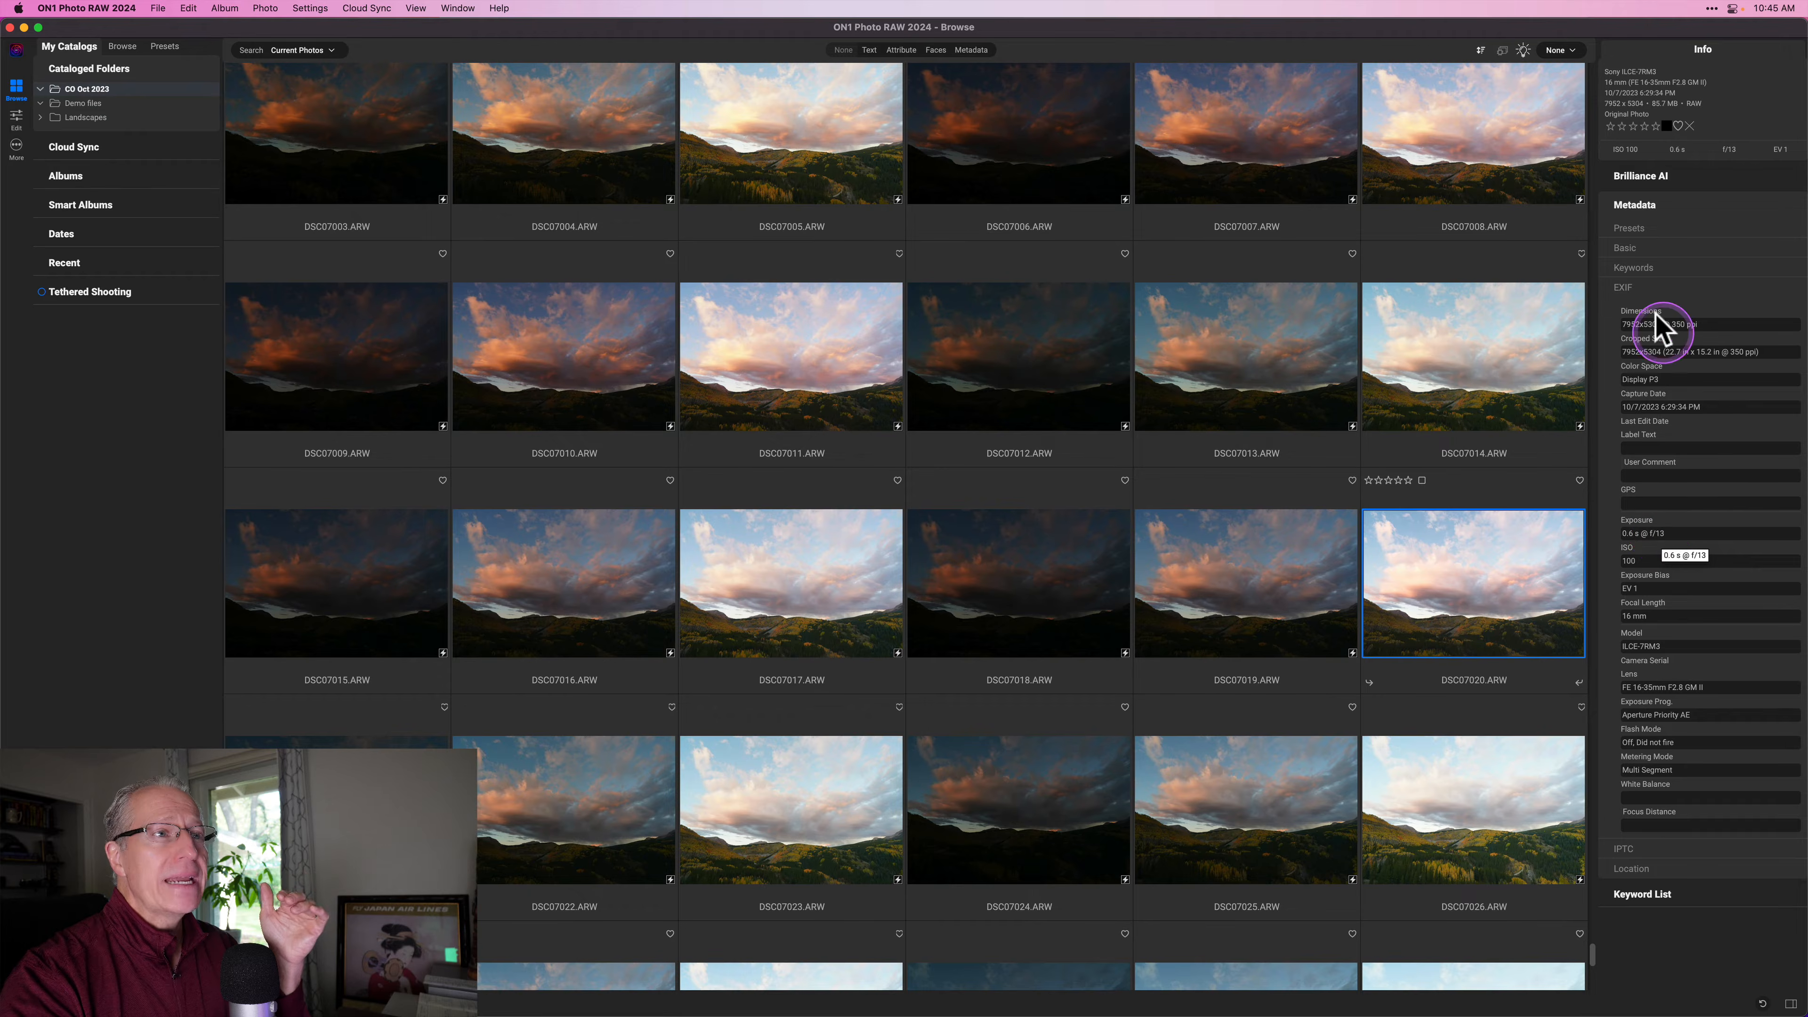
{"action": "left_click", "coordinate": [1626, 287]}
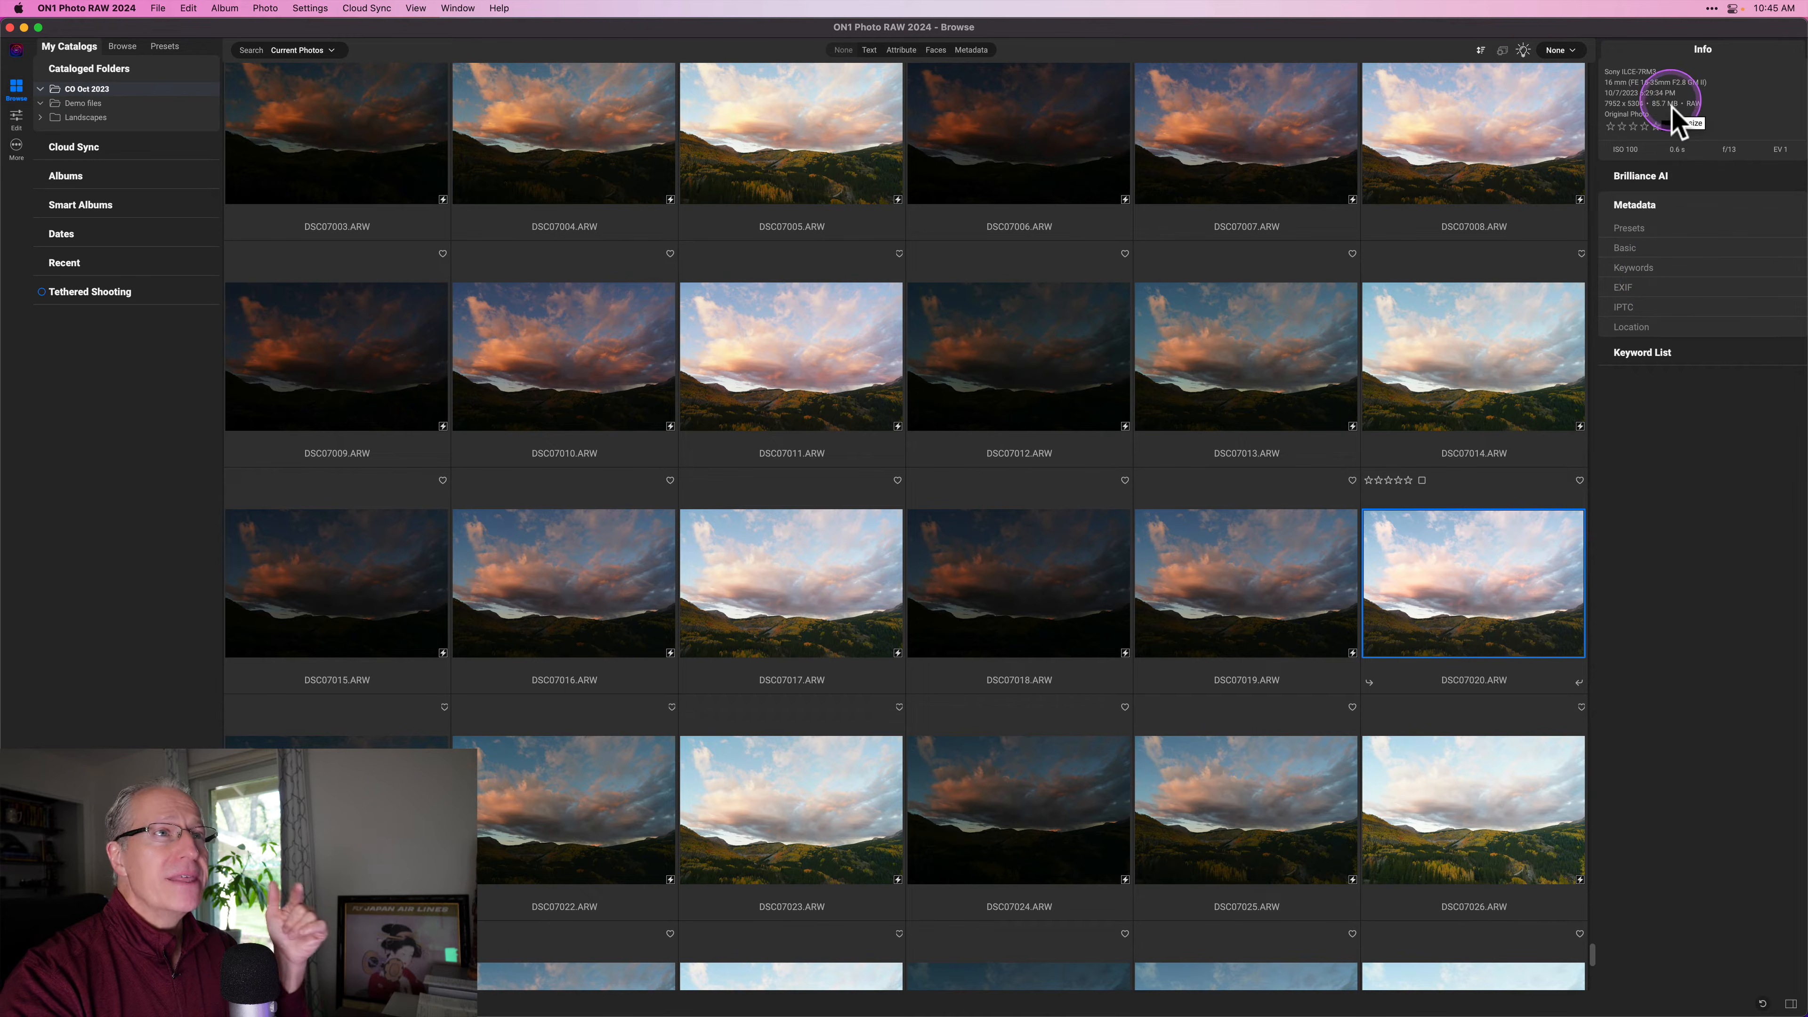
{"action": "left_click", "coordinate": [1636, 307]}
{"action": "scroll", "coordinate": [1703, 560], "scroll_direction": "down", "scroll_amount": 4}
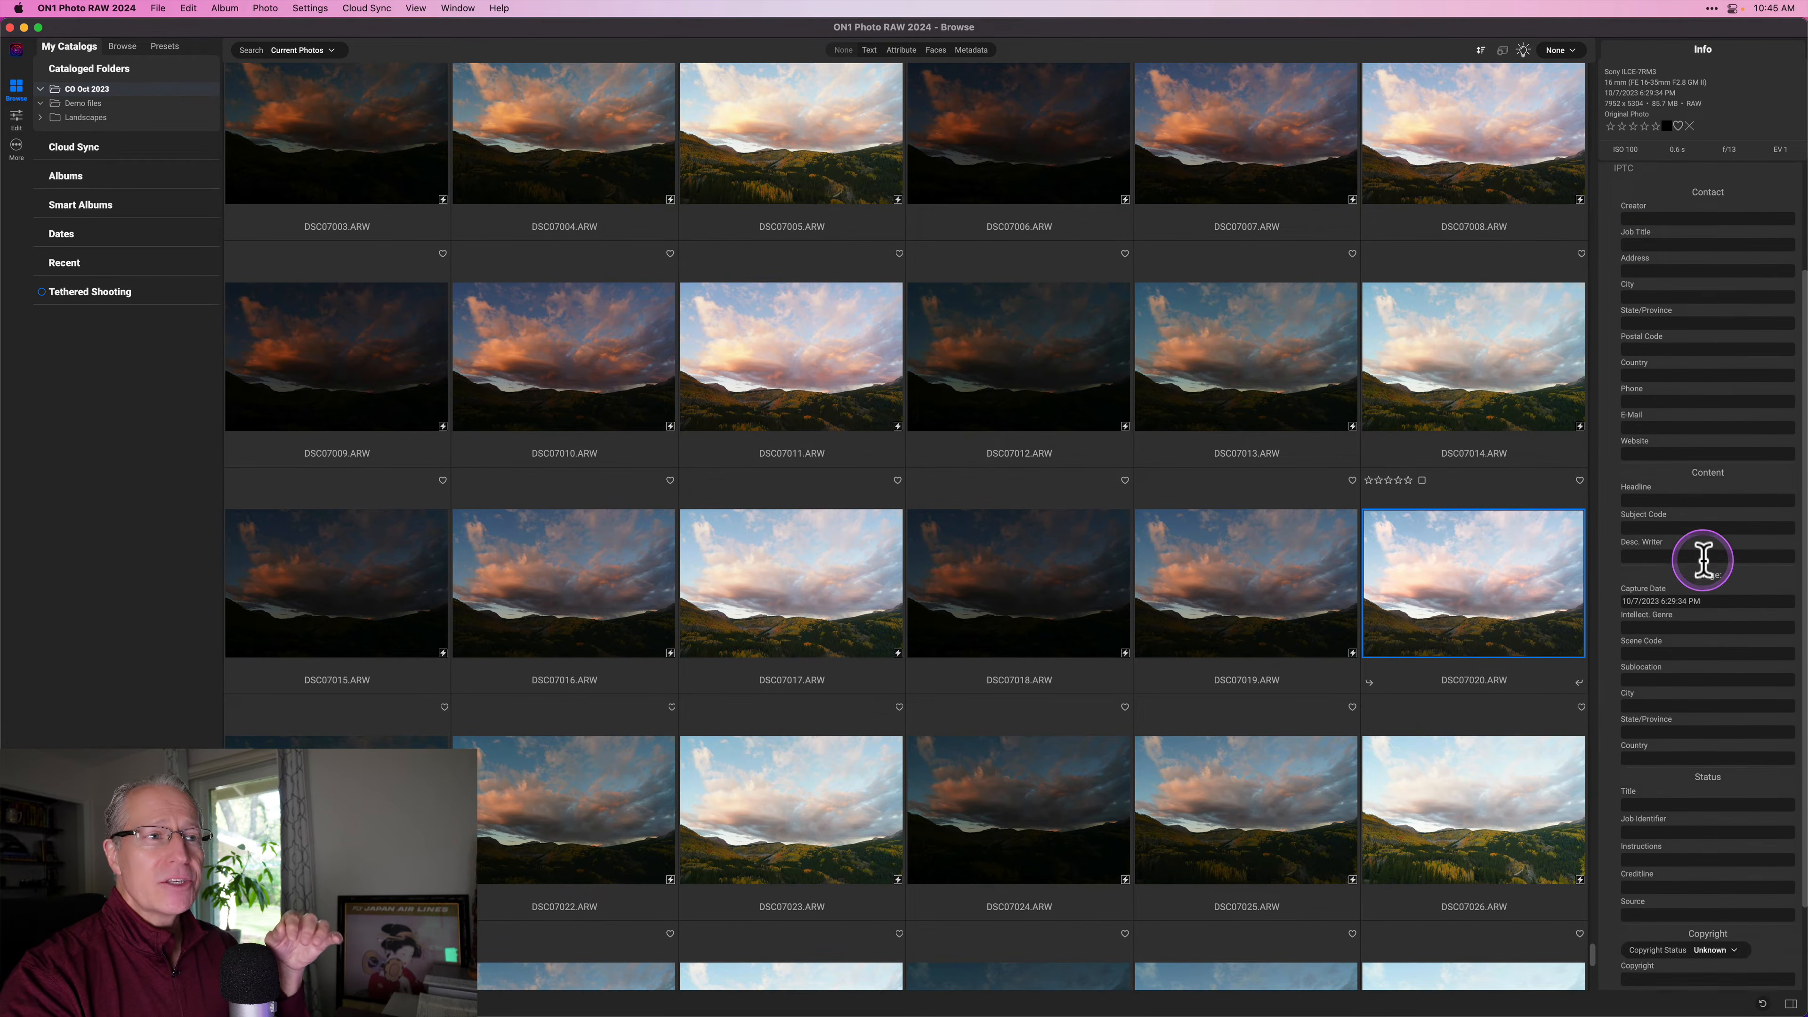
{"action": "scroll", "coordinate": [1703, 560], "scroll_direction": "up", "scroll_amount": 4}
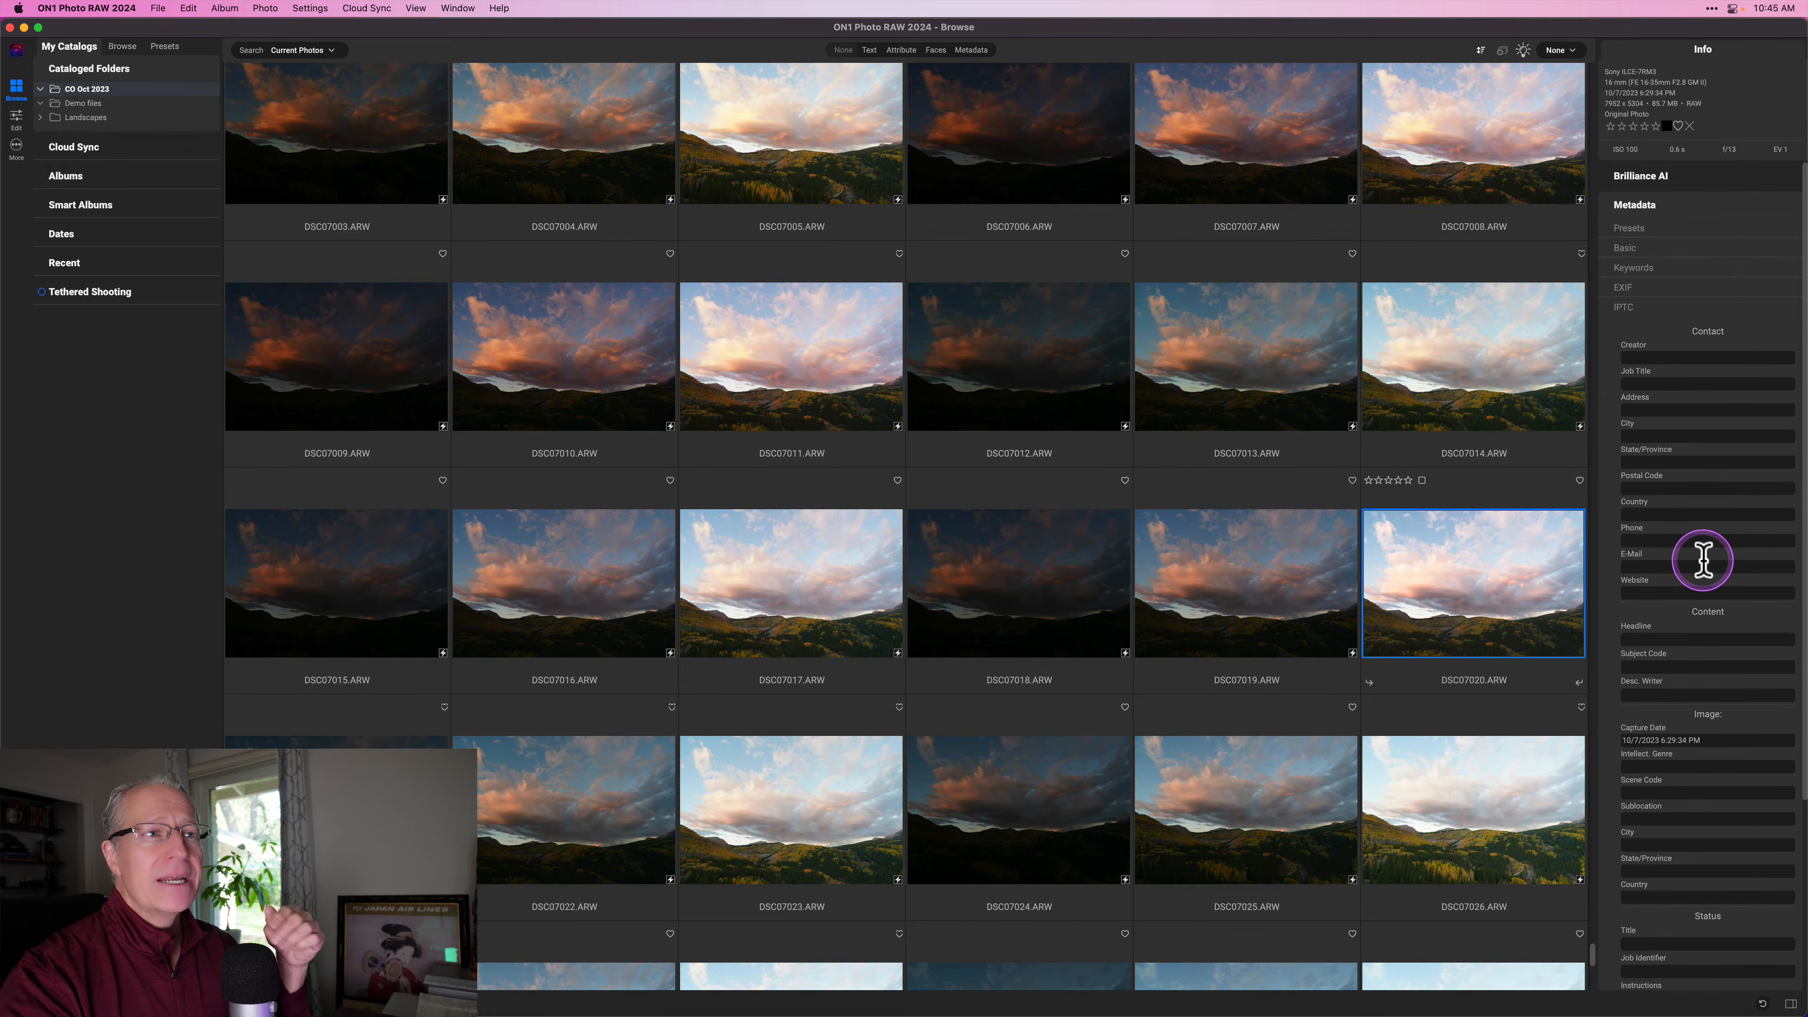
{"action": "left_click", "coordinate": [1647, 307]}
{"action": "left_click", "coordinate": [1645, 327]}
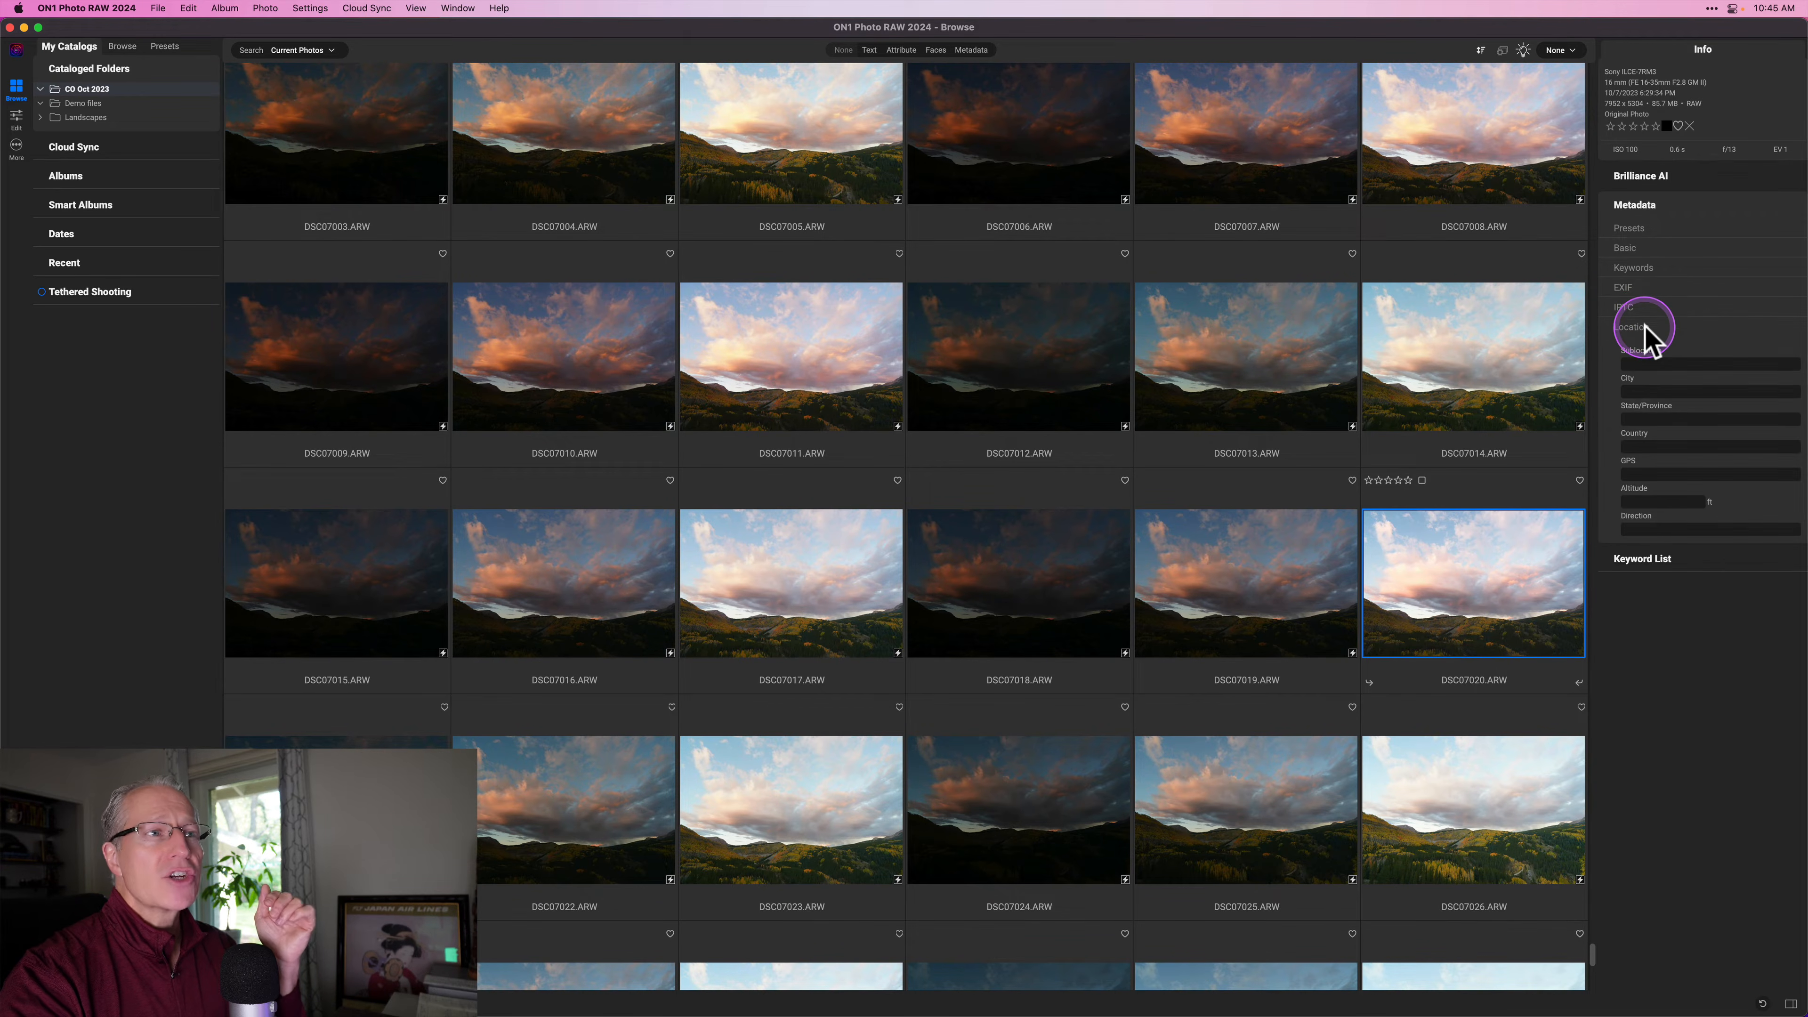
{"action": "left_click", "coordinate": [1645, 327]}
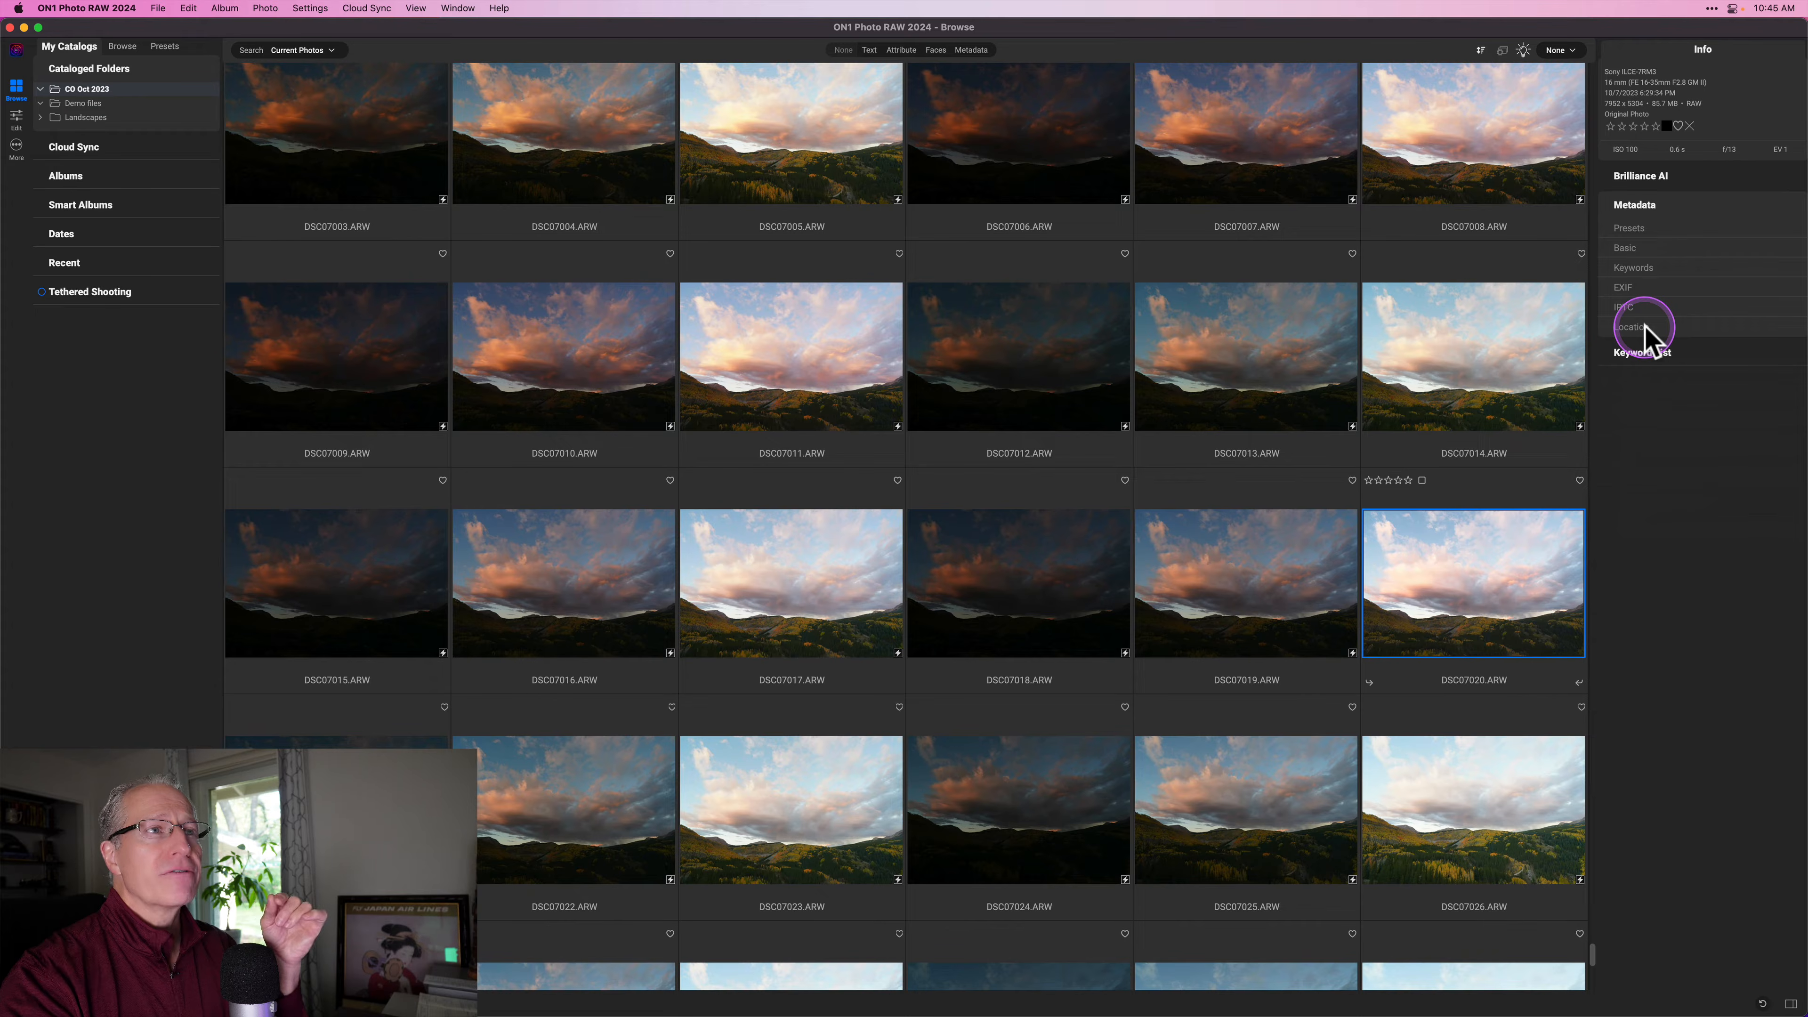
{"action": "left_click", "coordinate": [1659, 208]}
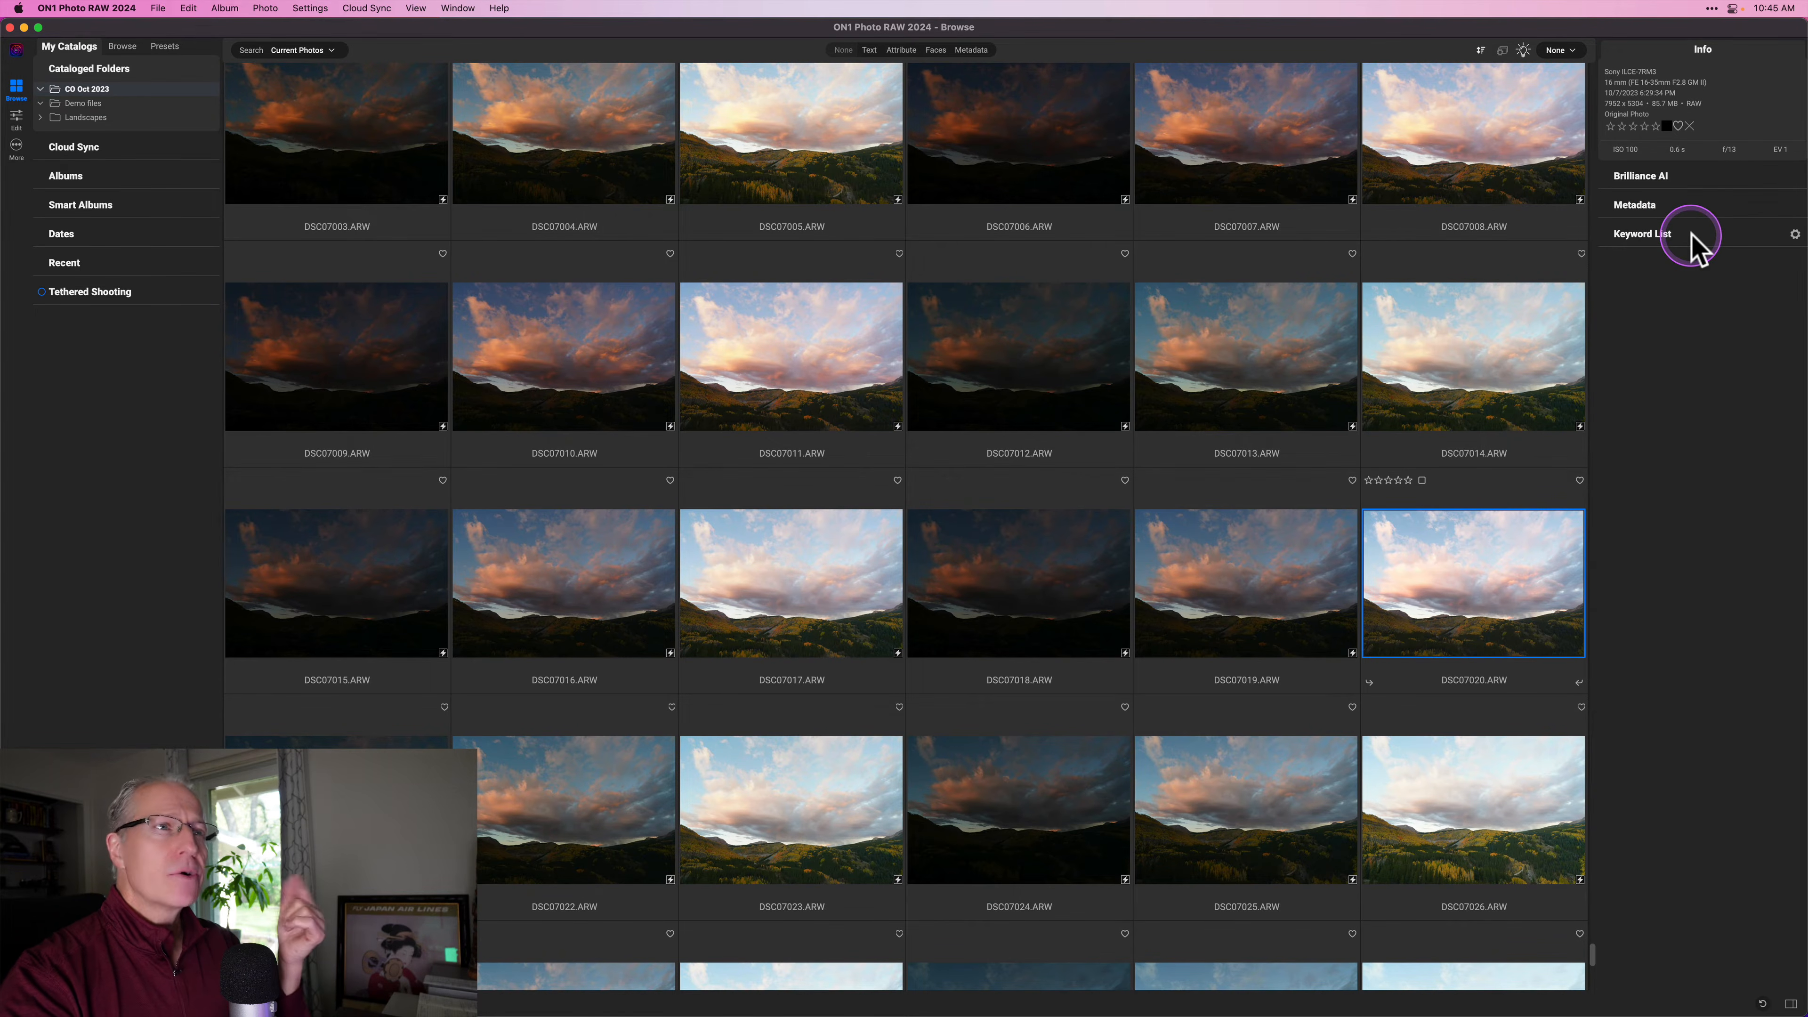
Look through the full keyword list and collapse it again
{"action": "left_click", "coordinate": [1691, 235]}
{"action": "scroll", "coordinate": [1657, 479], "scroll_direction": "down", "scroll_amount": 5}
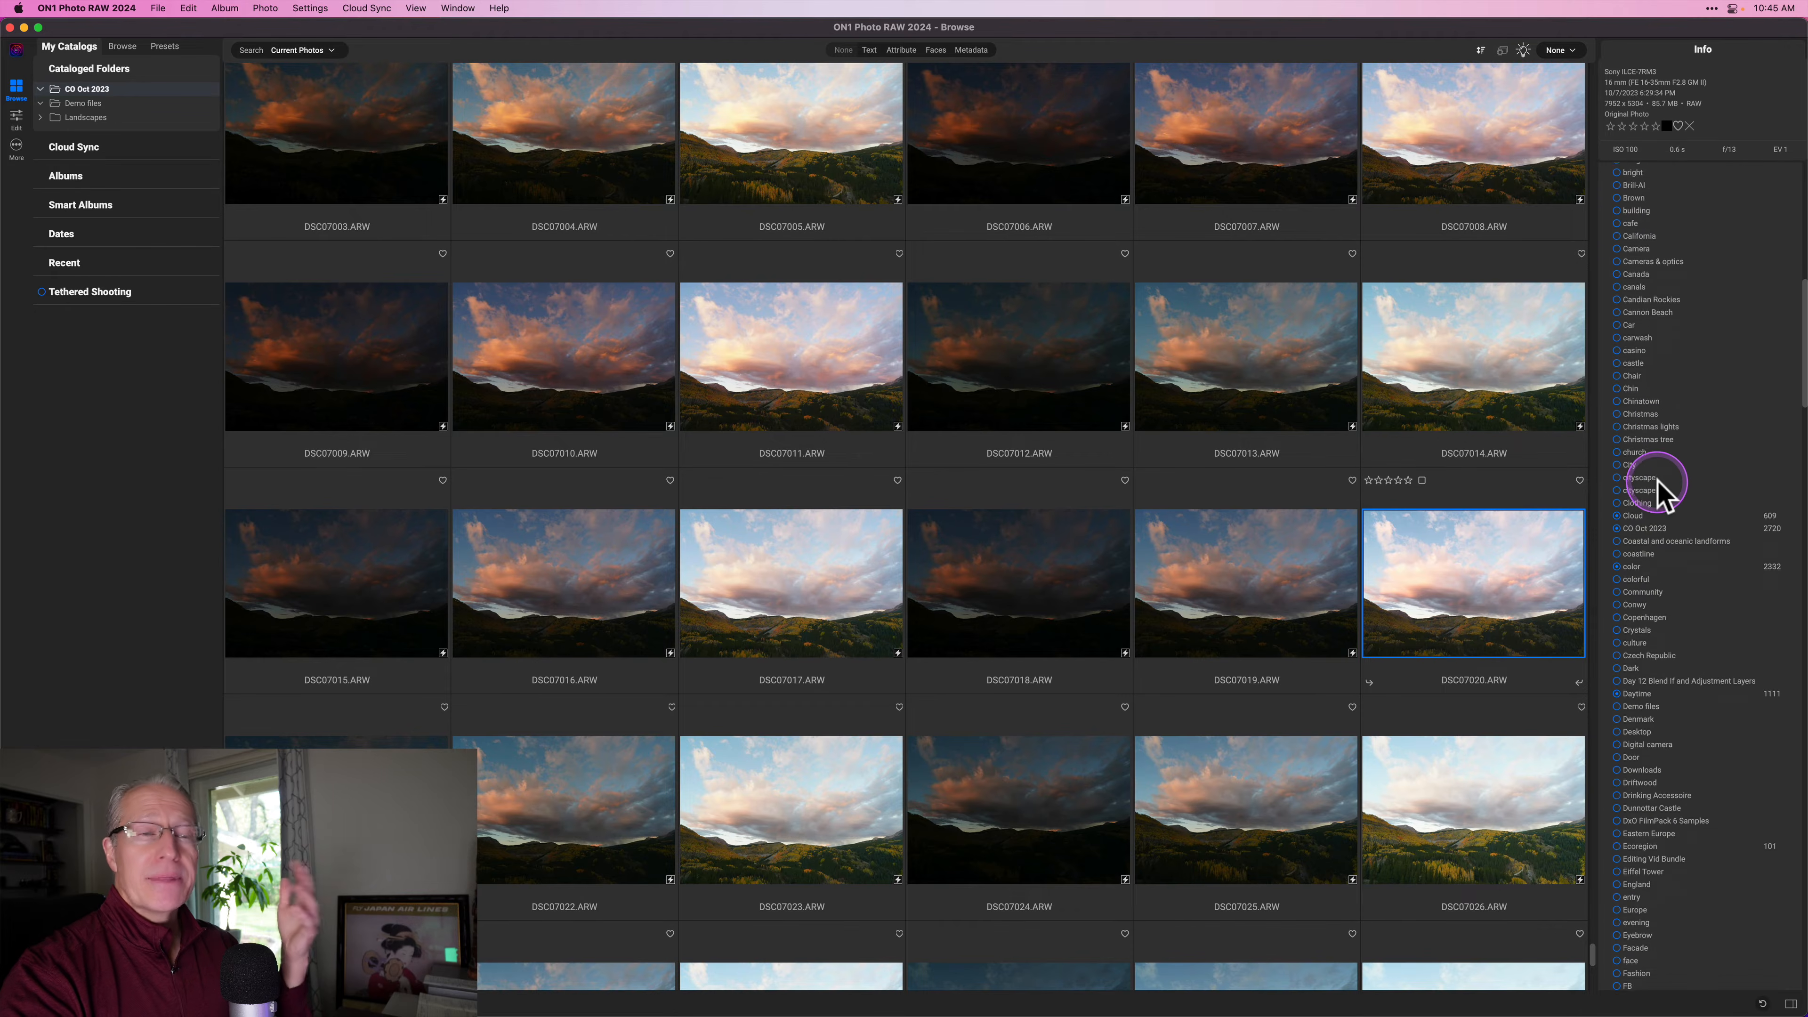
{"action": "scroll", "coordinate": [1657, 480], "scroll_direction": "down", "scroll_amount": 15}
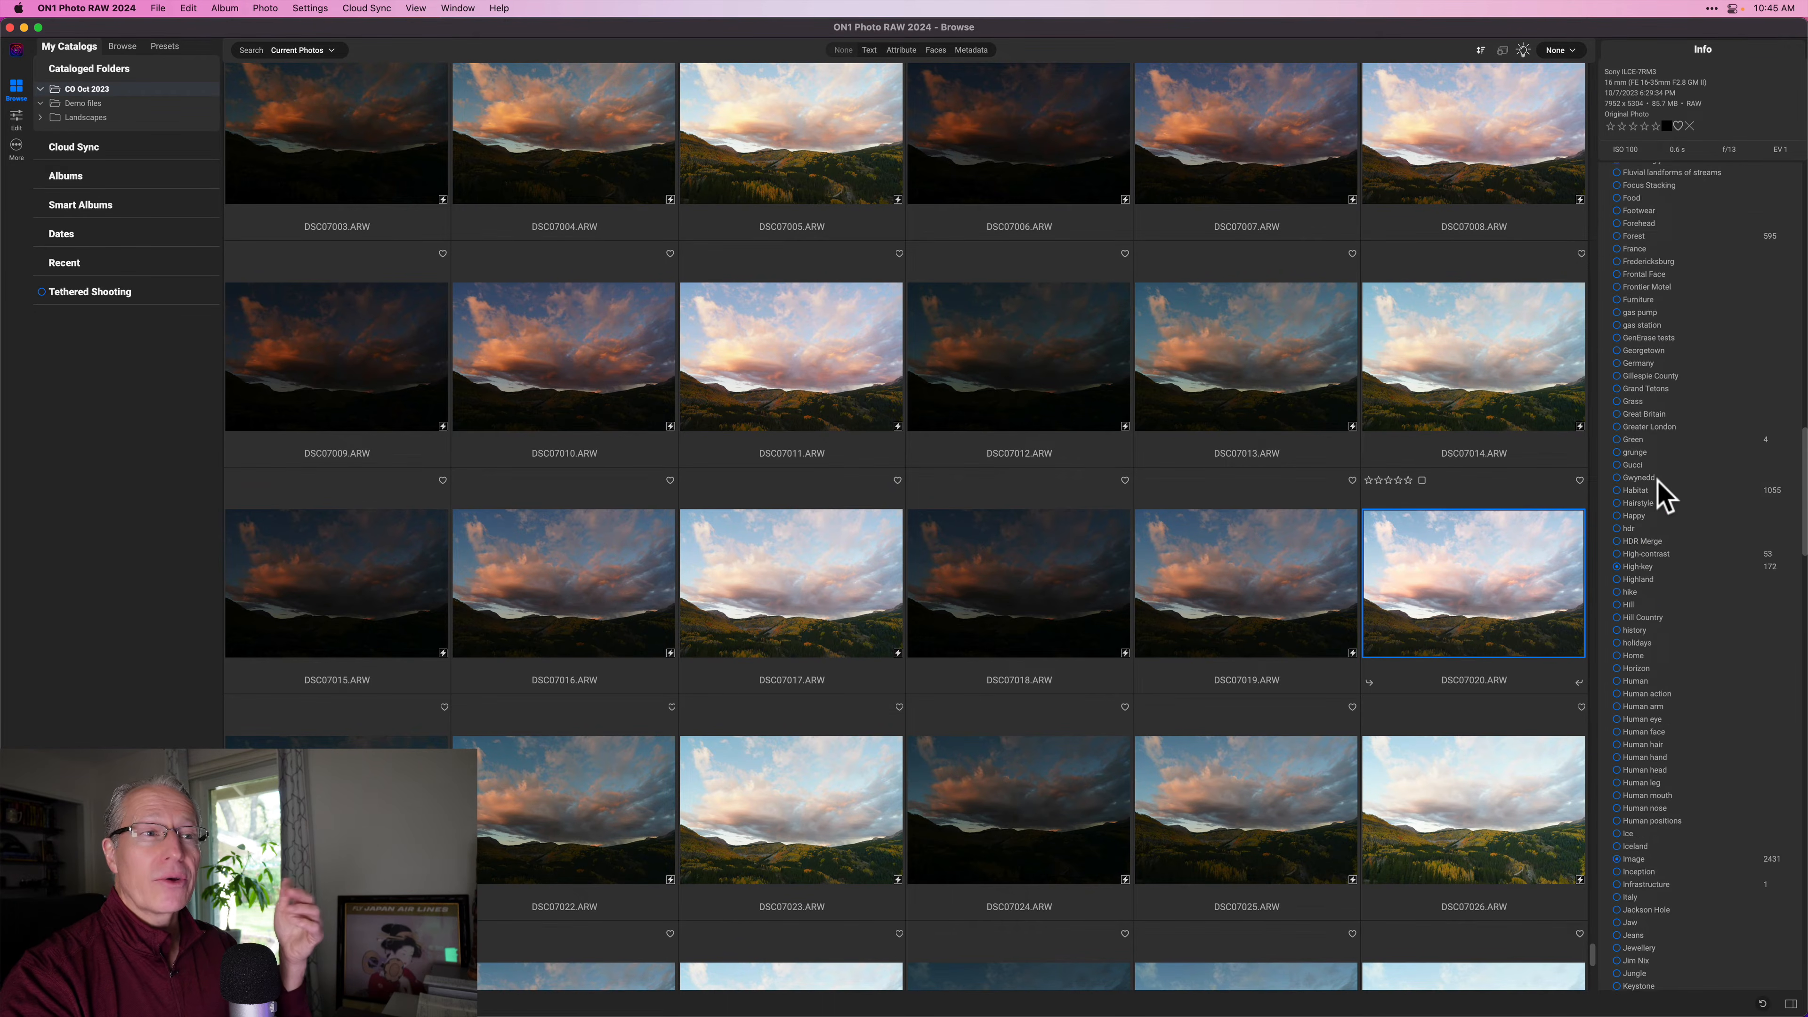
{"action": "scroll", "coordinate": [1663, 496], "scroll_direction": "up", "scroll_amount": 20}
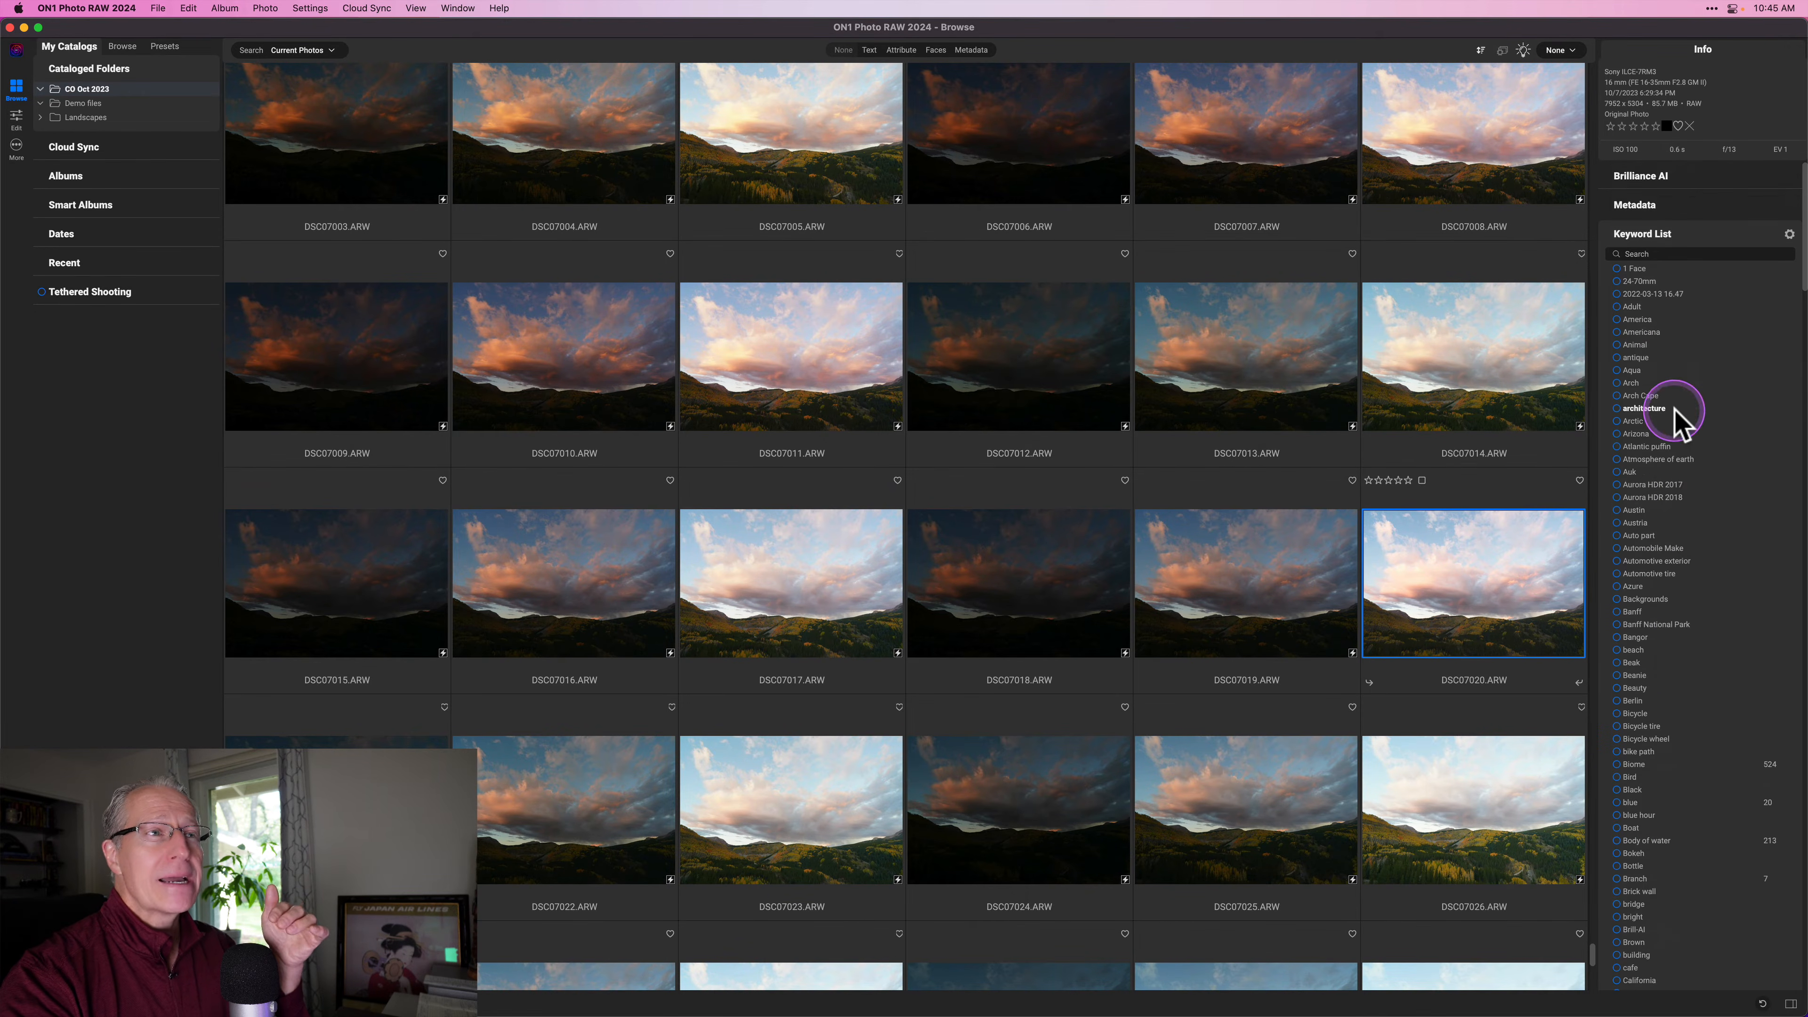
{"action": "left_click", "coordinate": [1695, 232]}
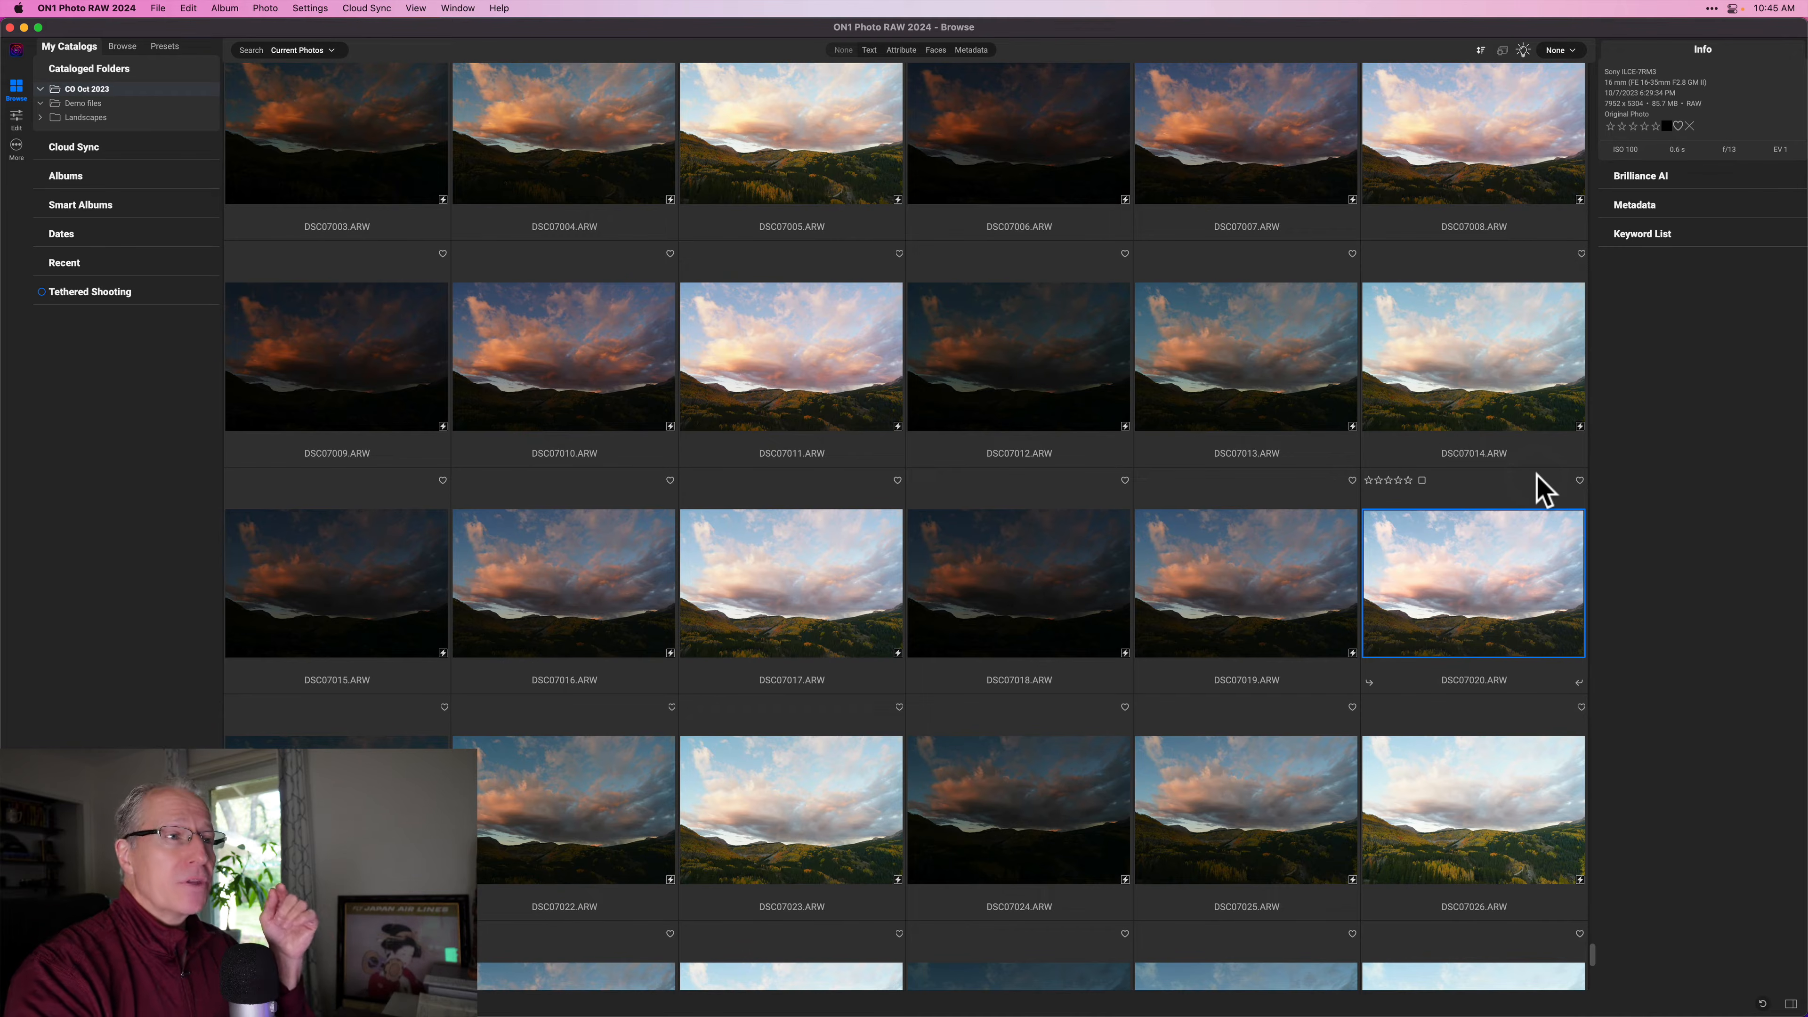
Select DSC07020.ARW and look through the preset categories available in Browse
{"action": "left_click", "coordinate": [1477, 619]}
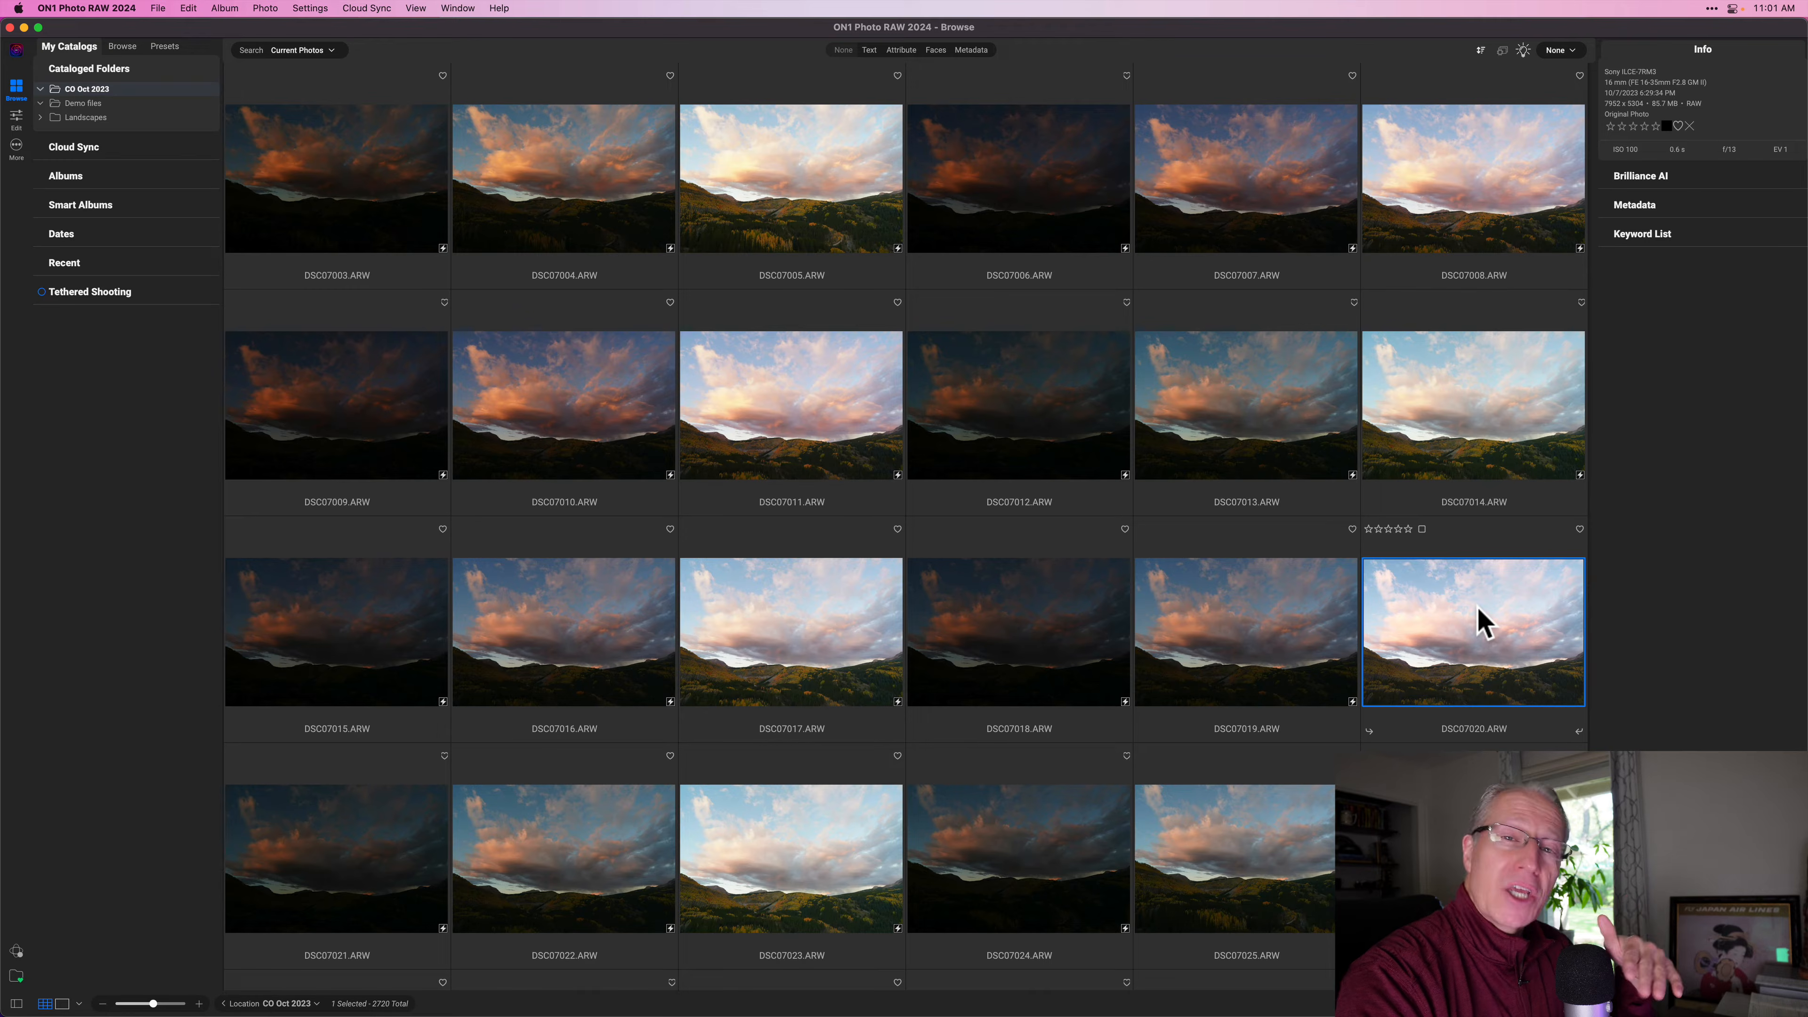
{"action": "left_click", "coordinate": [1393, 600]}
{"action": "left_click", "coordinate": [1452, 625]}
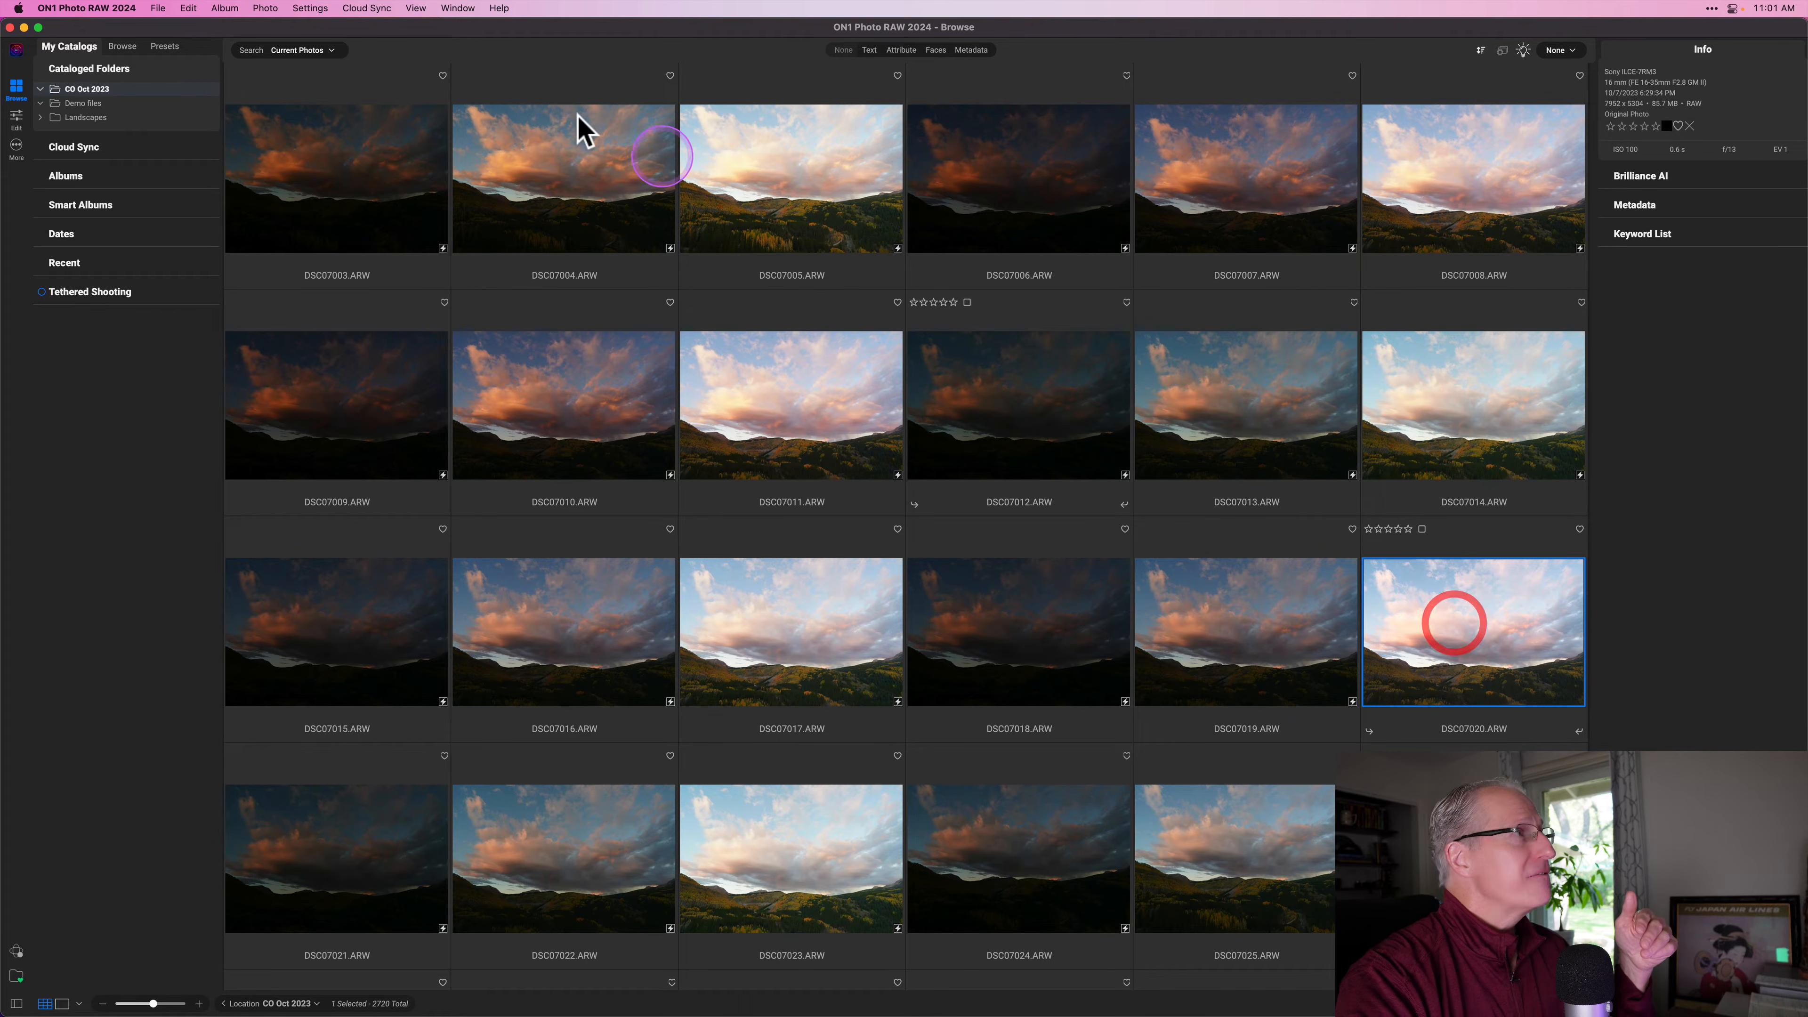
{"action": "left_click", "coordinate": [164, 46]}
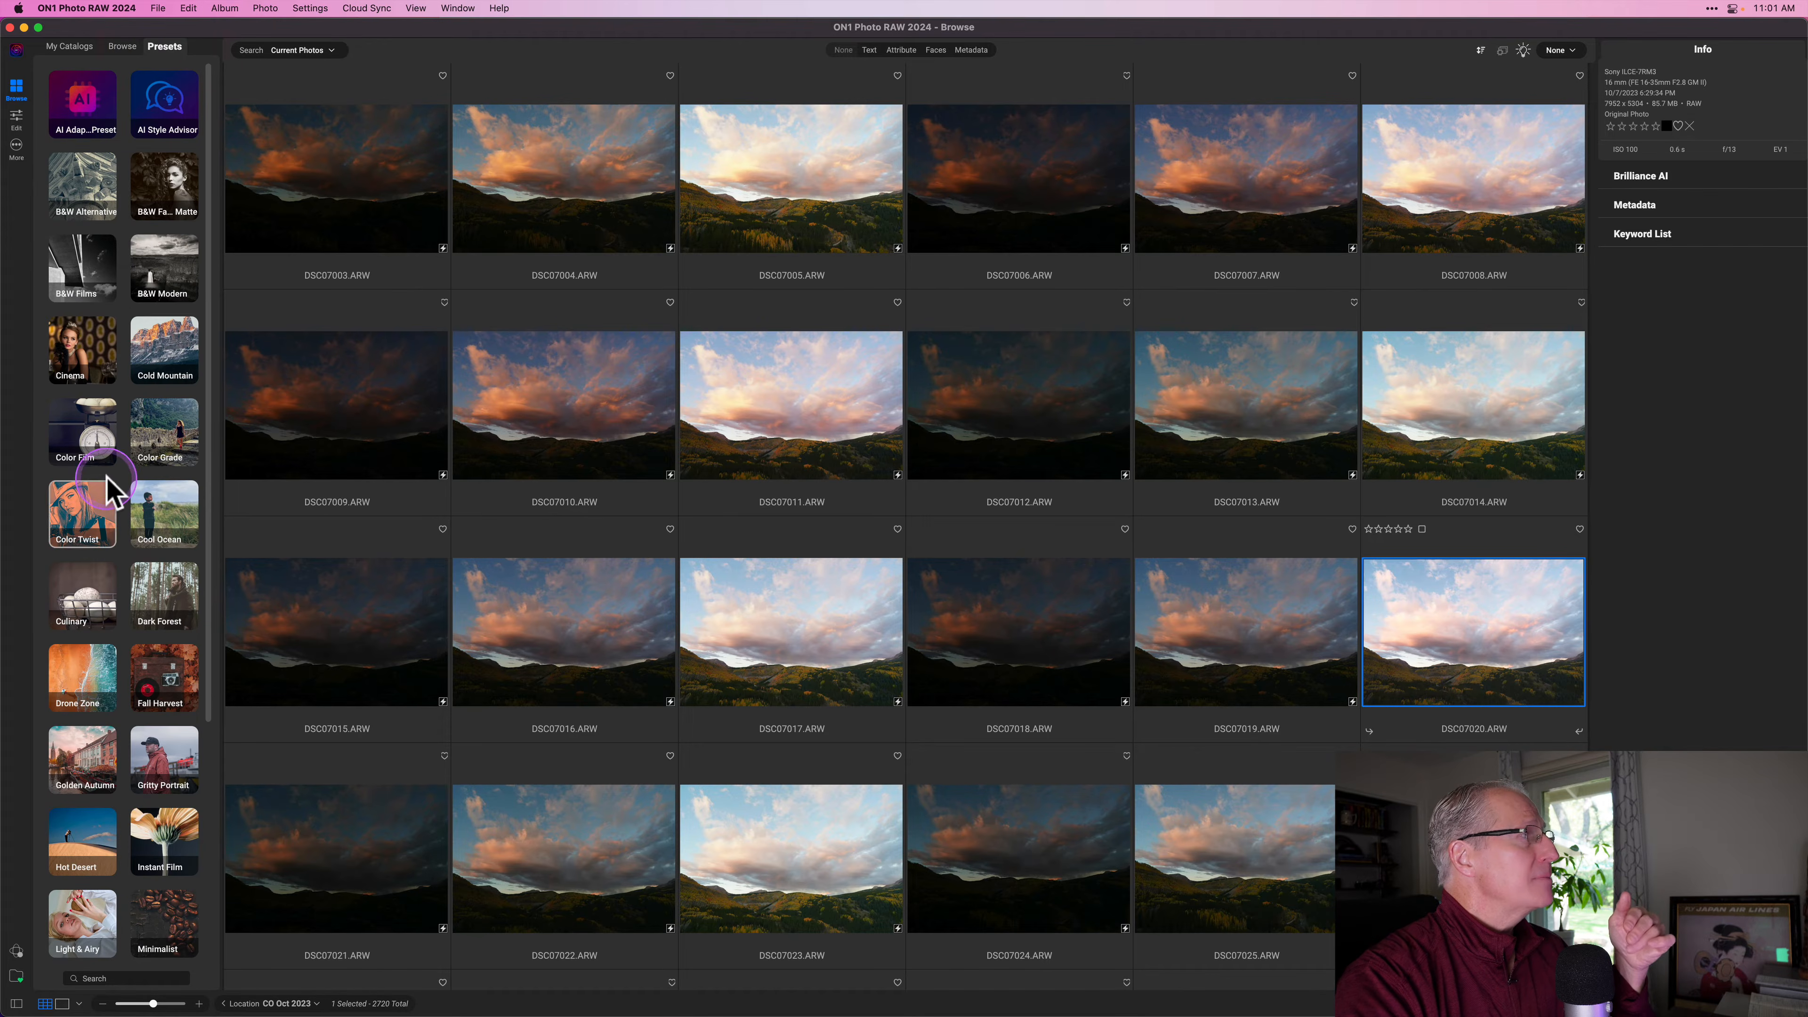
{"action": "scroll", "coordinate": [107, 478], "scroll_direction": "down", "scroll_amount": 5}
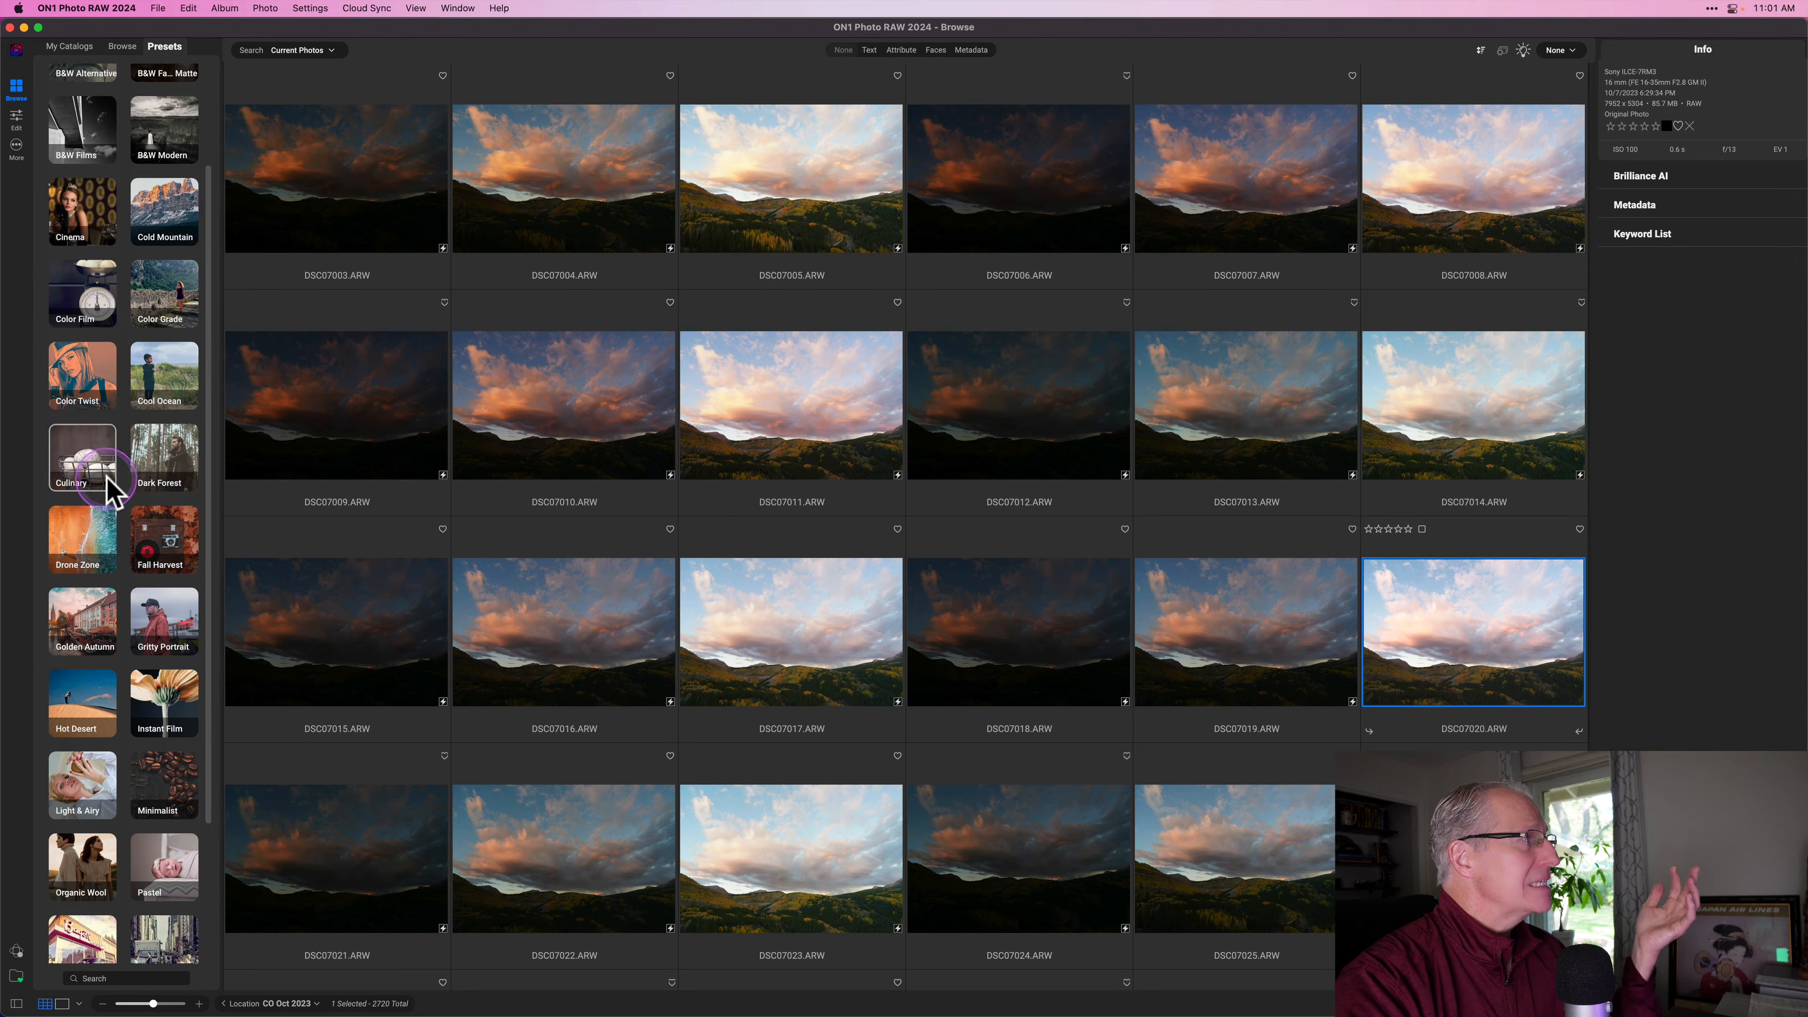
{"action": "scroll", "coordinate": [110, 492], "scroll_direction": "up", "scroll_amount": 4}
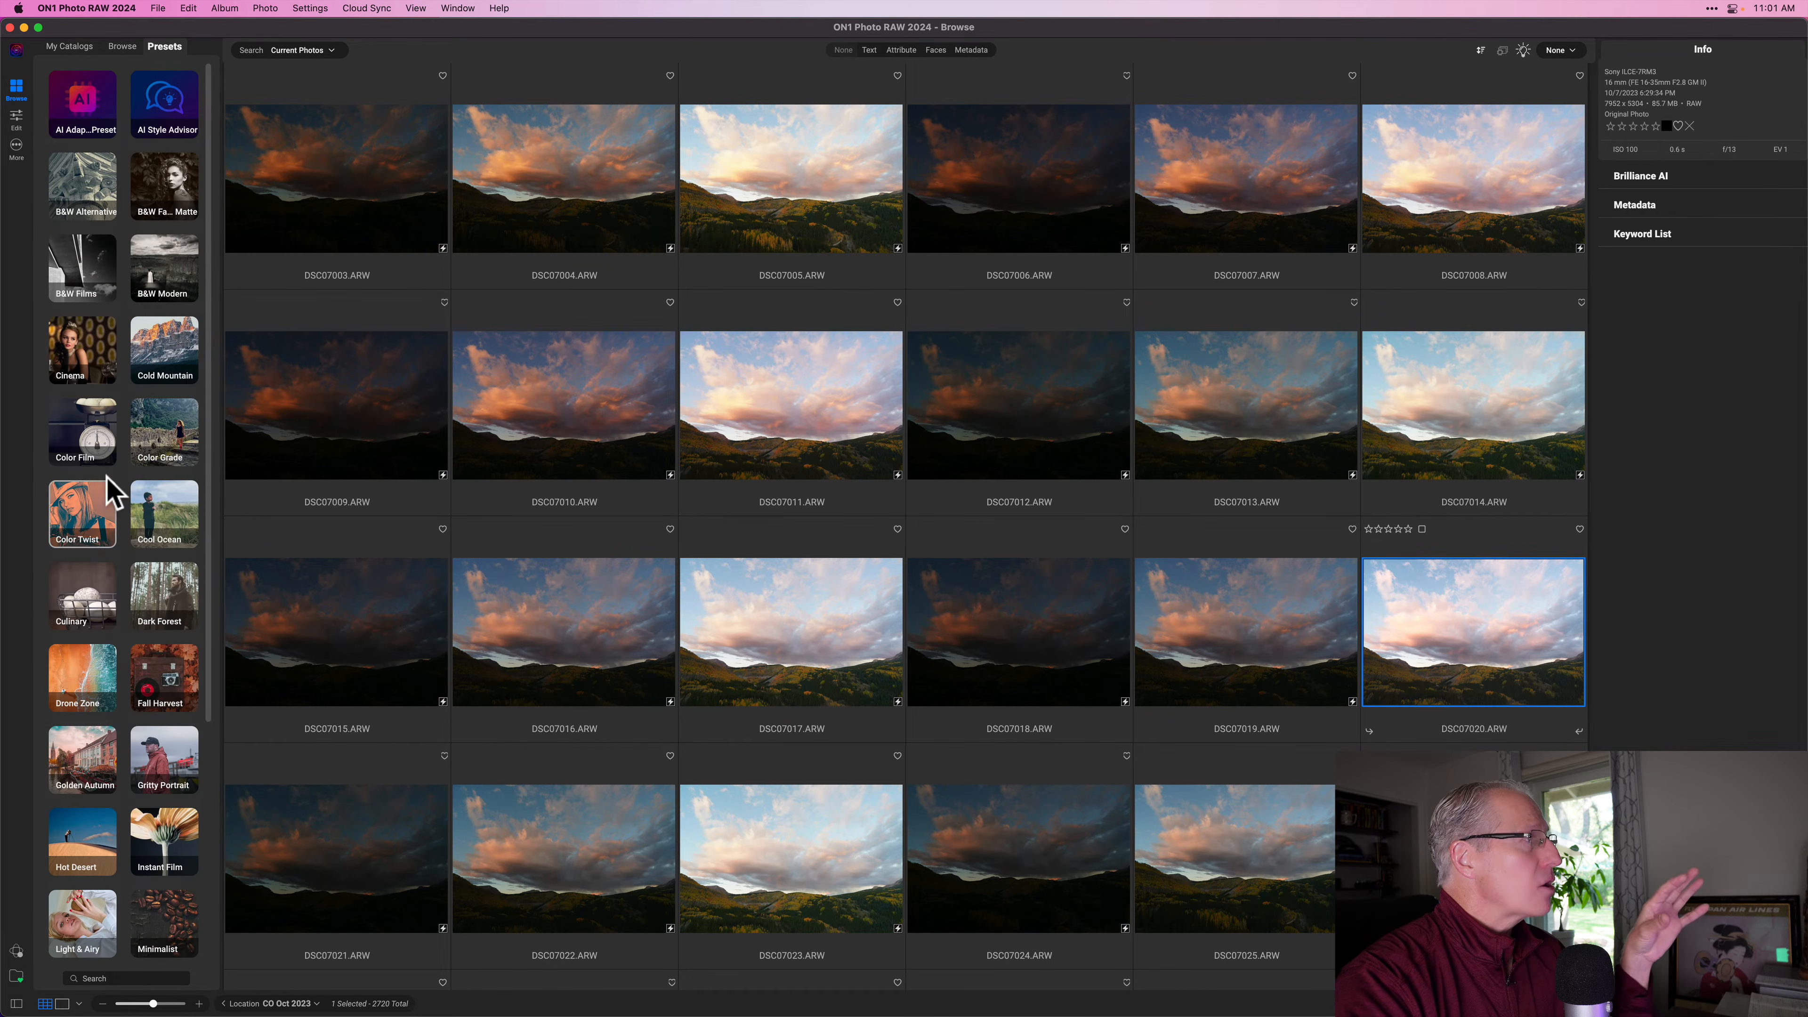
Open DSC07020.ARW in Edit, show the presets there, and open the Cold Mountain category
{"action": "left_click", "coordinate": [1524, 611]}
{"action": "double_click", "coordinate": [1524, 611]}
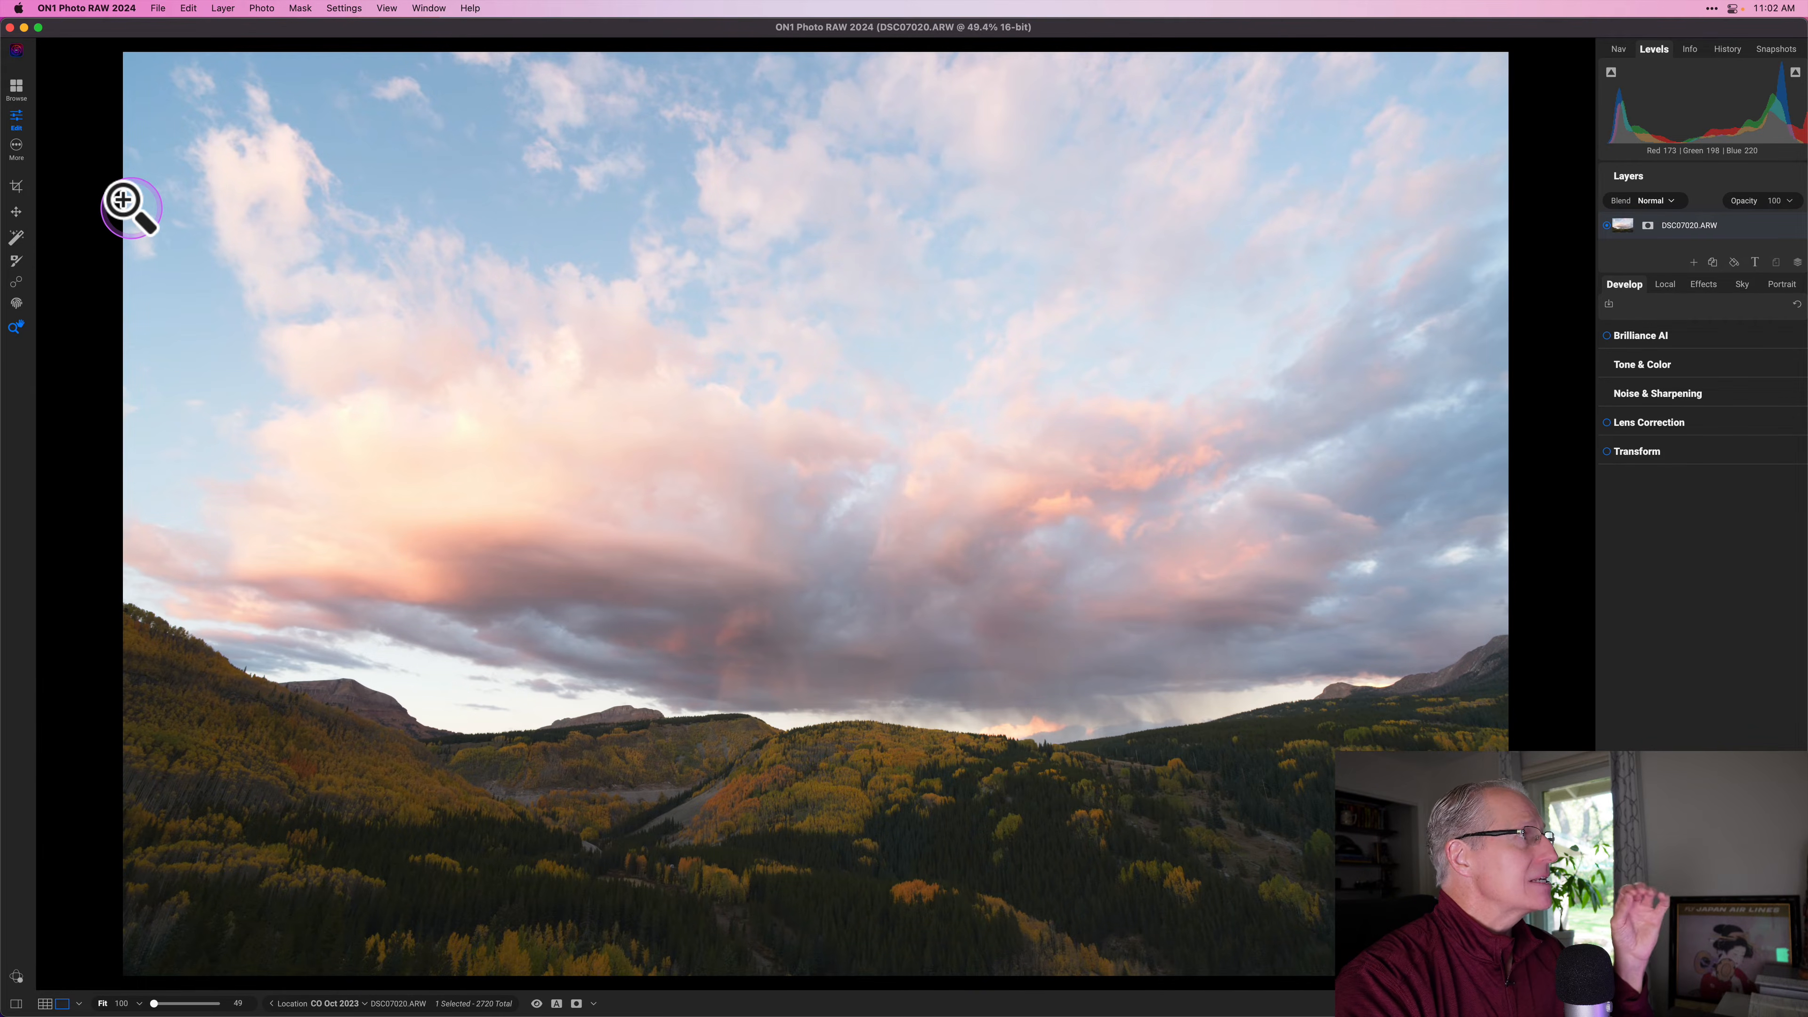
{"action": "left_click", "coordinate": [16, 1004]}
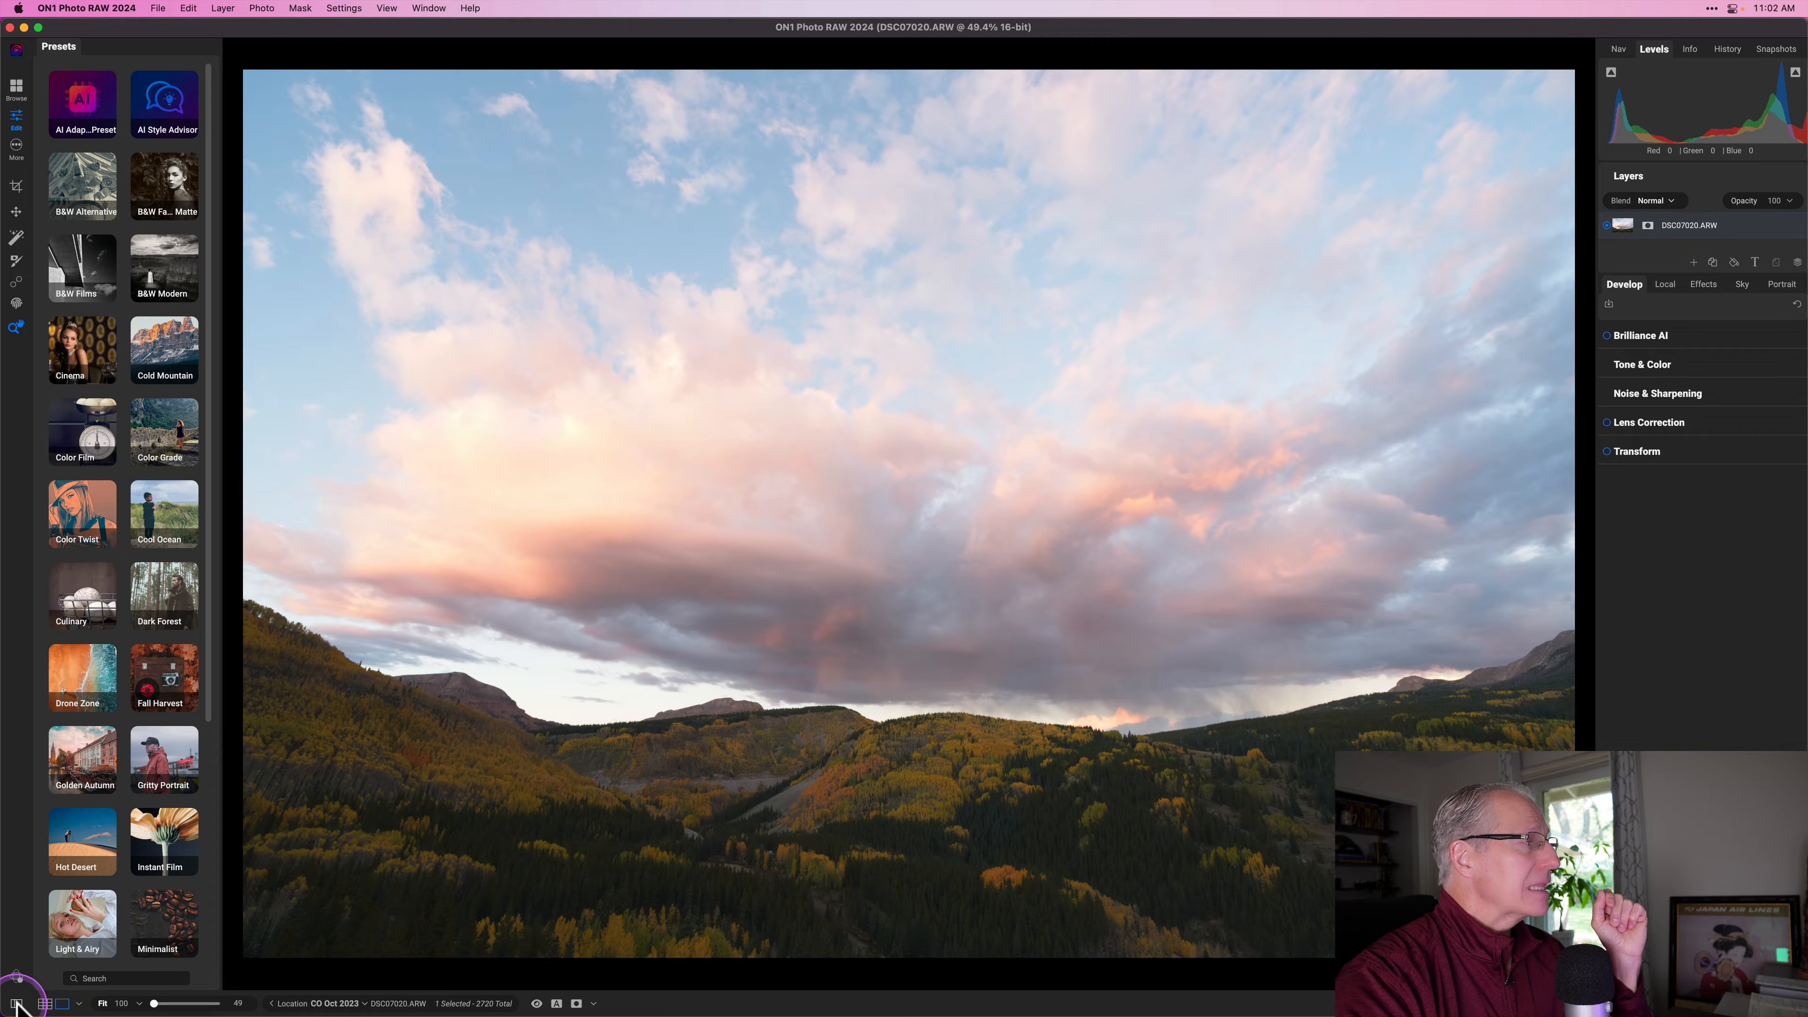
{"action": "left_click", "coordinate": [151, 346]}
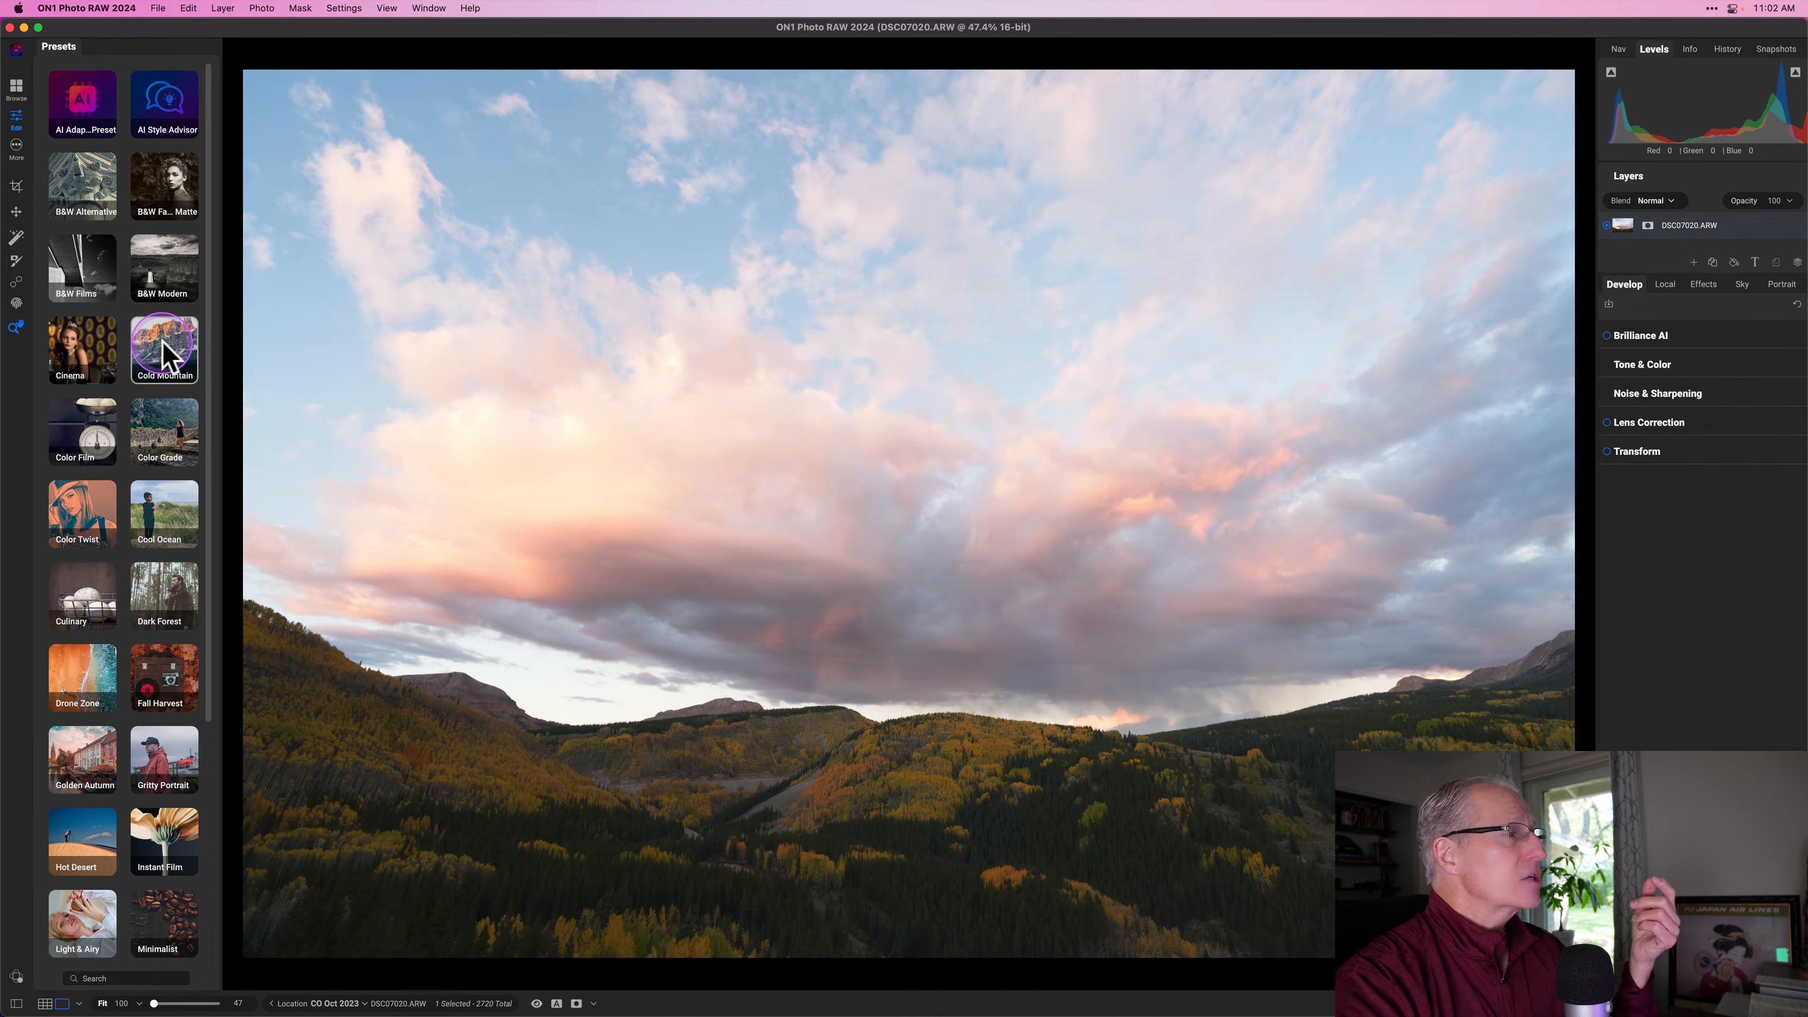
{"action": "left_click", "coordinate": [161, 339]}
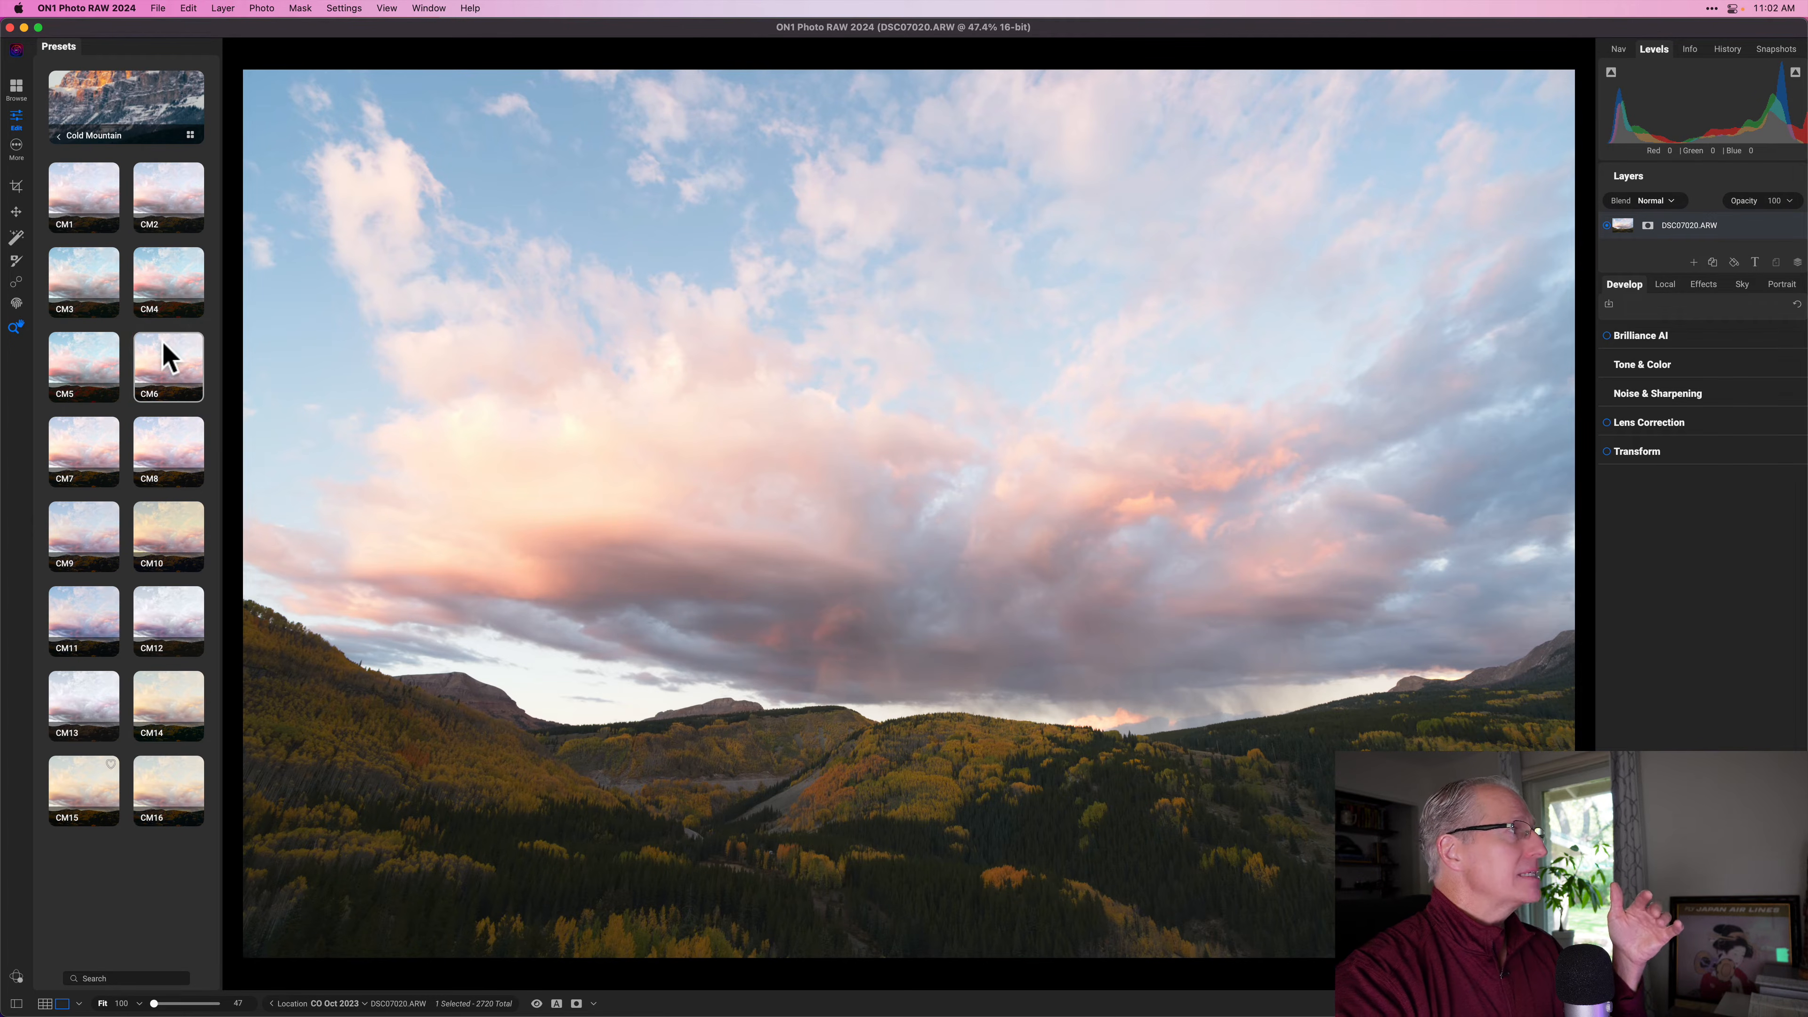
Preview several Cold Mountain presets on the photo in turn, including CM6, CM8, CM10 and CM11
{"action": "left_click", "coordinate": [160, 228]}
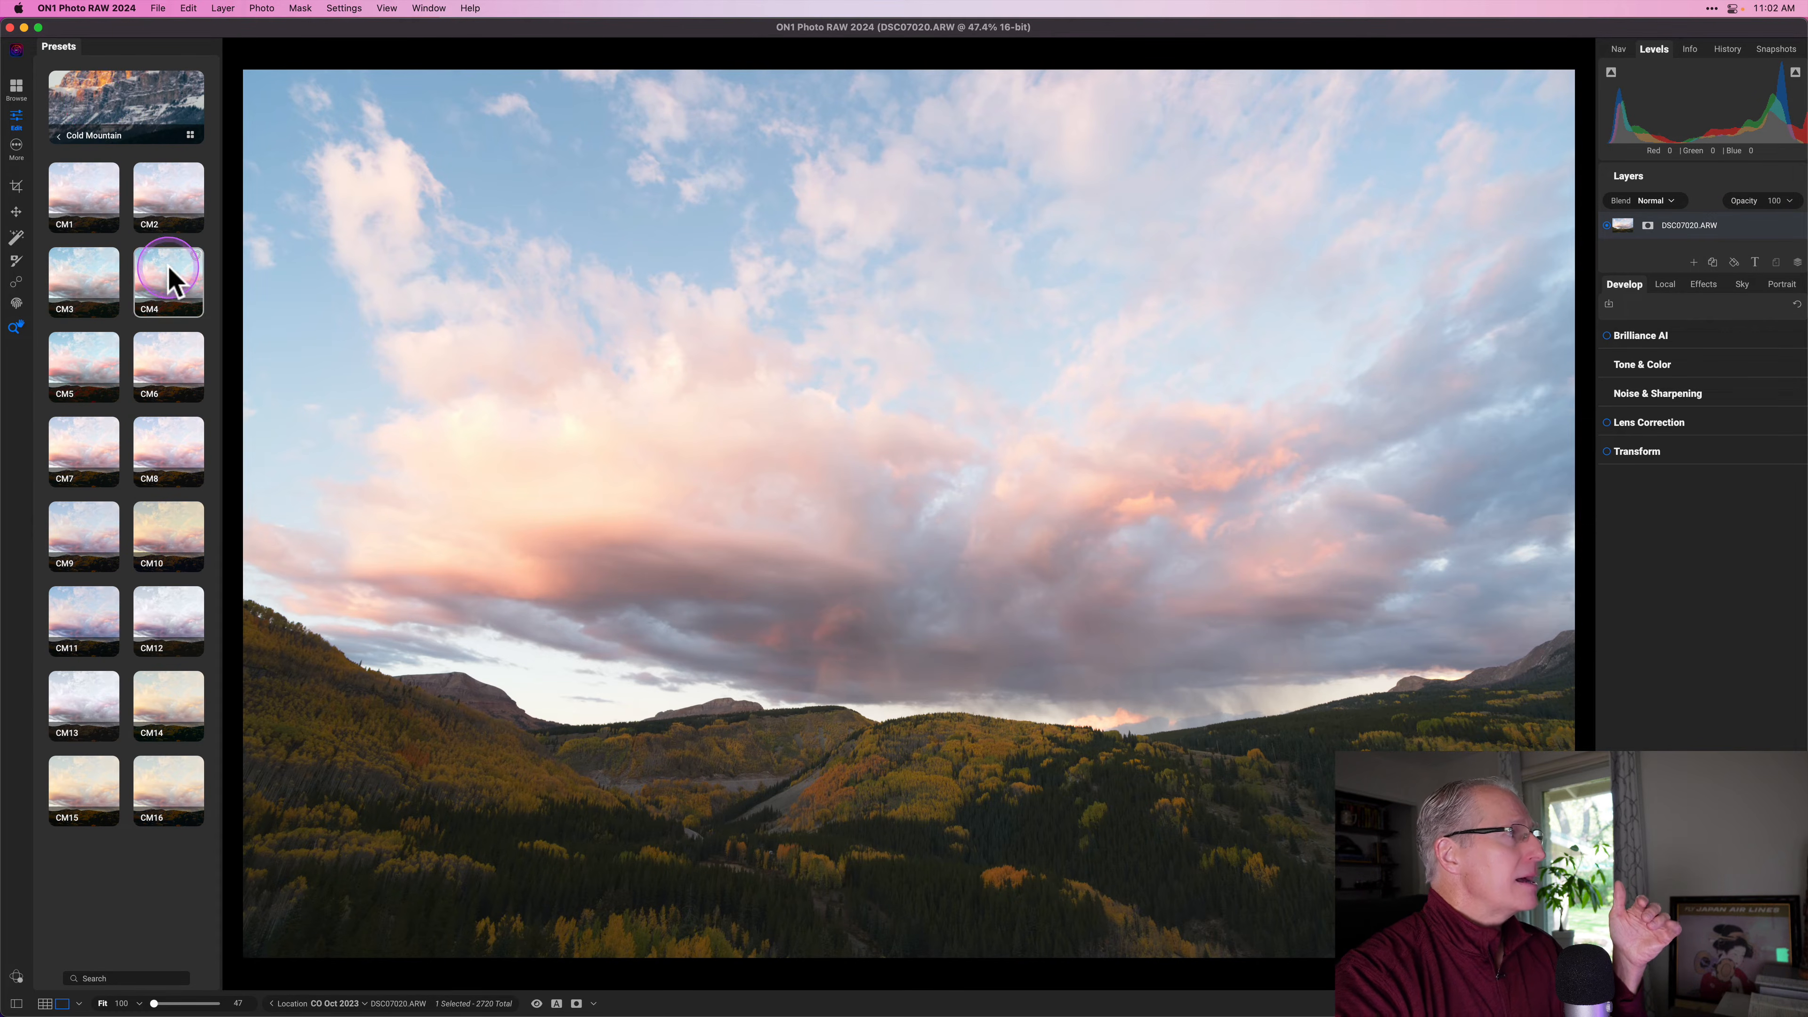
{"action": "left_click", "coordinate": [172, 354]}
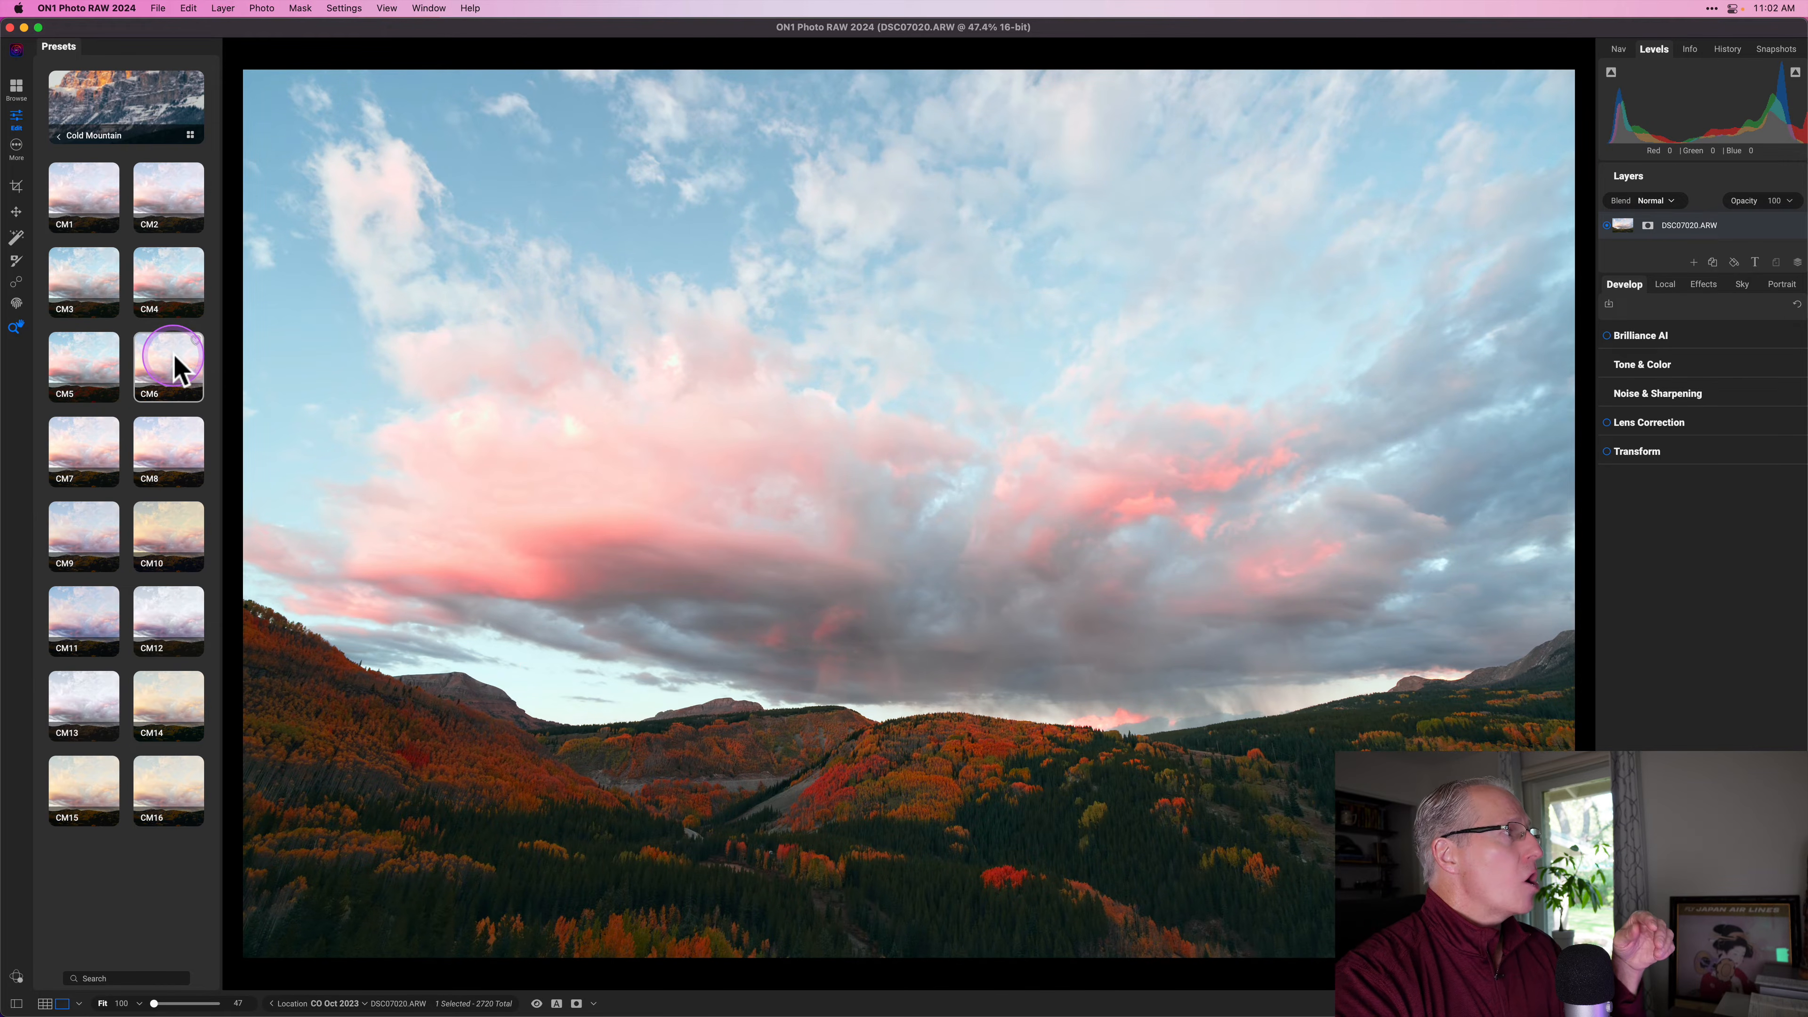
{"action": "left_click", "coordinate": [172, 431]}
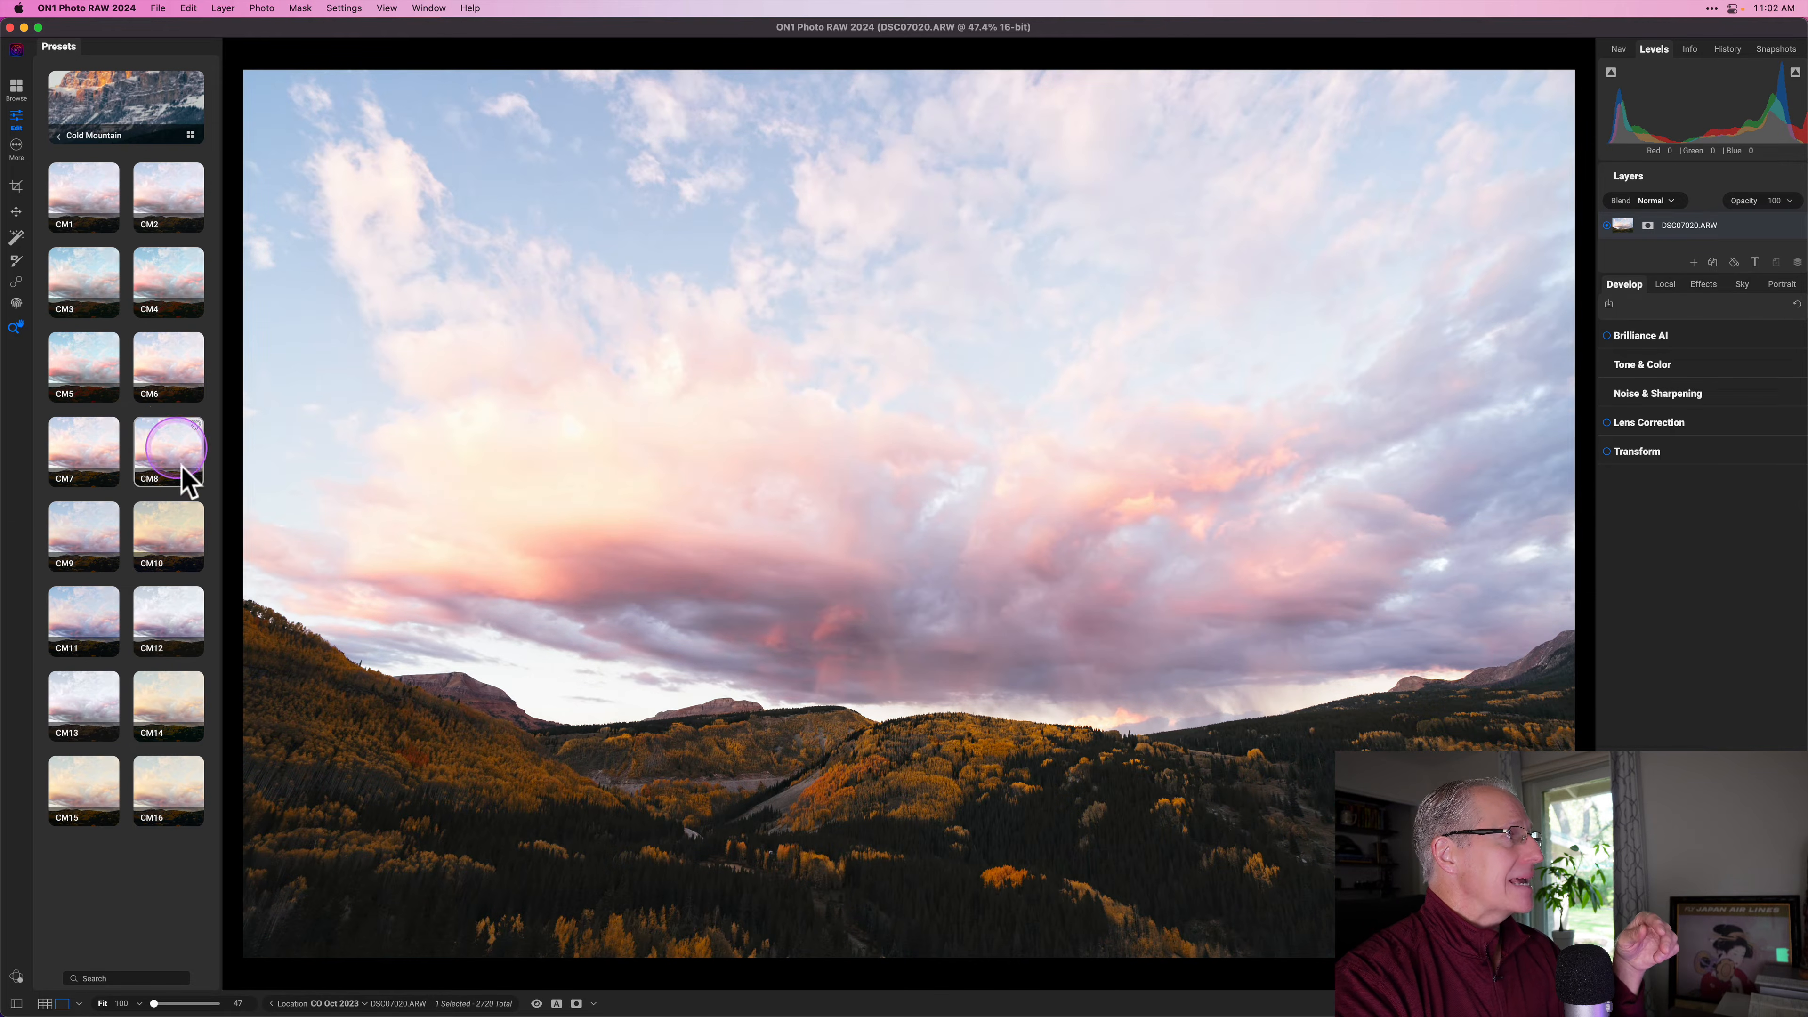
{"action": "left_click", "coordinate": [172, 535]}
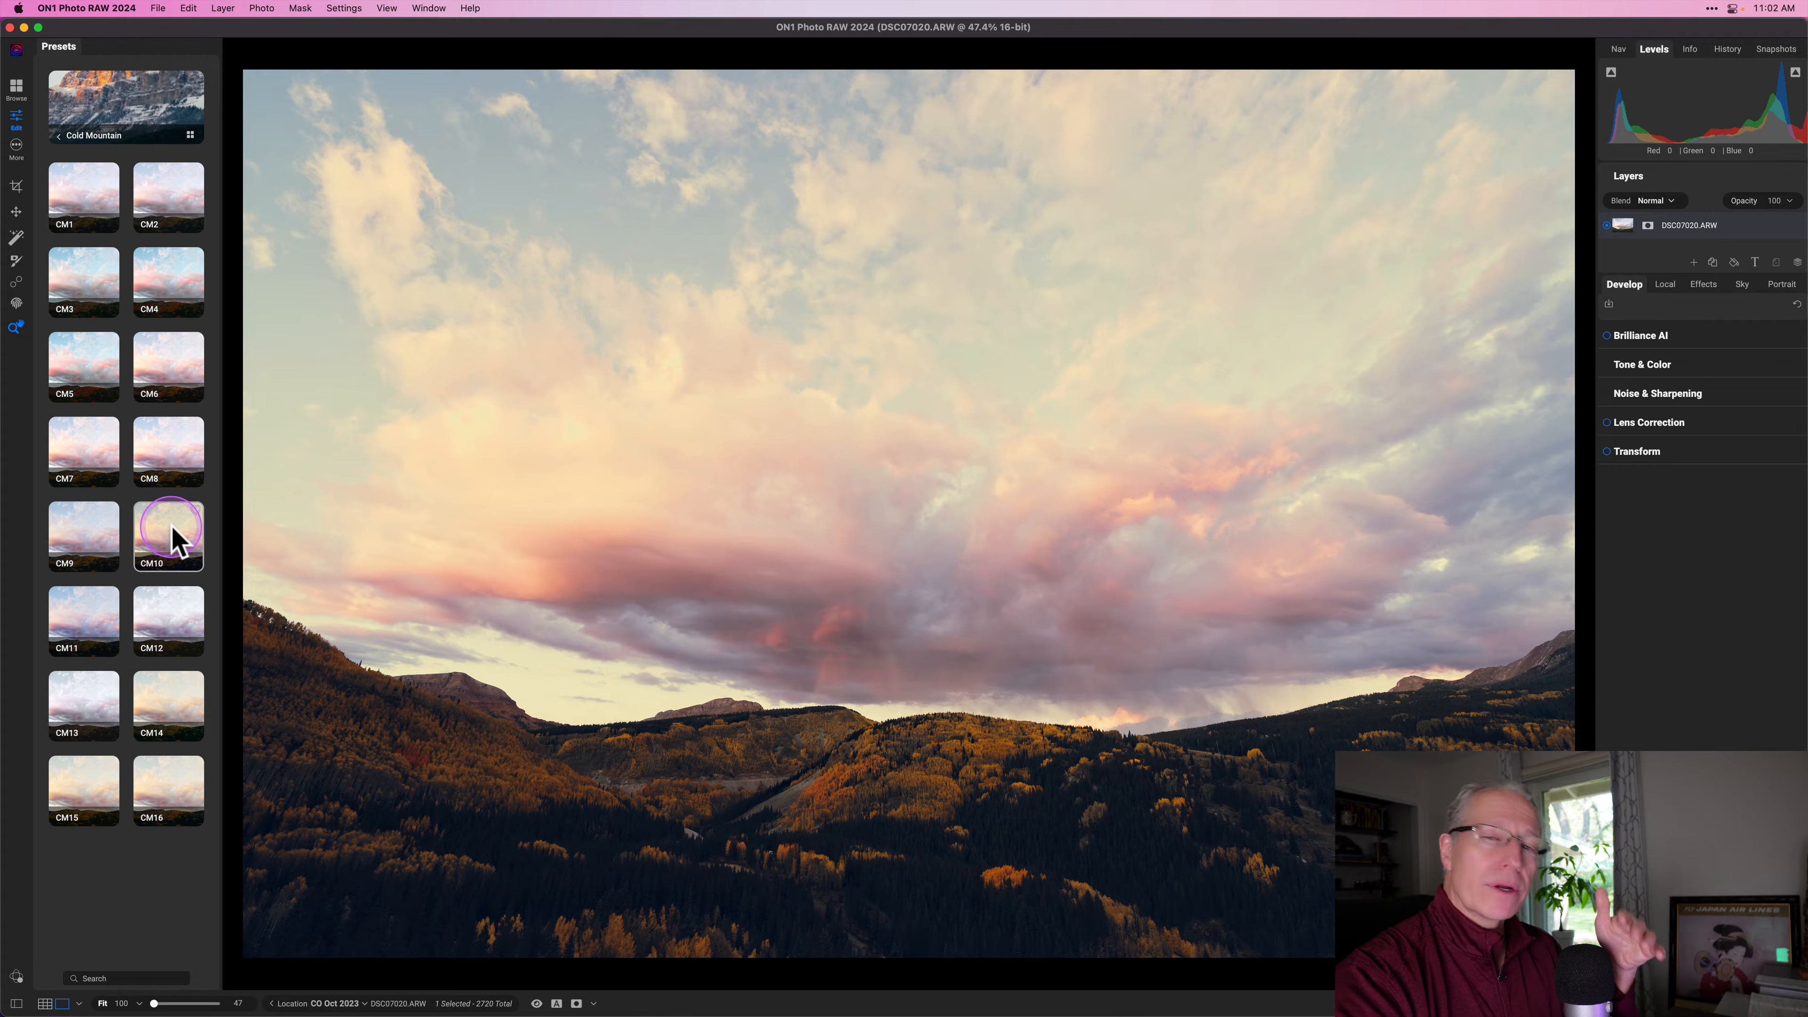
{"action": "left_click", "coordinate": [100, 608]}
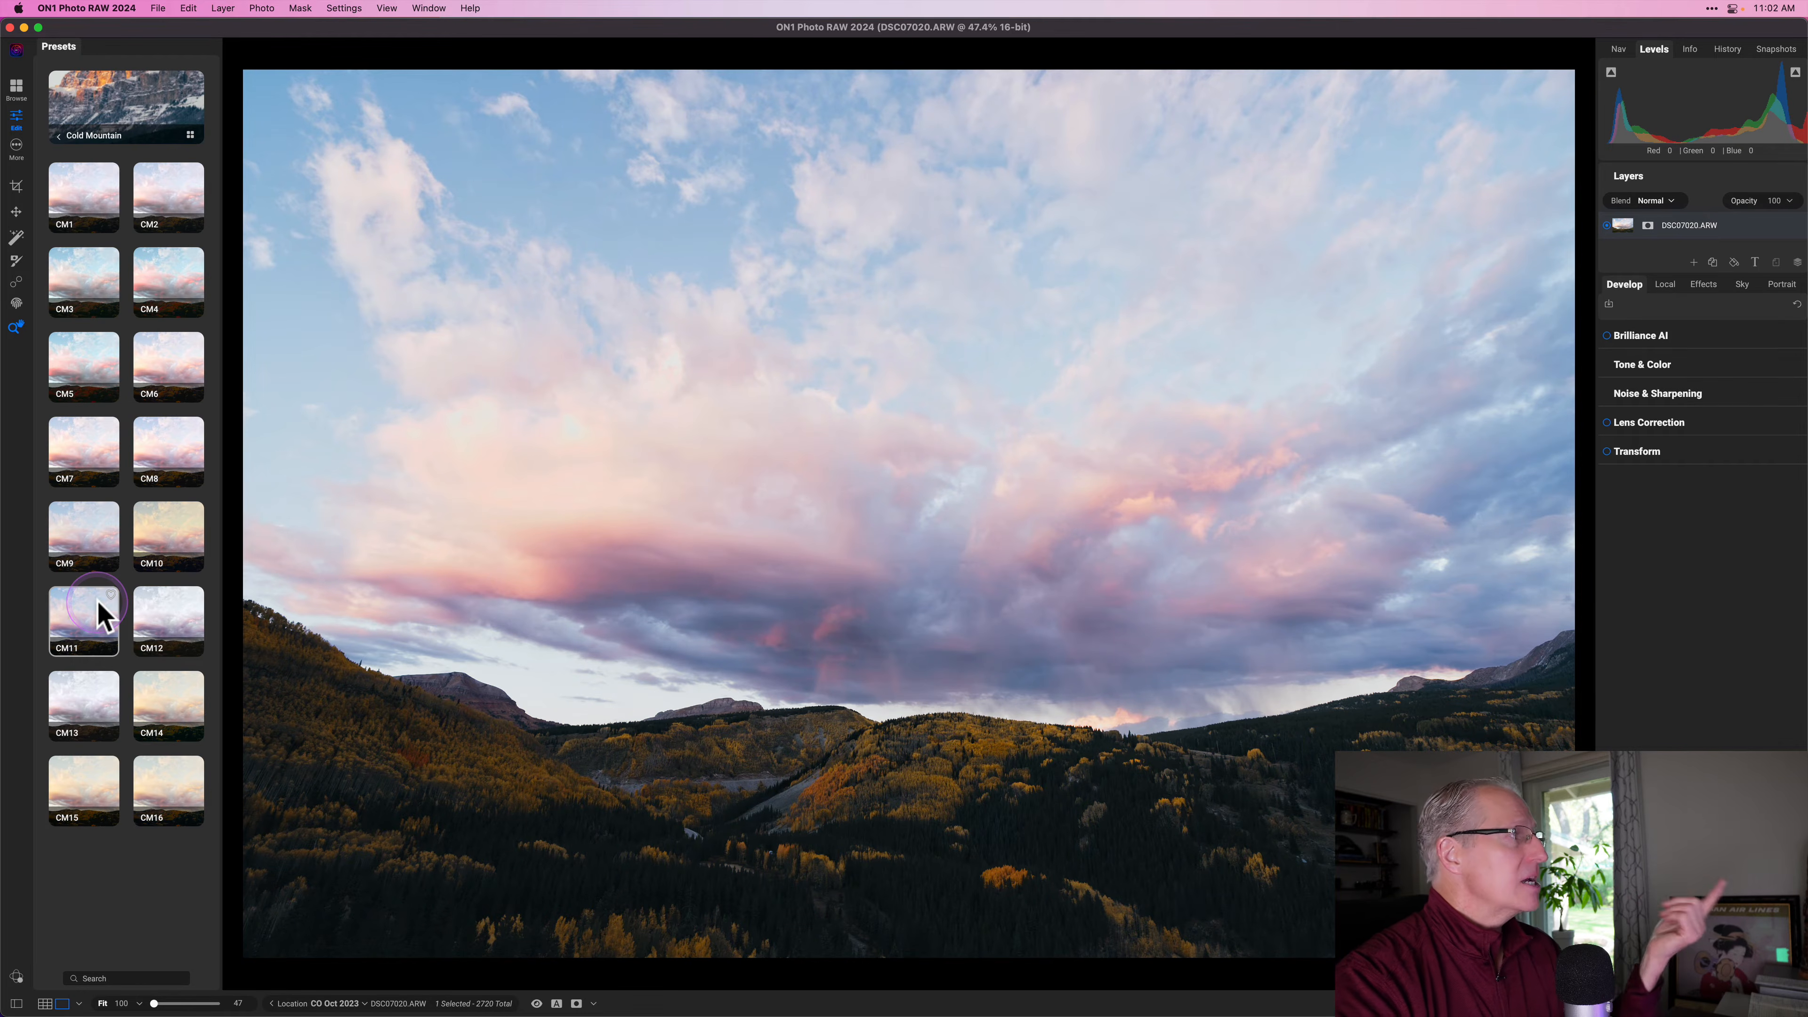
Apply the CM11 preset to DSC07020.ARW and set its fade slider to full strength
{"action": "left_click", "coordinate": [98, 604]}
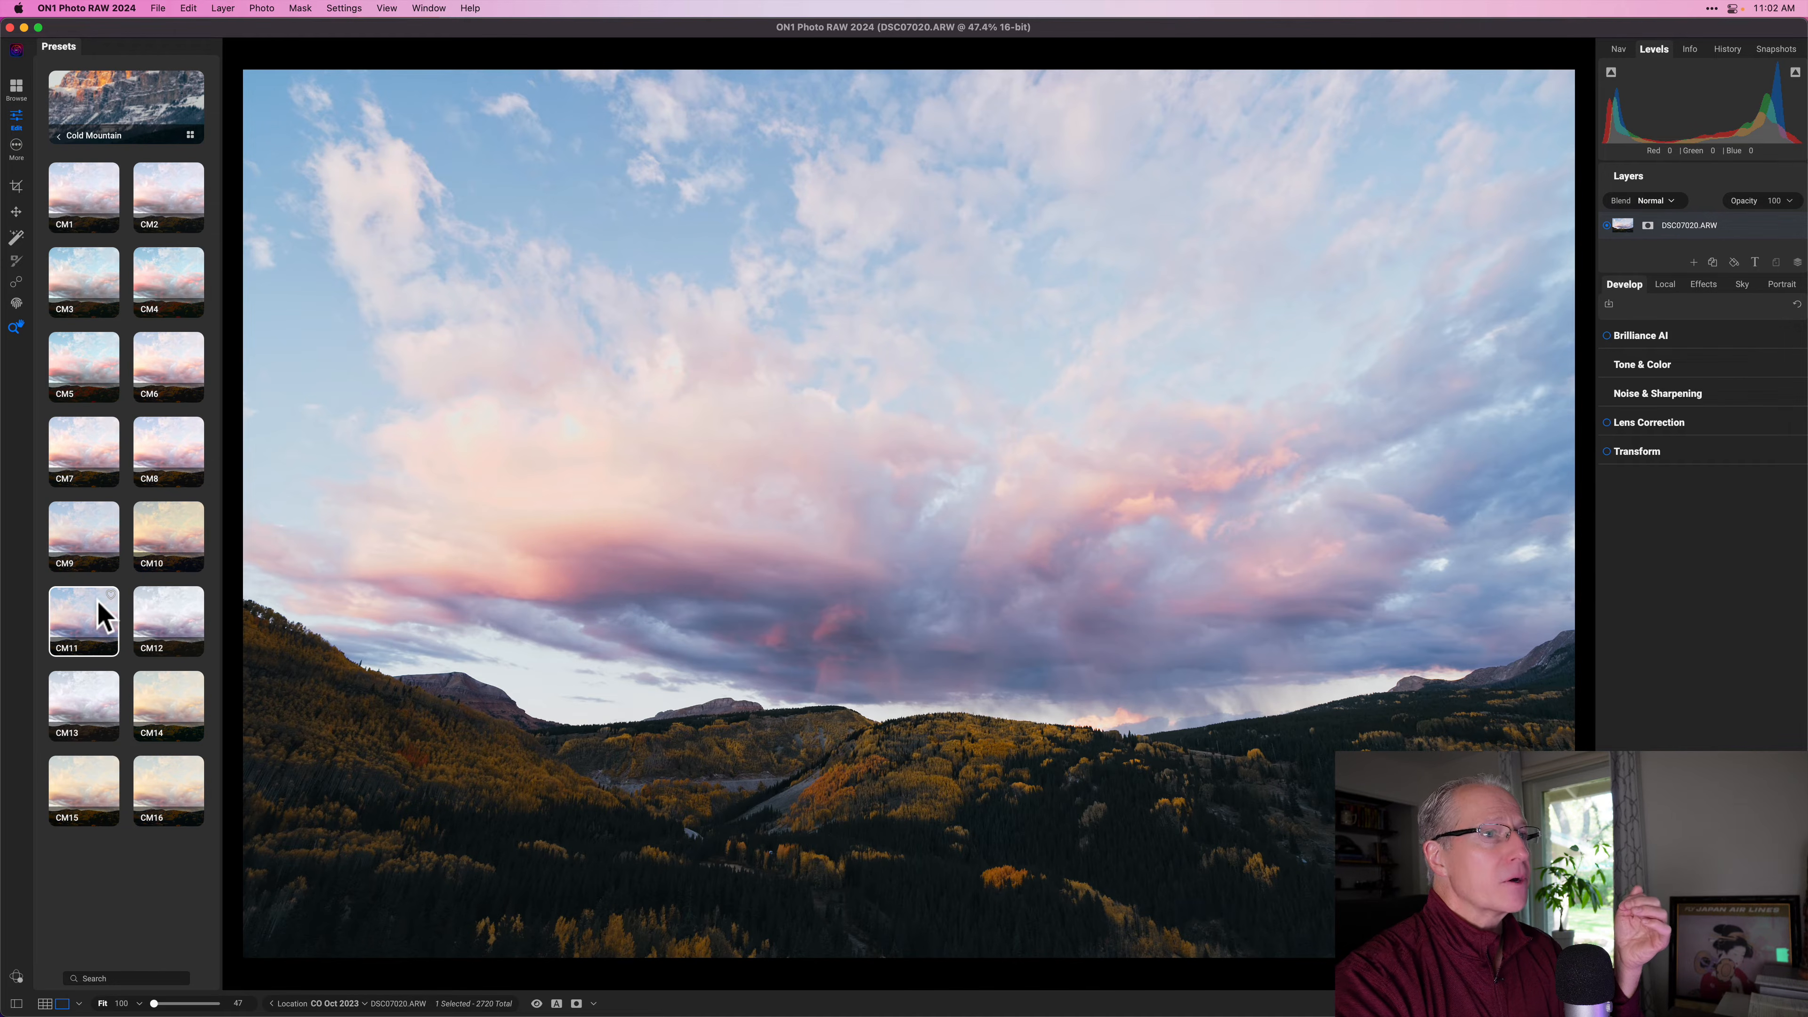
{"action": "left_click", "coordinate": [107, 623]}
{"action": "left_click_drag", "start_coordinate": [89, 617], "coordinate": [151, 614]}
{"action": "left_click", "coordinate": [1053, 537]}
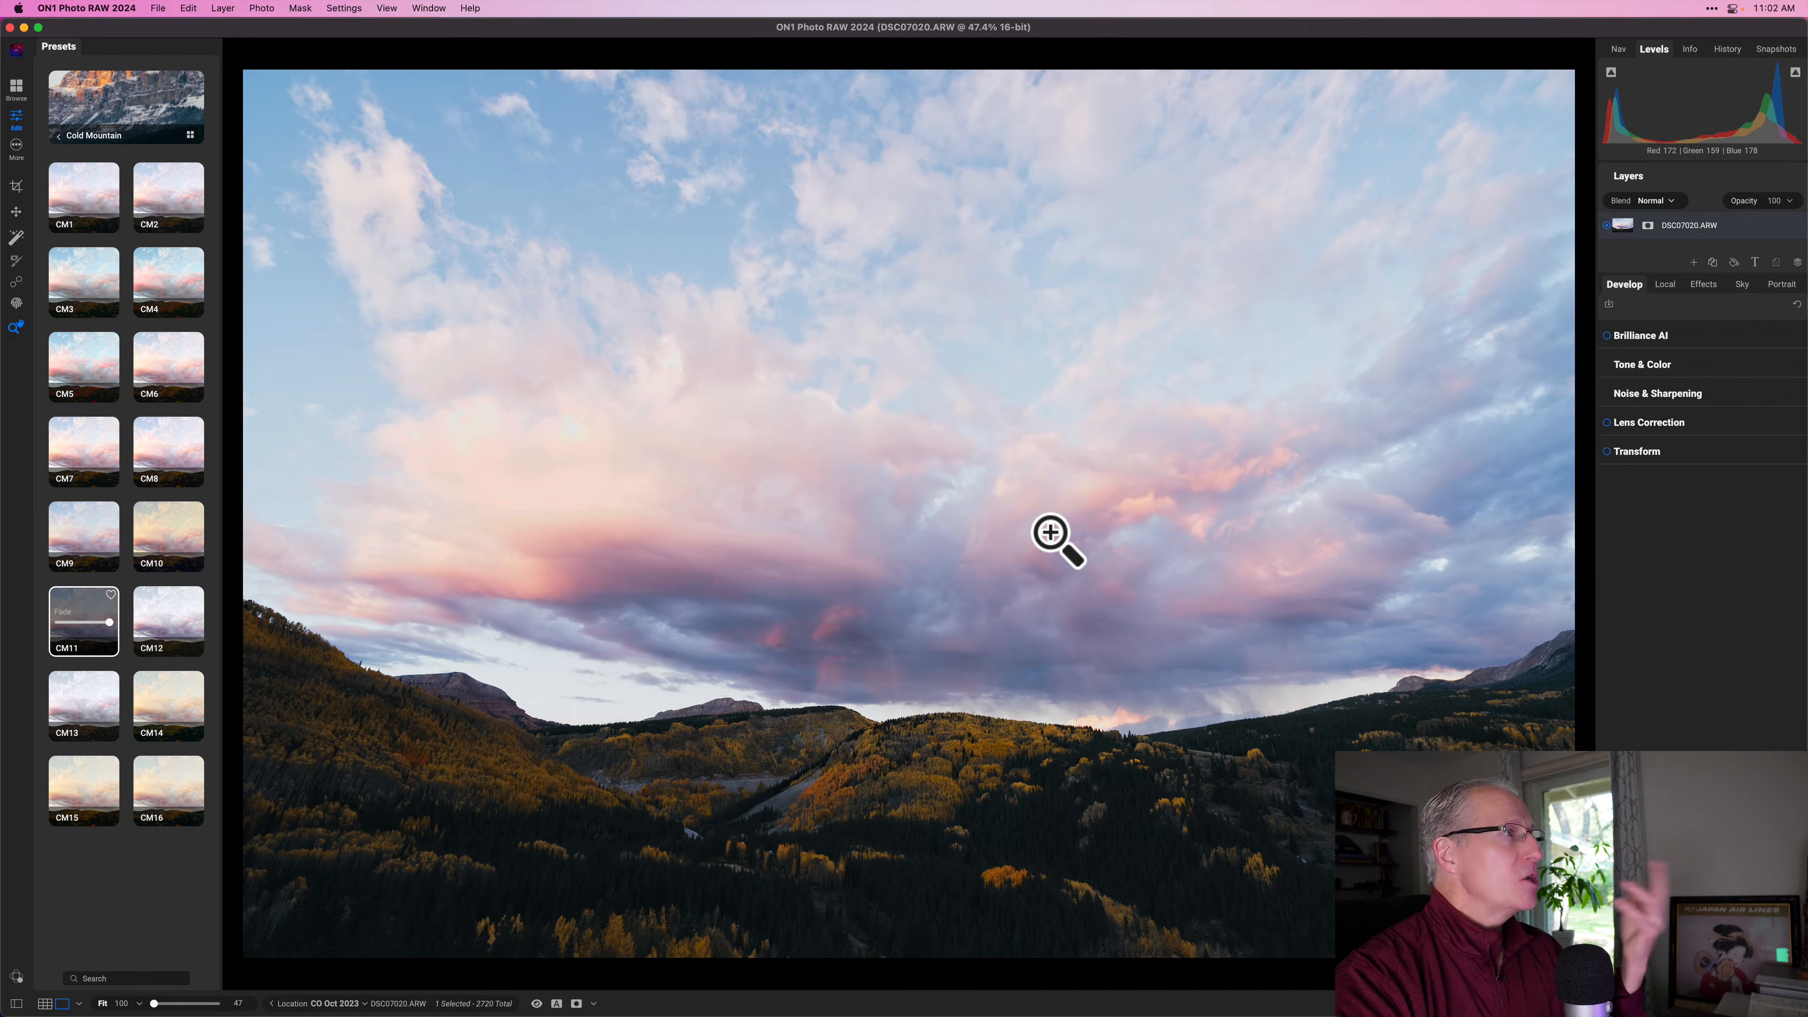
{"action": "left_click", "coordinate": [329, 682]}
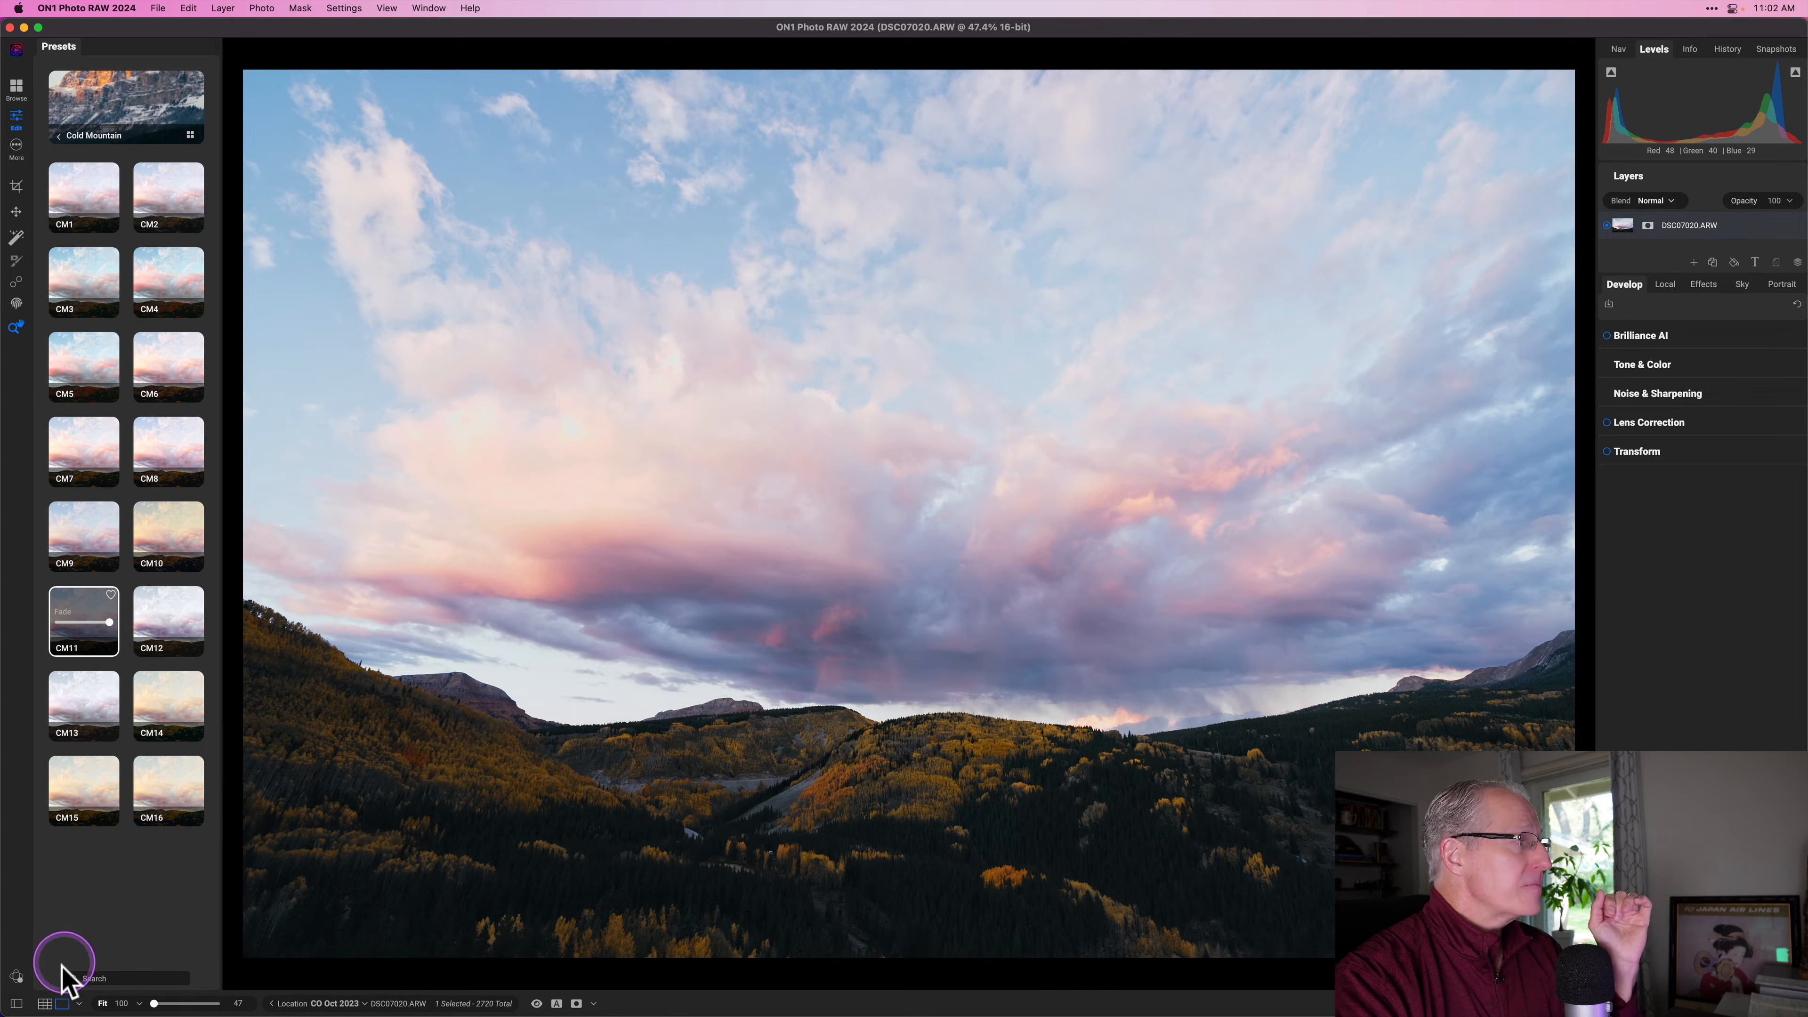
Hide the presets, review the filters CM11 added under Effects, and collapse the Photo Filter settings
{"action": "left_click", "coordinate": [16, 1003]}
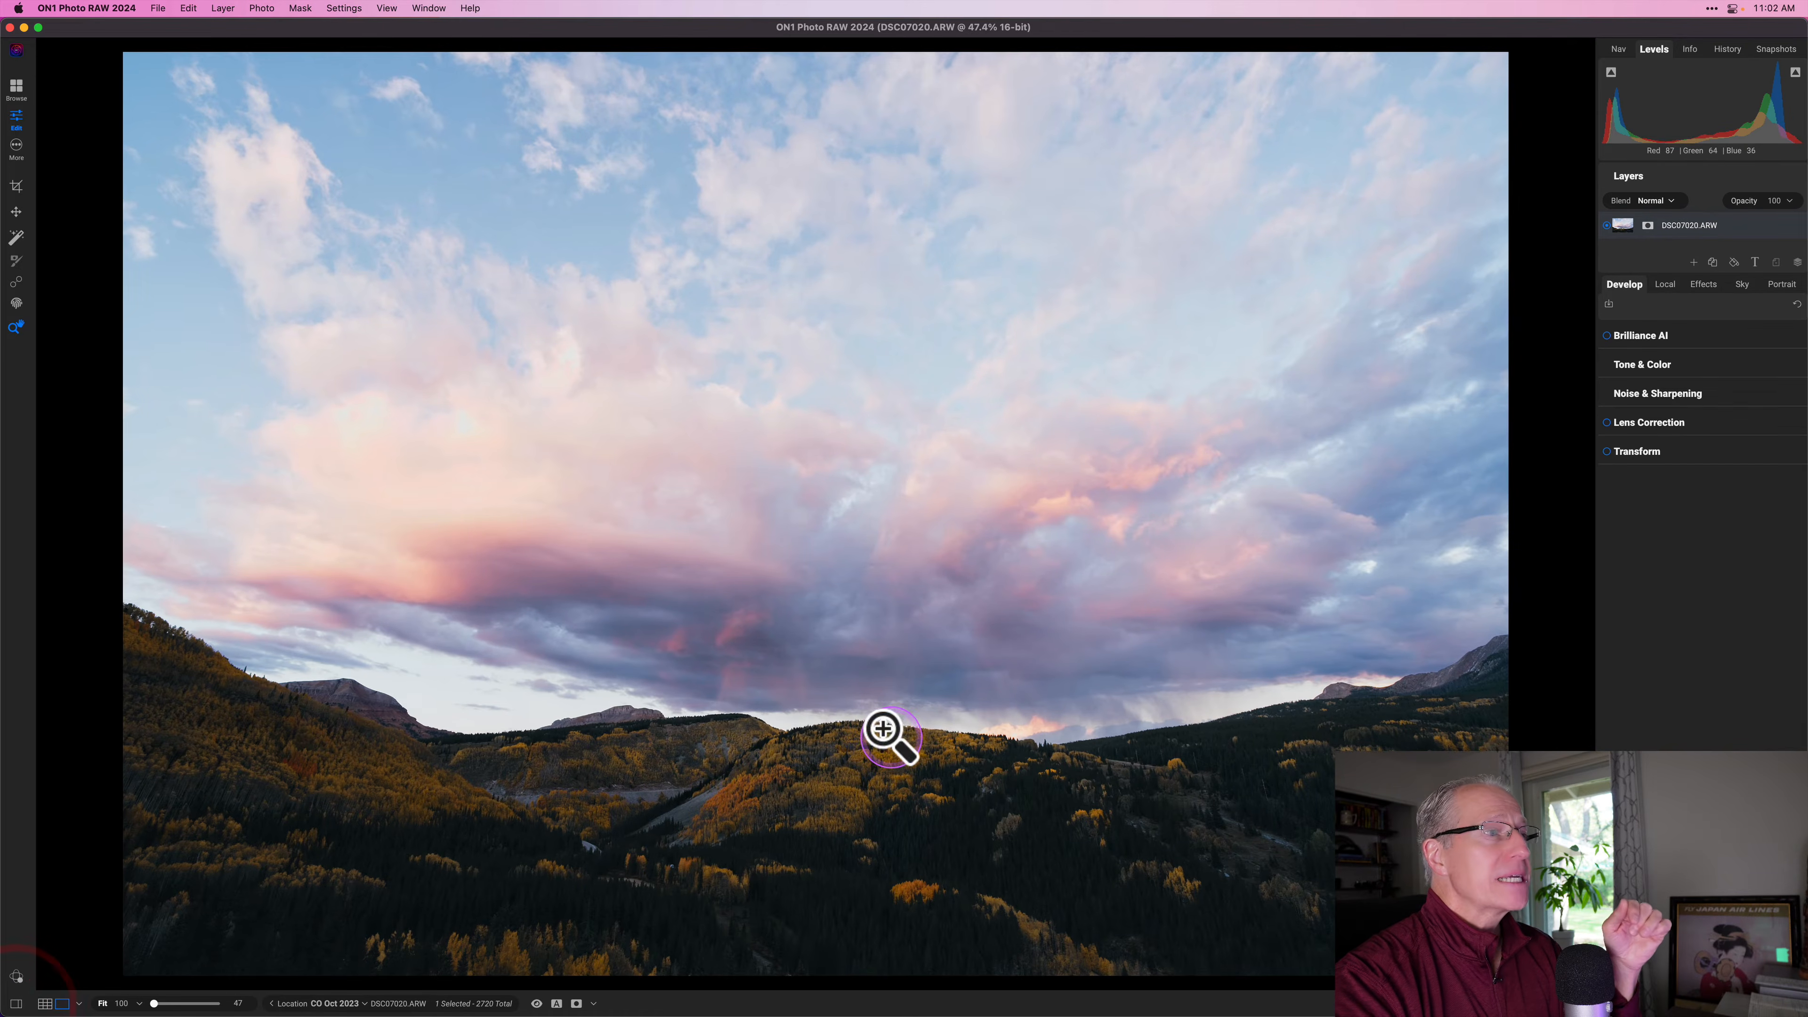
{"action": "left_click", "coordinate": [1706, 286]}
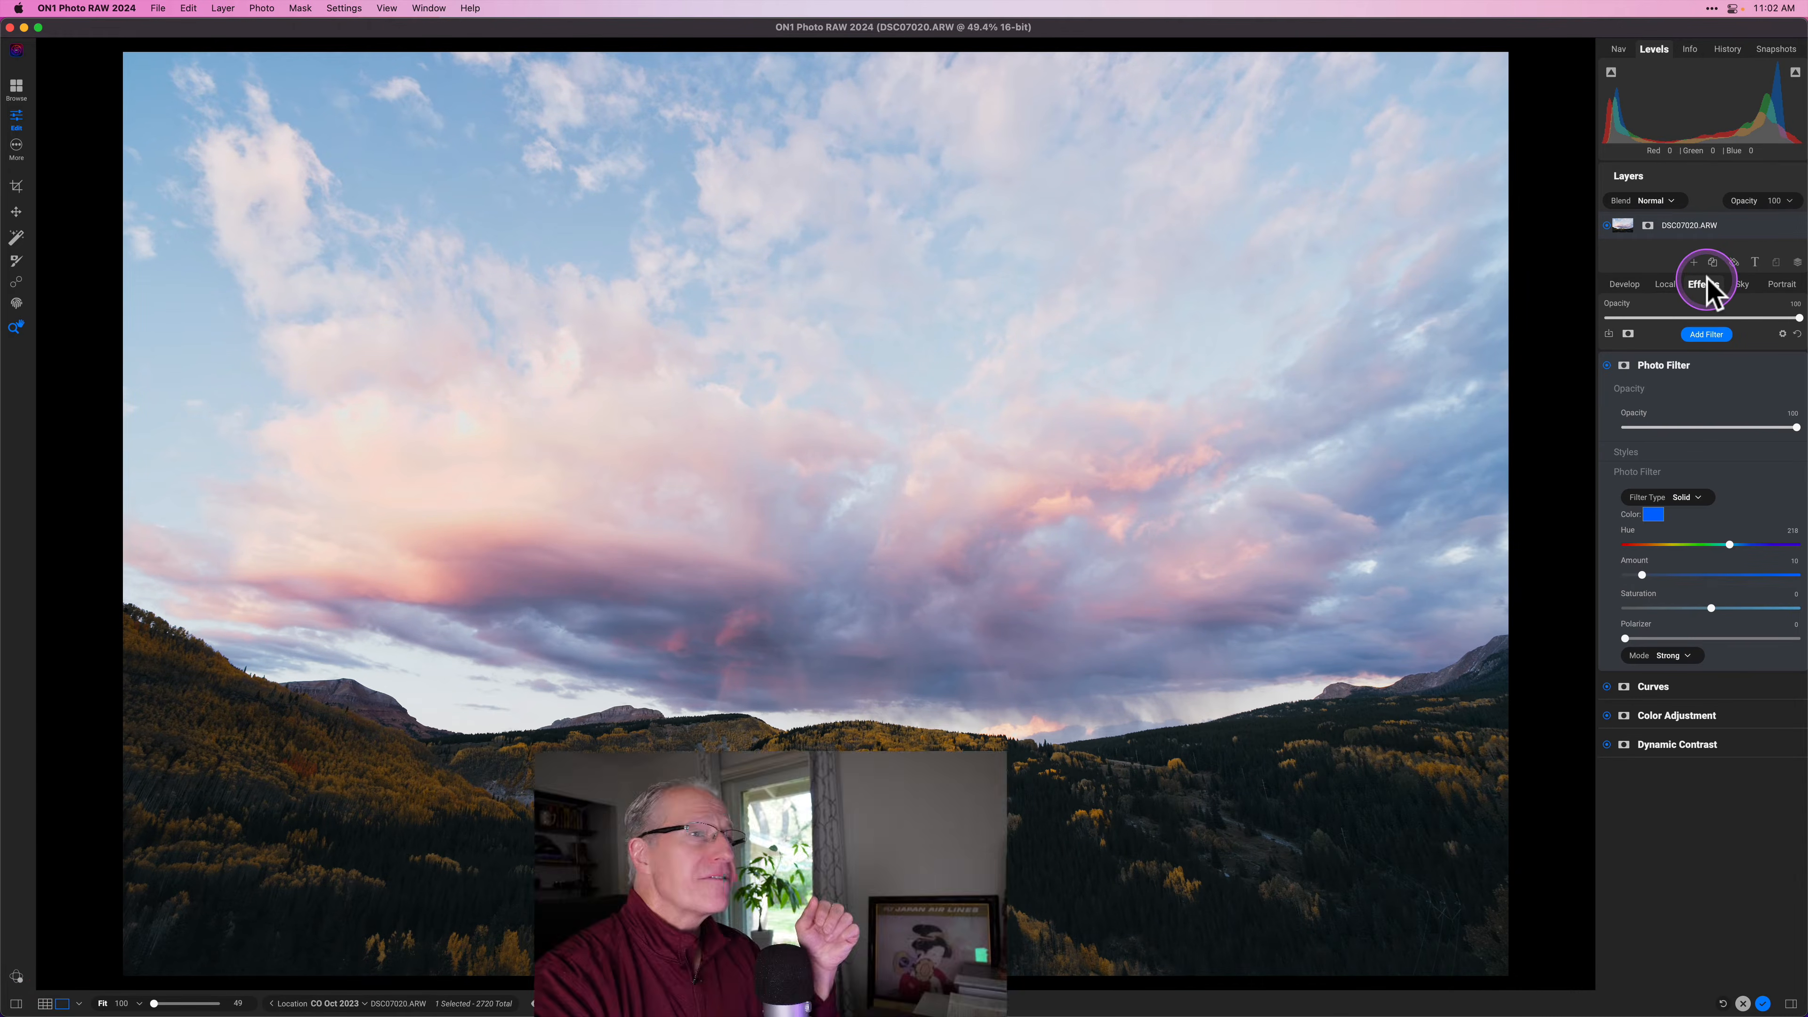
{"action": "left_click", "coordinate": [1703, 369]}
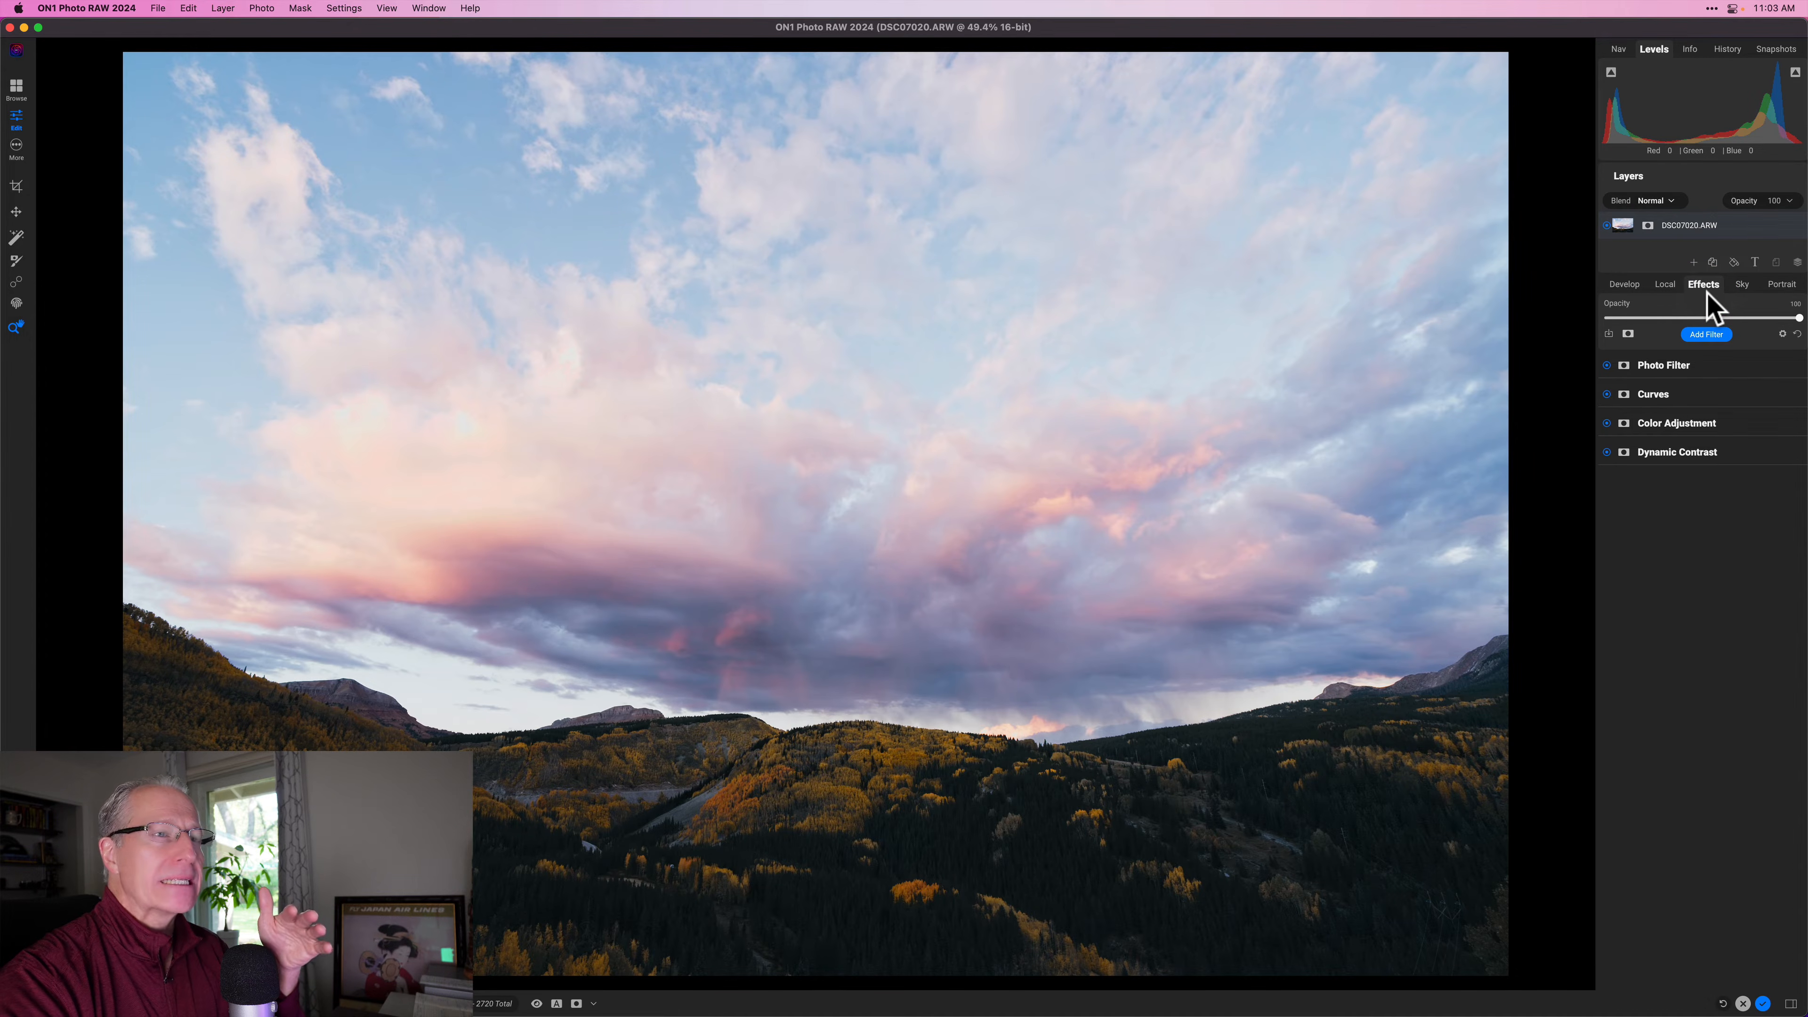
{"action": "left_click", "coordinate": [1571, 449]}
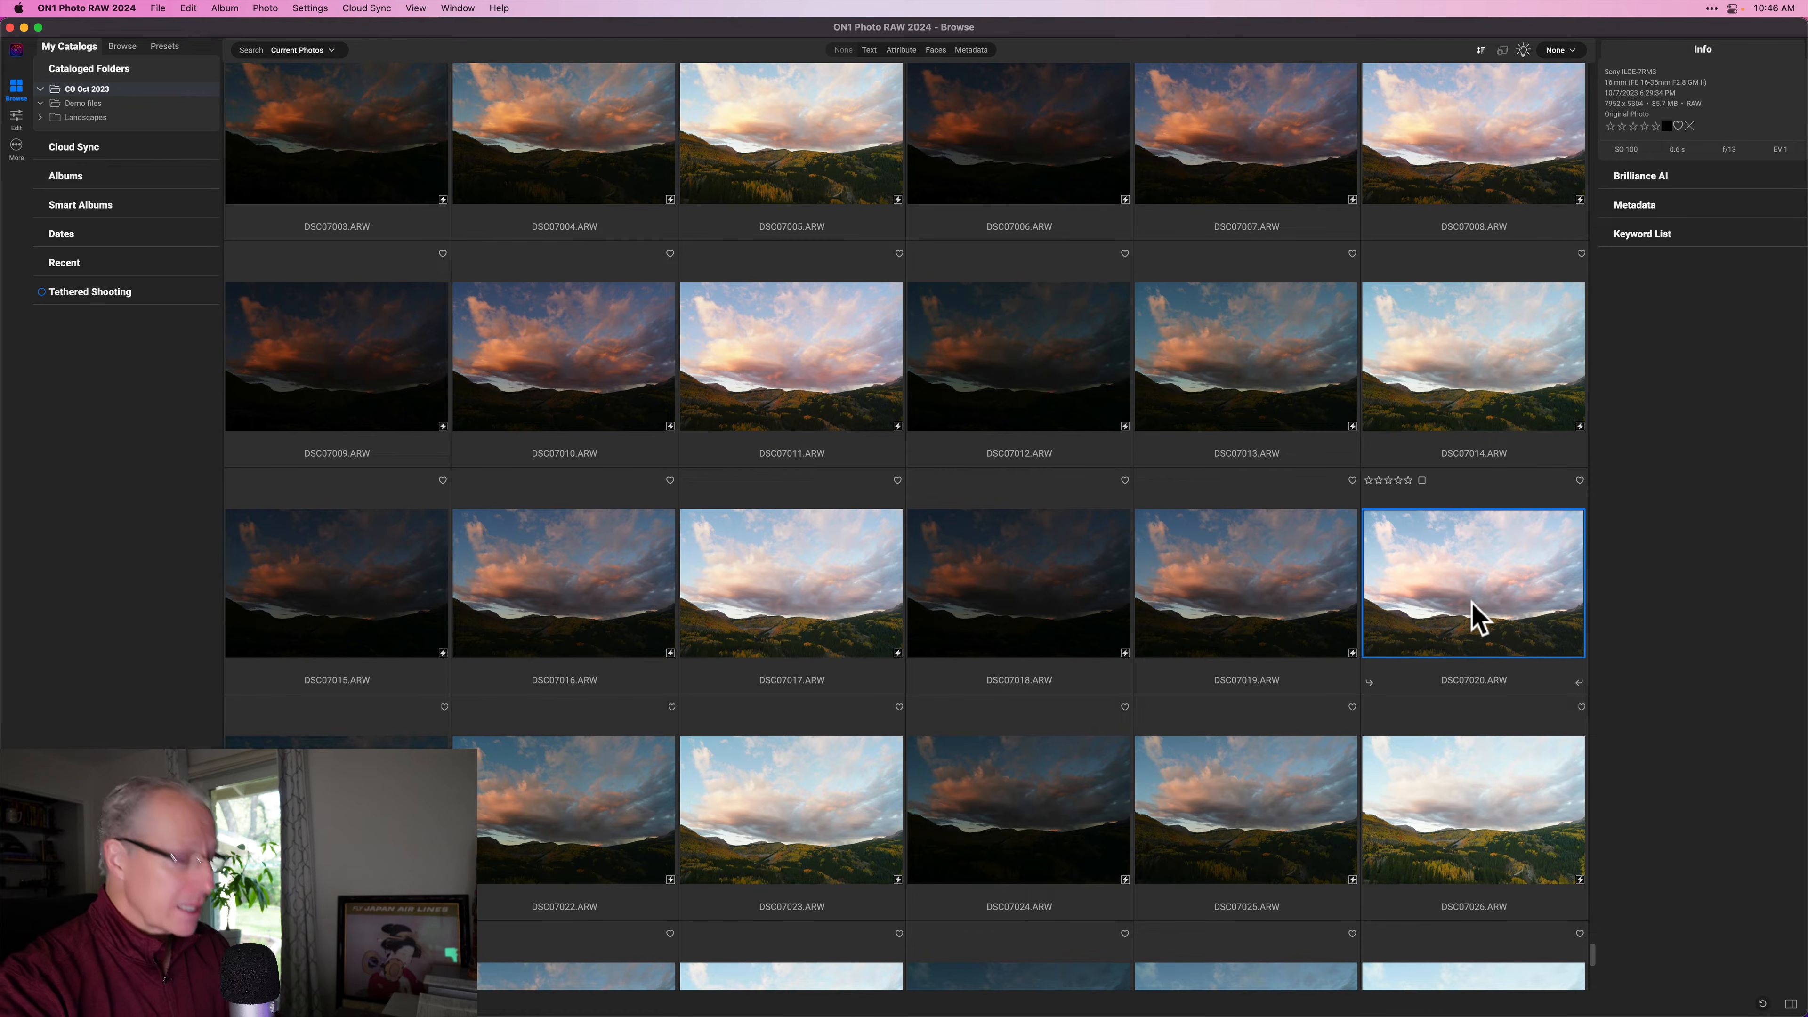
Open DSC07020.ARW from Browse in Edit and look through the additional modules and sharing options, then close the list
{"action": "double_click", "coordinate": [1474, 616]}
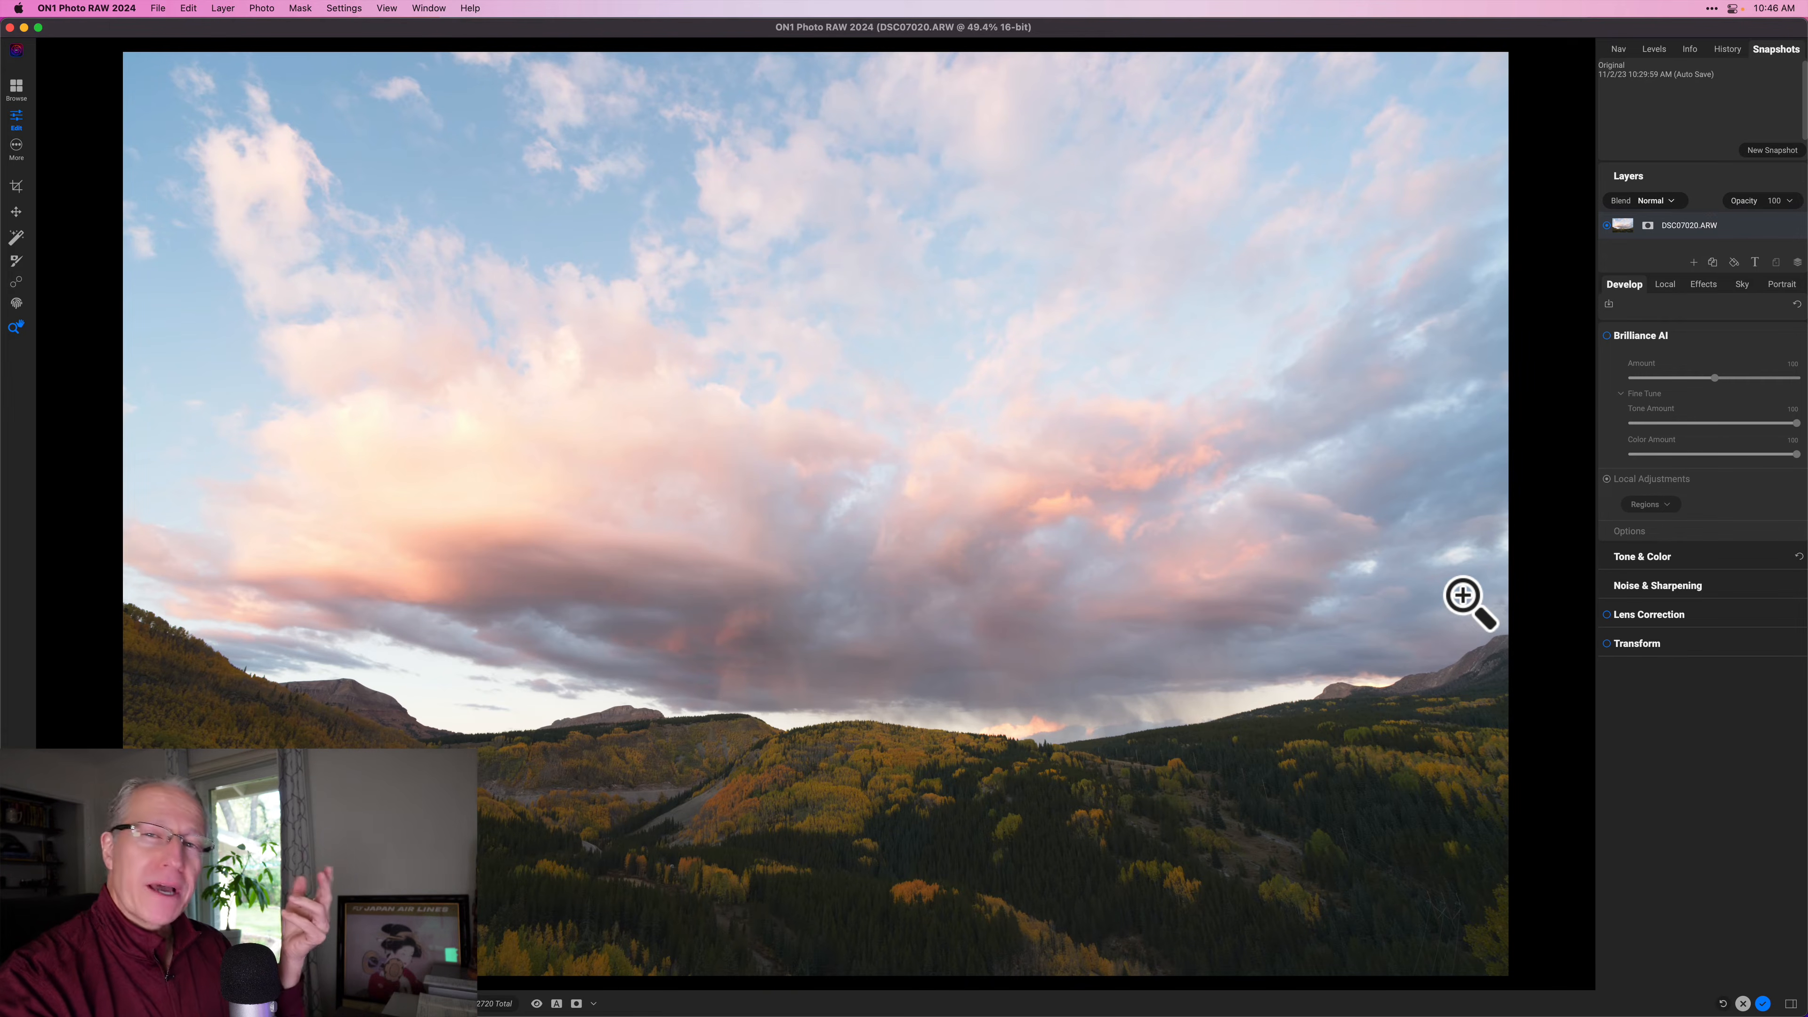
{"action": "left_click", "coordinate": [15, 92]}
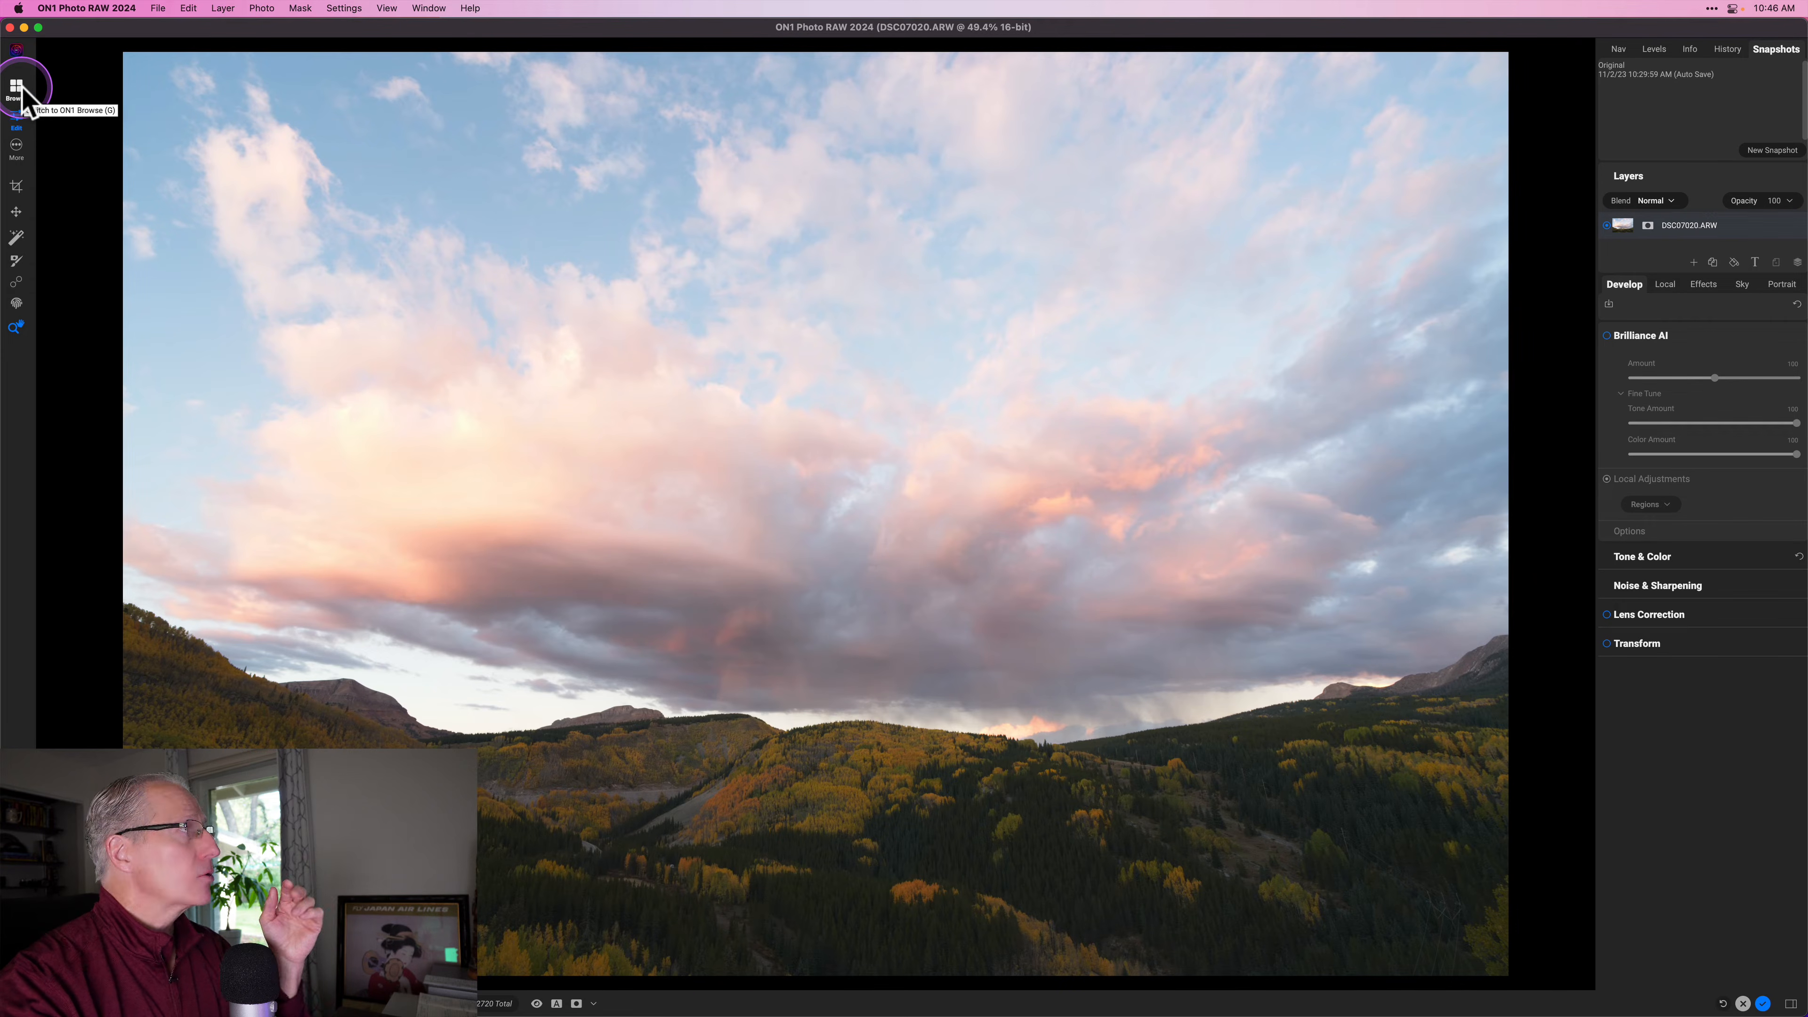
{"action": "left_click", "coordinate": [19, 144]}
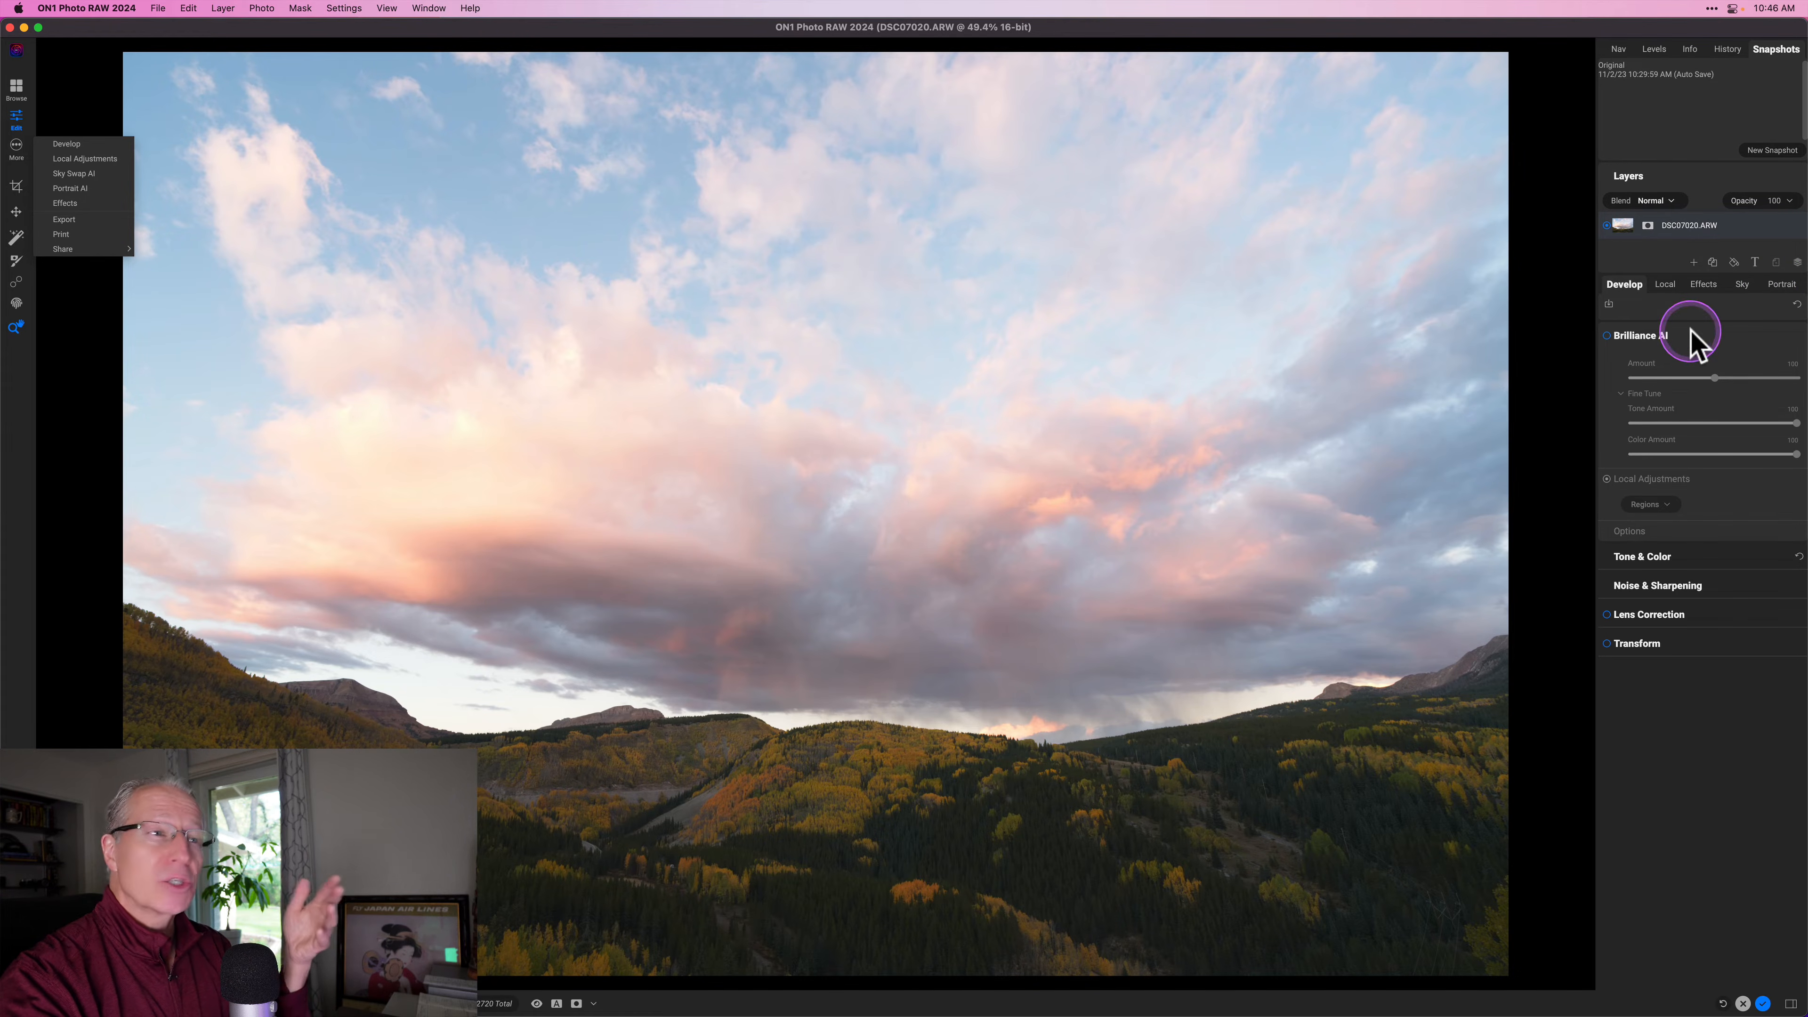
{"action": "mouse_move", "coordinate": [85, 249]}
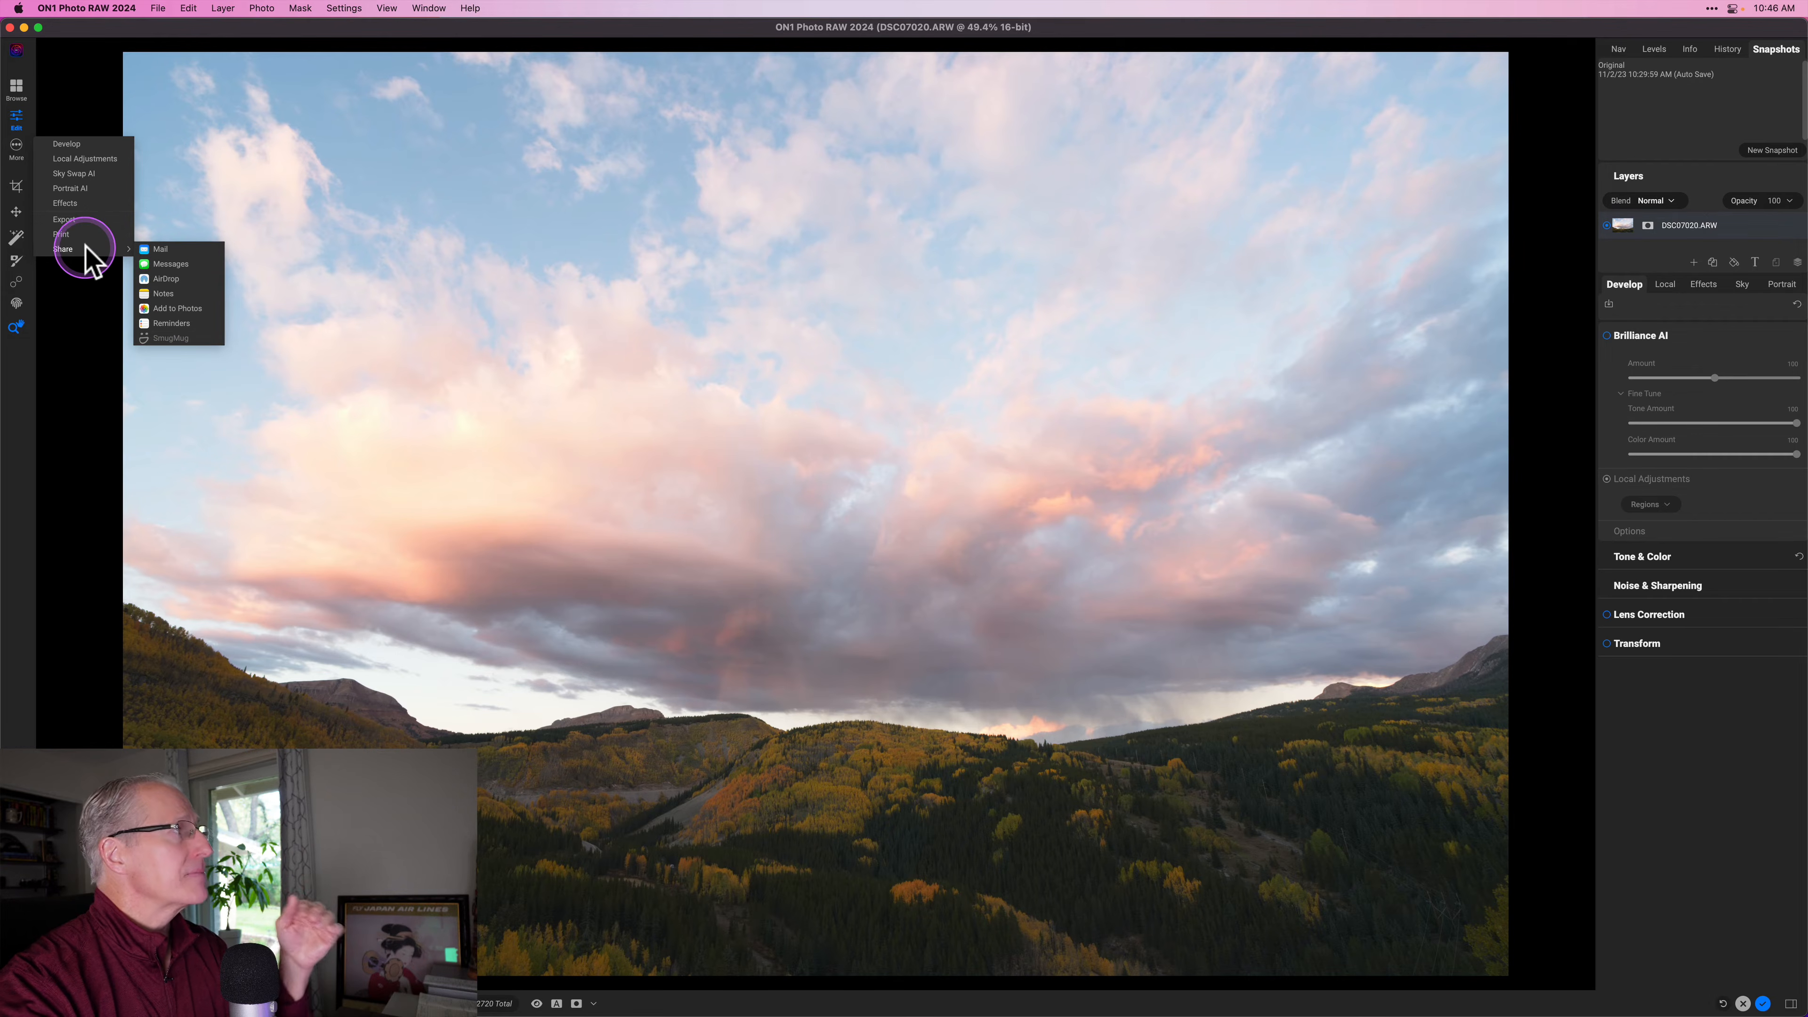
{"action": "left_click", "coordinate": [80, 290]}
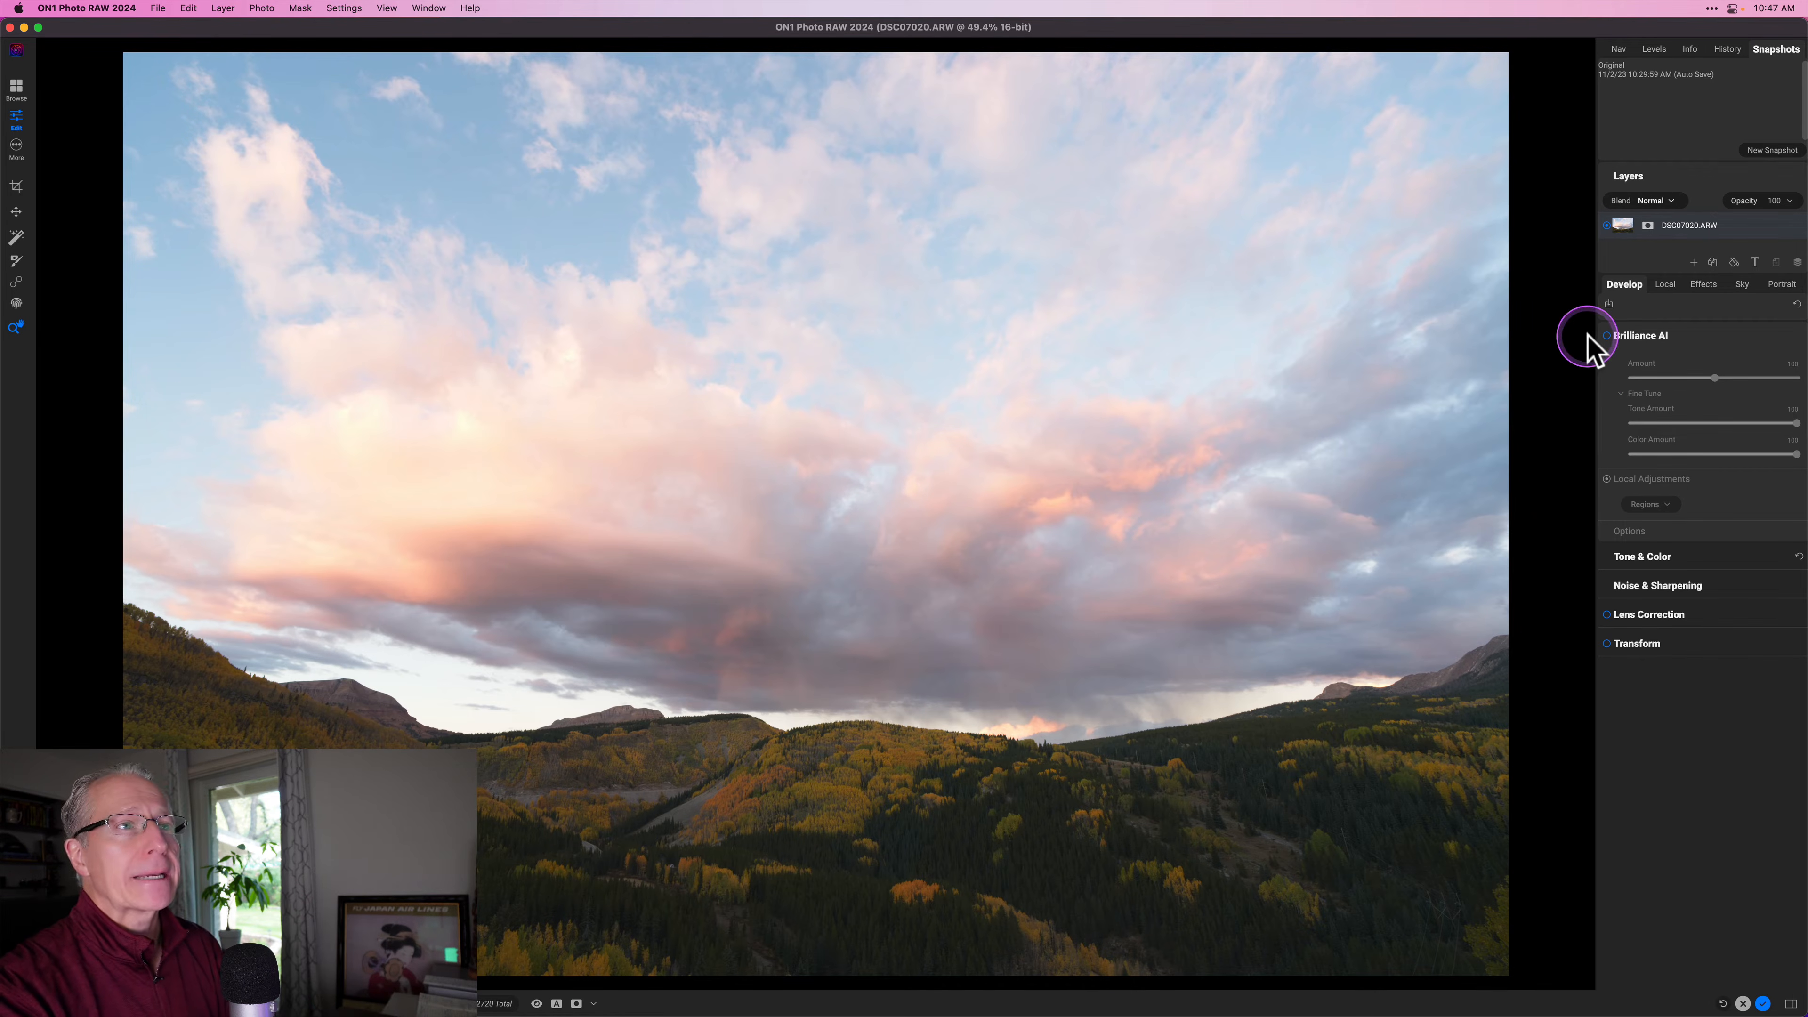
Show the photo navigator, inspect different areas of the photo at 100% zoom, and fit the whole photo in view again
{"action": "left_click", "coordinate": [1619, 48]}
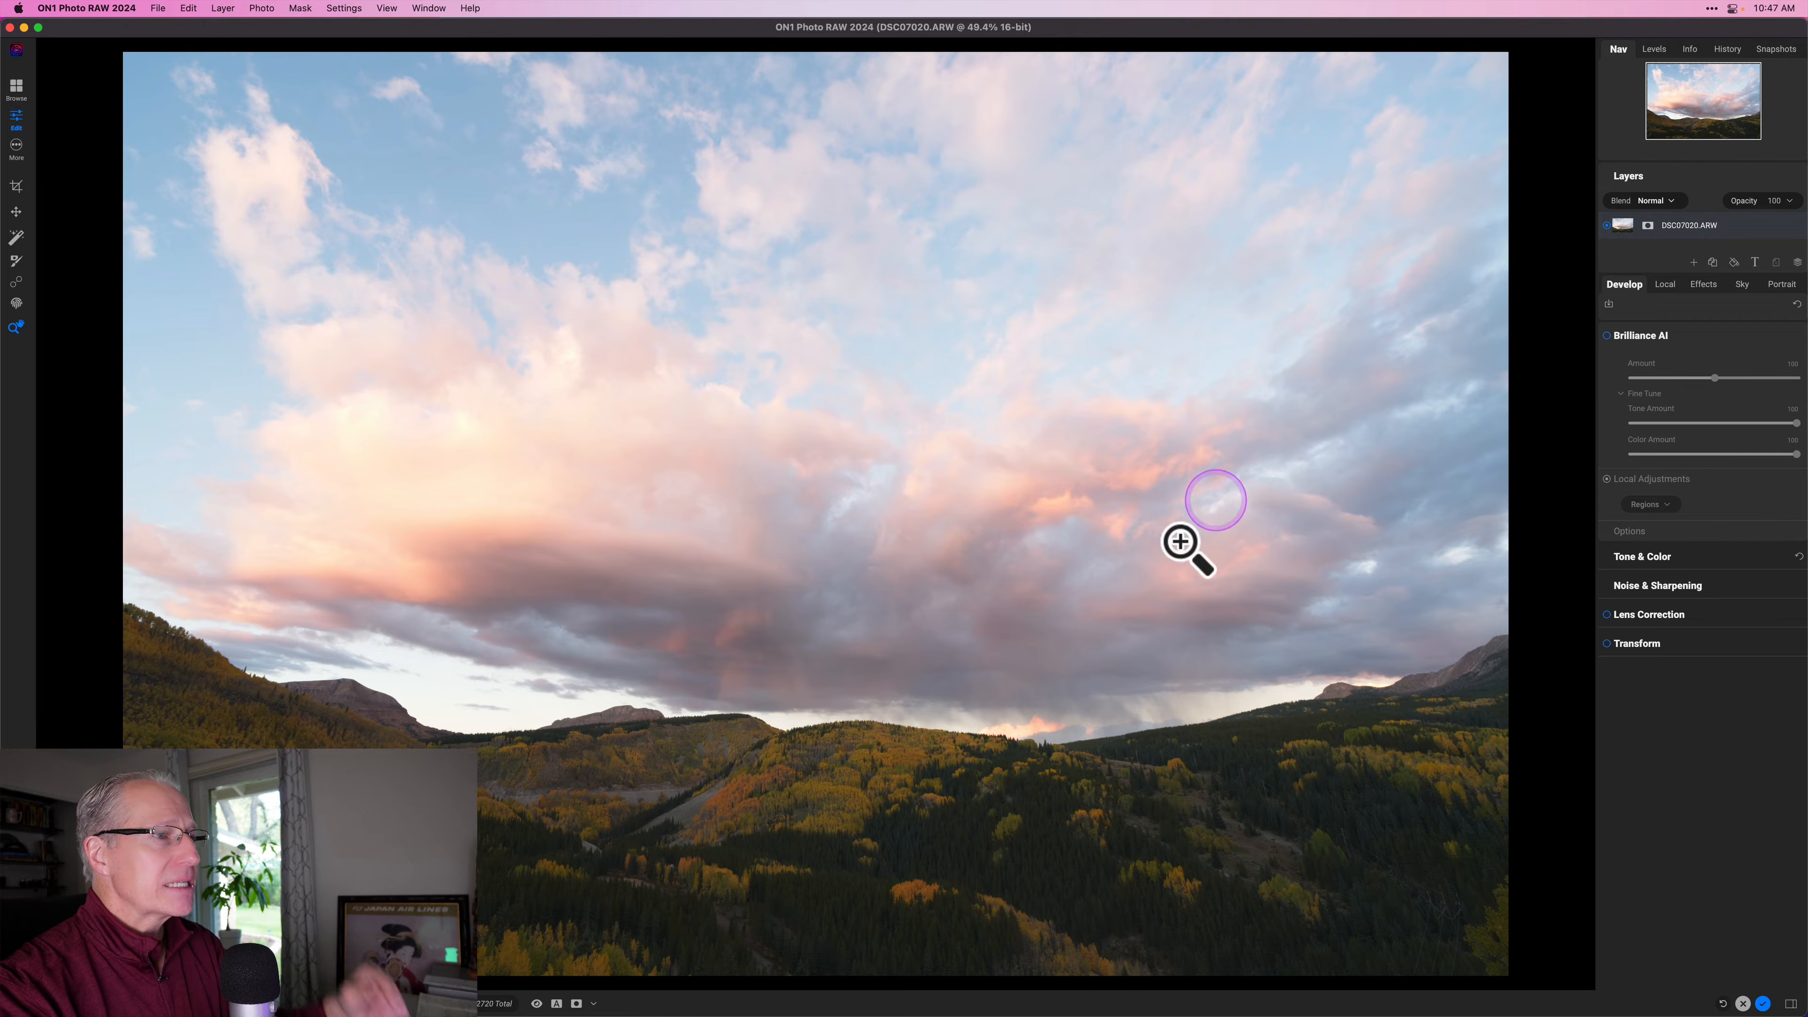
{"action": "left_click", "coordinate": [1162, 714]}
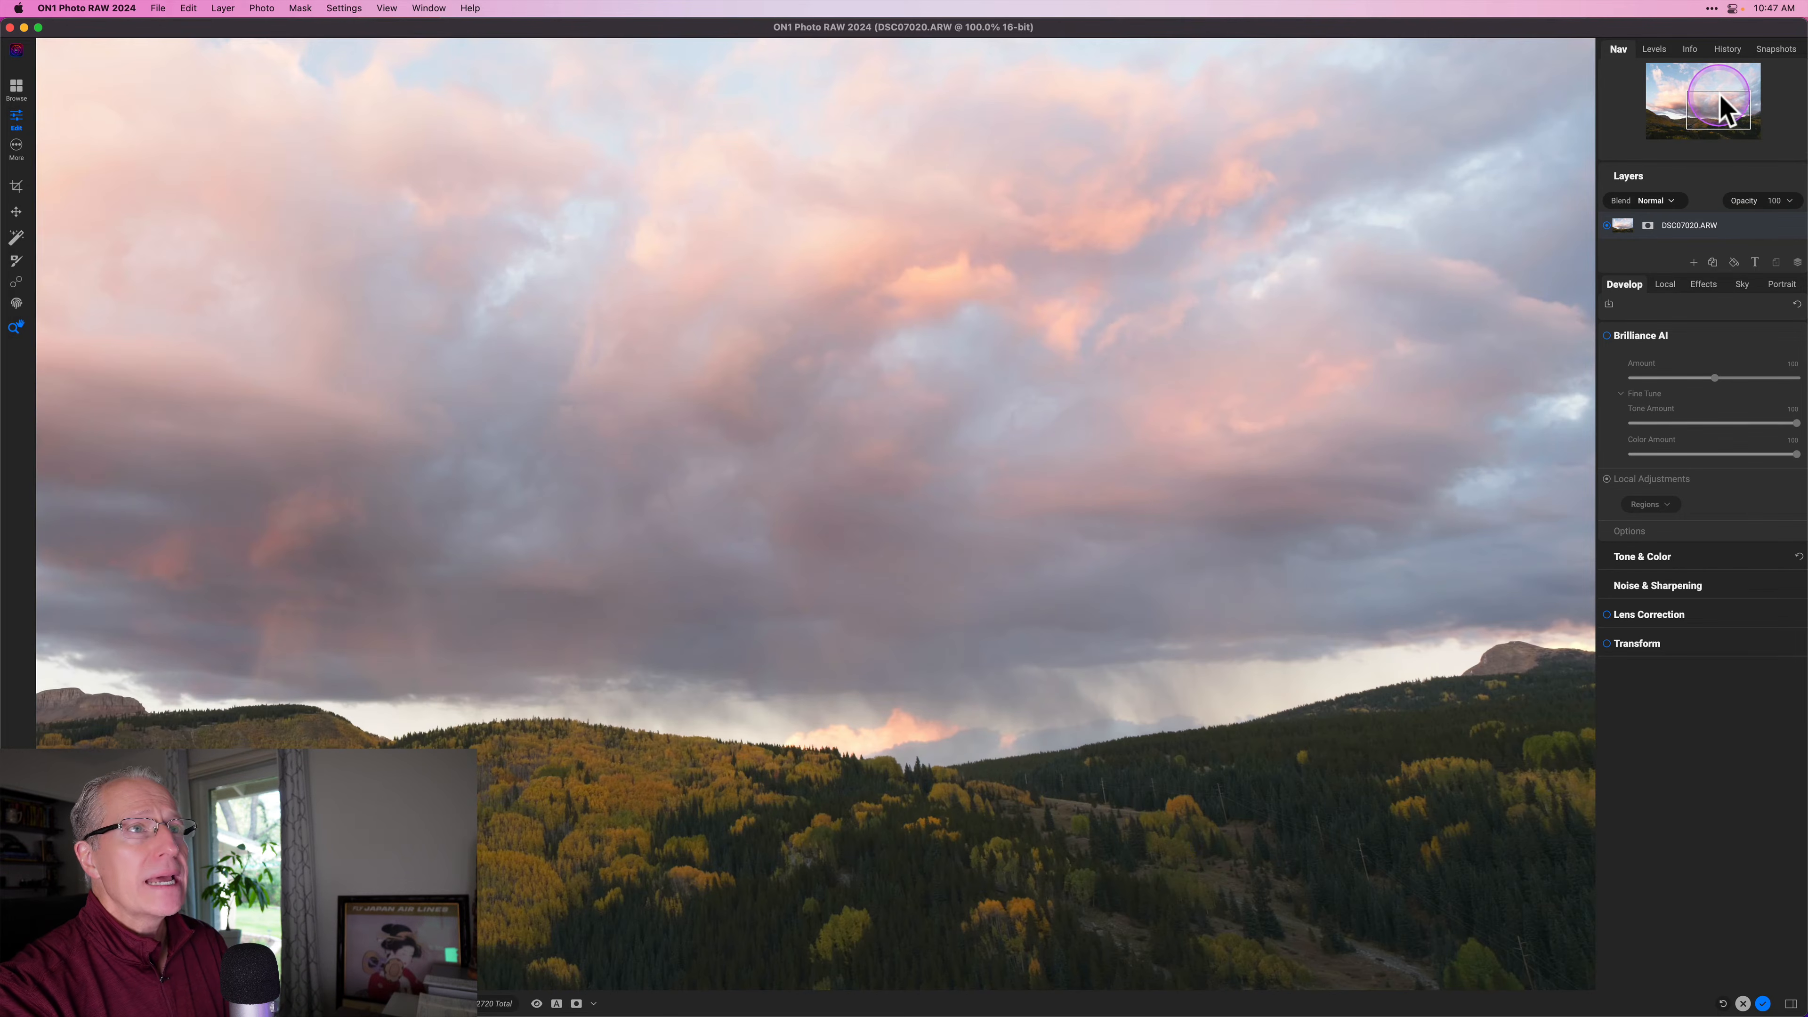
{"action": "left_click", "coordinate": [1720, 97]}
{"action": "mouse_move", "coordinate": [1721, 97]}
{"action": "left_mouse_down"}
{"action": "mouse_move", "coordinate": [1694, 125]}
{"action": "mouse_move", "coordinate": [1688, 105]}
{"action": "left_mouse_up"}
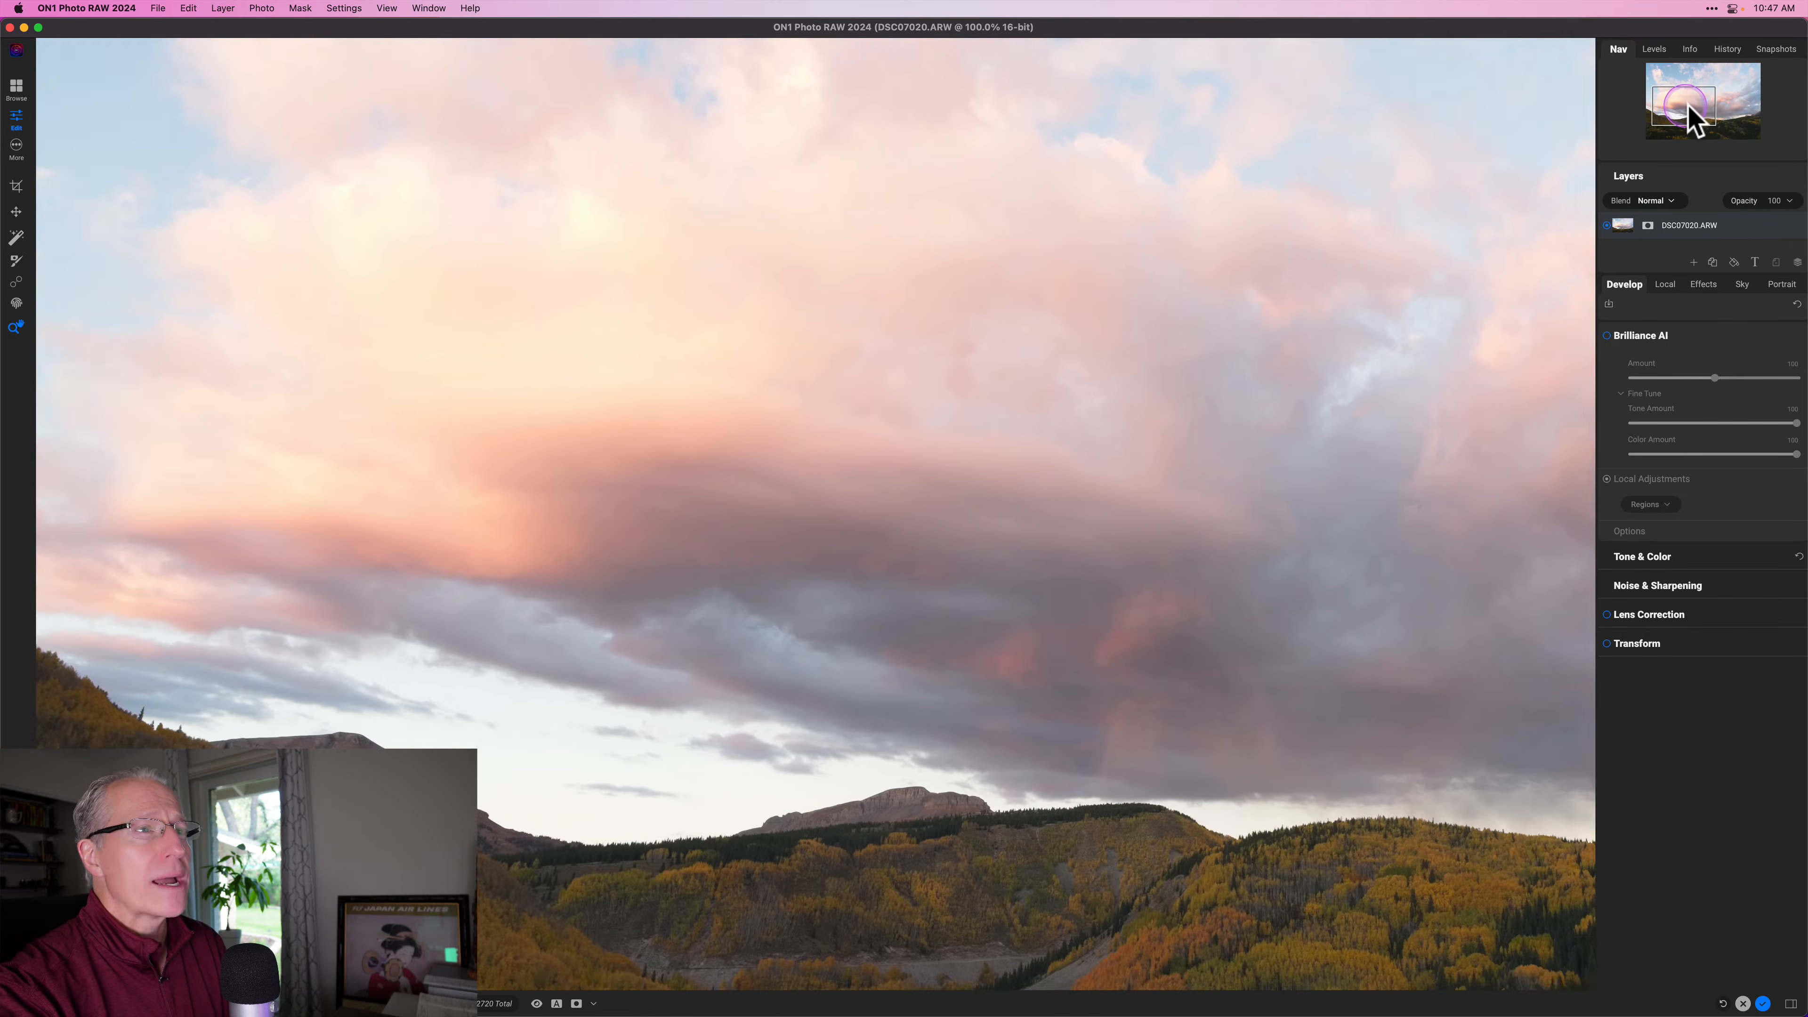
{"action": "key", "text": "super+0"}
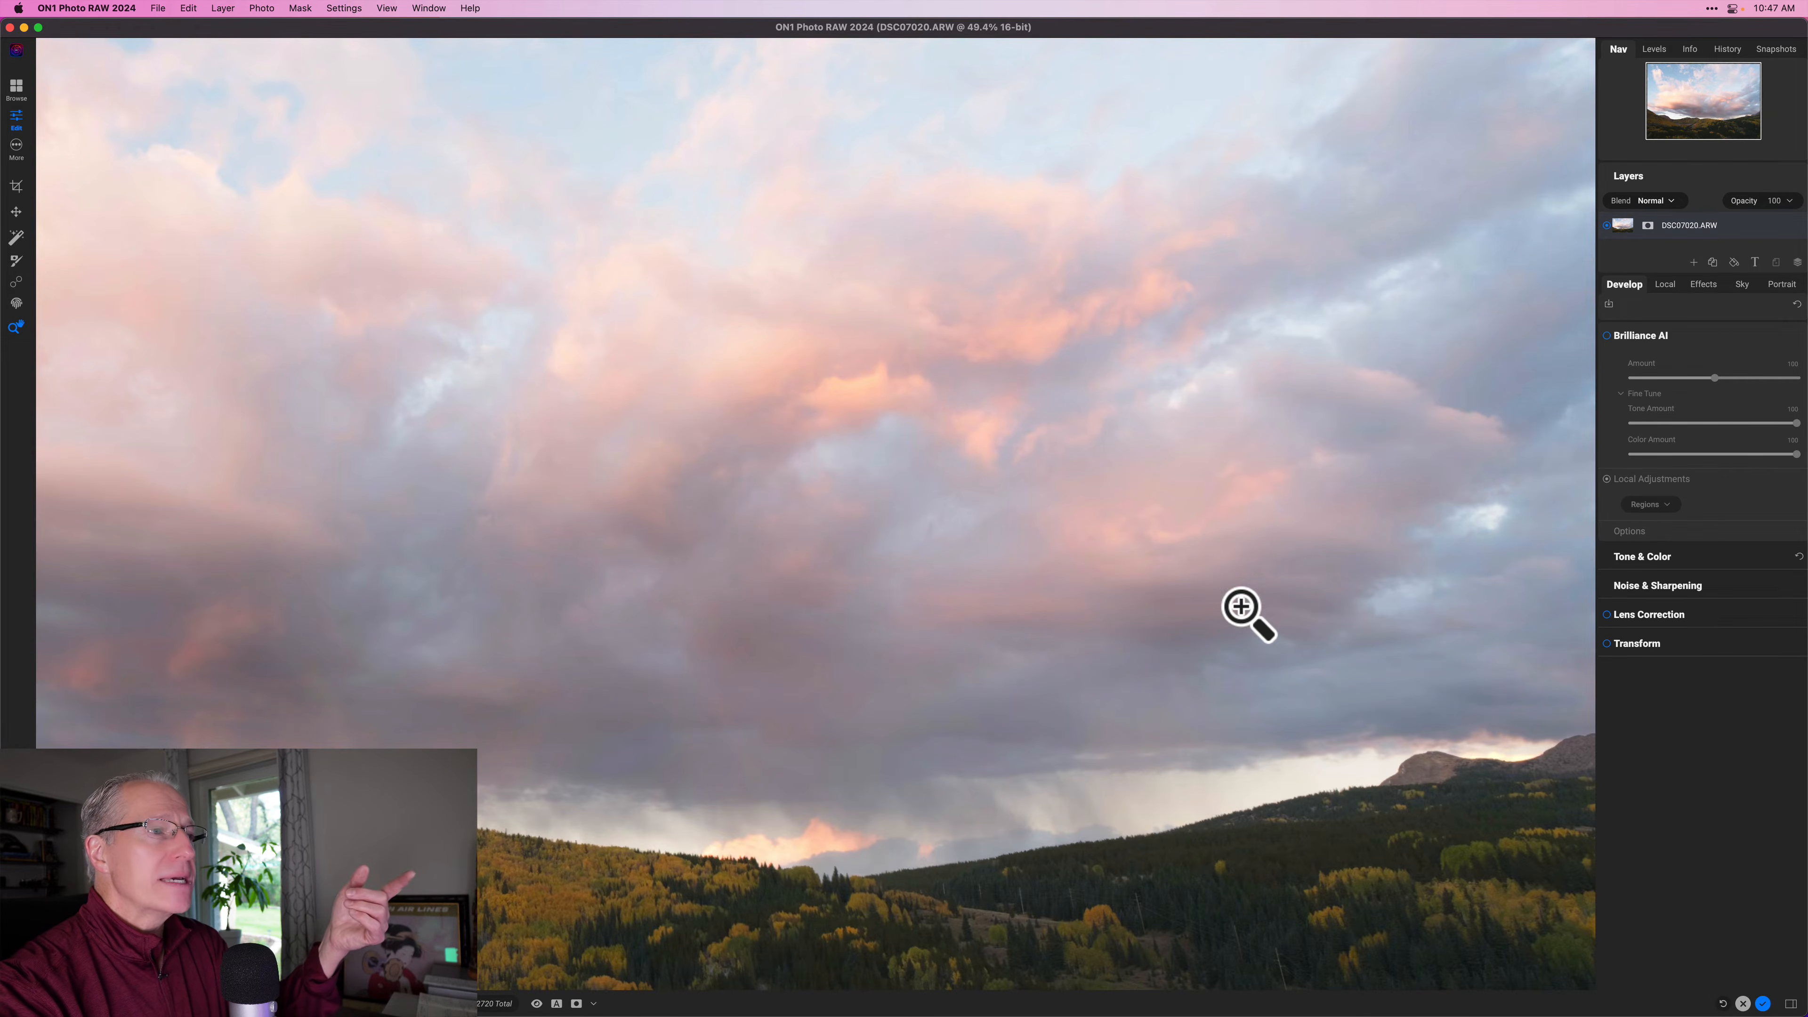
{"action": "left_click", "coordinate": [1249, 614]}
{"action": "left_click", "coordinate": [1249, 613]}
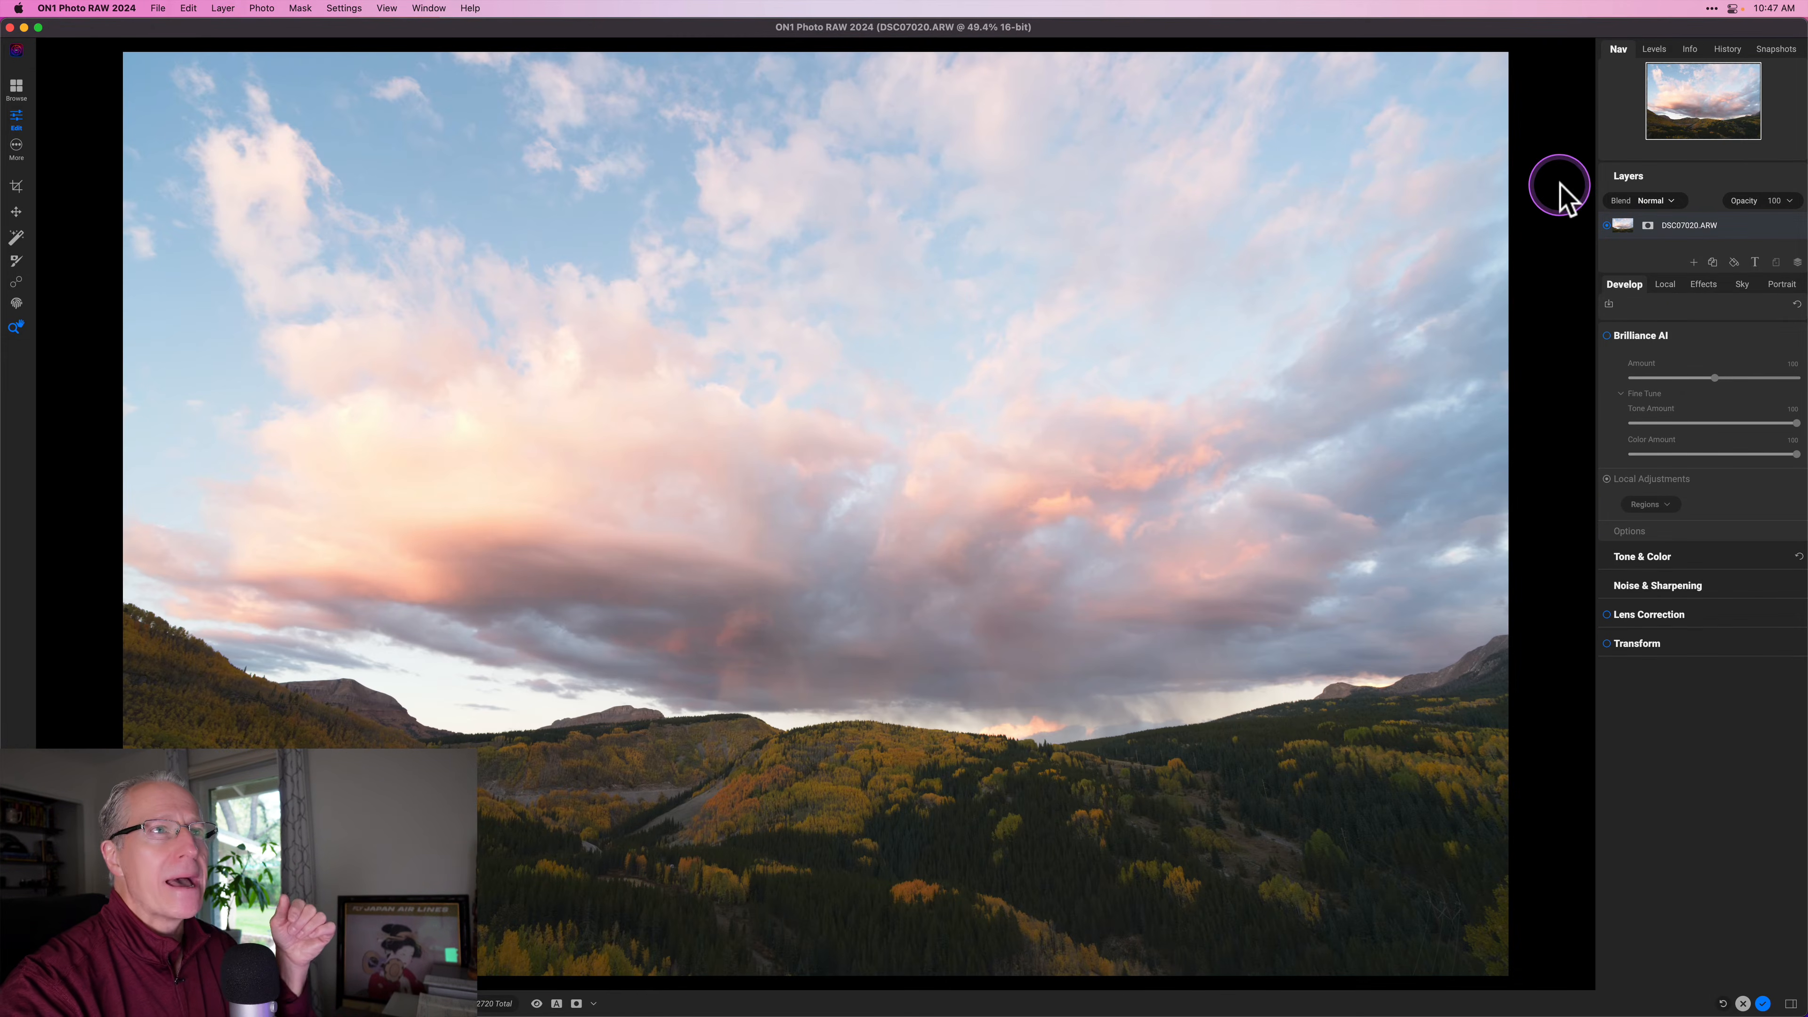
Review the photo's Levels histogram, Info and History one by one, and return to the navigator
{"action": "left_click", "coordinate": [1660, 44]}
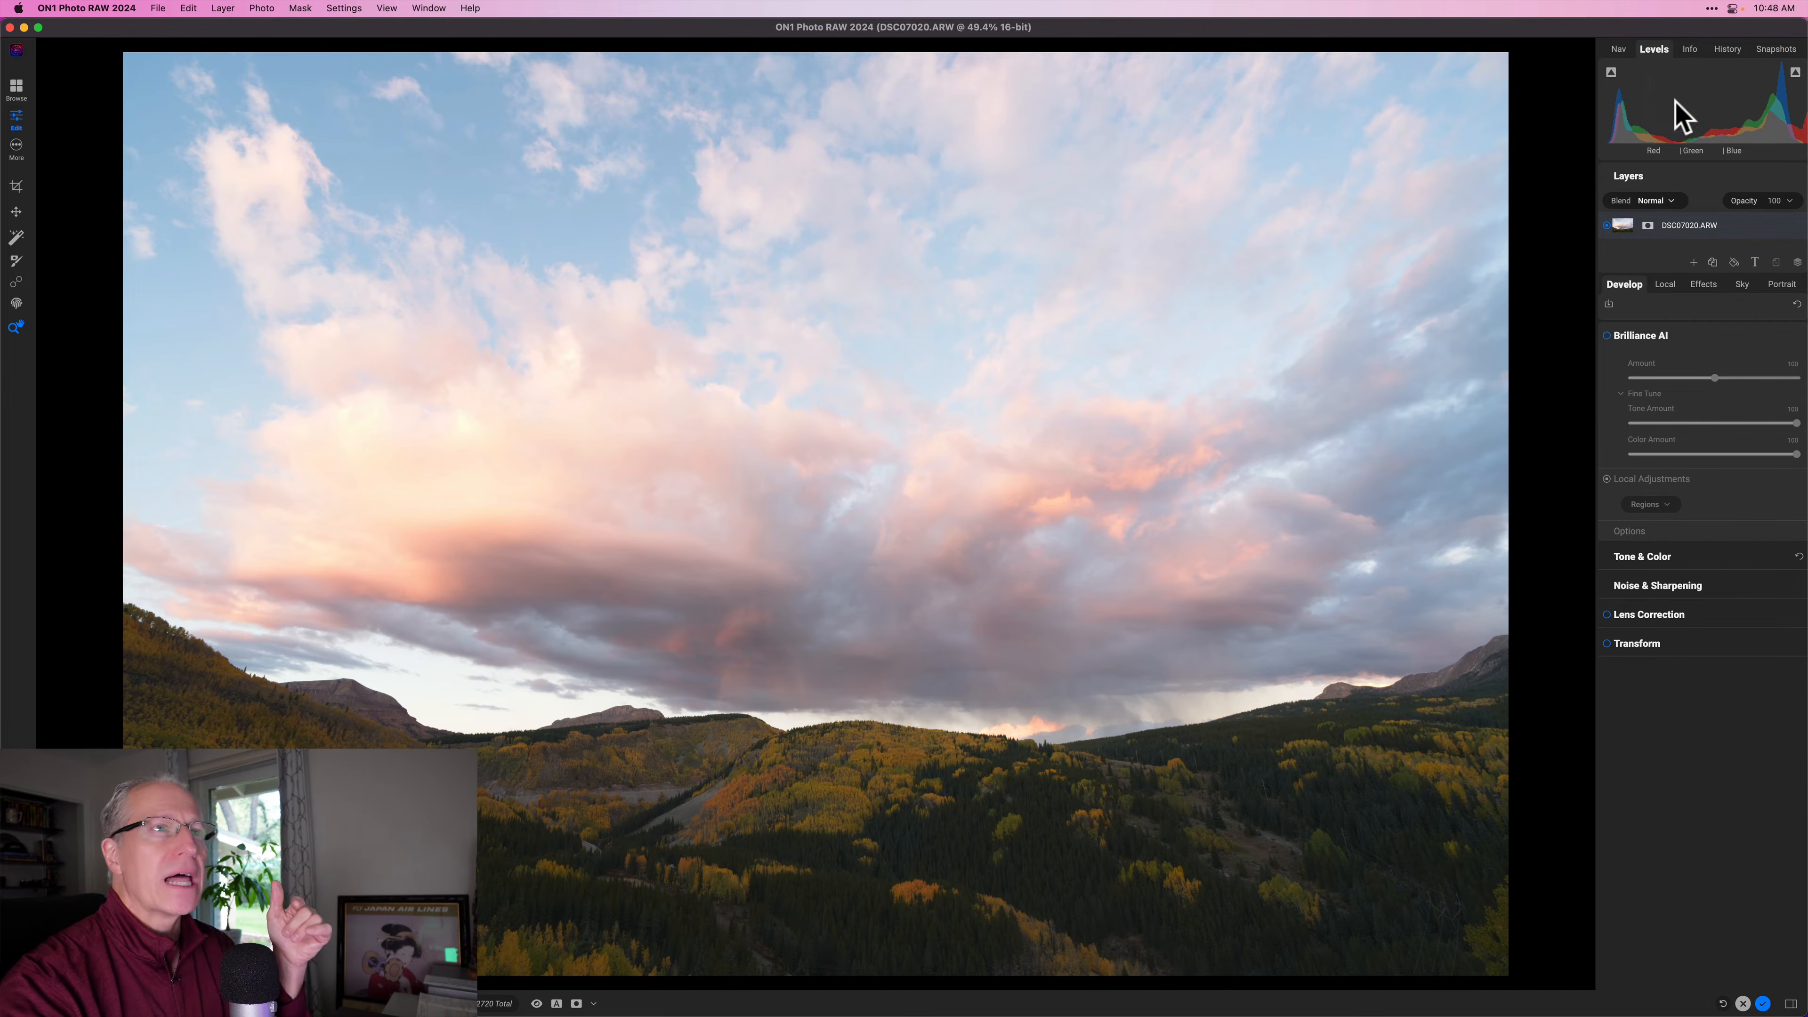
{"action": "left_click", "coordinate": [1689, 49]}
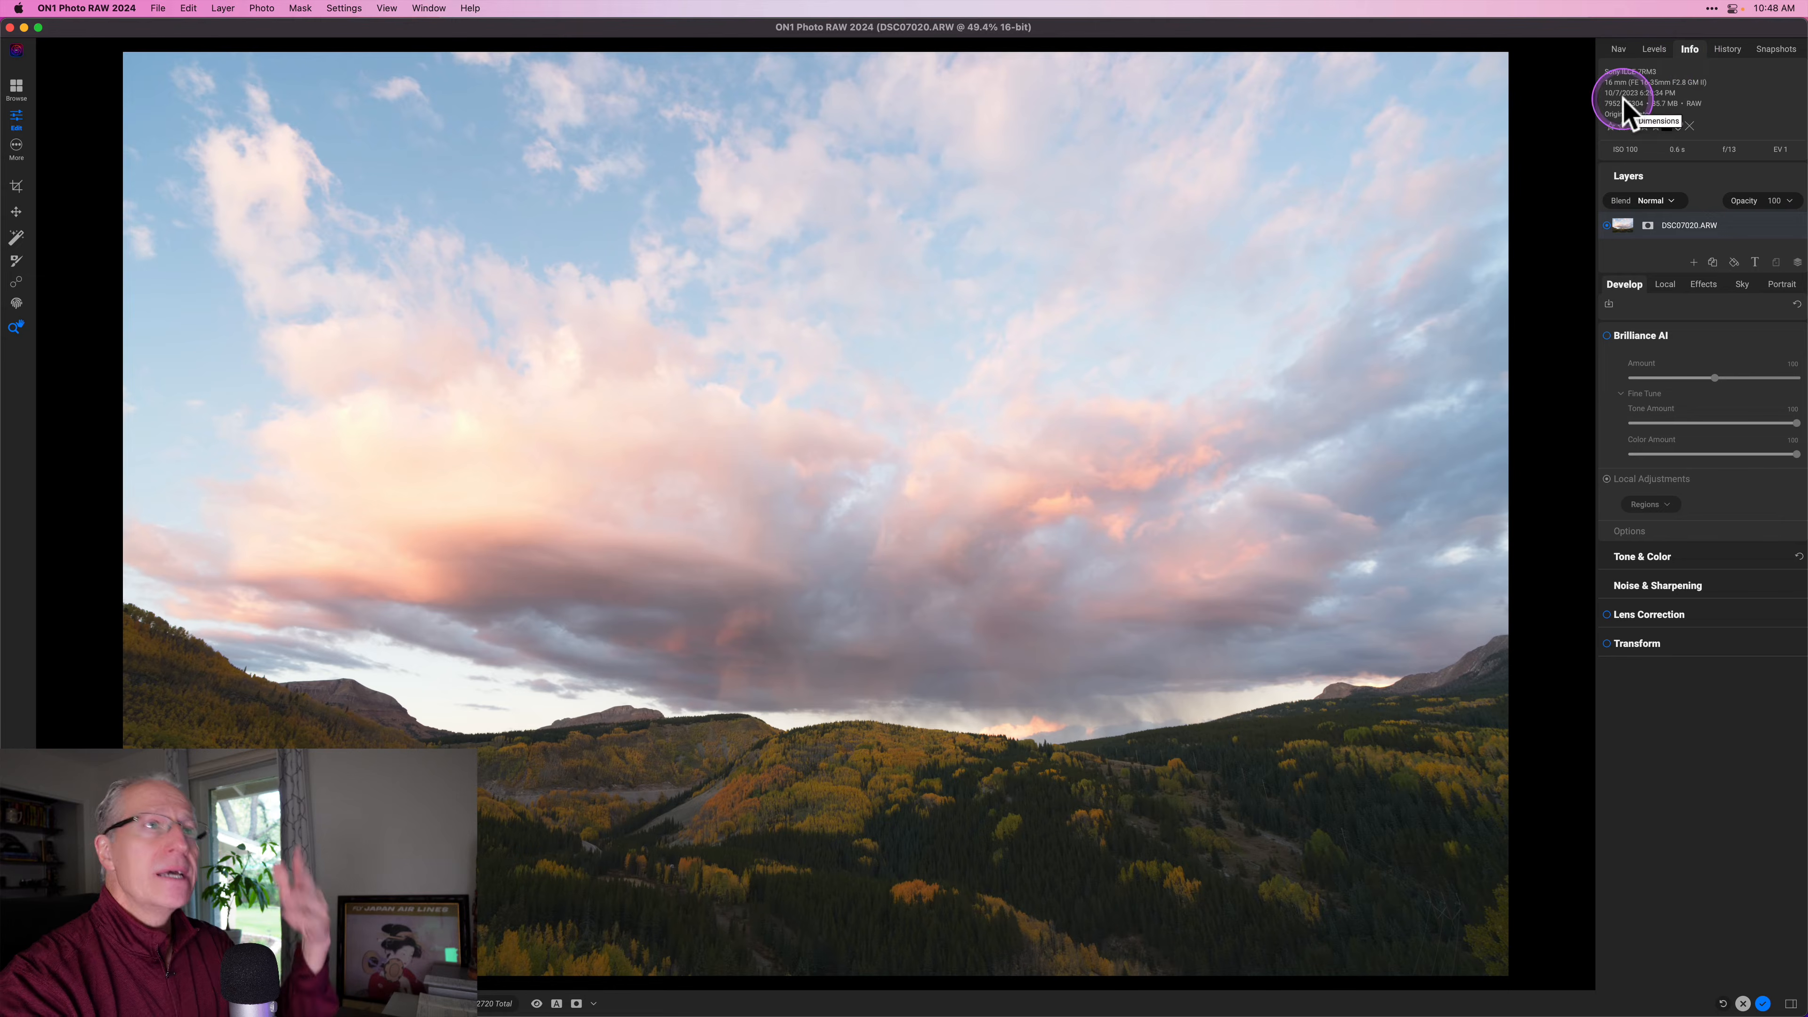
{"action": "left_click", "coordinate": [1730, 48]}
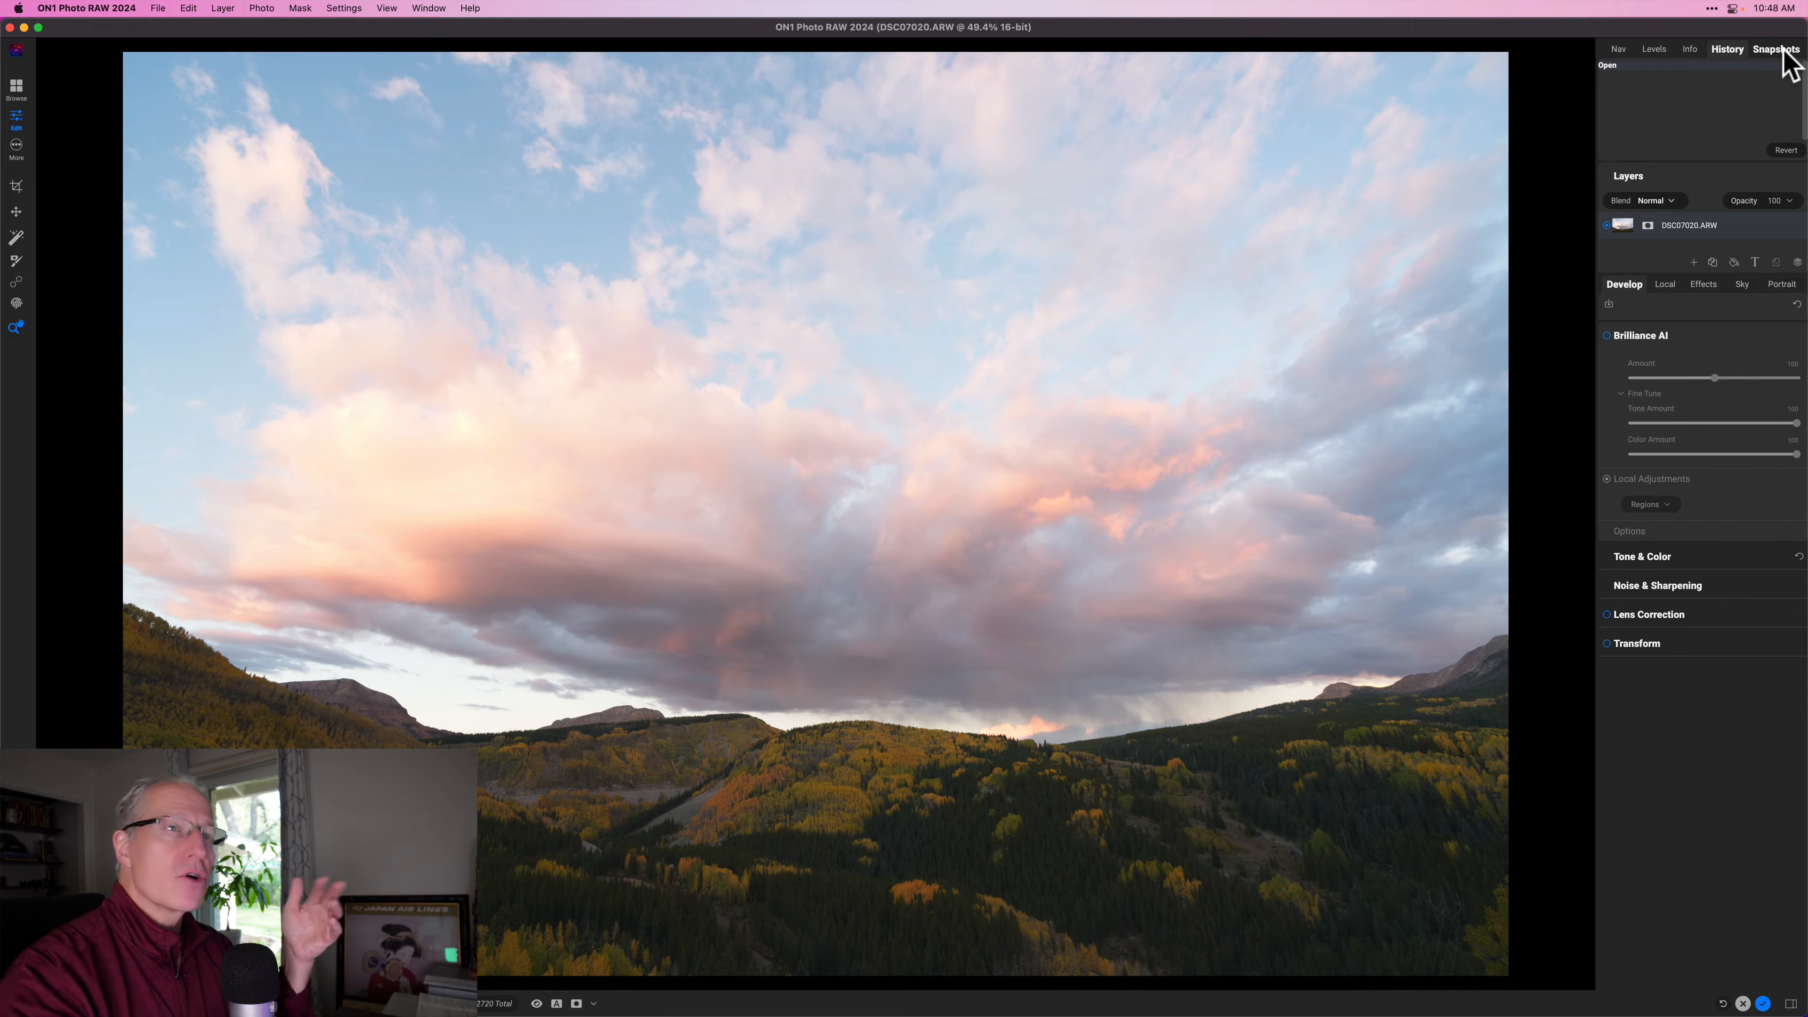
{"action": "left_click", "coordinate": [1615, 49]}
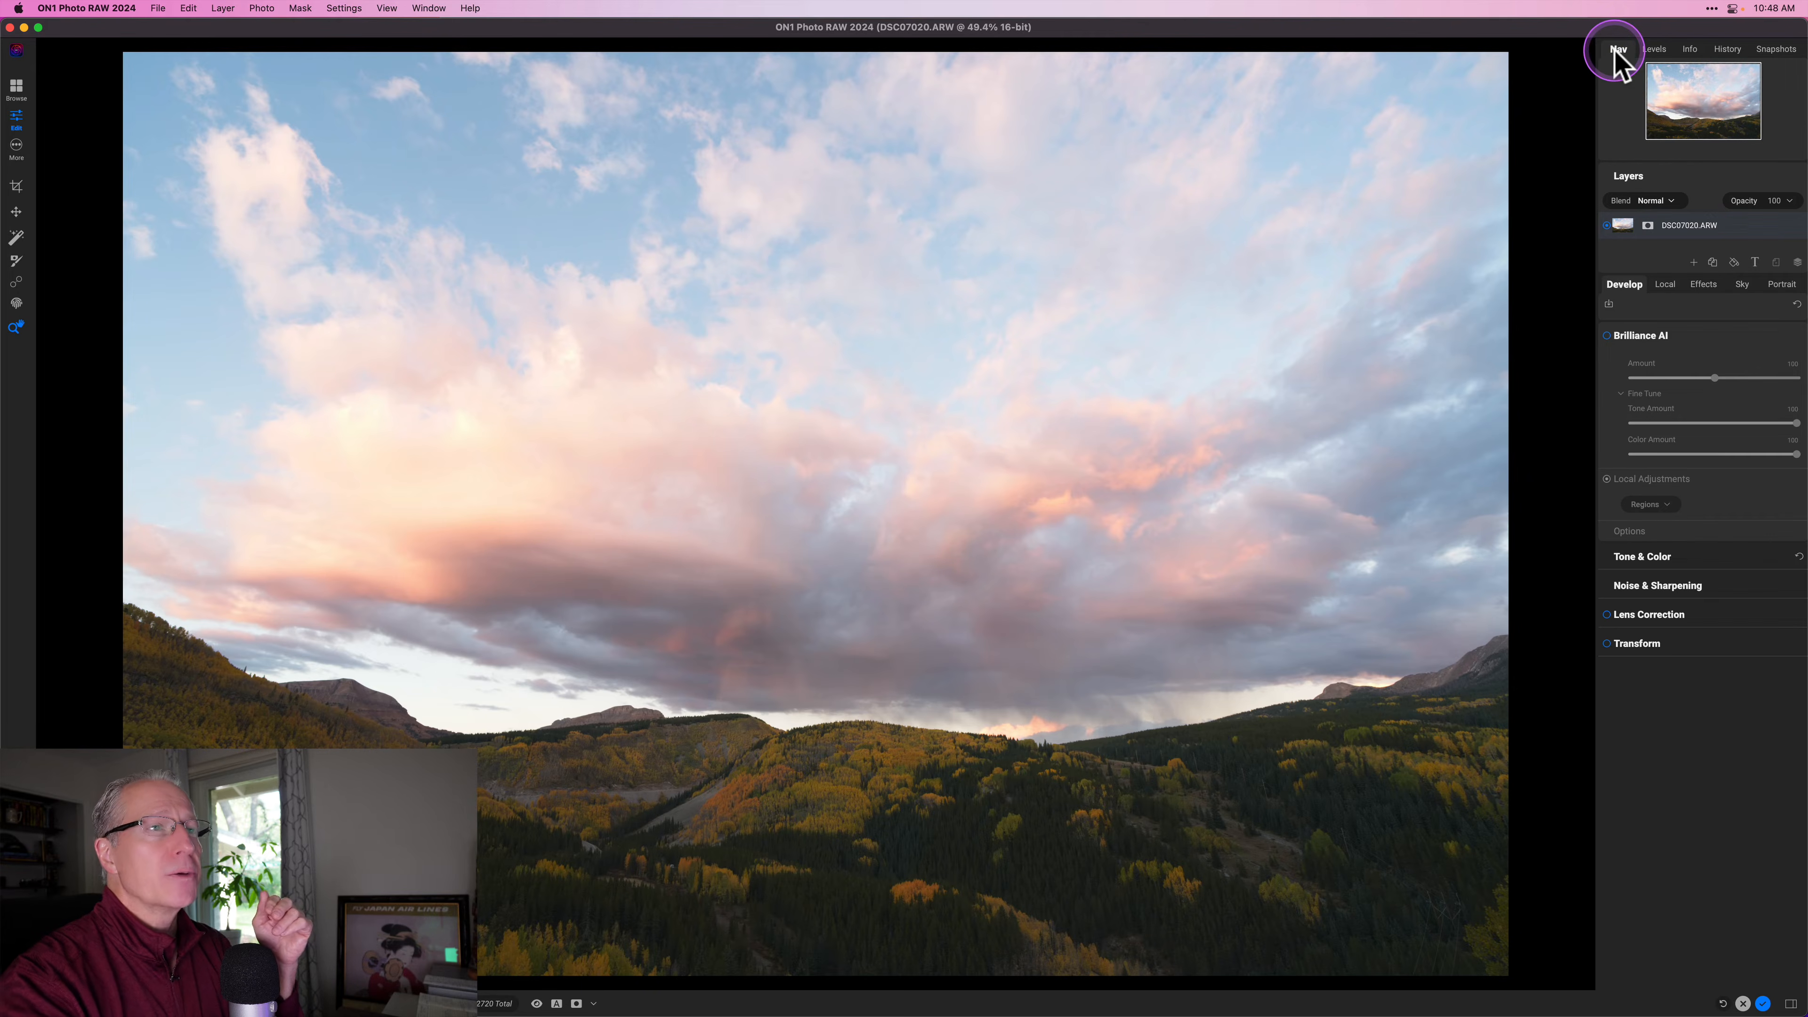
Show the photo's Levels histogram, then enlarge the Layers area and return it to its compact height
{"action": "left_click", "coordinate": [1653, 50]}
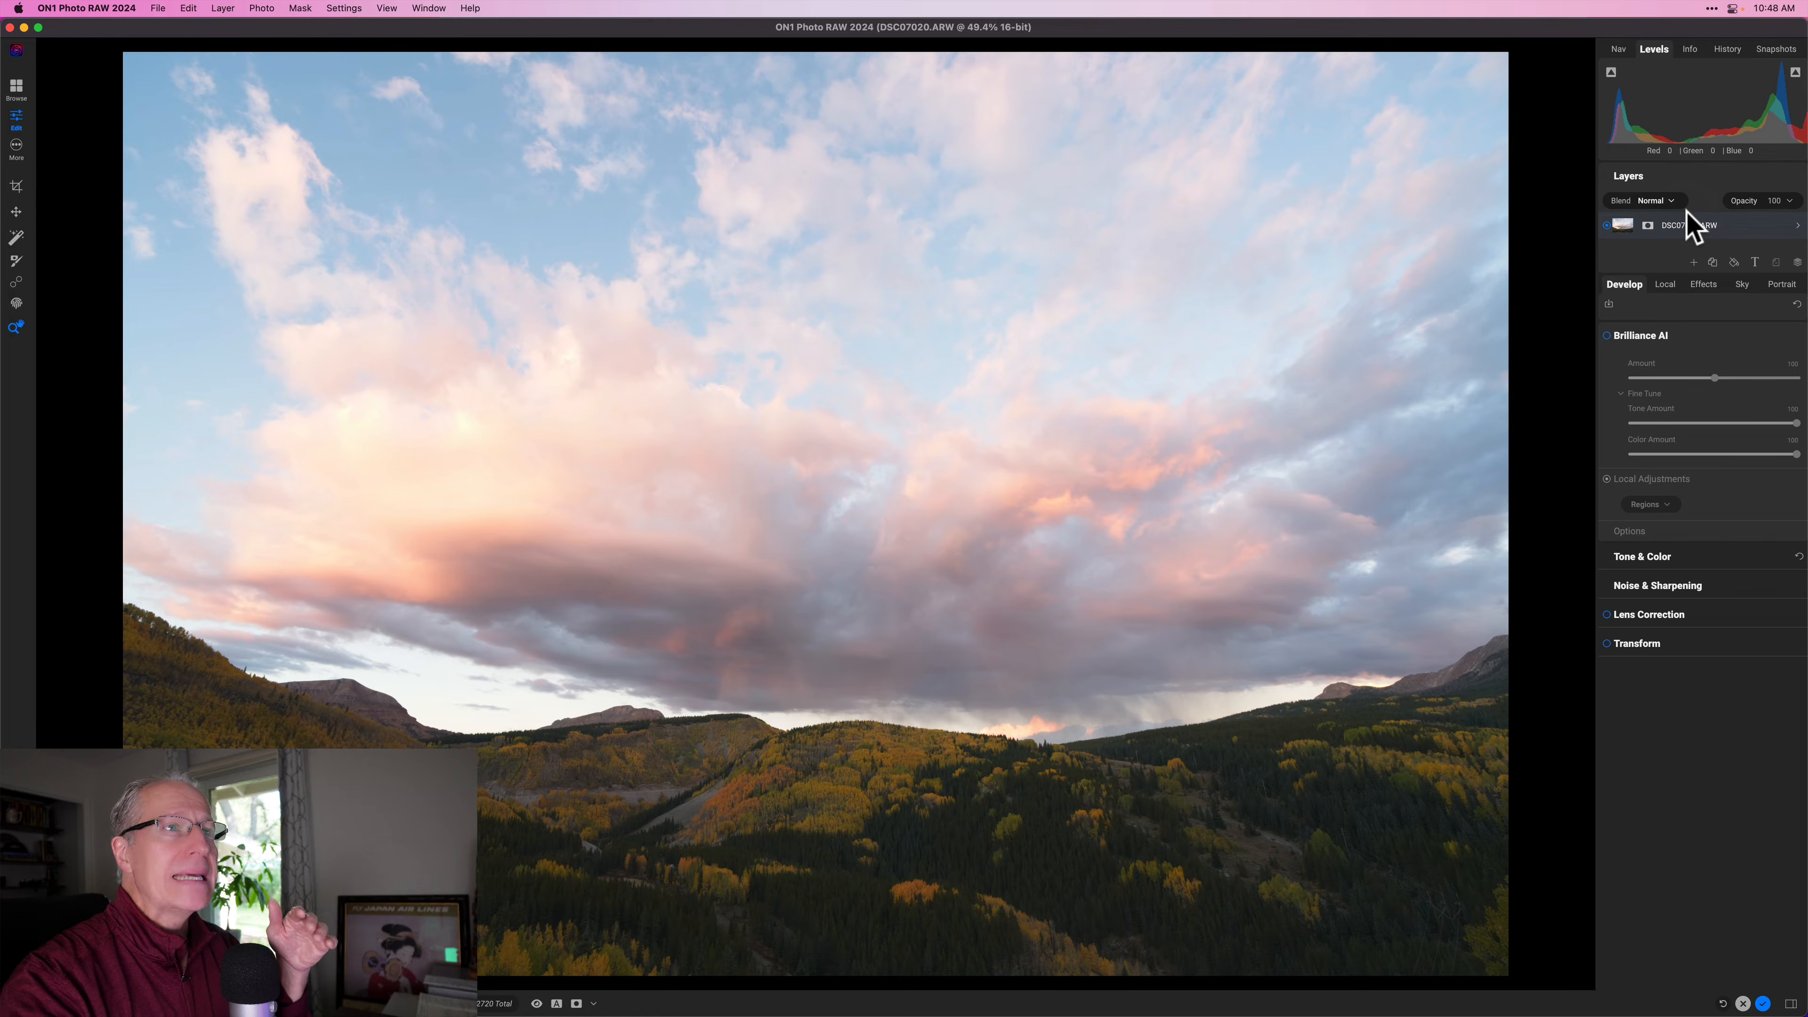
{"action": "left_click_drag", "start_coordinate": [1702, 276], "coordinate": [1681, 381]}
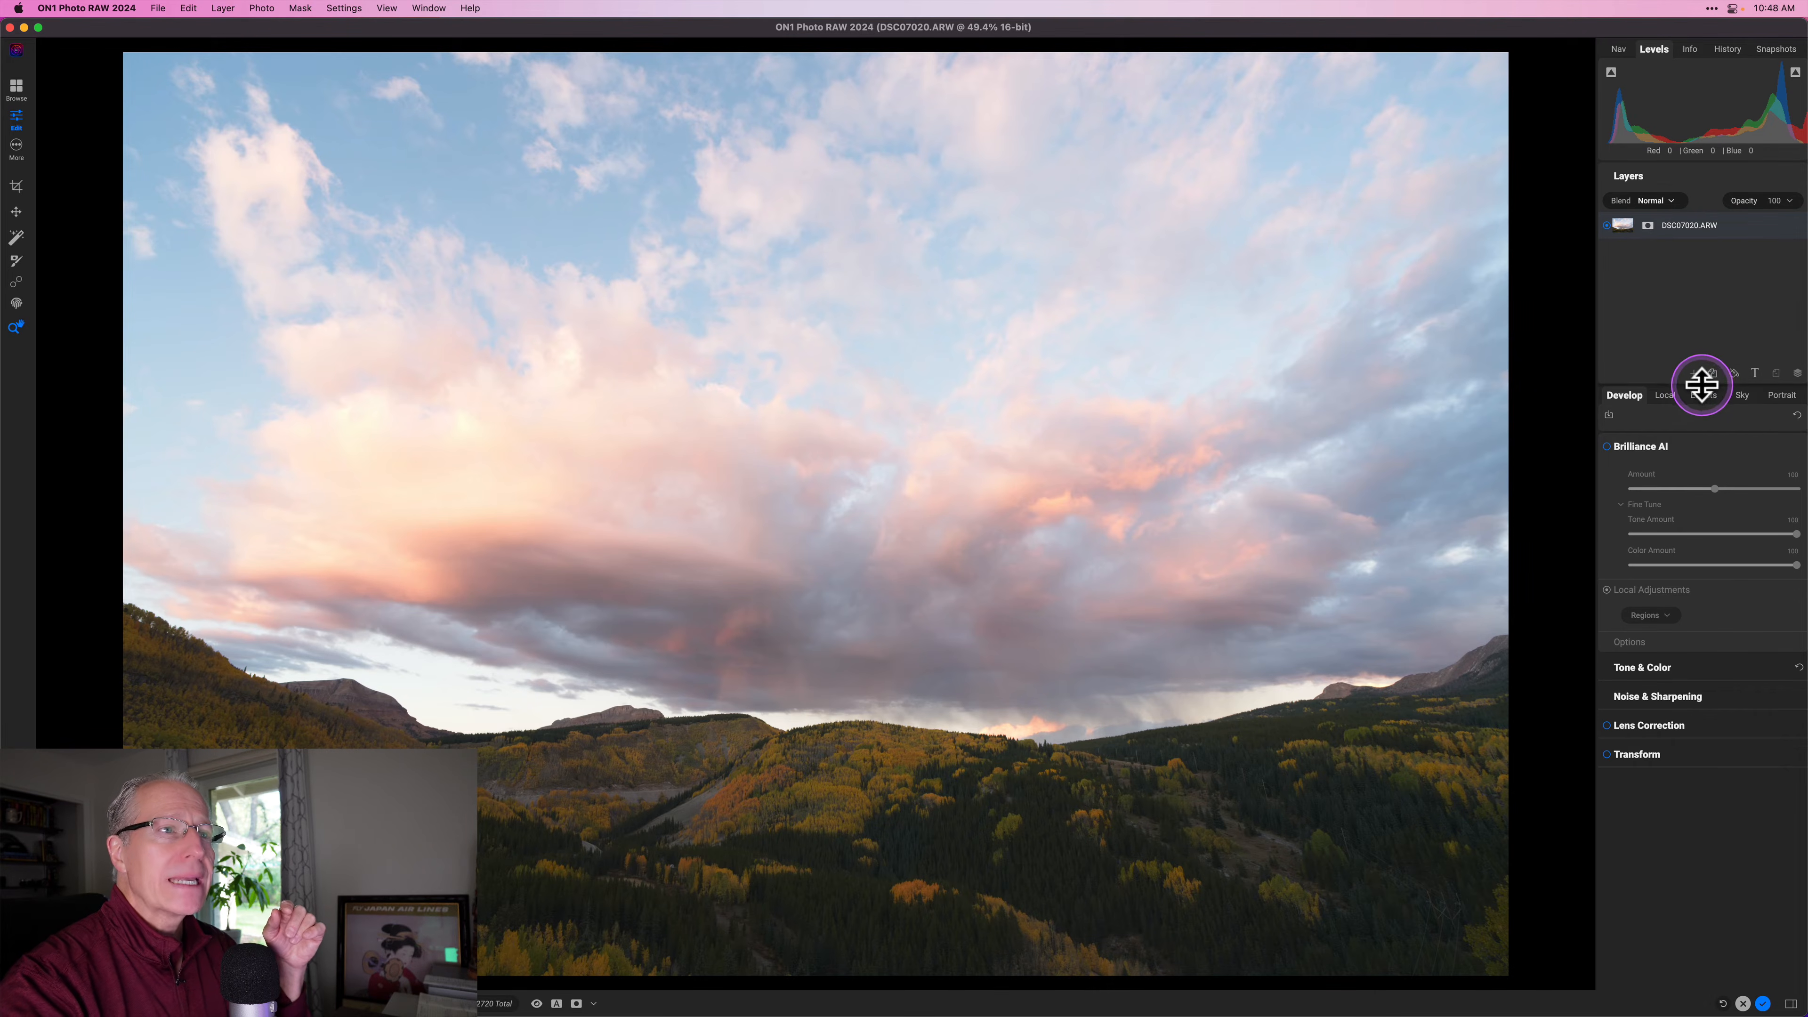
{"action": "left_click_drag", "start_coordinate": [1699, 383], "coordinate": [1691, 250]}
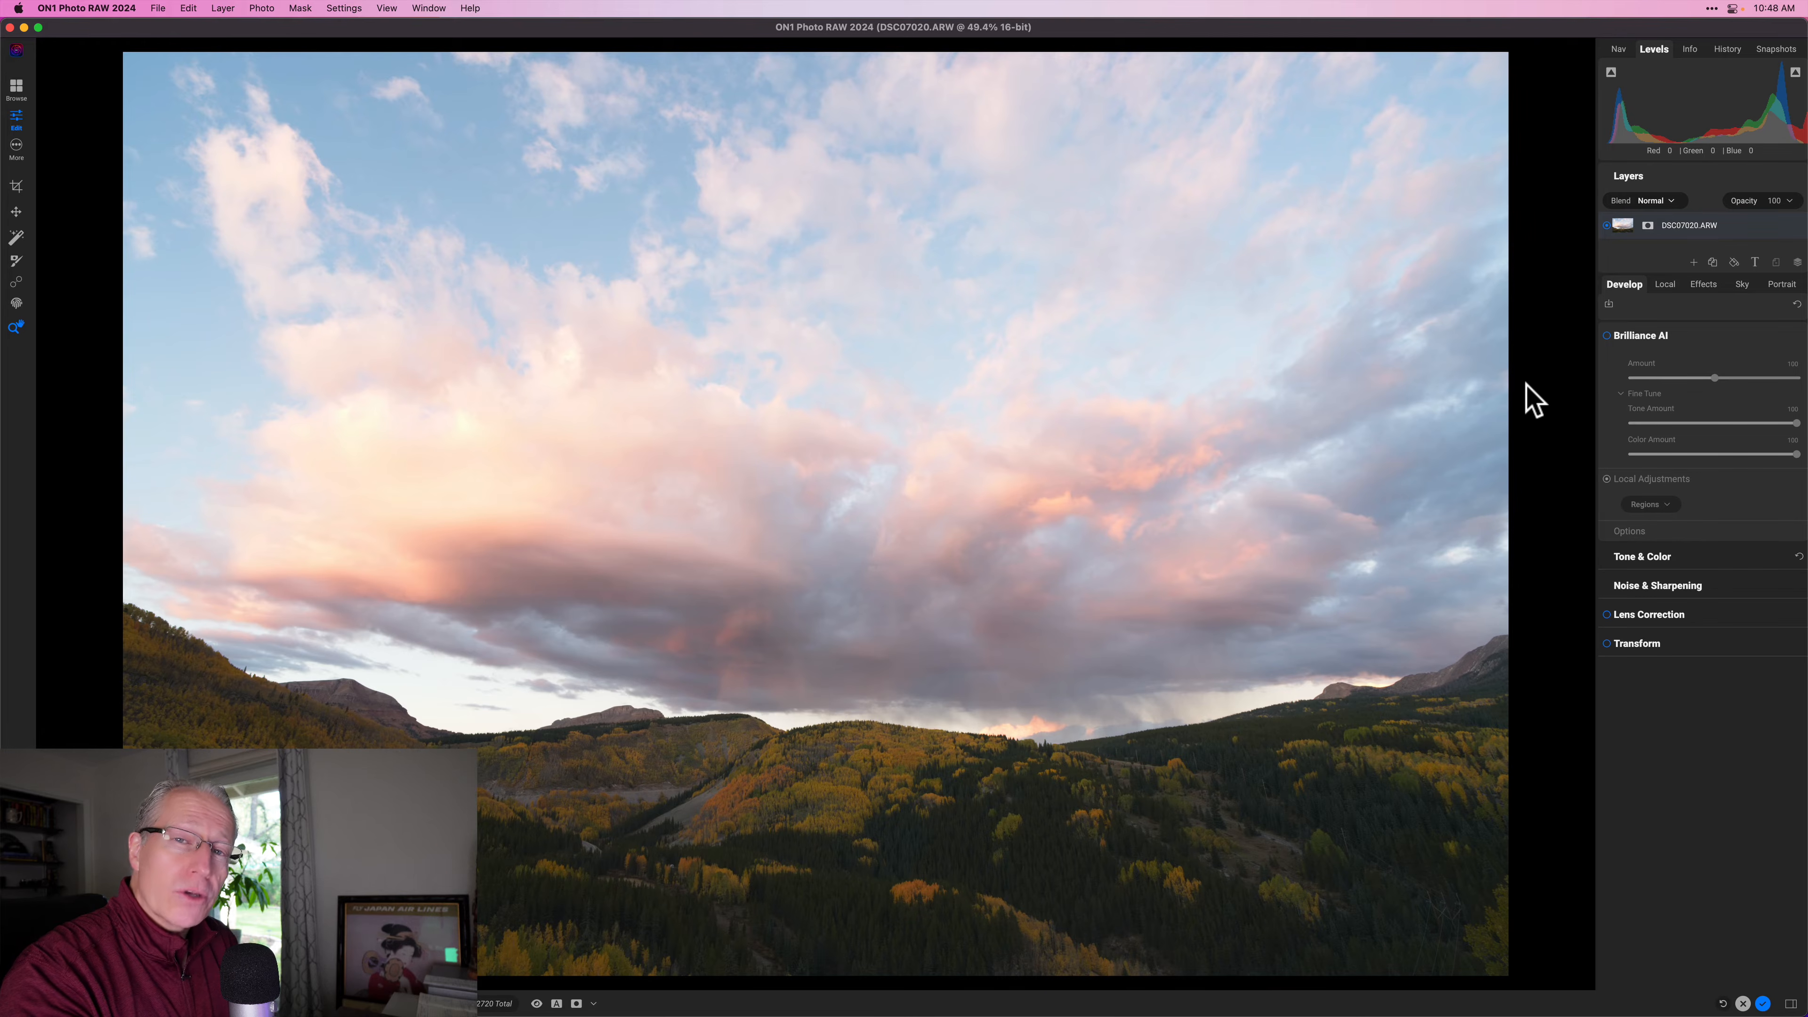
Collapse Brilliance AI, expand Tone & Color in Develop, and collapse its Tone, Structure and Color groups
{"action": "left_click", "coordinate": [1683, 335]}
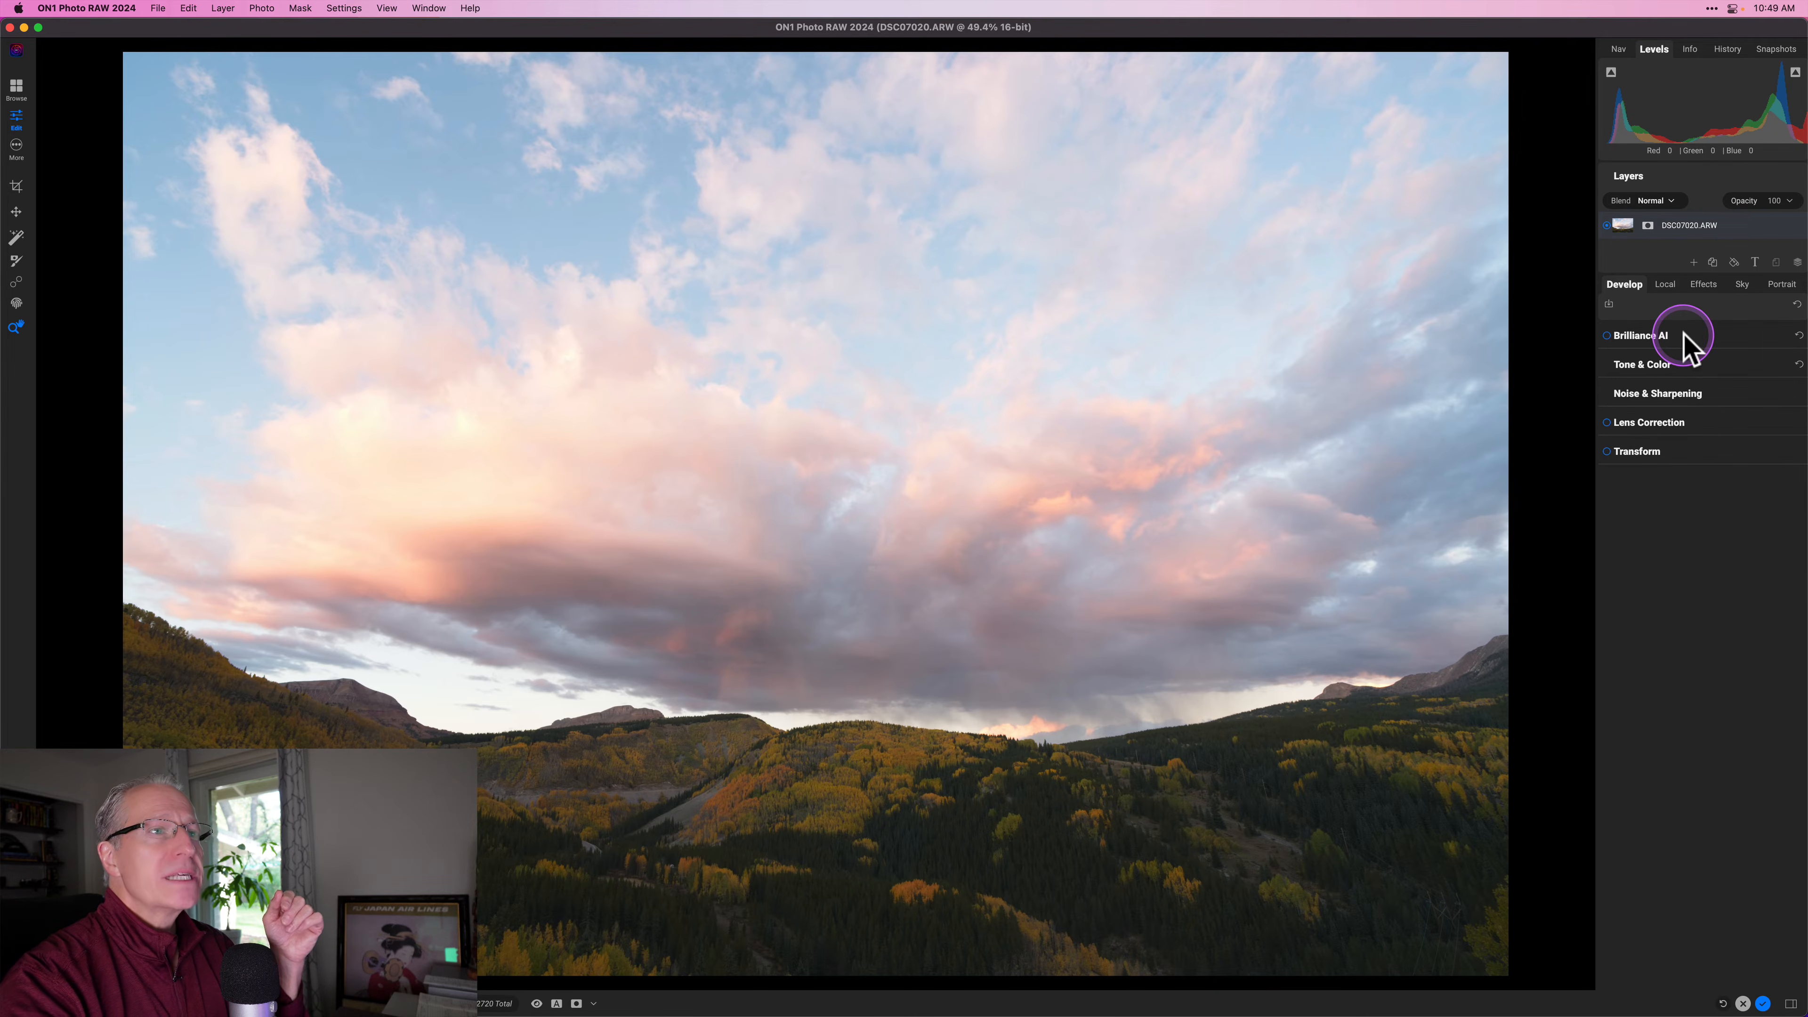
{"action": "left_click", "coordinate": [1626, 288]}
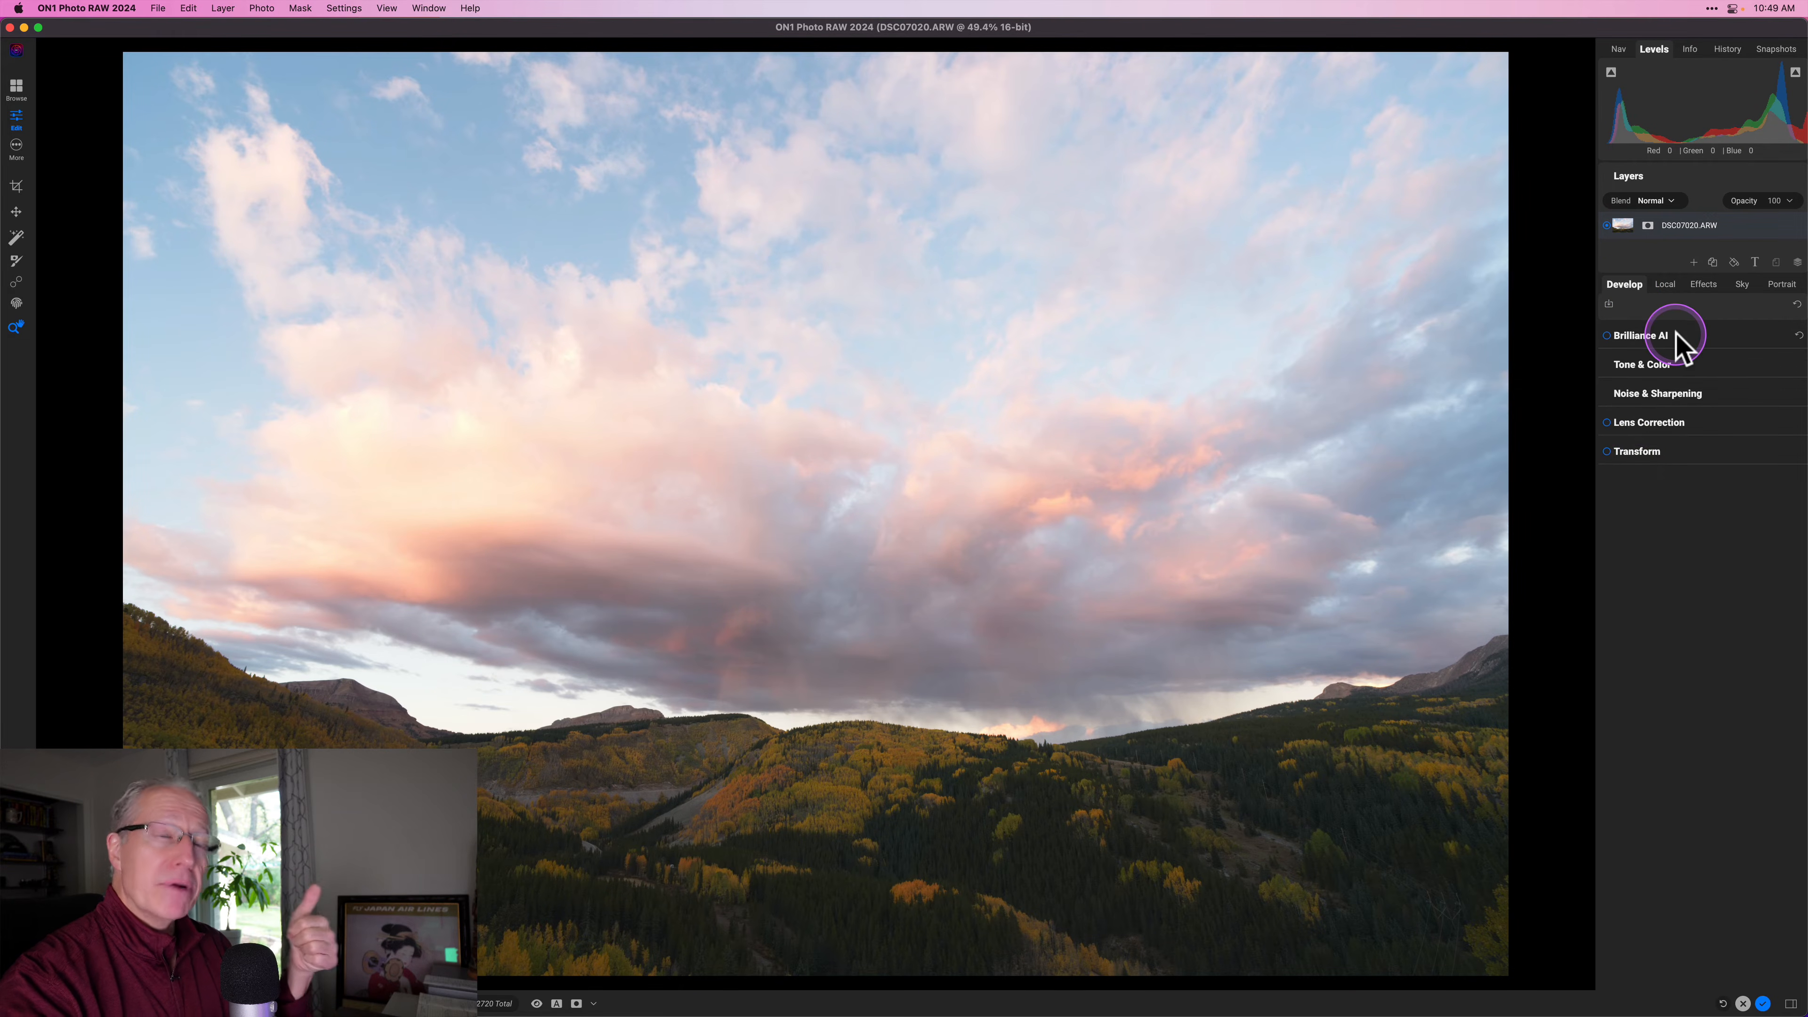
{"action": "left_click", "coordinate": [1674, 363]}
{"action": "left_click", "coordinate": [1671, 406]}
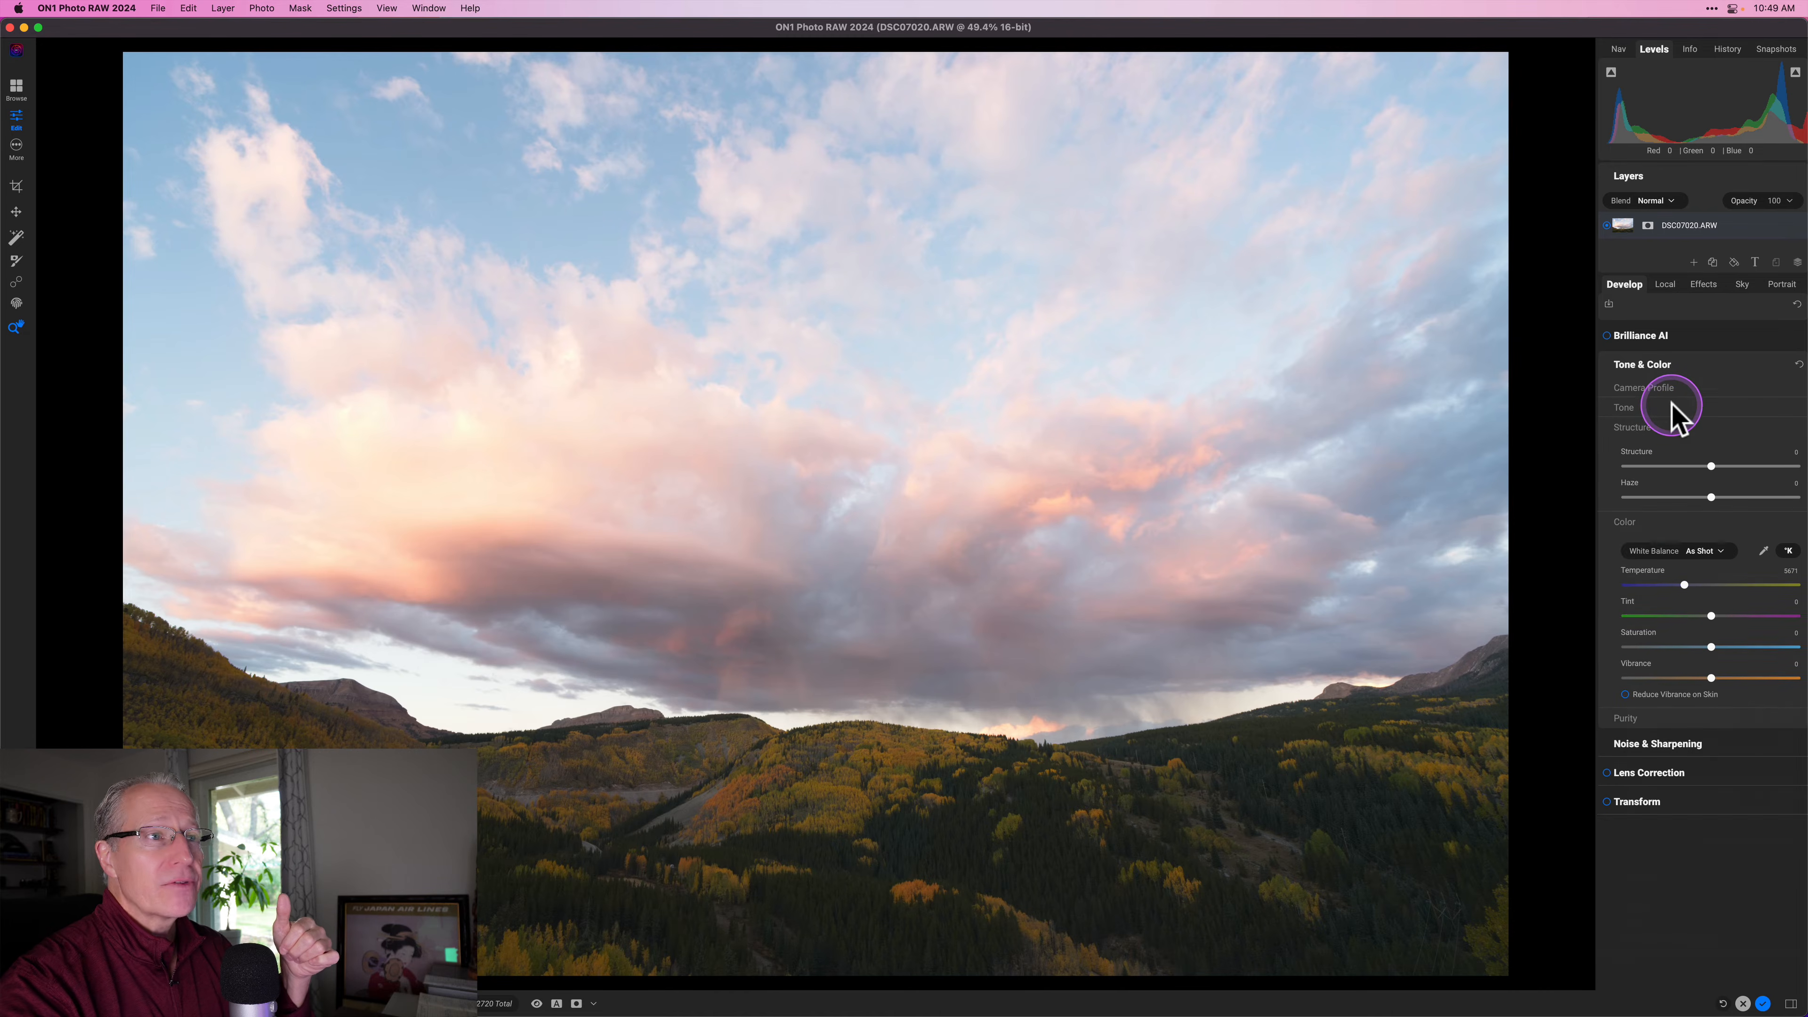
{"action": "left_click", "coordinate": [1666, 429]}
{"action": "left_click", "coordinate": [1660, 447]}
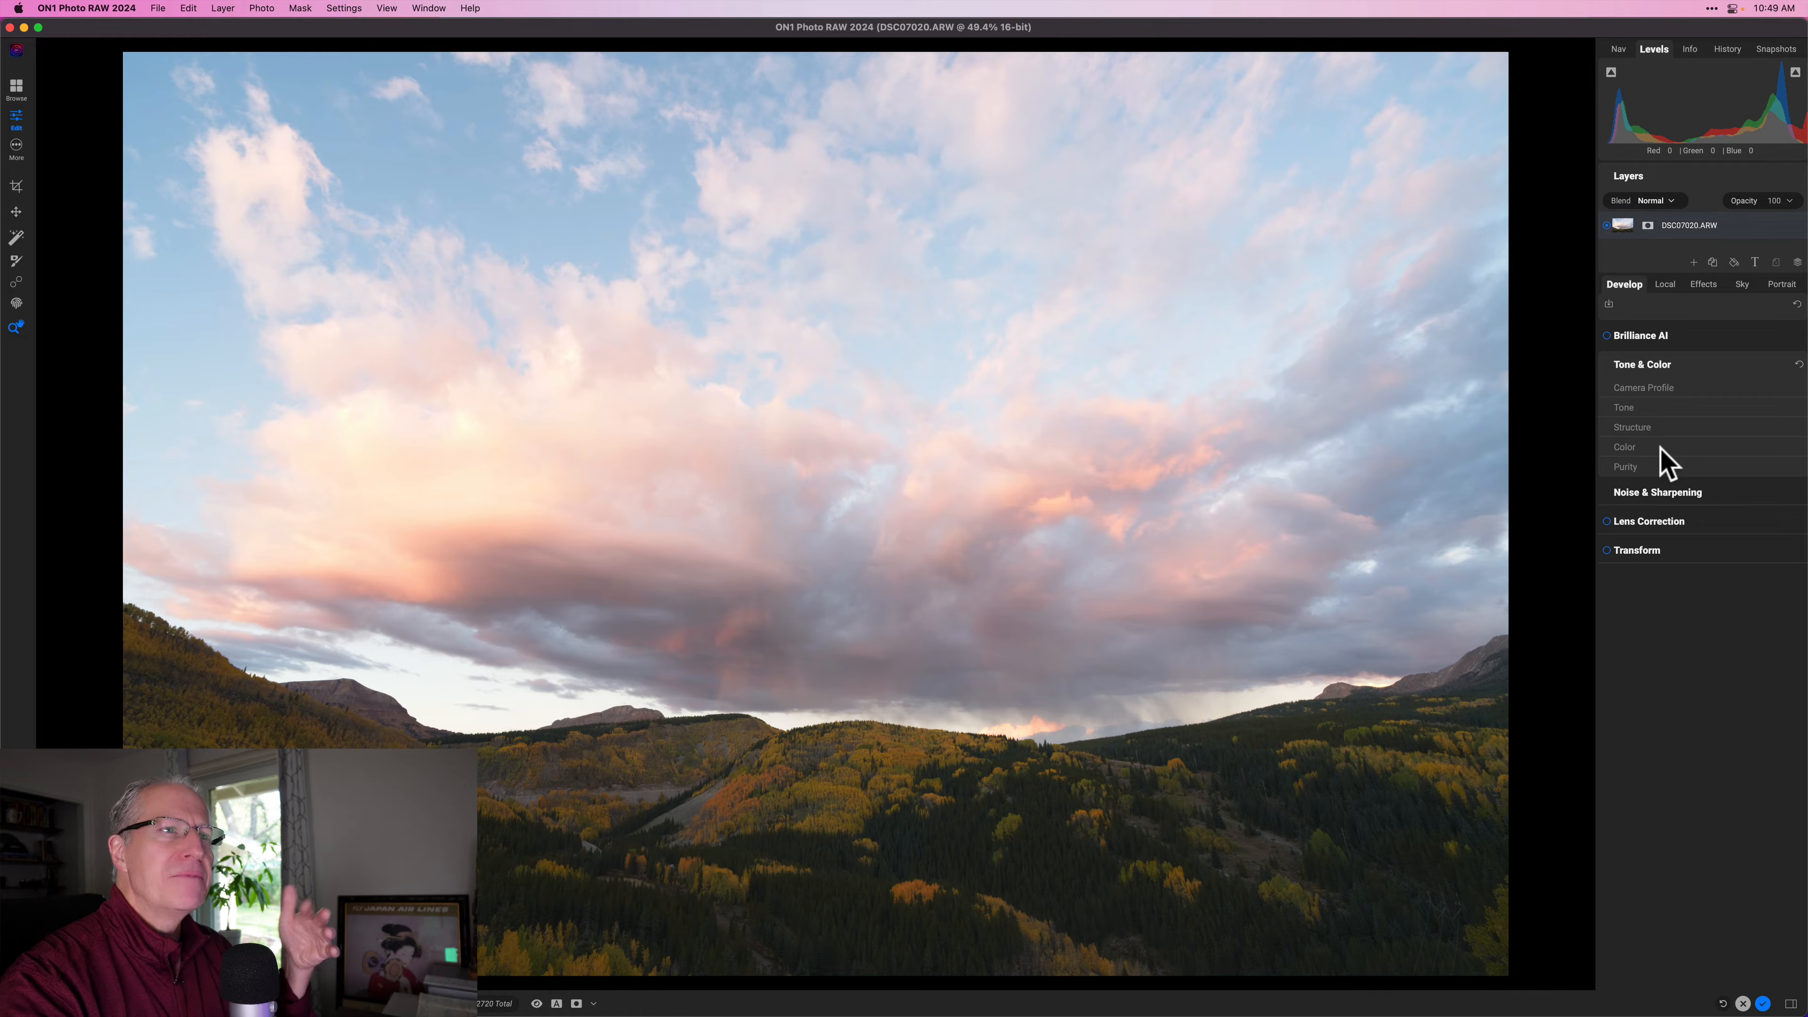
{"action": "left_click", "coordinate": [1614, 349]}
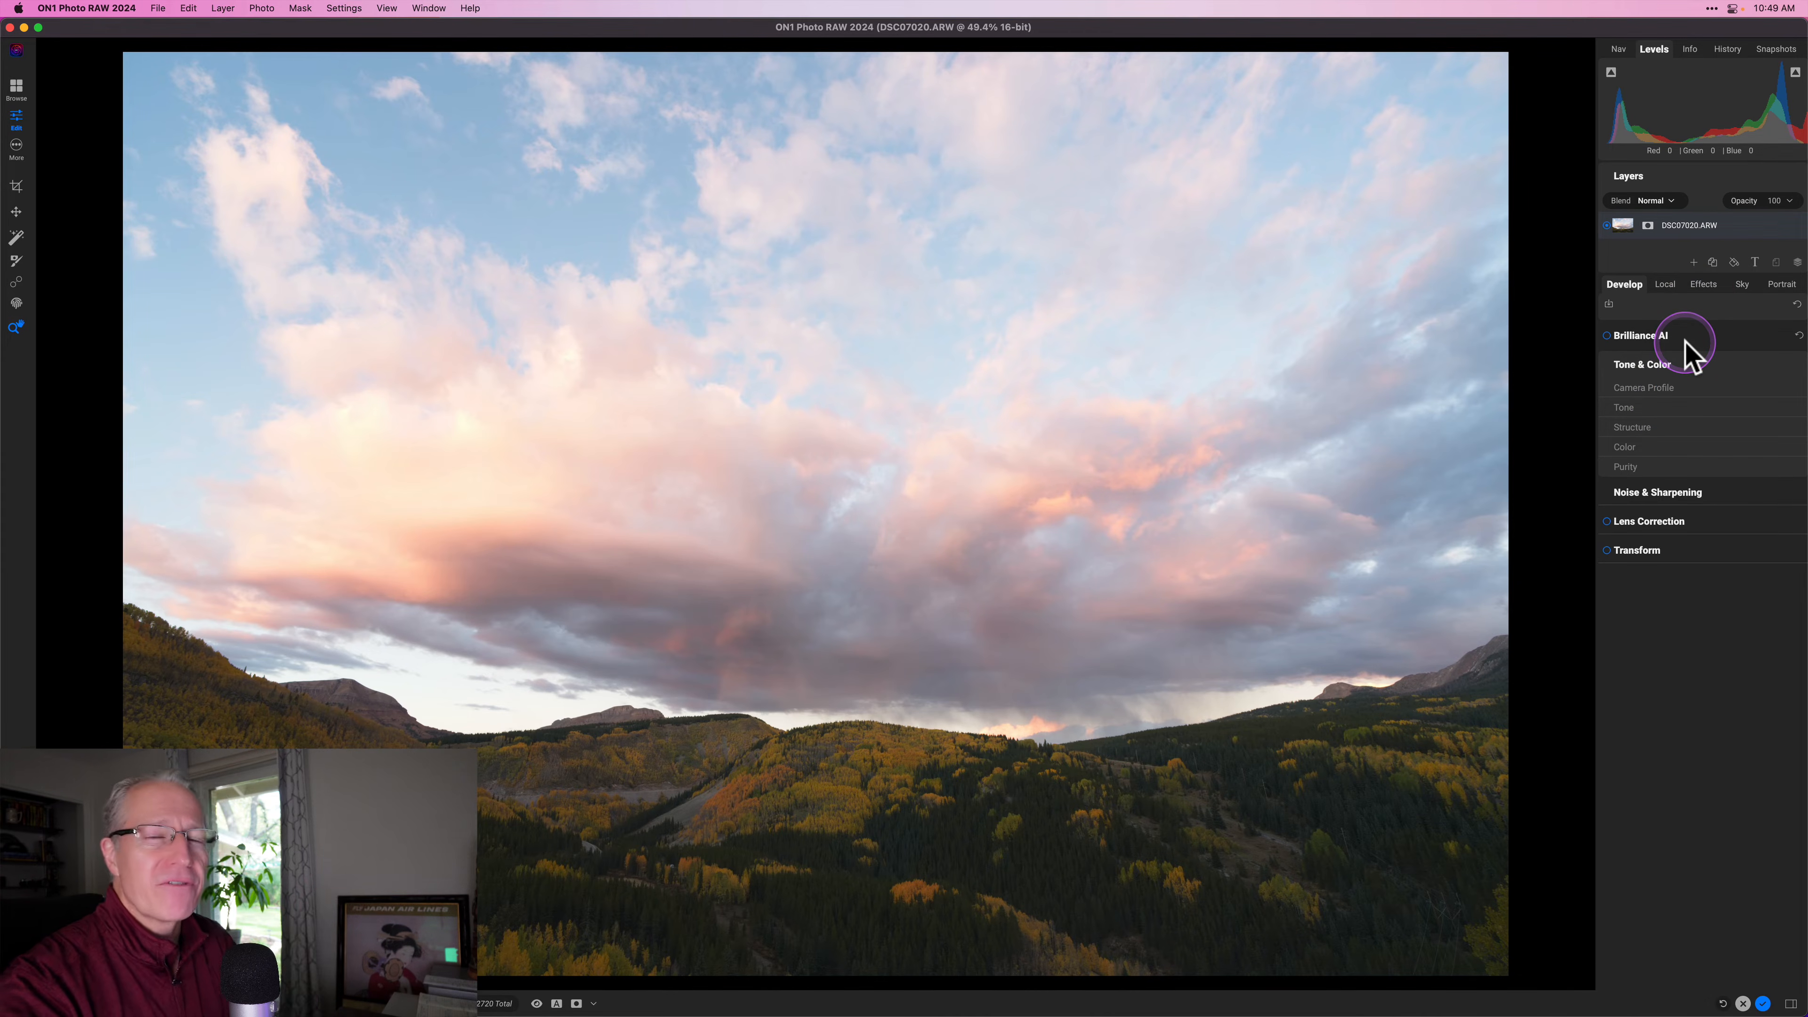
Review the Tone, Structure and Color settings one by one, and collapse the Tone & Color section
{"action": "left_click", "coordinate": [1659, 403]}
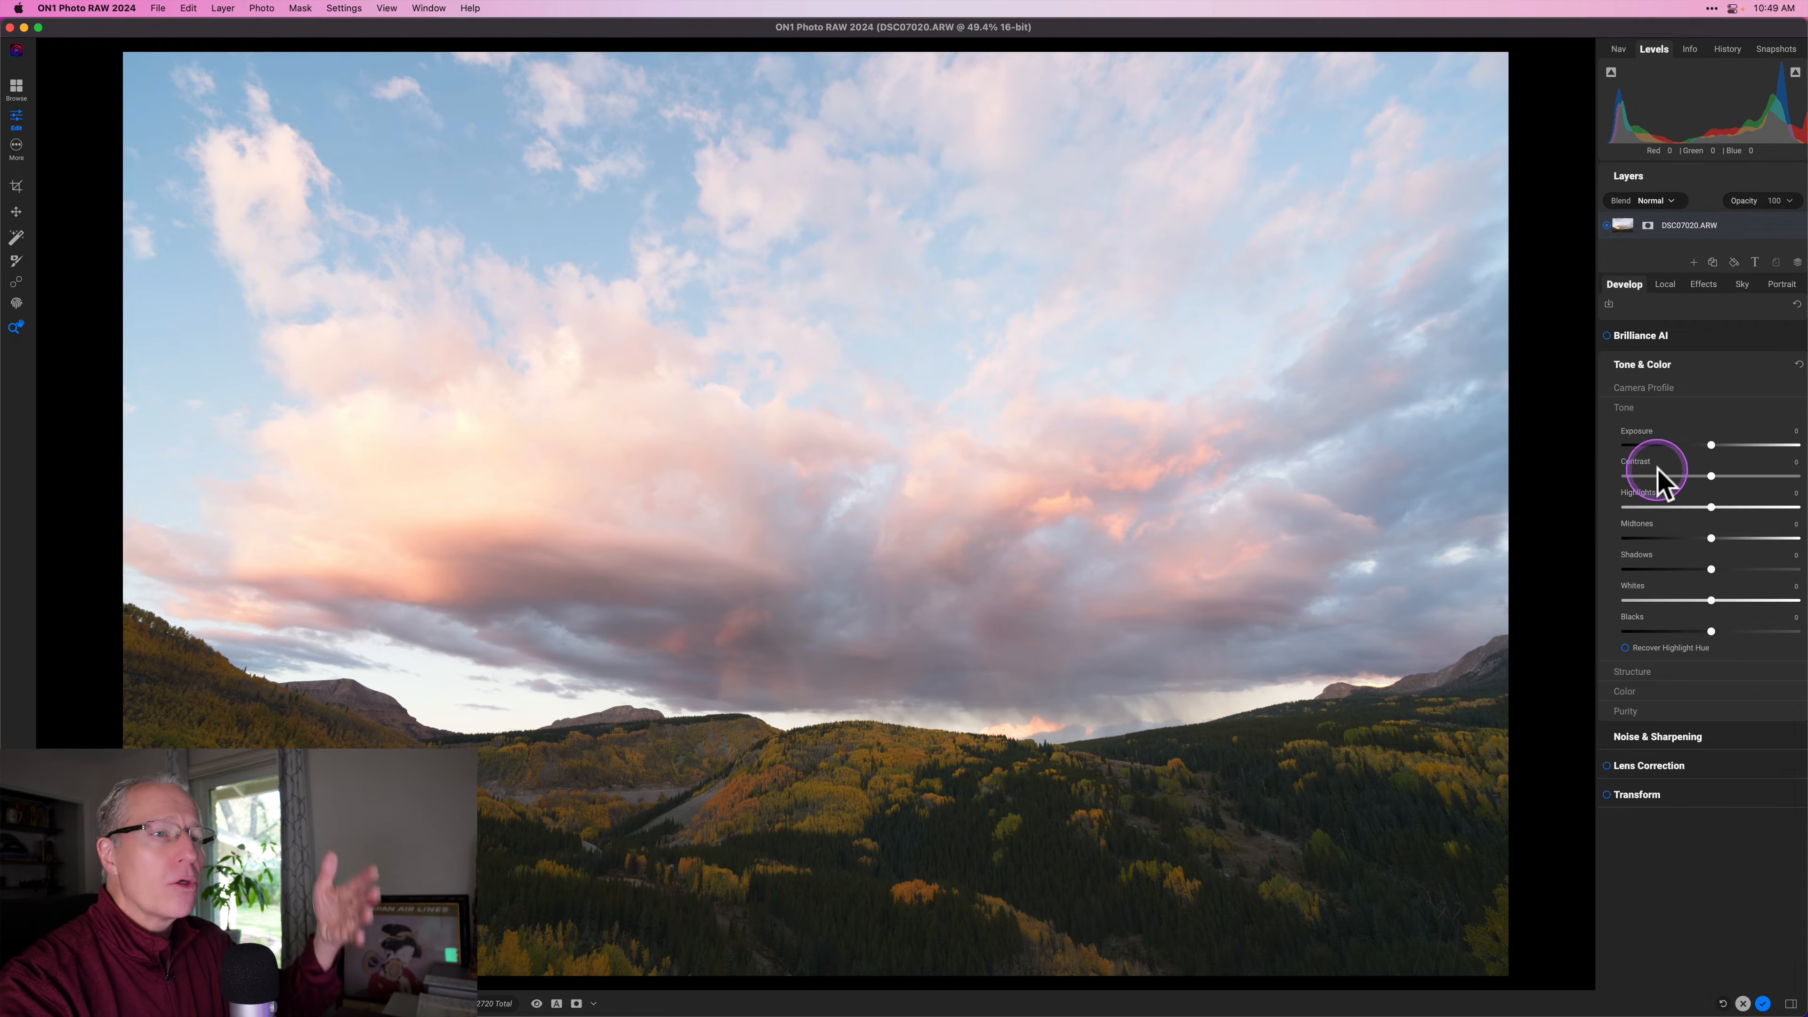
{"action": "left_click", "coordinate": [1655, 405]}
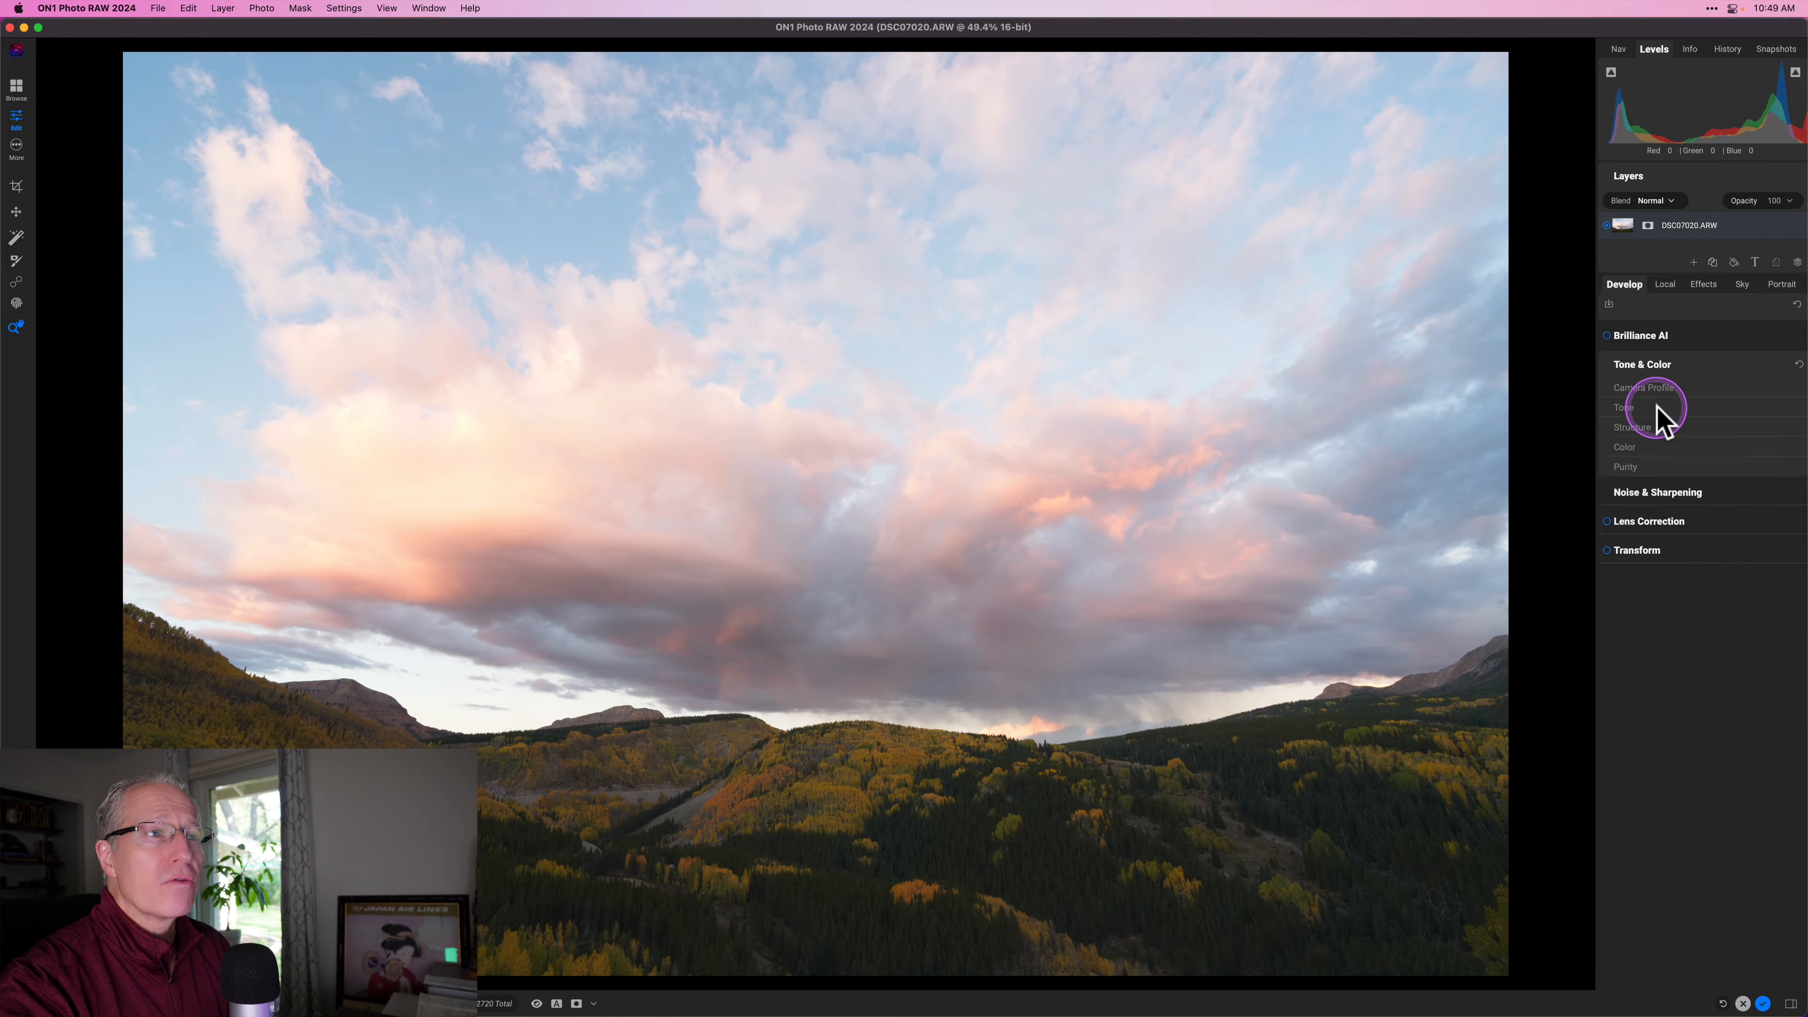
{"action": "left_click", "coordinate": [1656, 425]}
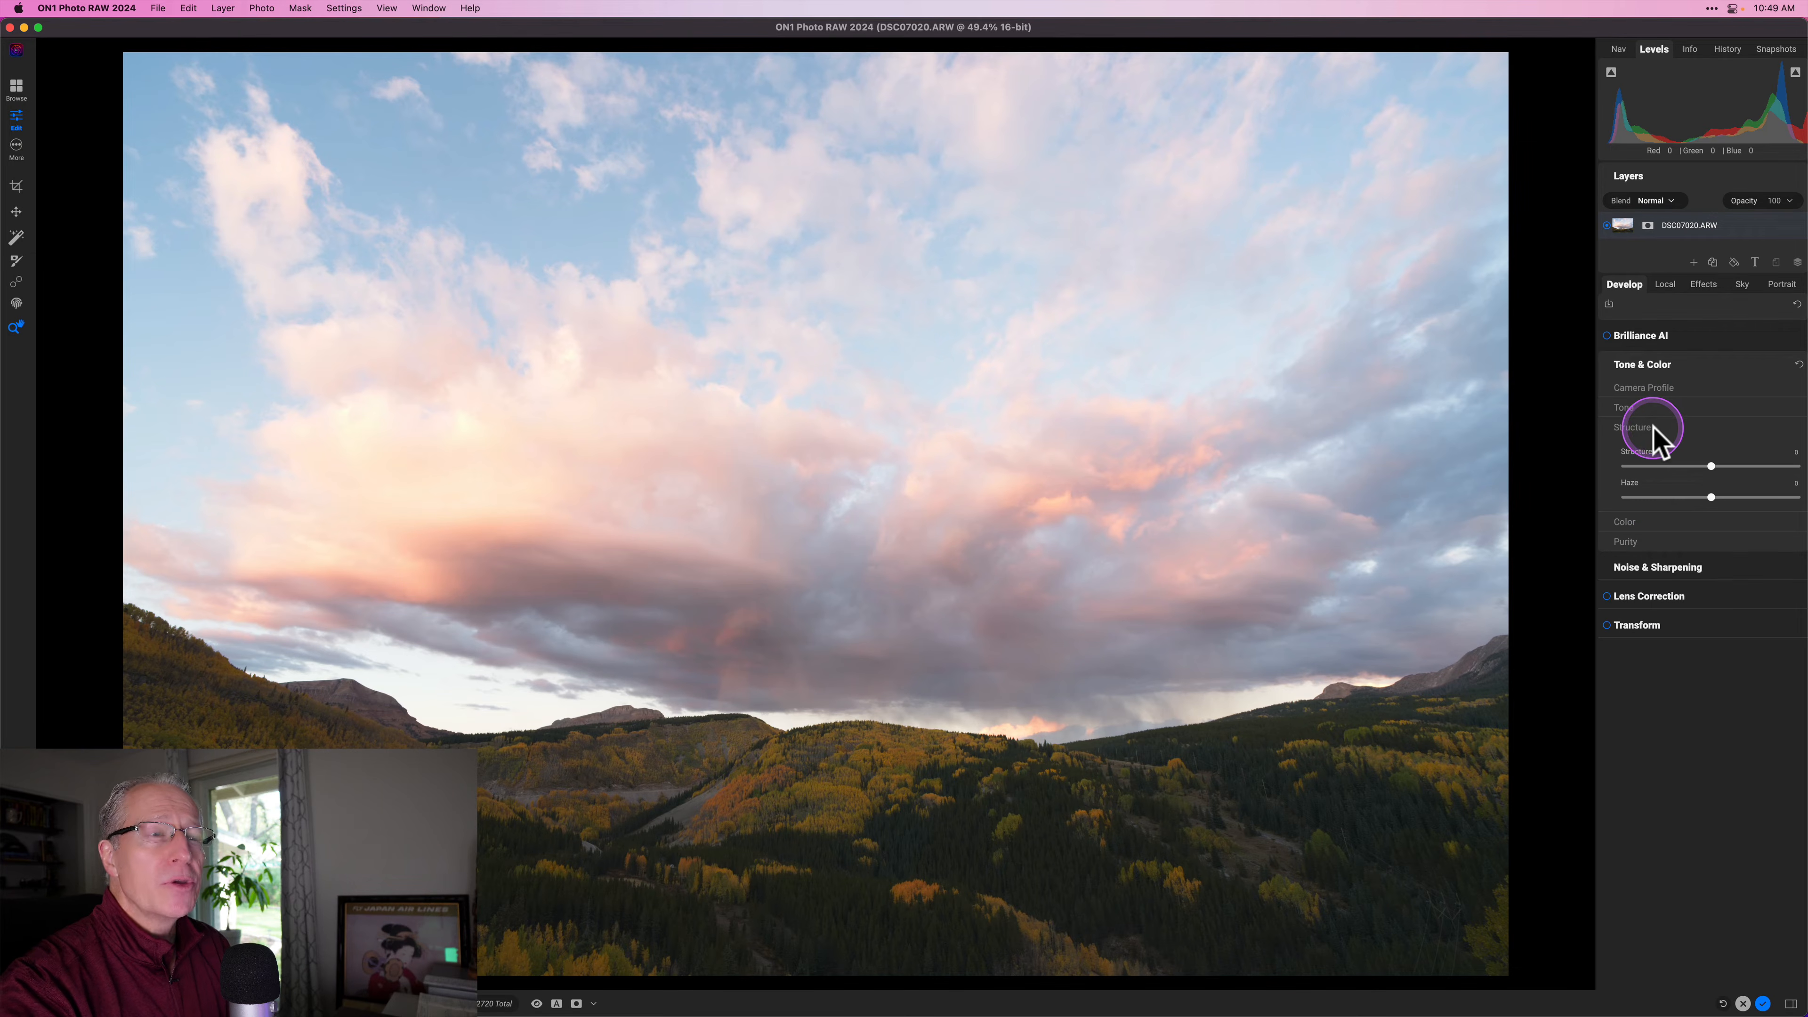
{"action": "left_click", "coordinate": [1652, 425]}
{"action": "left_click", "coordinate": [1645, 445]}
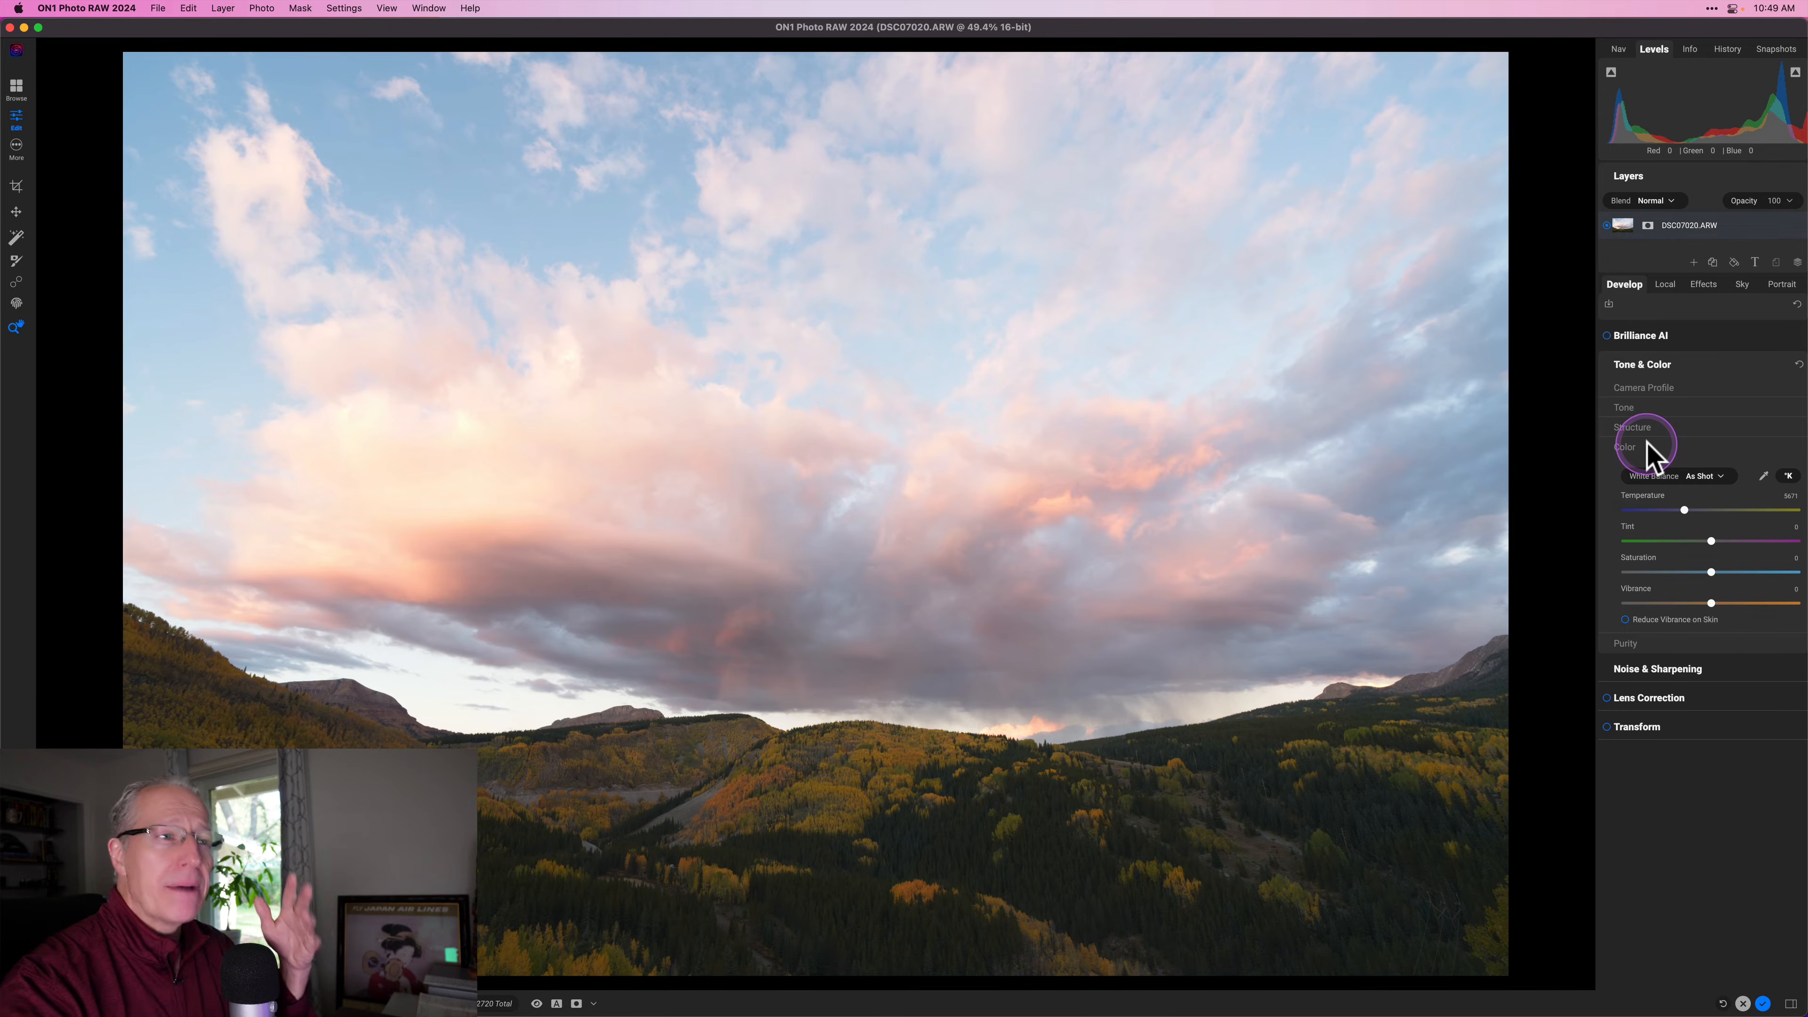
{"action": "left_click", "coordinate": [1647, 445]}
{"action": "left_click", "coordinate": [1654, 377]}
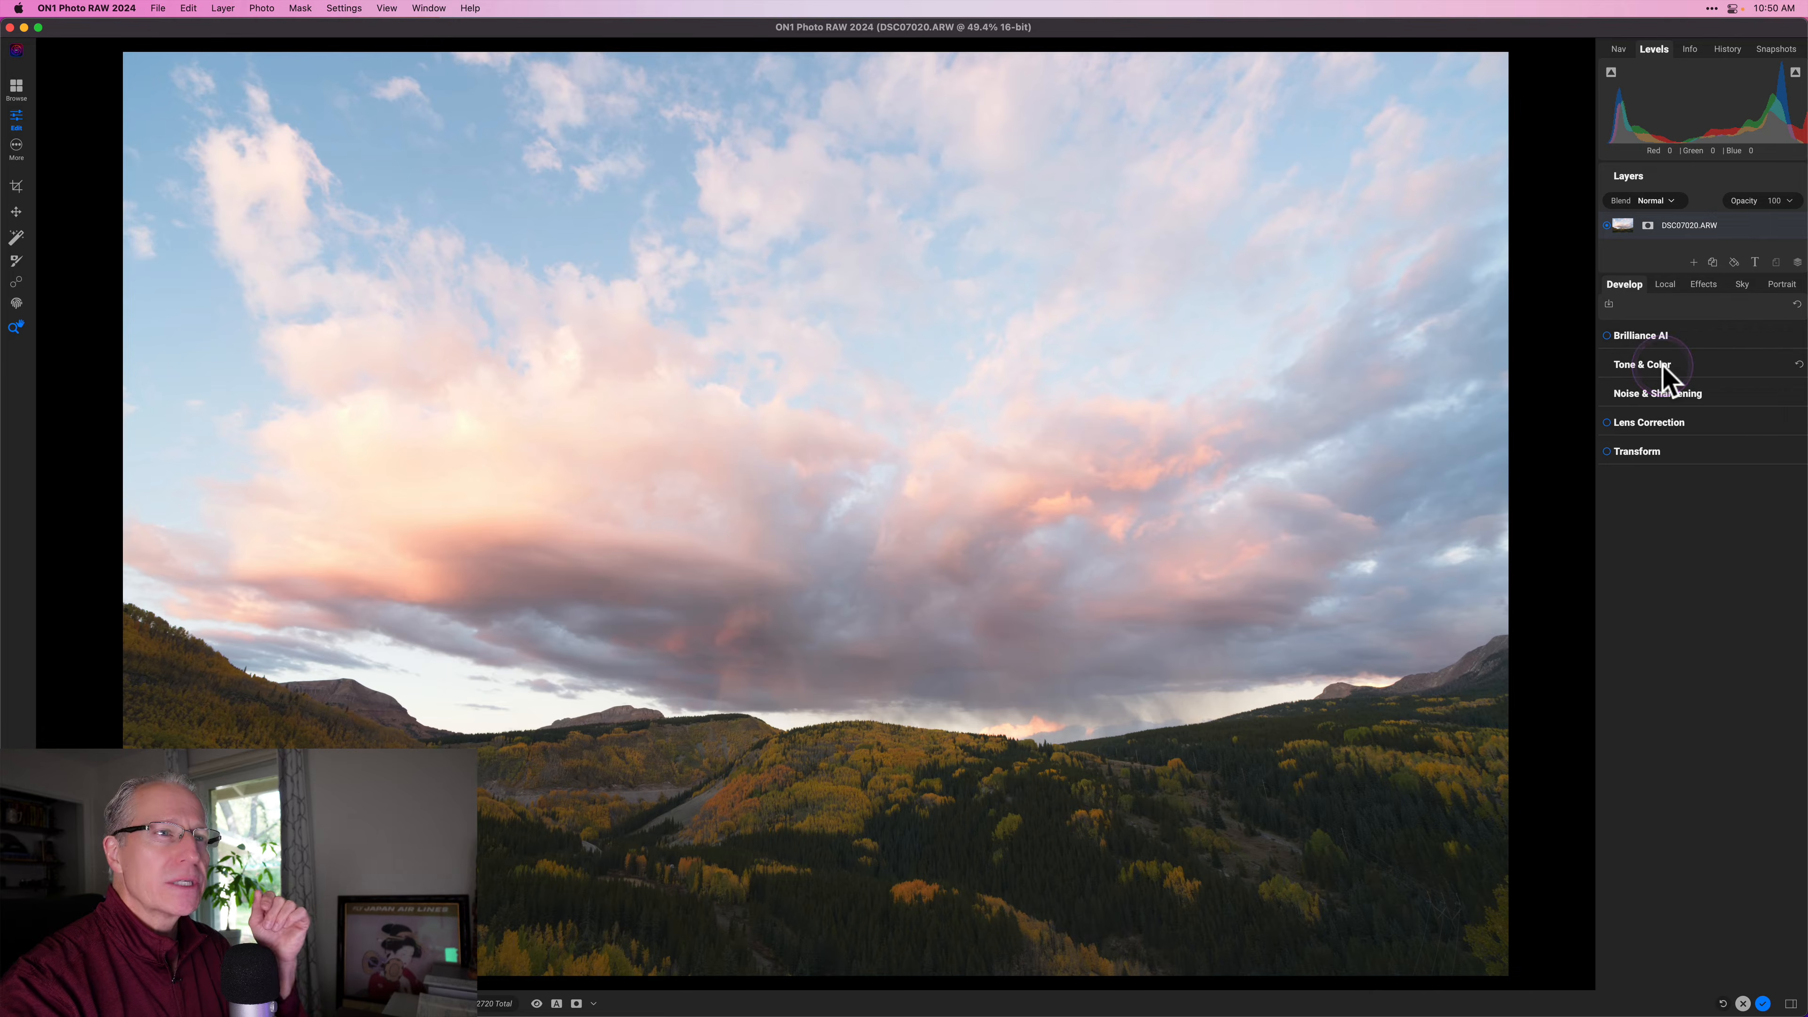
Review the Noise & Sharpening settings, collapse them, and look over the Lens Correction and Transform sections
{"action": "left_click", "coordinate": [1668, 393]}
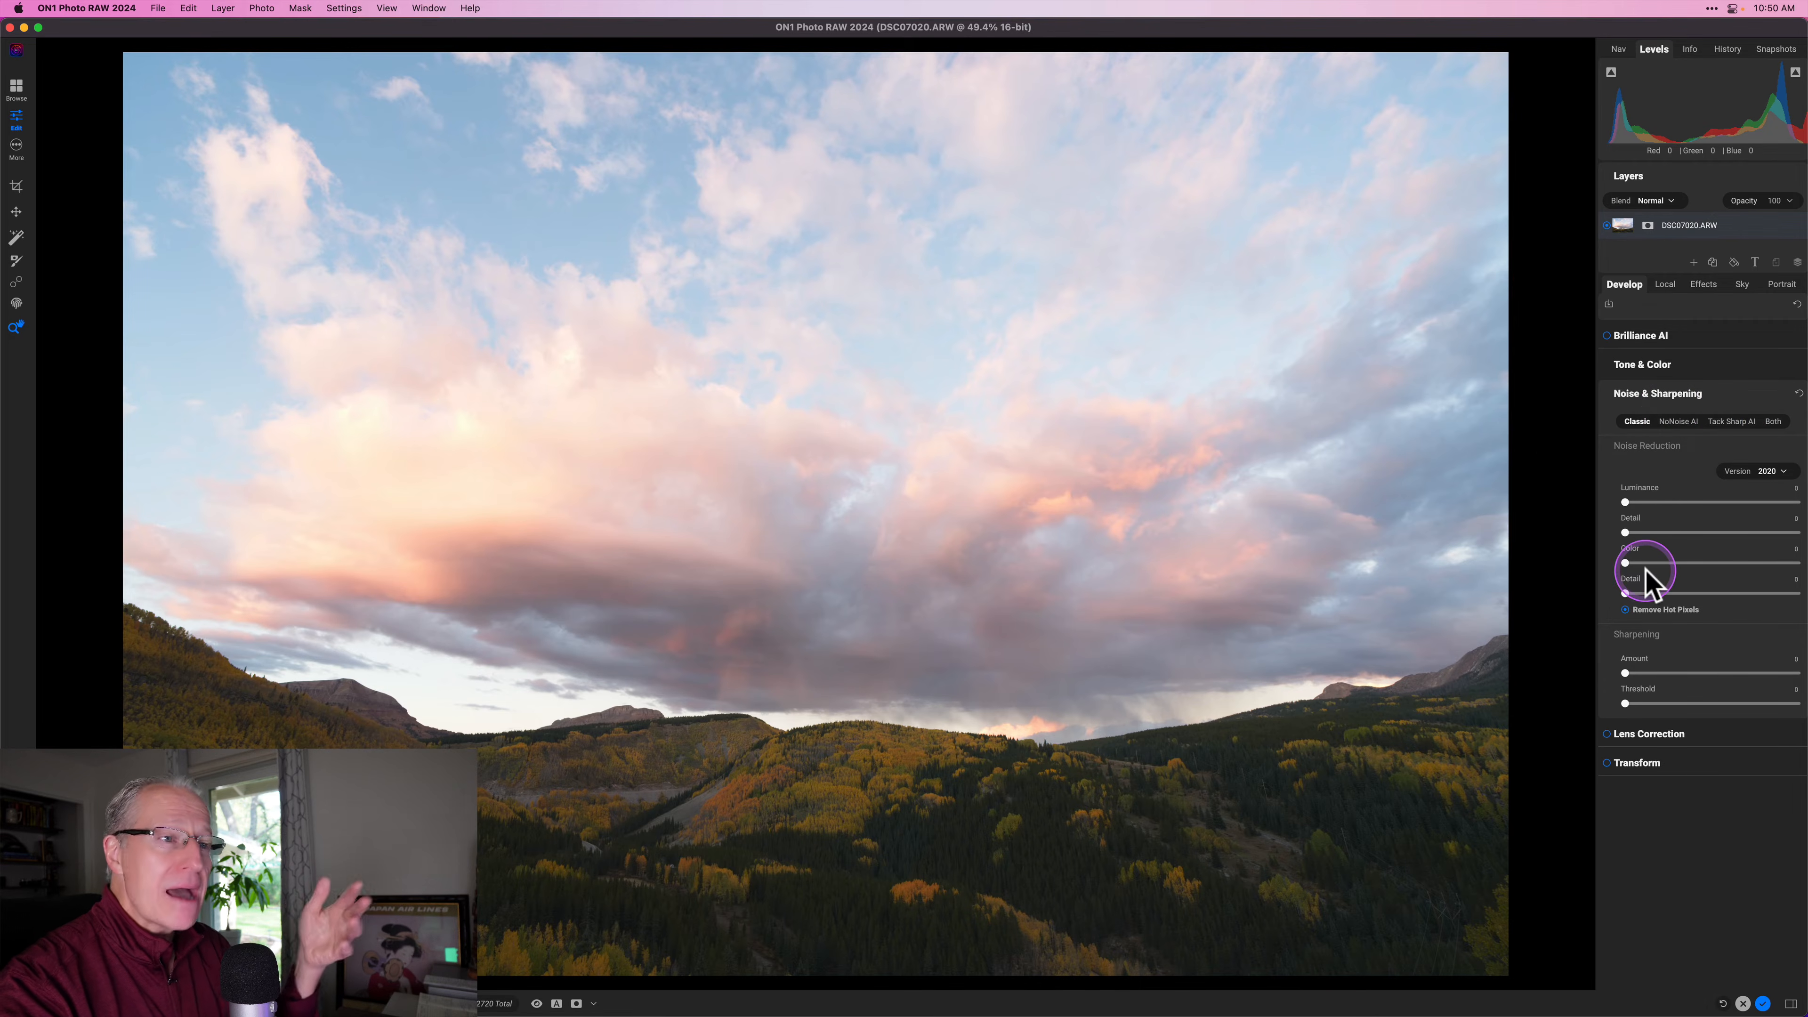
{"action": "left_click", "coordinate": [1722, 396]}
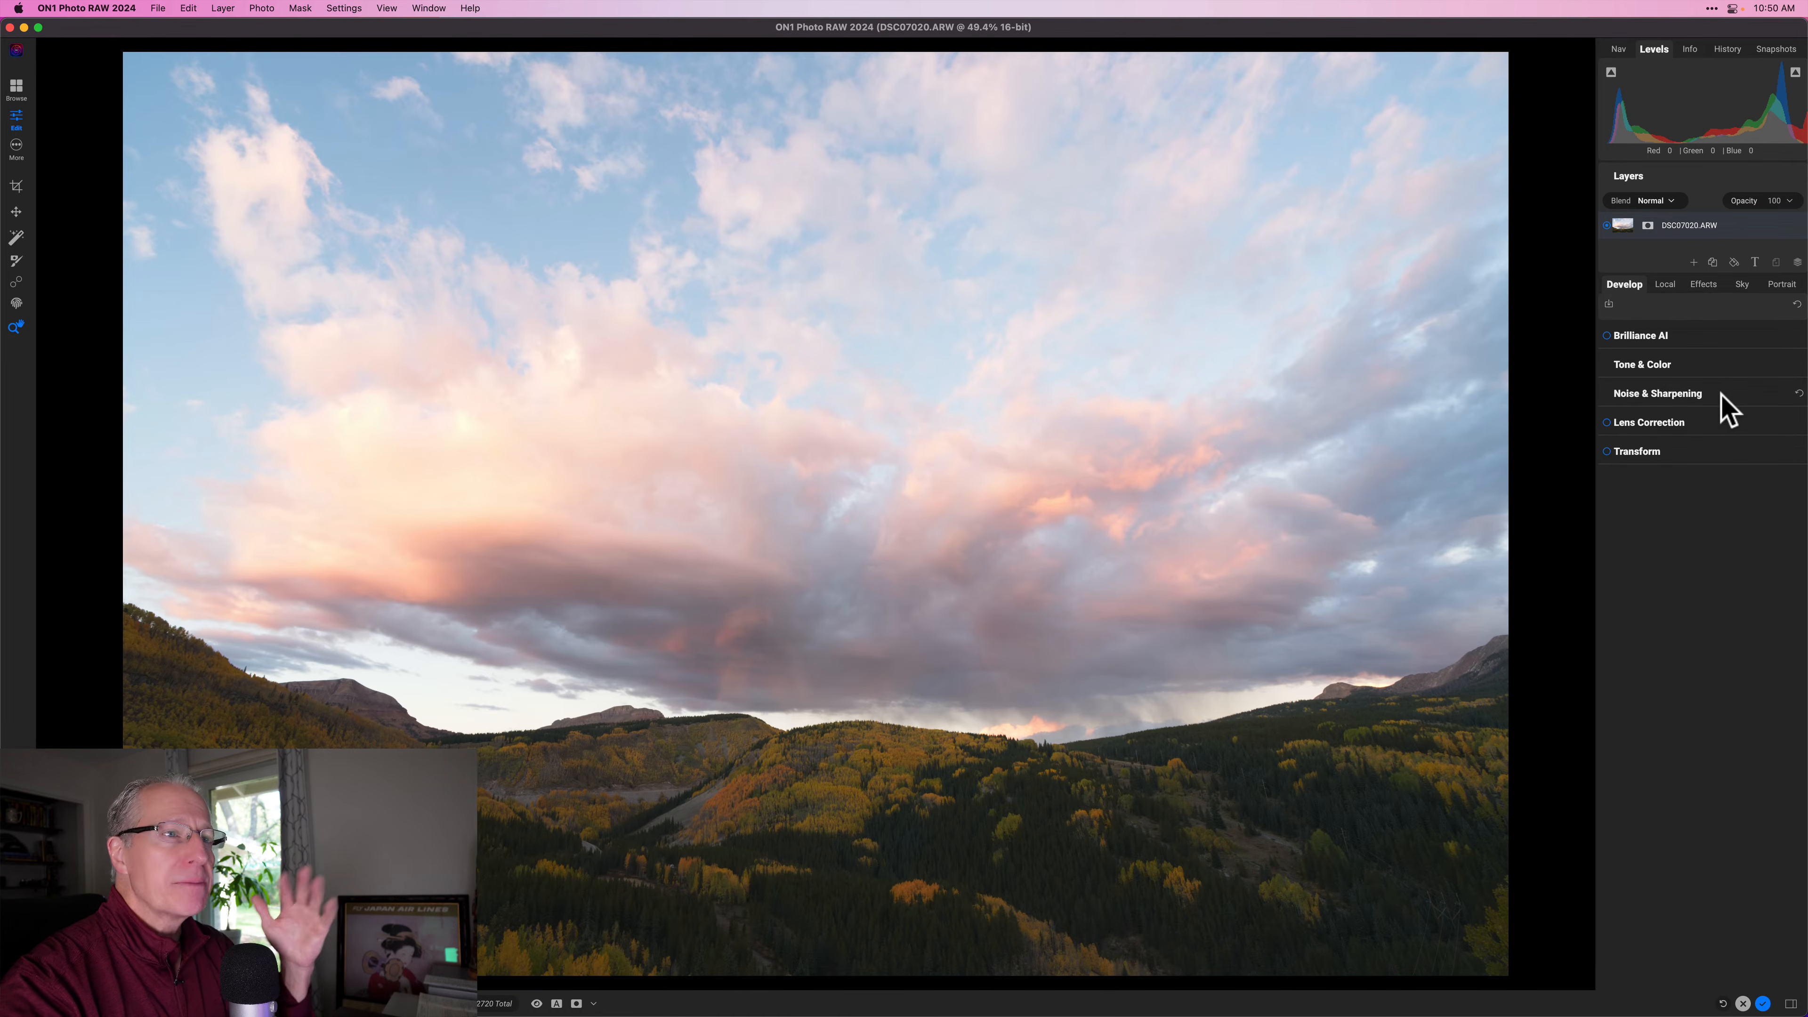
{"action": "left_click", "coordinate": [1634, 425]}
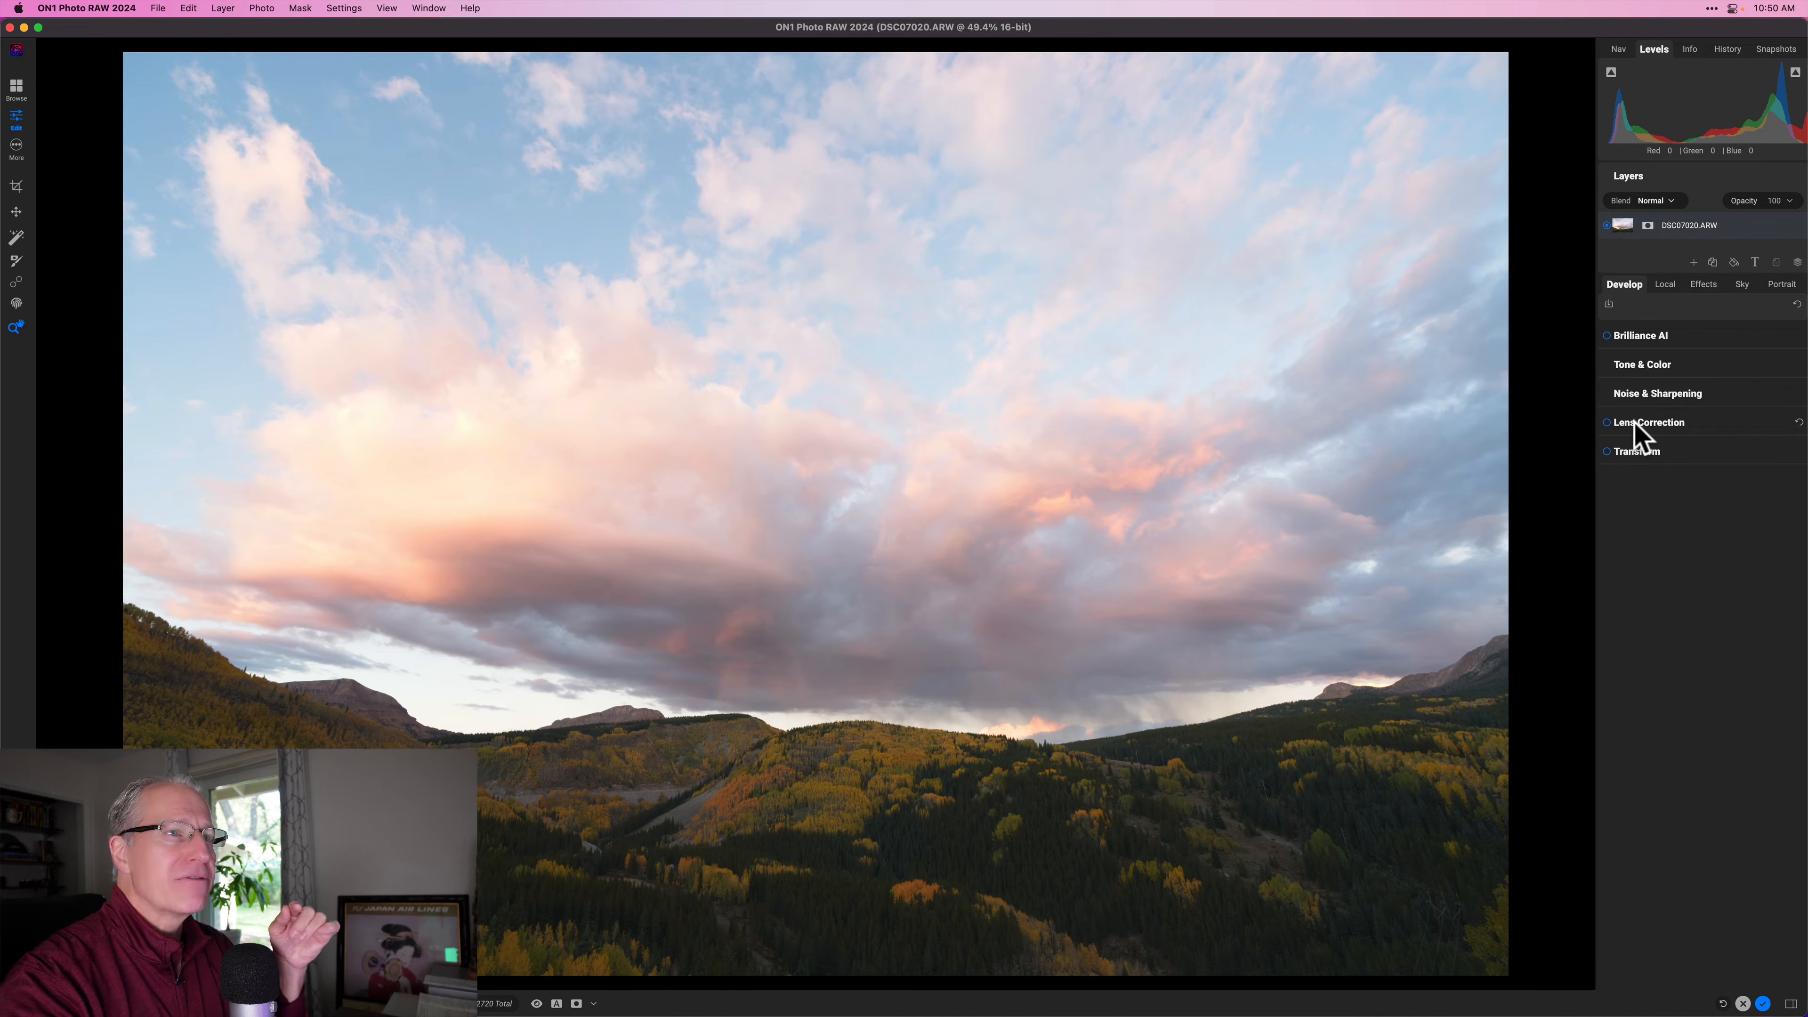
{"action": "left_click", "coordinate": [1653, 469]}
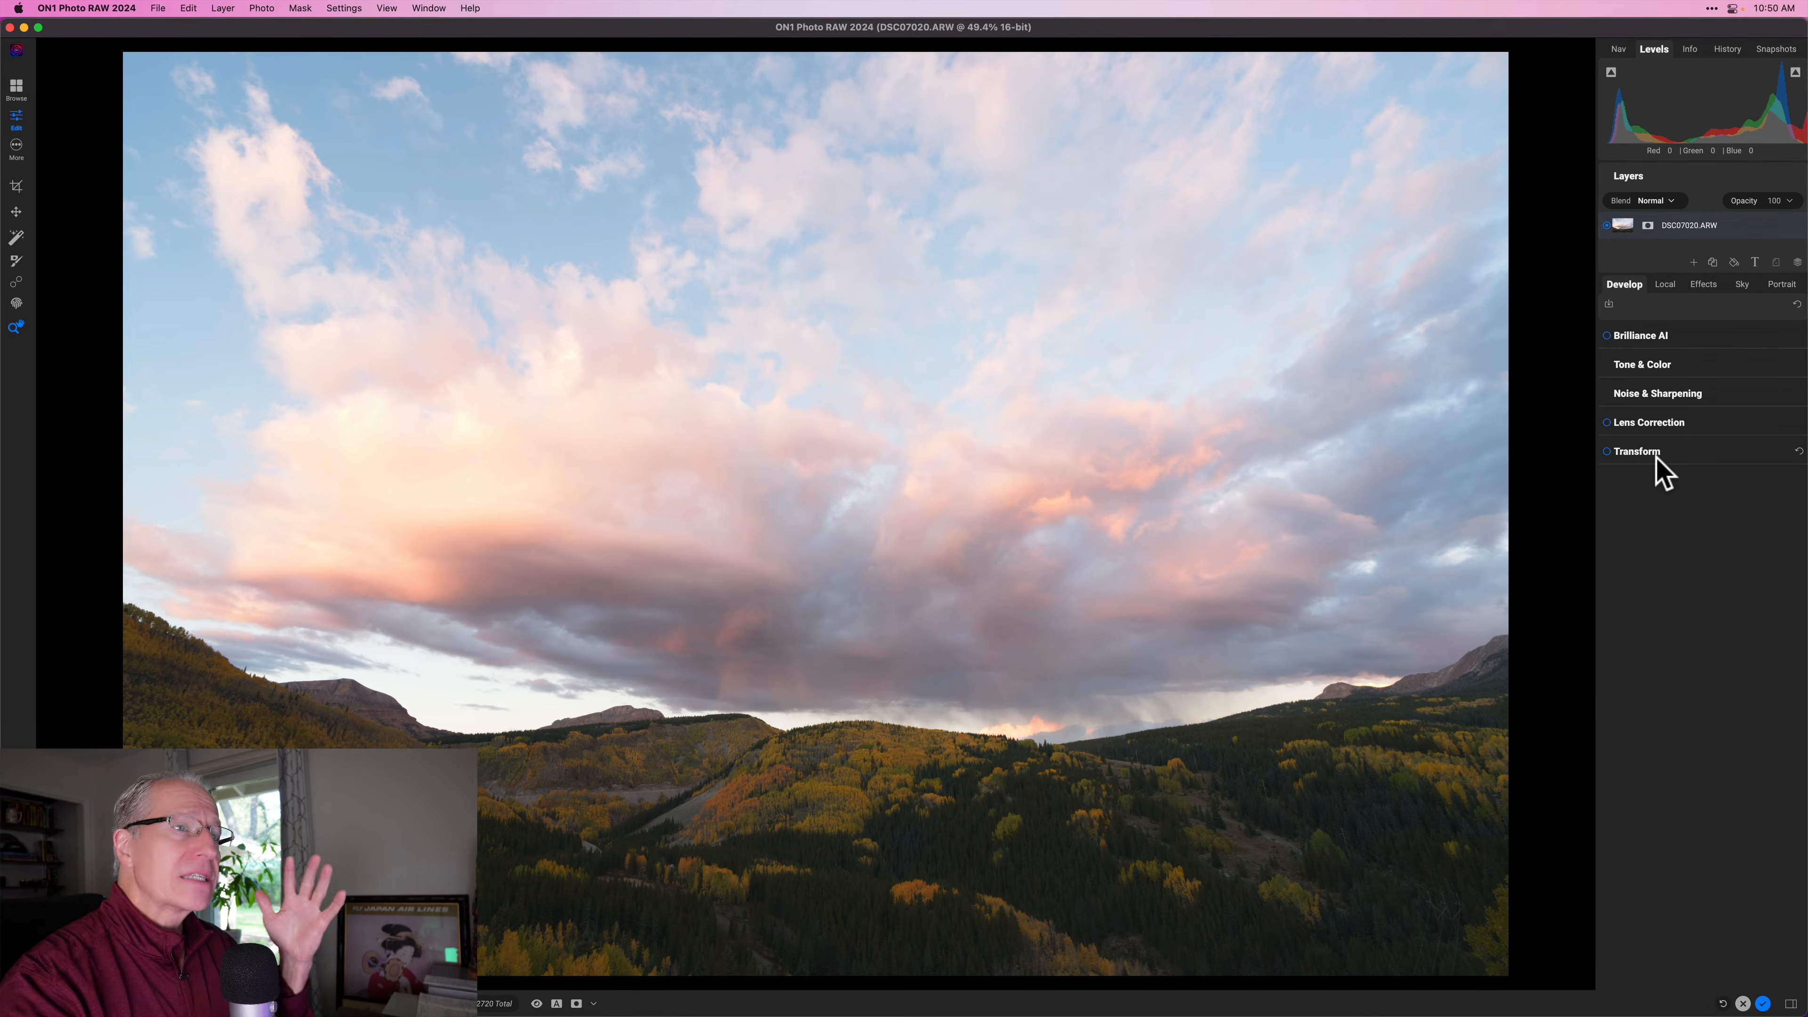
Turn on Brilliance AI for the photo, review its fine-tuning, local adjustment and option settings, and collapse the options again
{"action": "left_click", "coordinate": [1617, 347]}
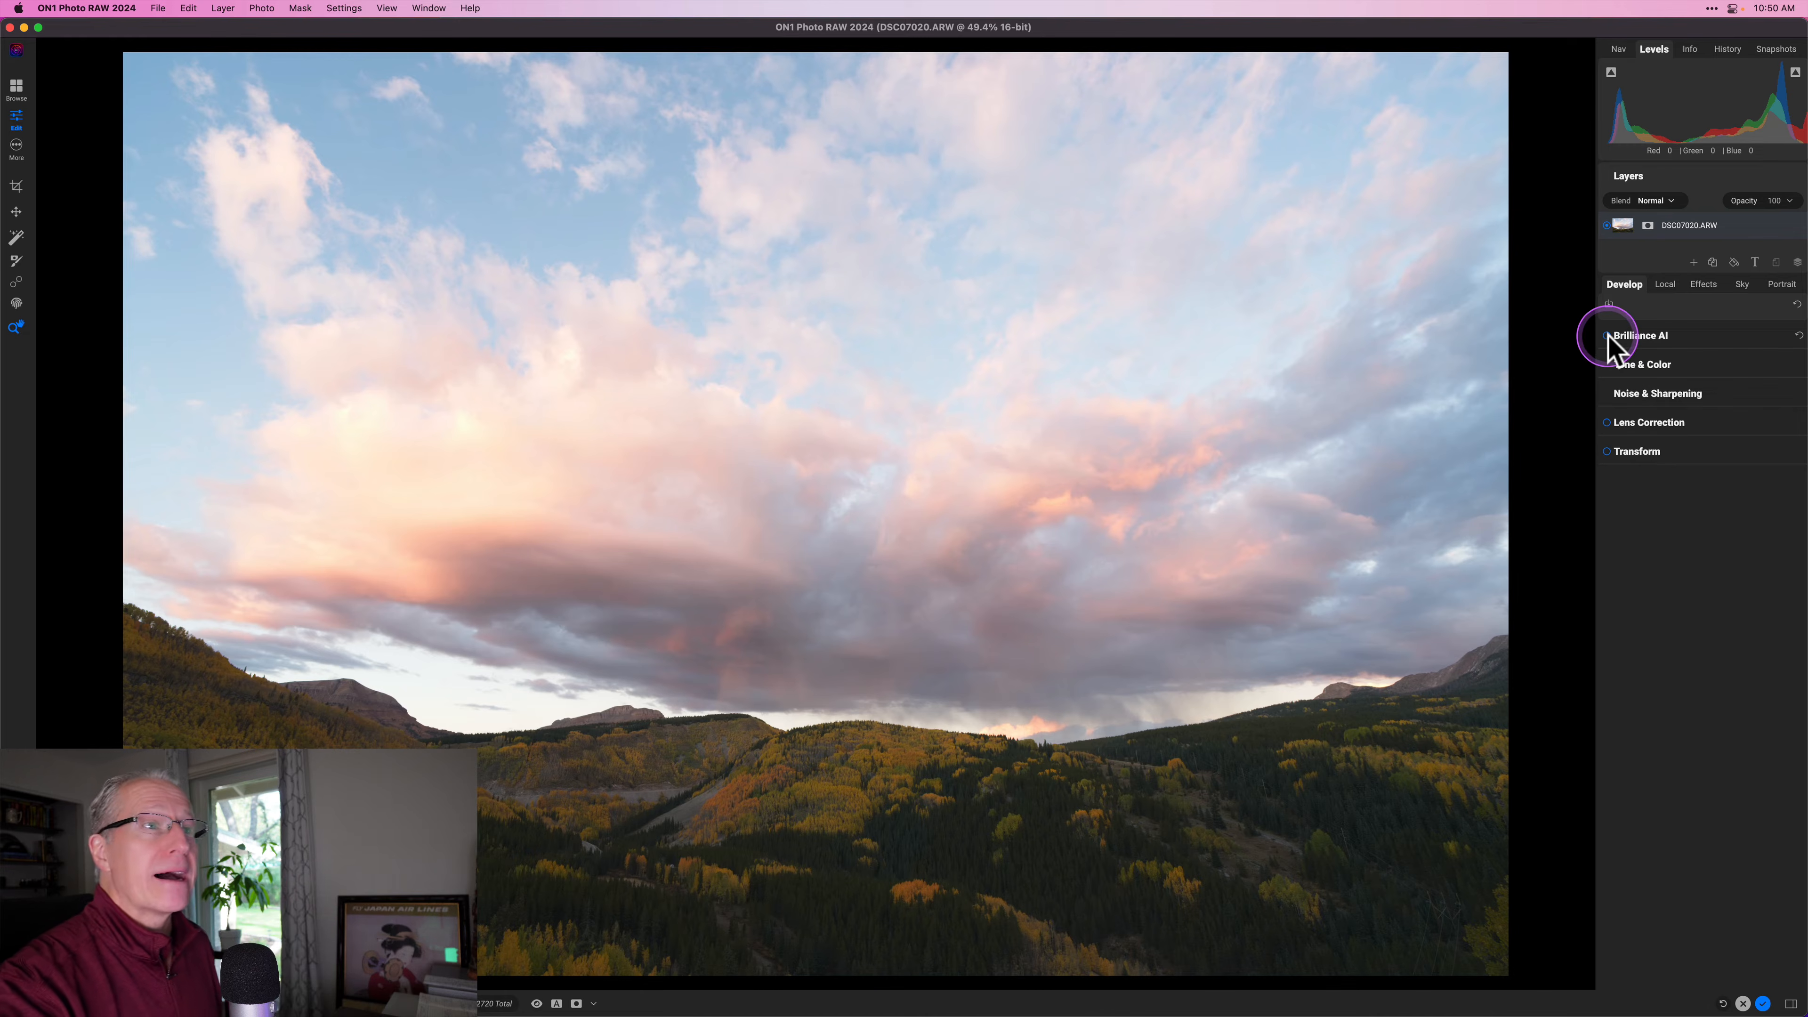
{"action": "left_click", "coordinate": [1606, 334]}
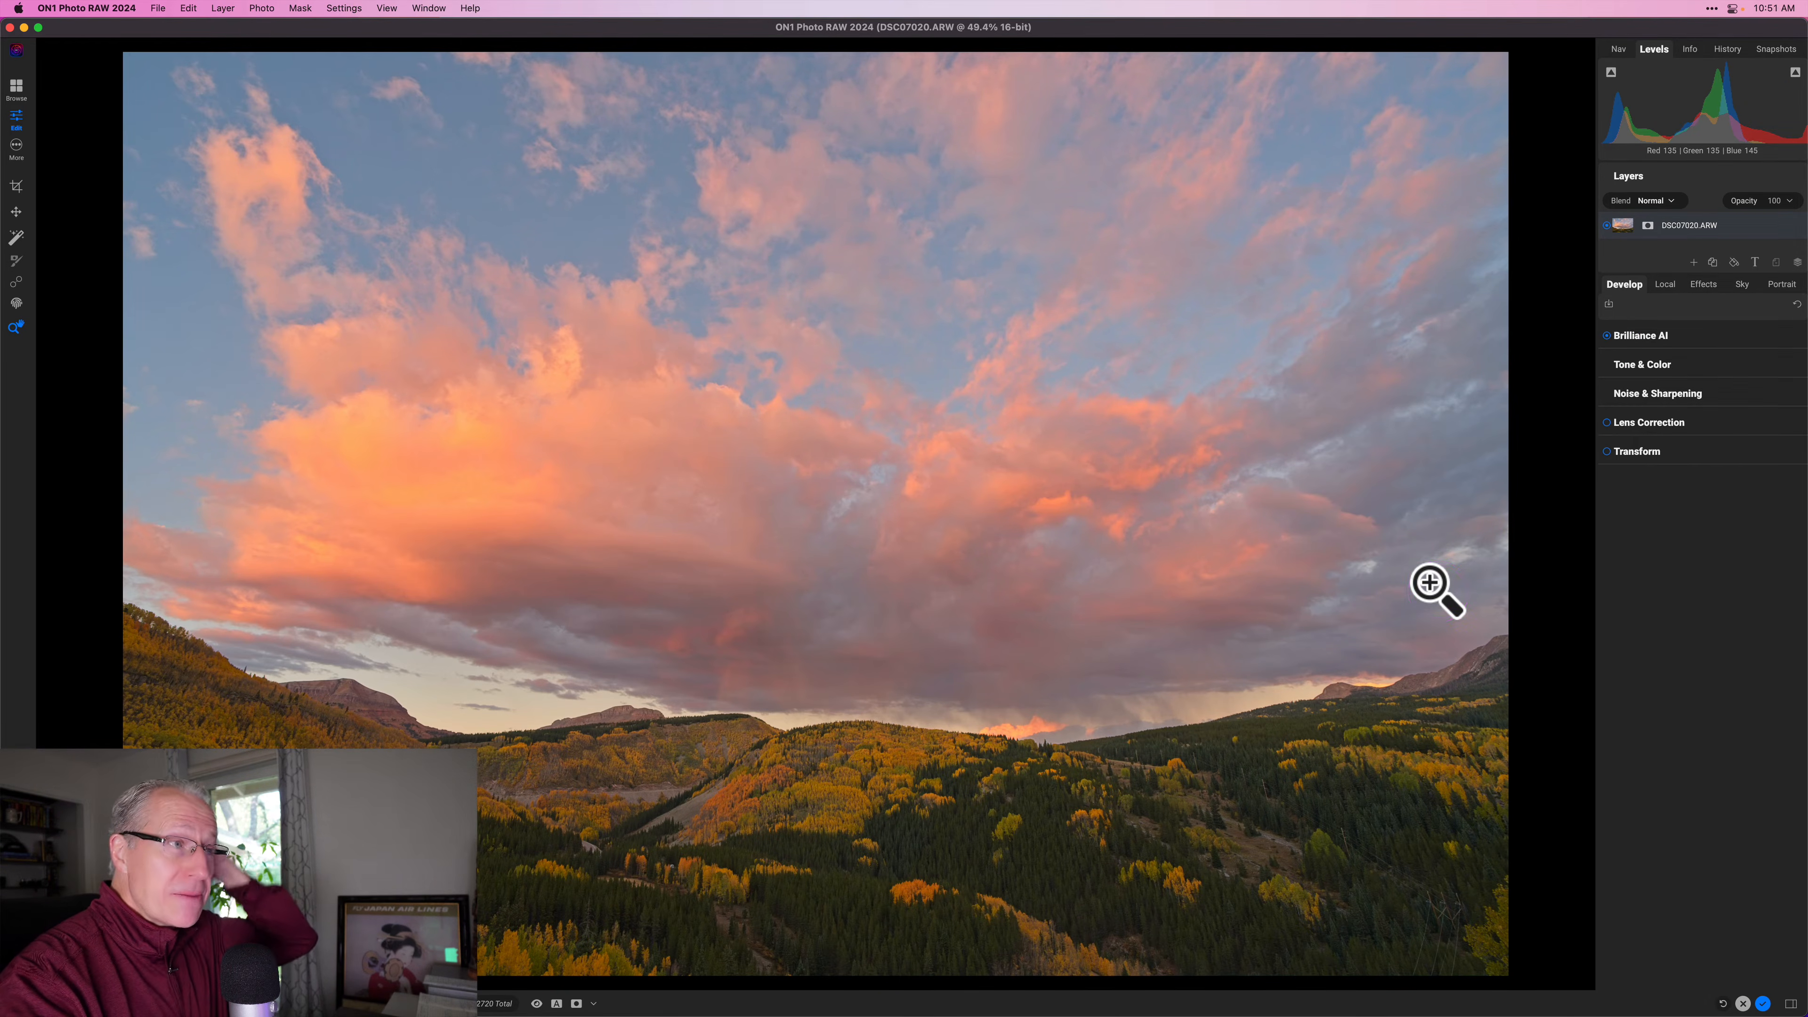
{"action": "left_click", "coordinate": [1686, 326]}
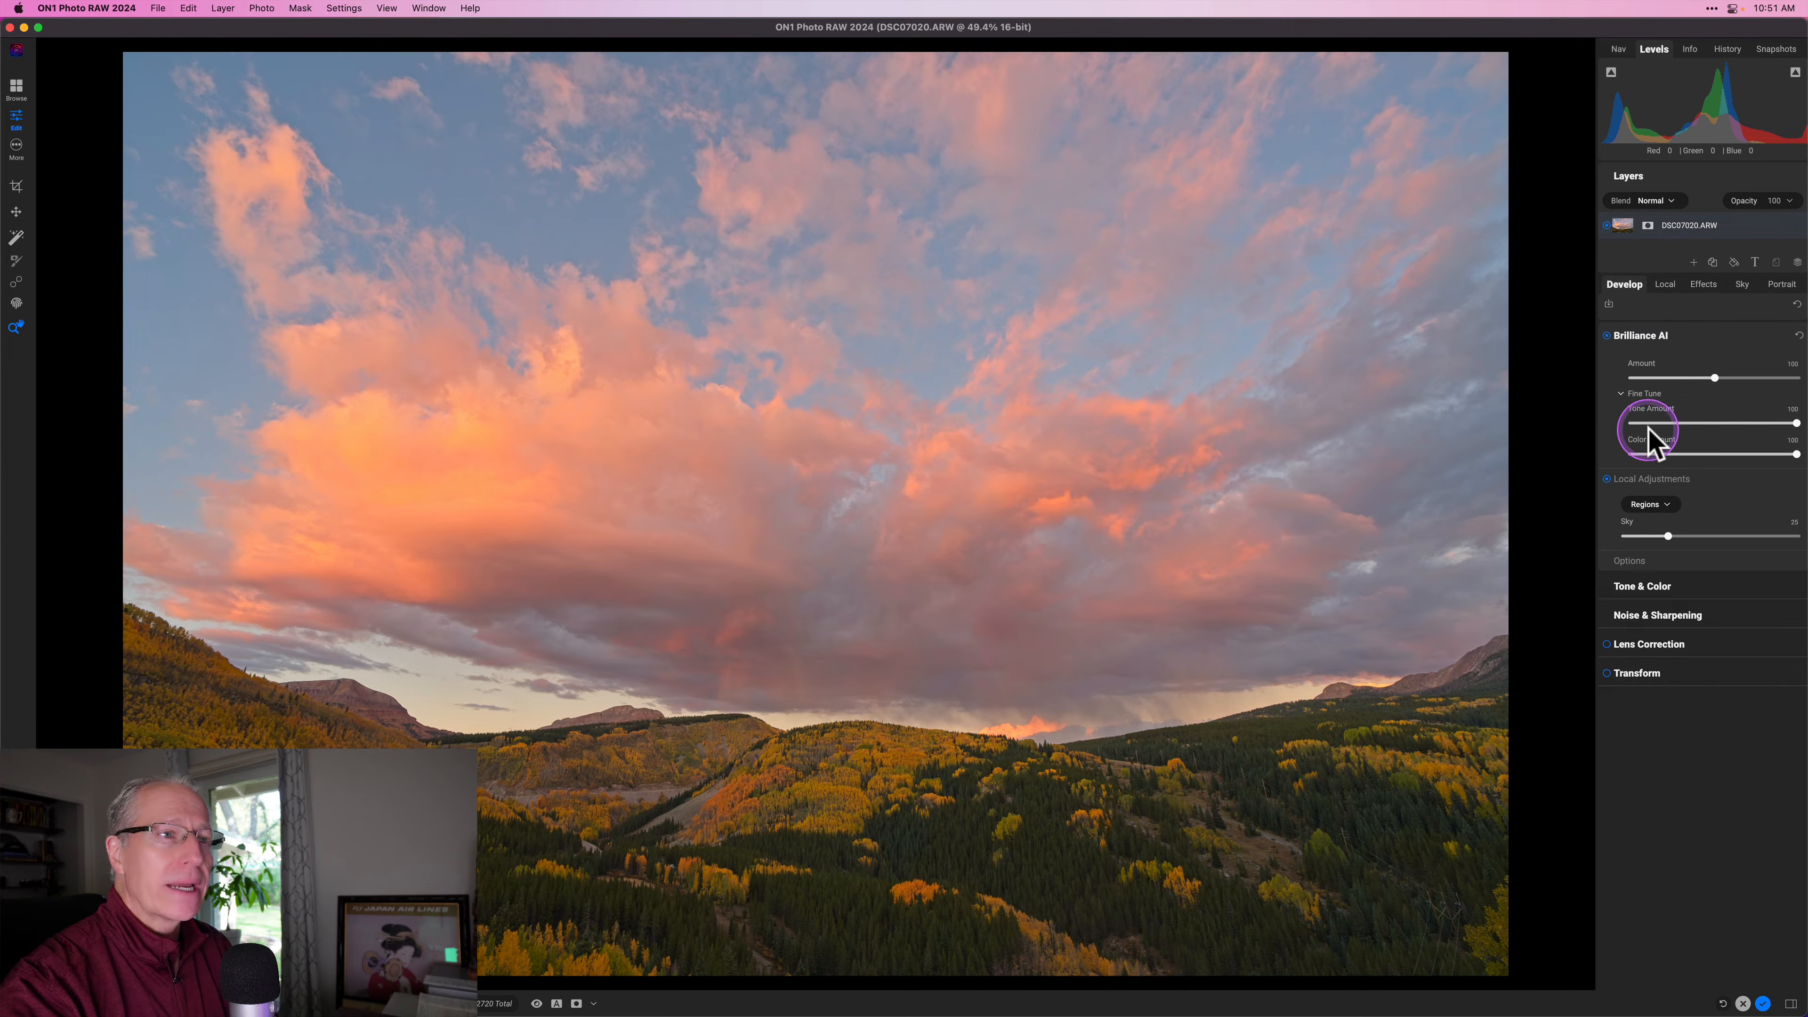
{"action": "left_click", "coordinate": [1636, 561]}
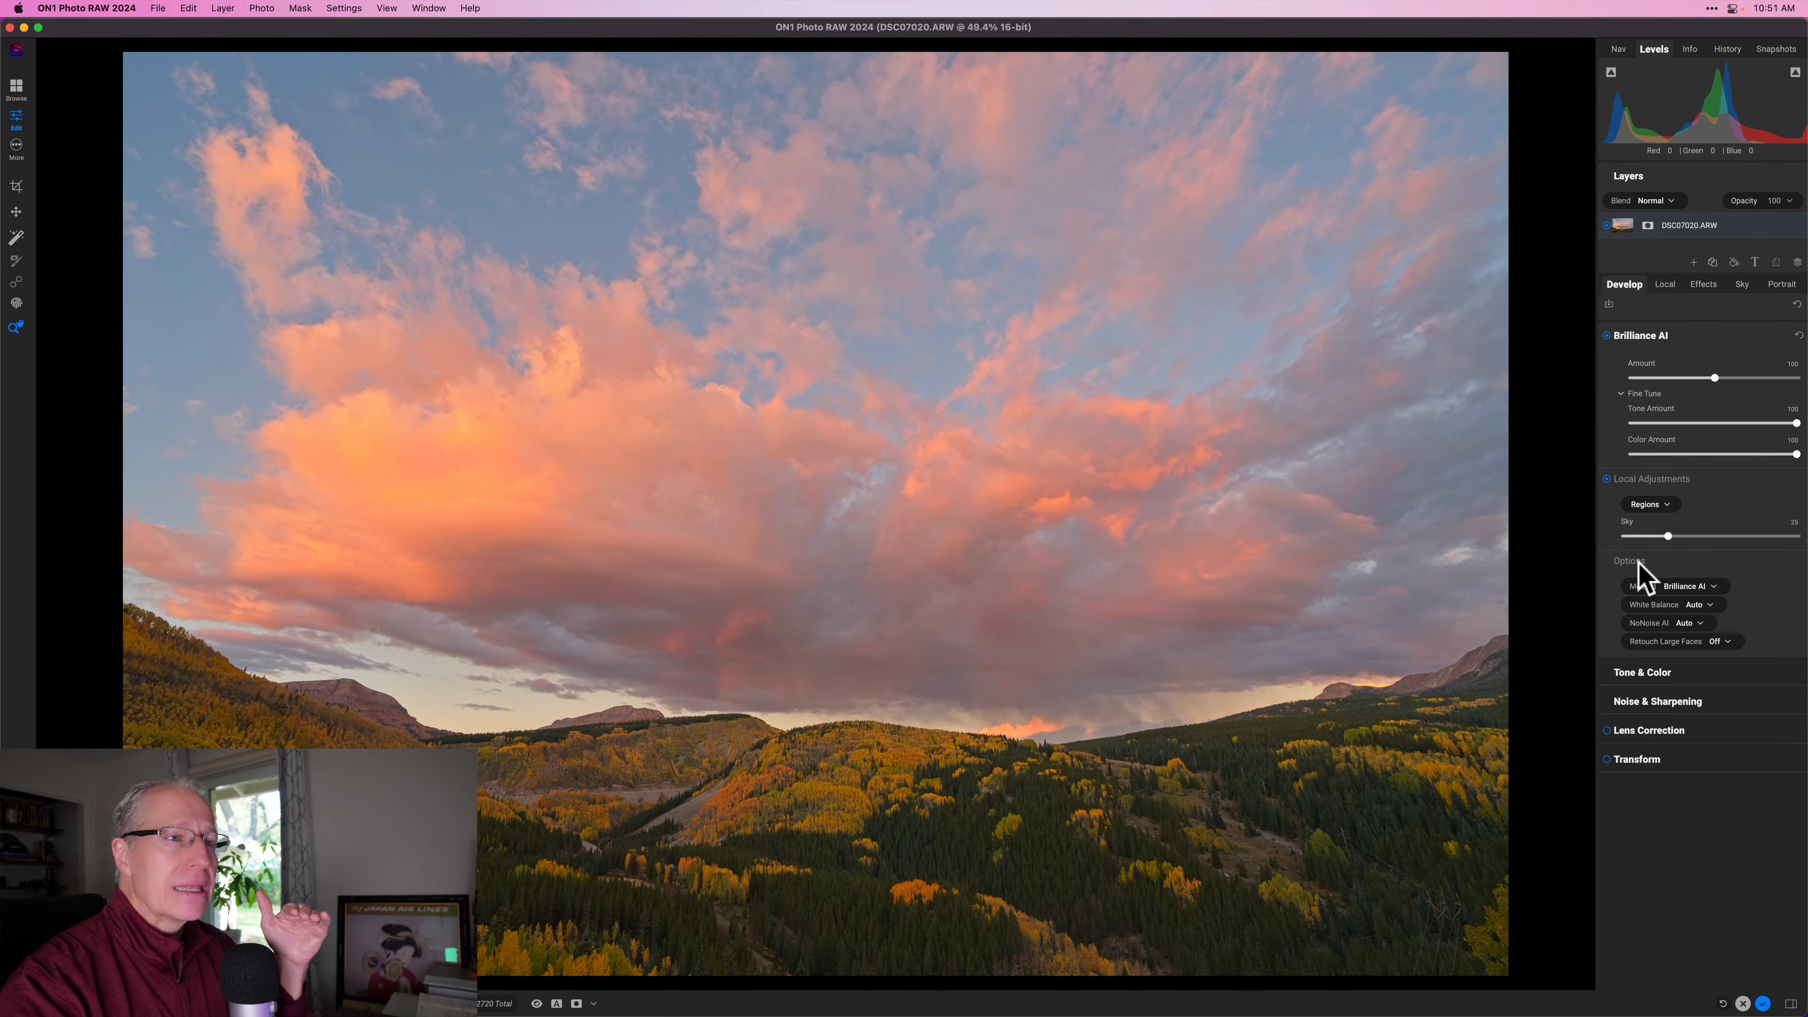
{"action": "left_click", "coordinate": [1635, 561]}
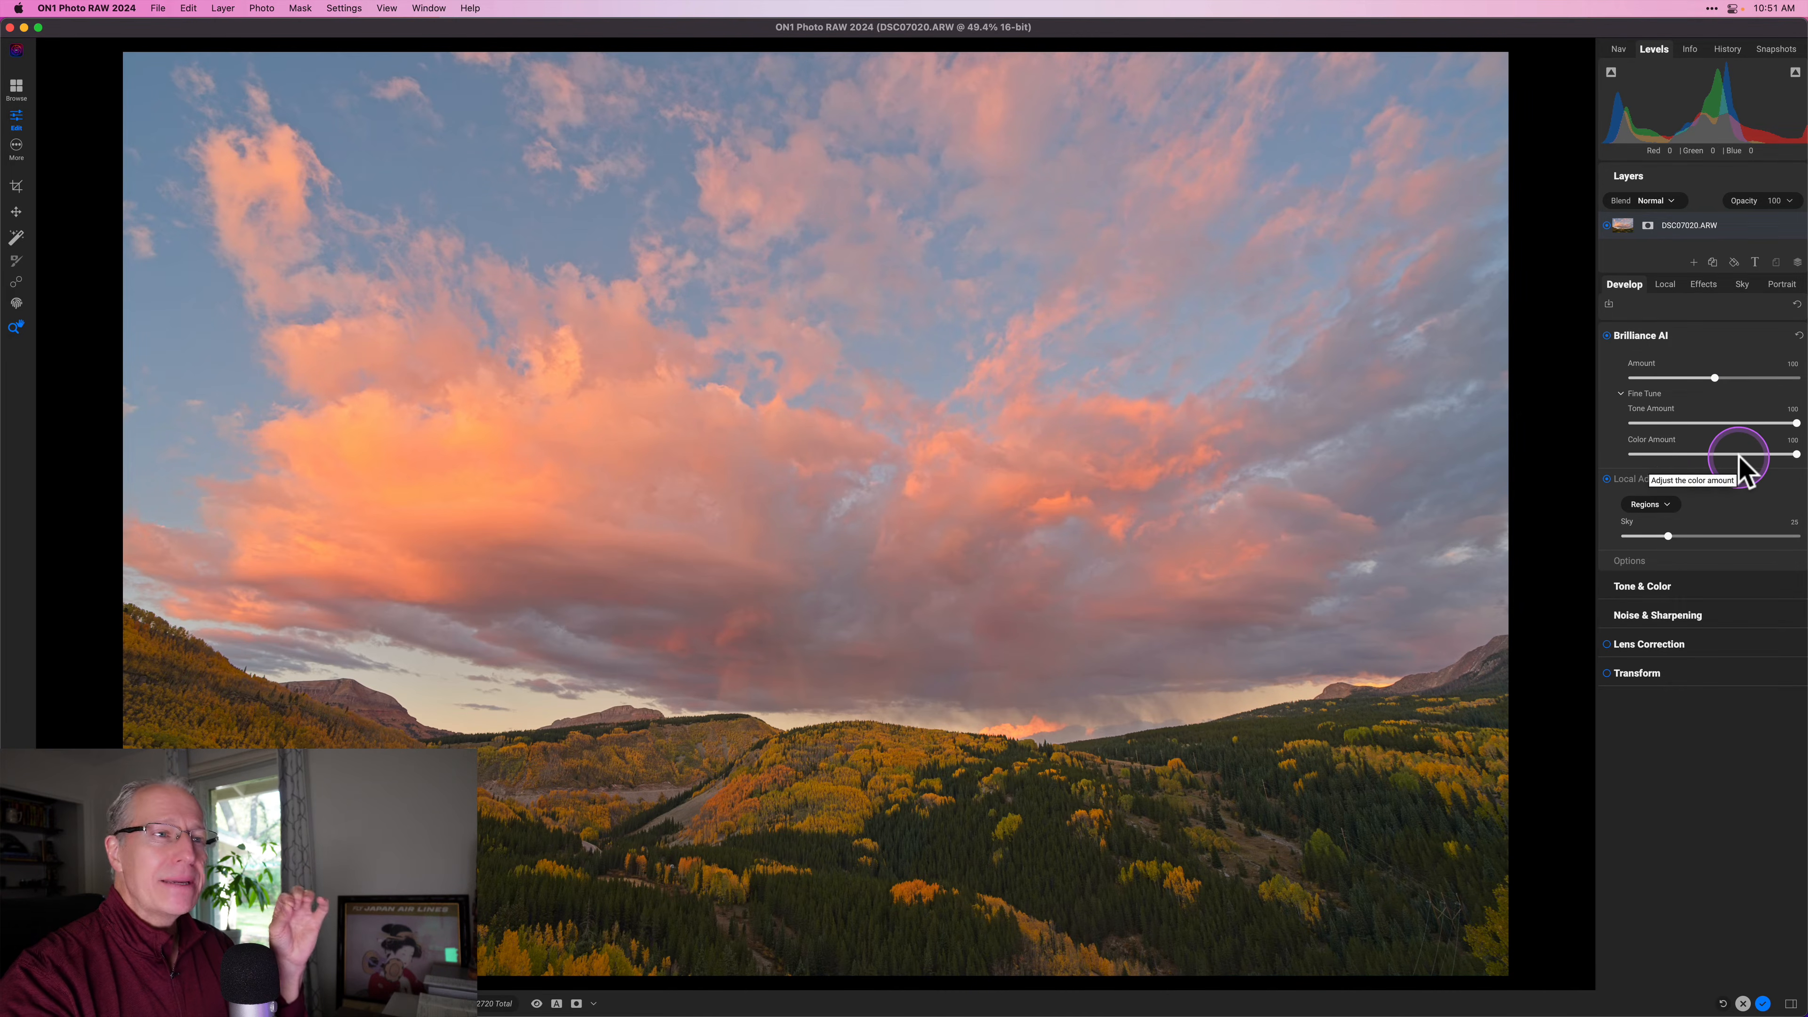
{"action": "left_click", "coordinate": [1637, 560]}
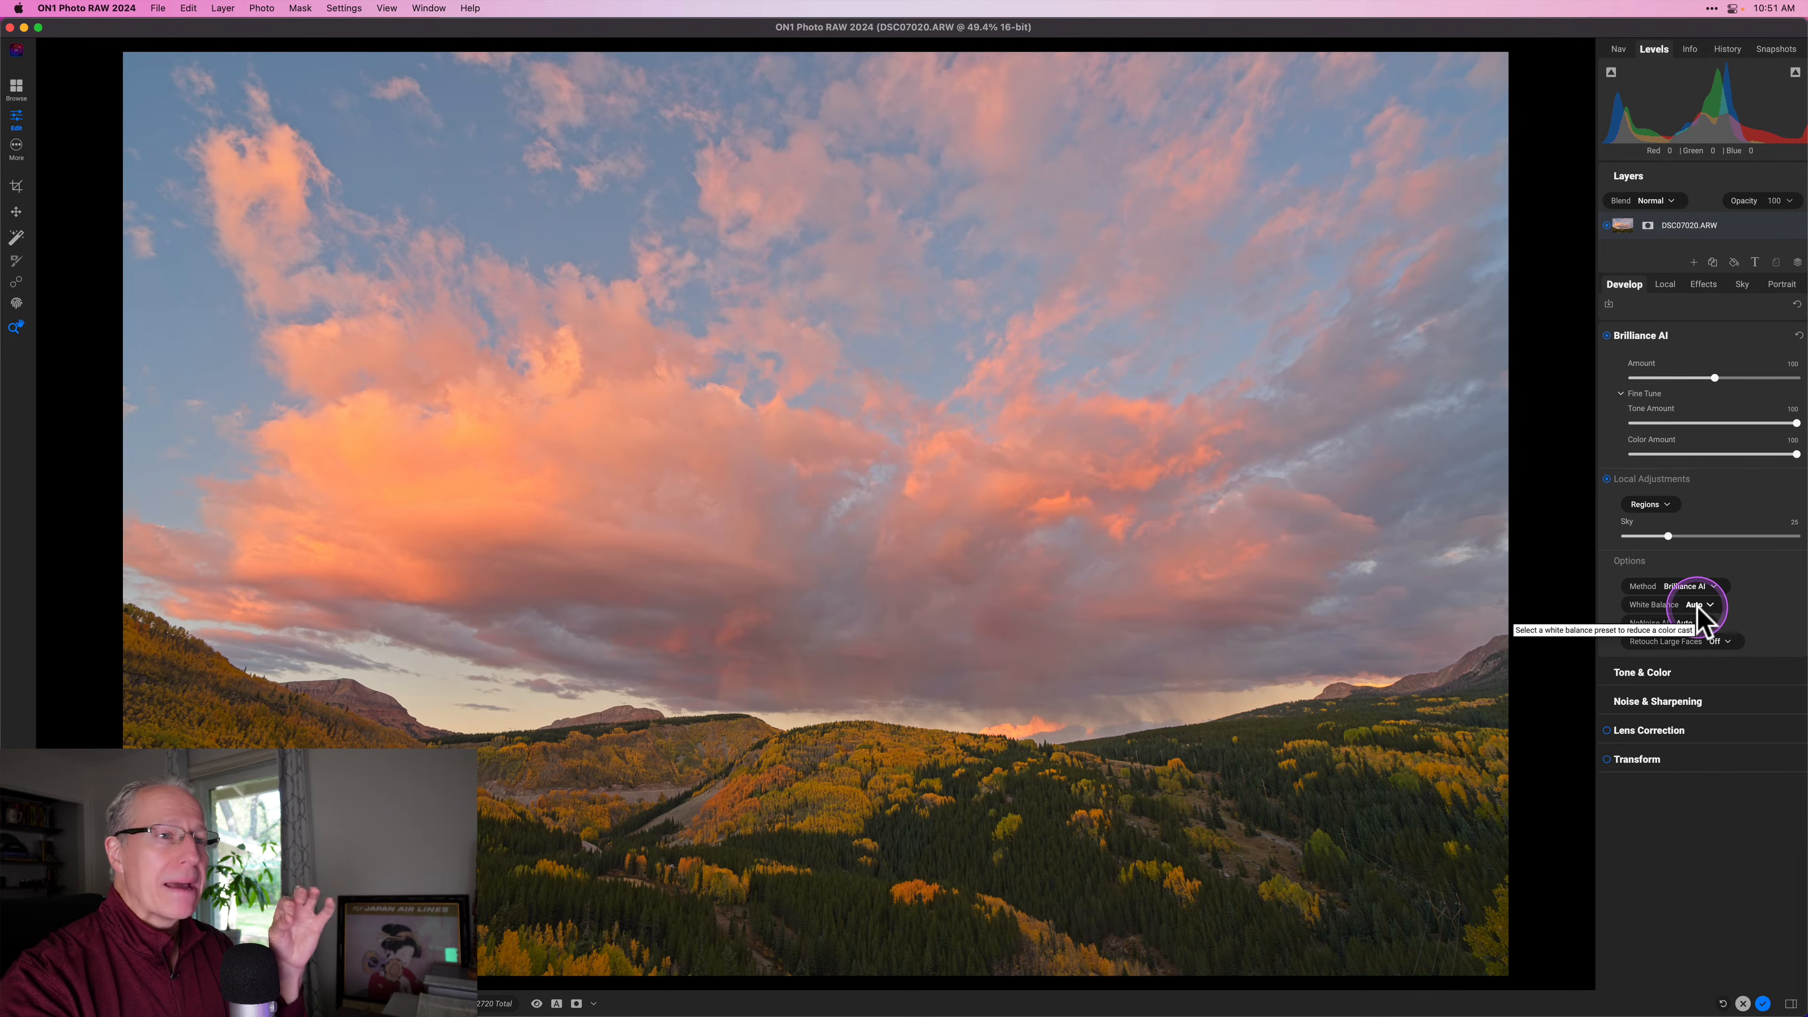
{"action": "left_click", "coordinate": [1668, 564]}
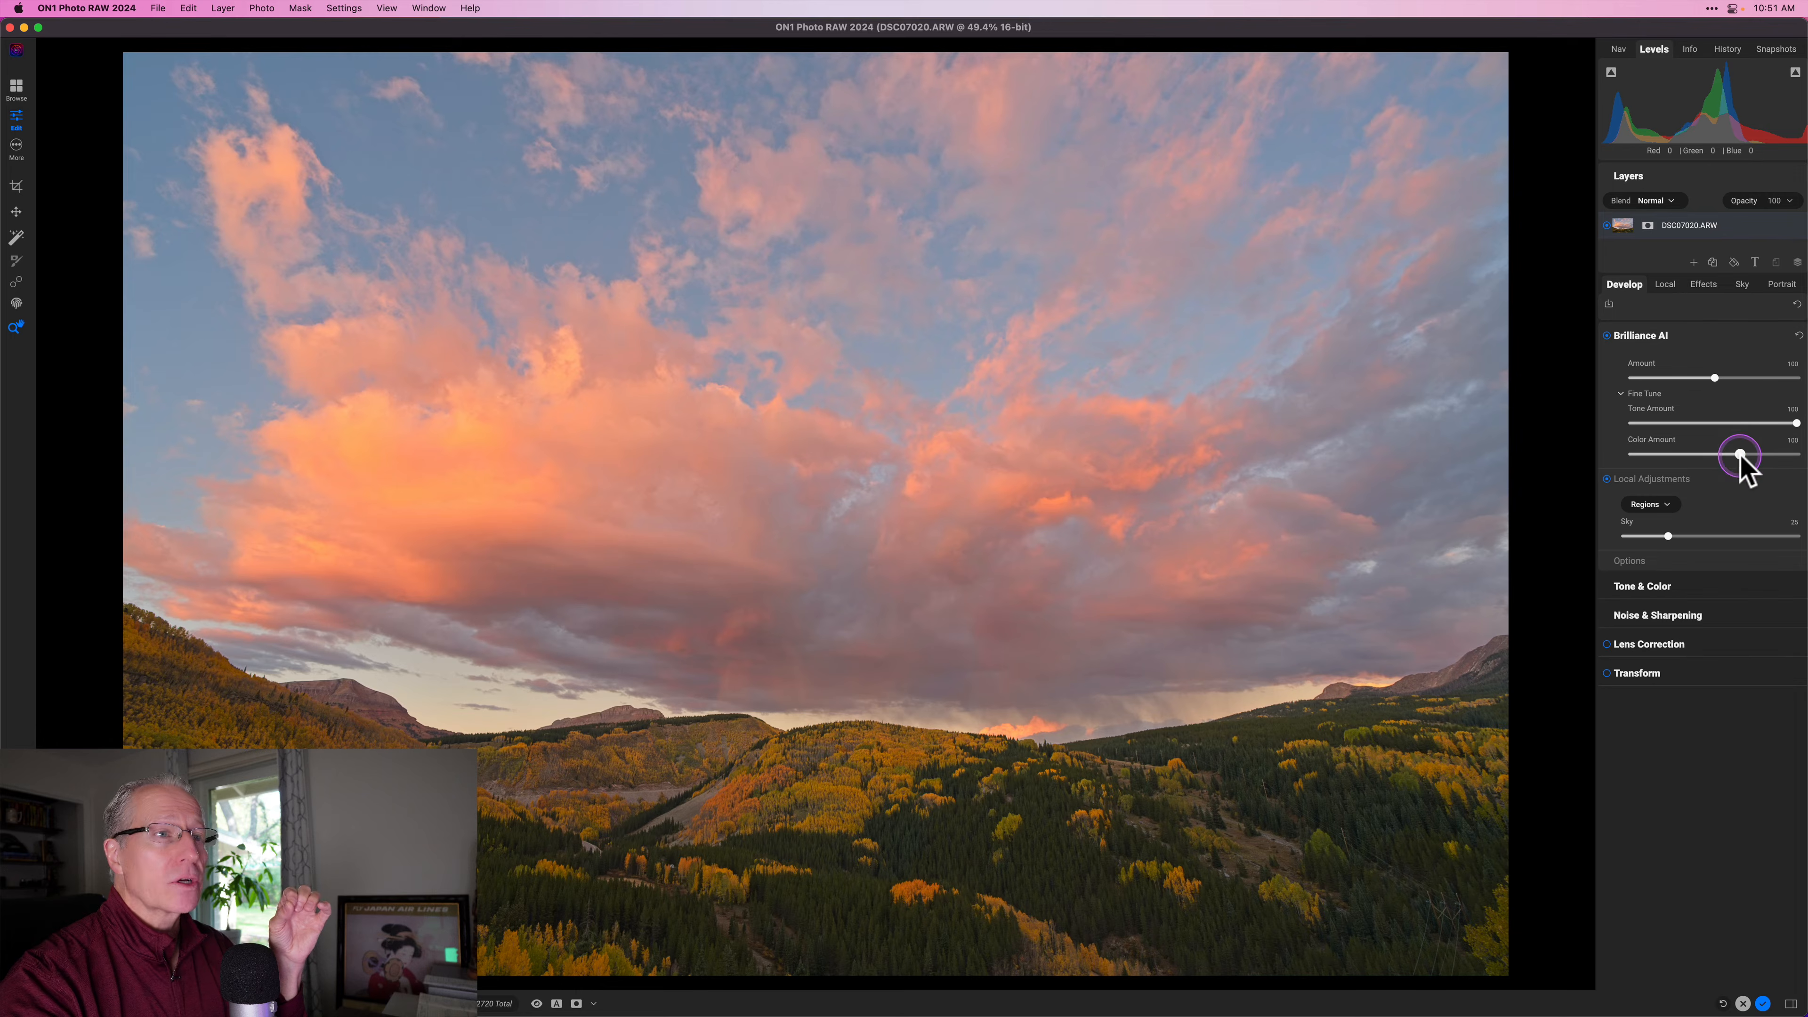
Try different color, tone and overall amounts in Brilliance AI, and restore the overall Amount to 100
{"action": "left_click_drag", "start_coordinate": [1739, 455], "coordinate": [1796, 455]}
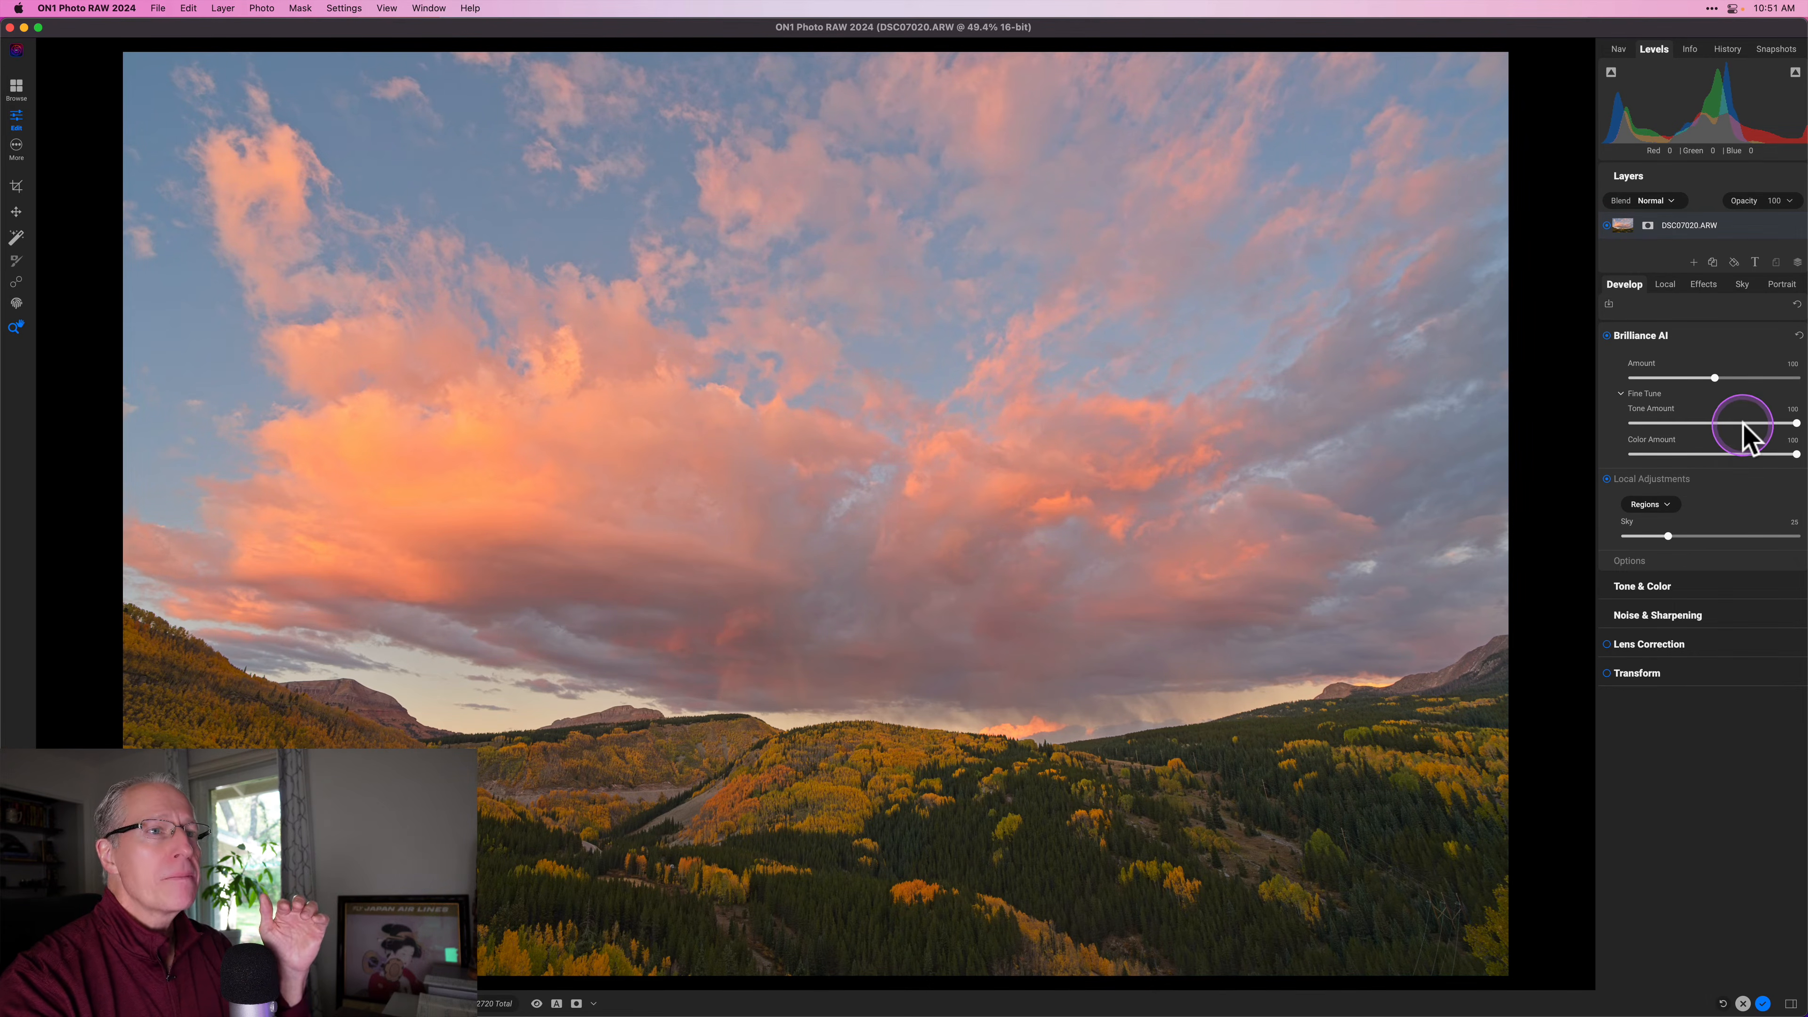
{"action": "left_click_drag", "start_coordinate": [1735, 422], "coordinate": [1796, 377]}
{"action": "double_click", "coordinate": [1714, 420]}
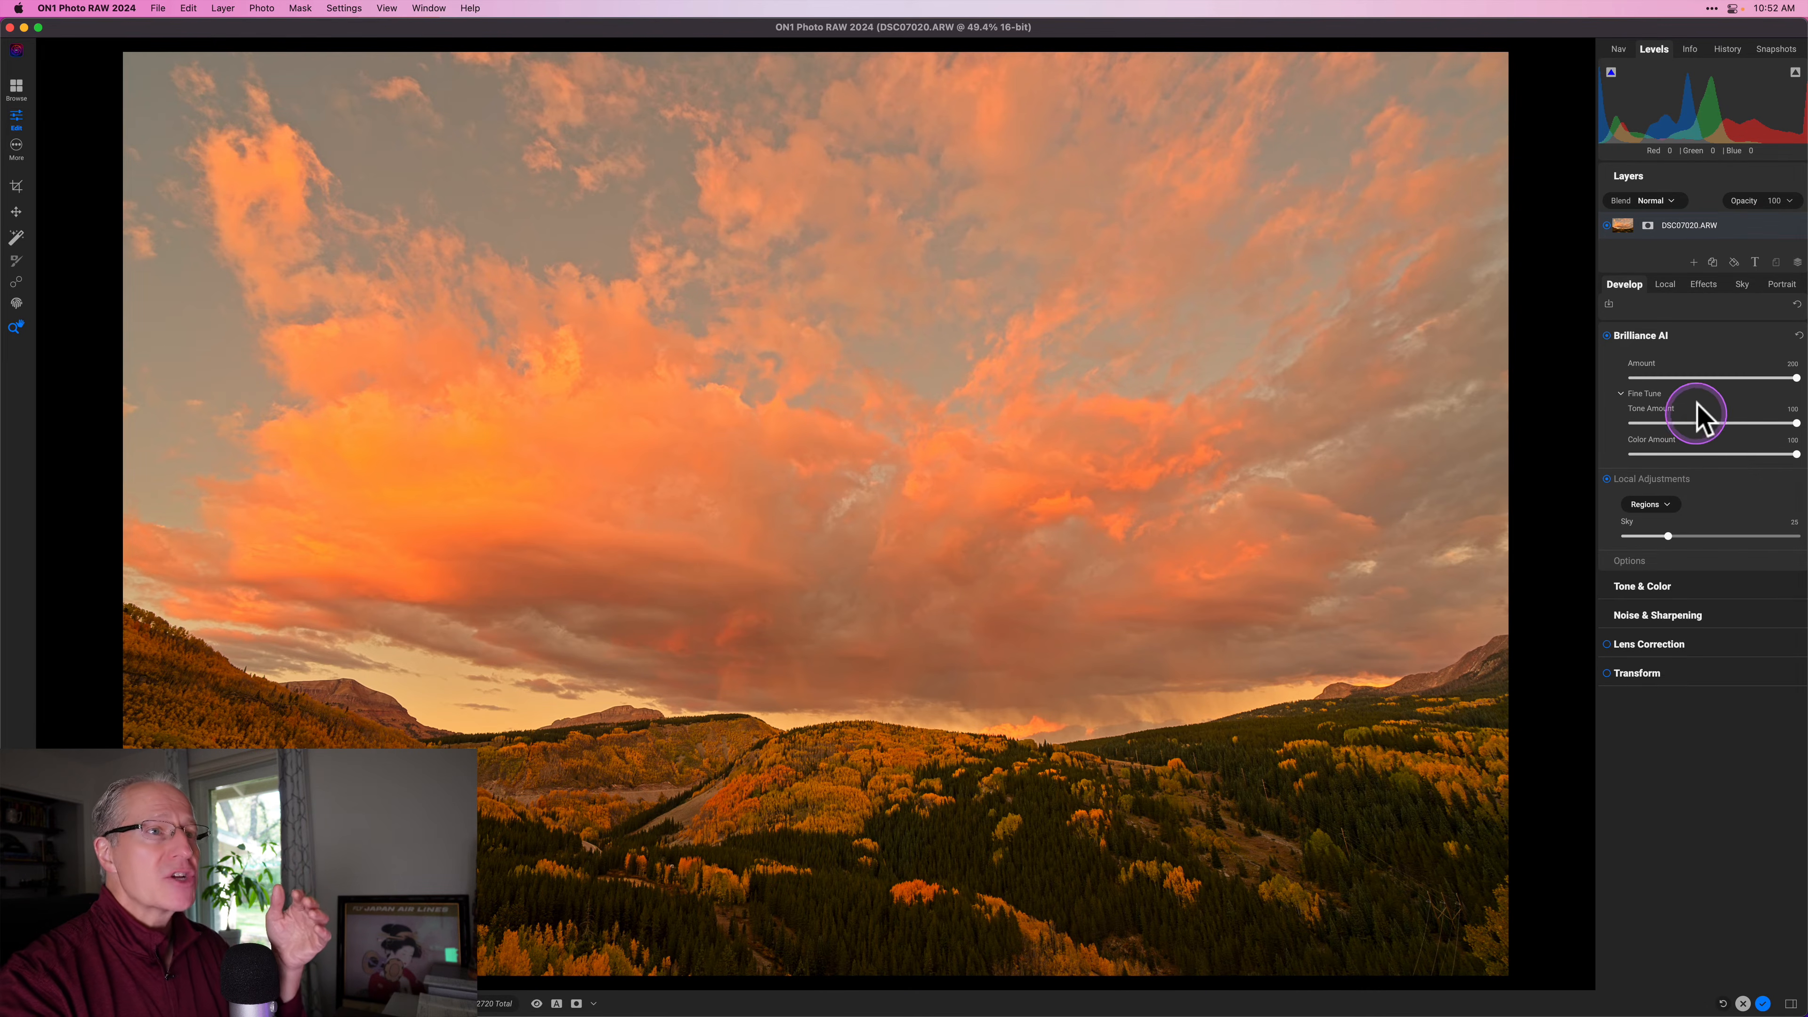
{"action": "double_click", "coordinate": [1714, 378]}
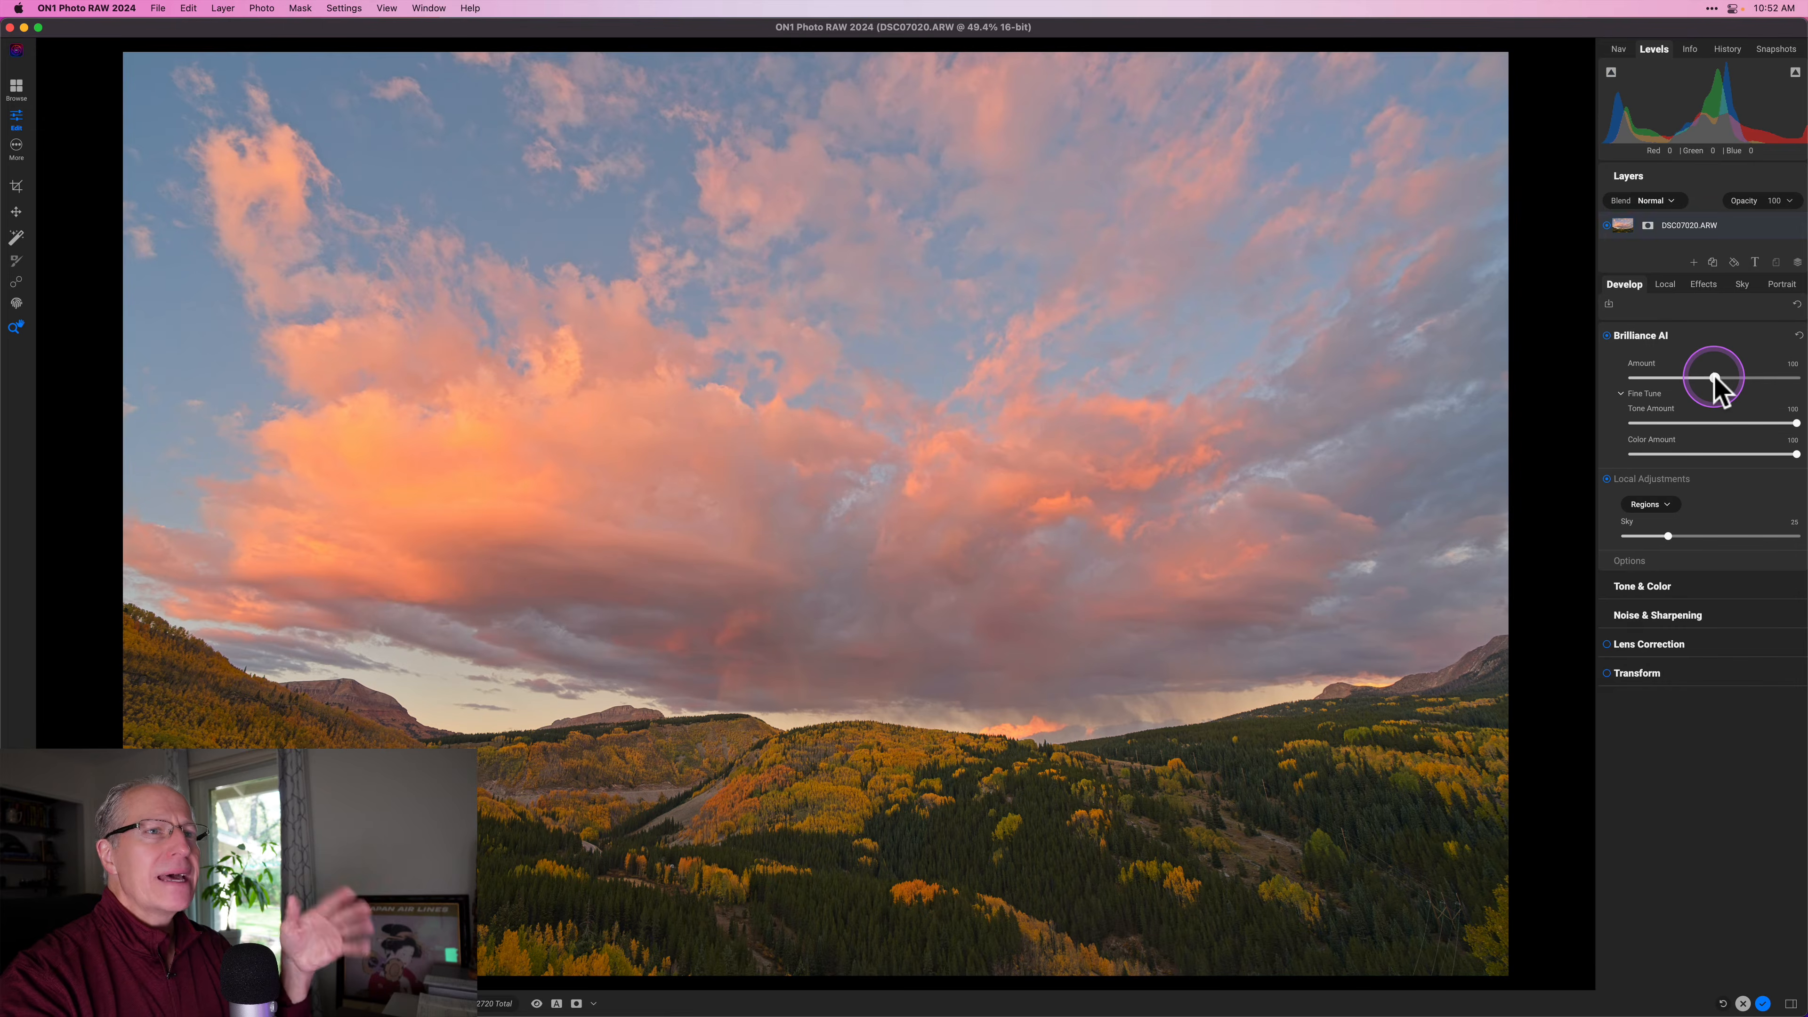
Fine-tune Brilliance AI with a Tone Amount of about 74 and a Color Amount of about 76
{"action": "left_click", "coordinate": [1753, 423]}
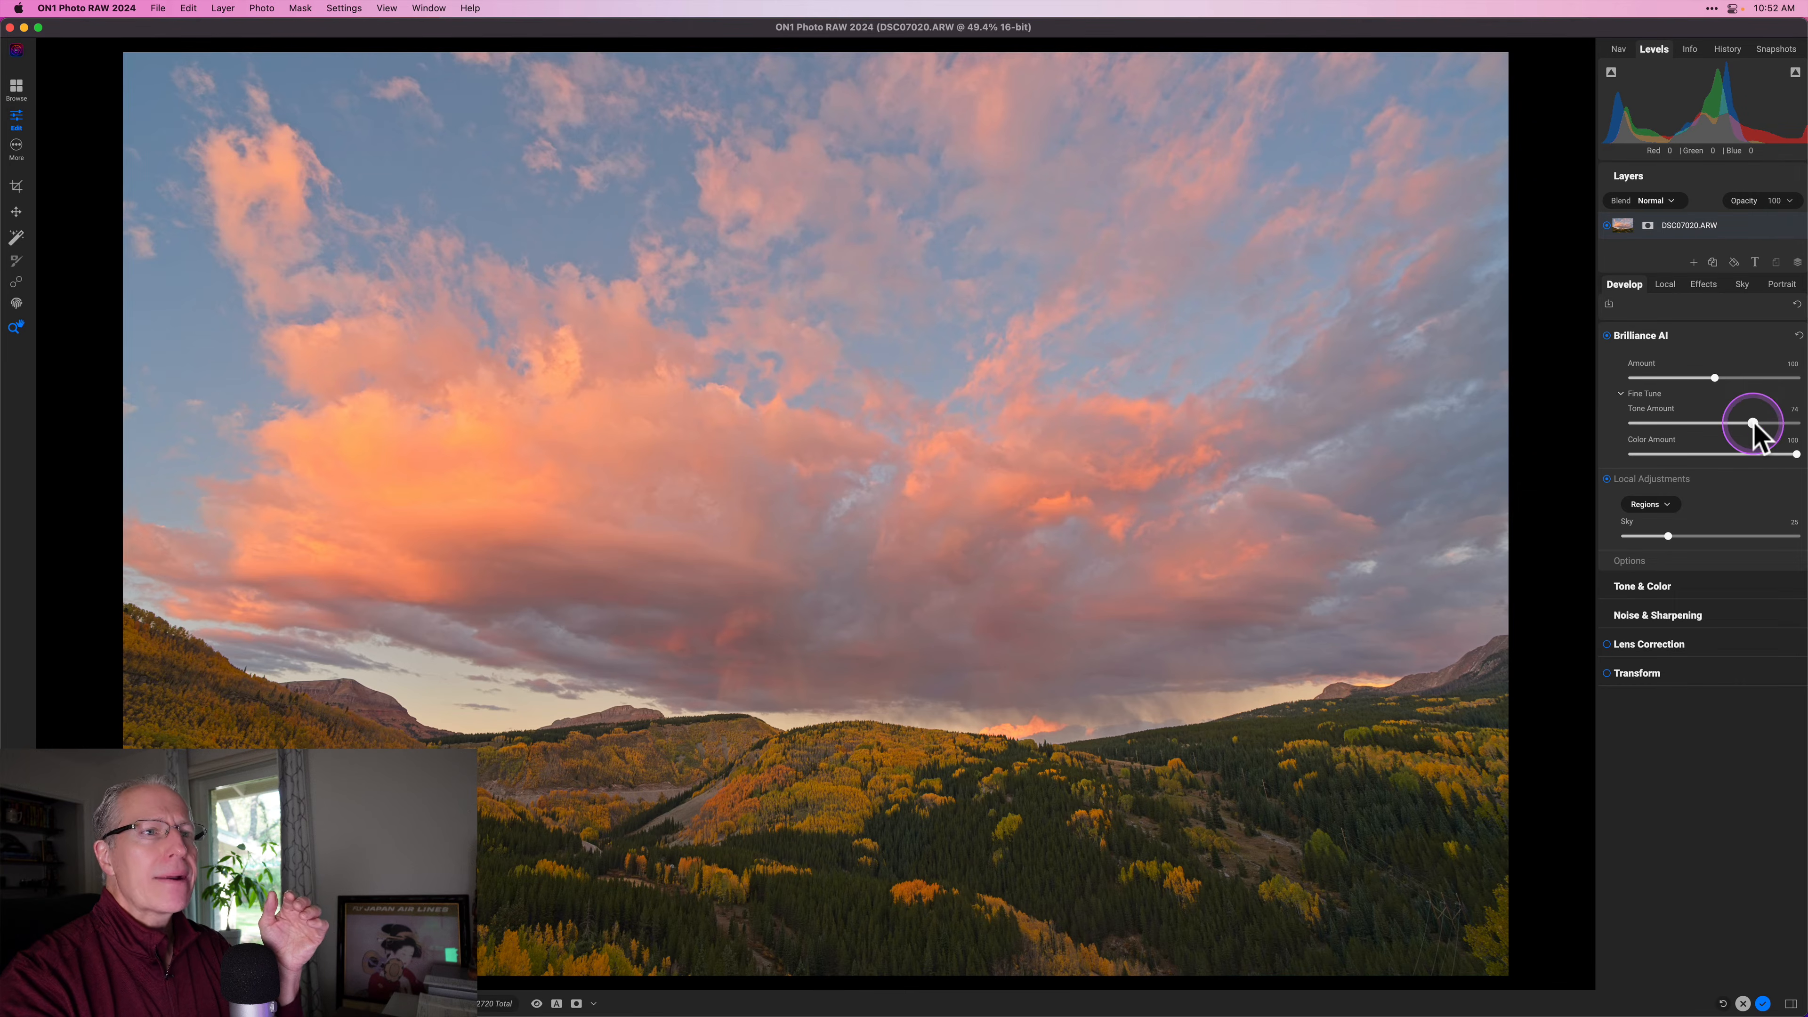
{"action": "left_click", "coordinate": [1755, 455]}
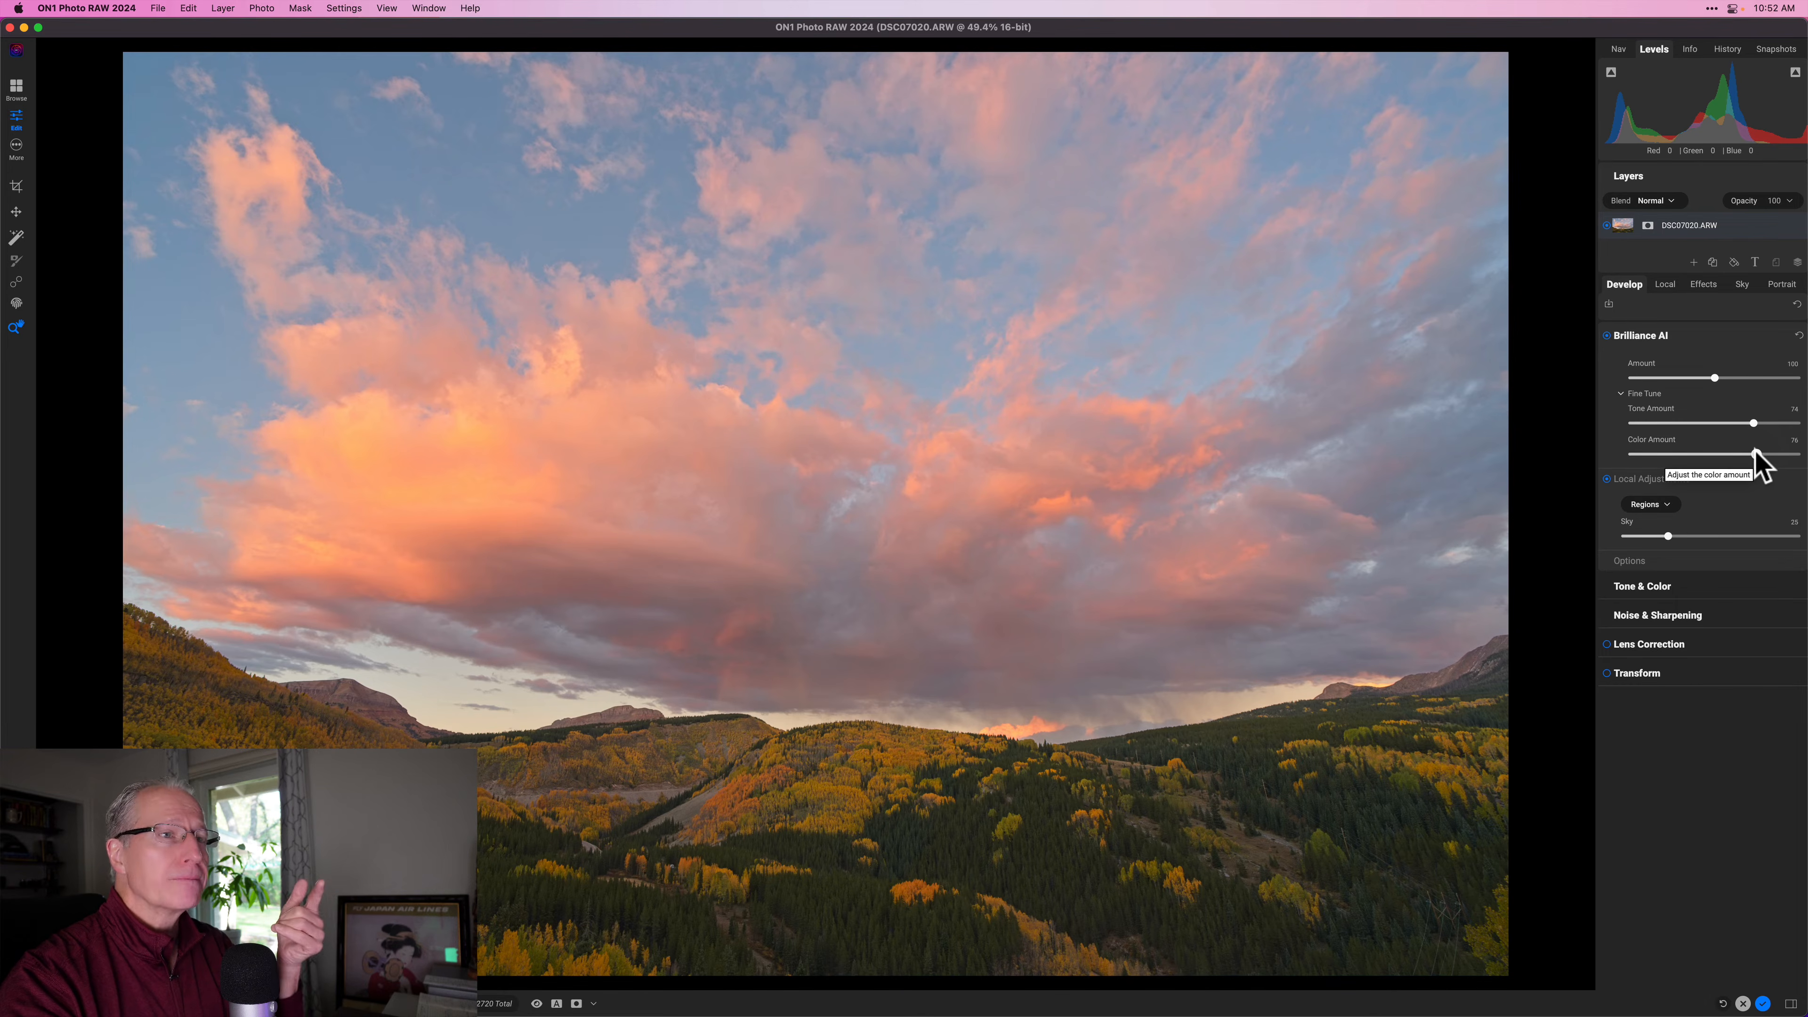
Add the Mountain region to Brilliance AI's local adjustments and set its strength to about 58
{"action": "left_click", "coordinate": [1668, 495]}
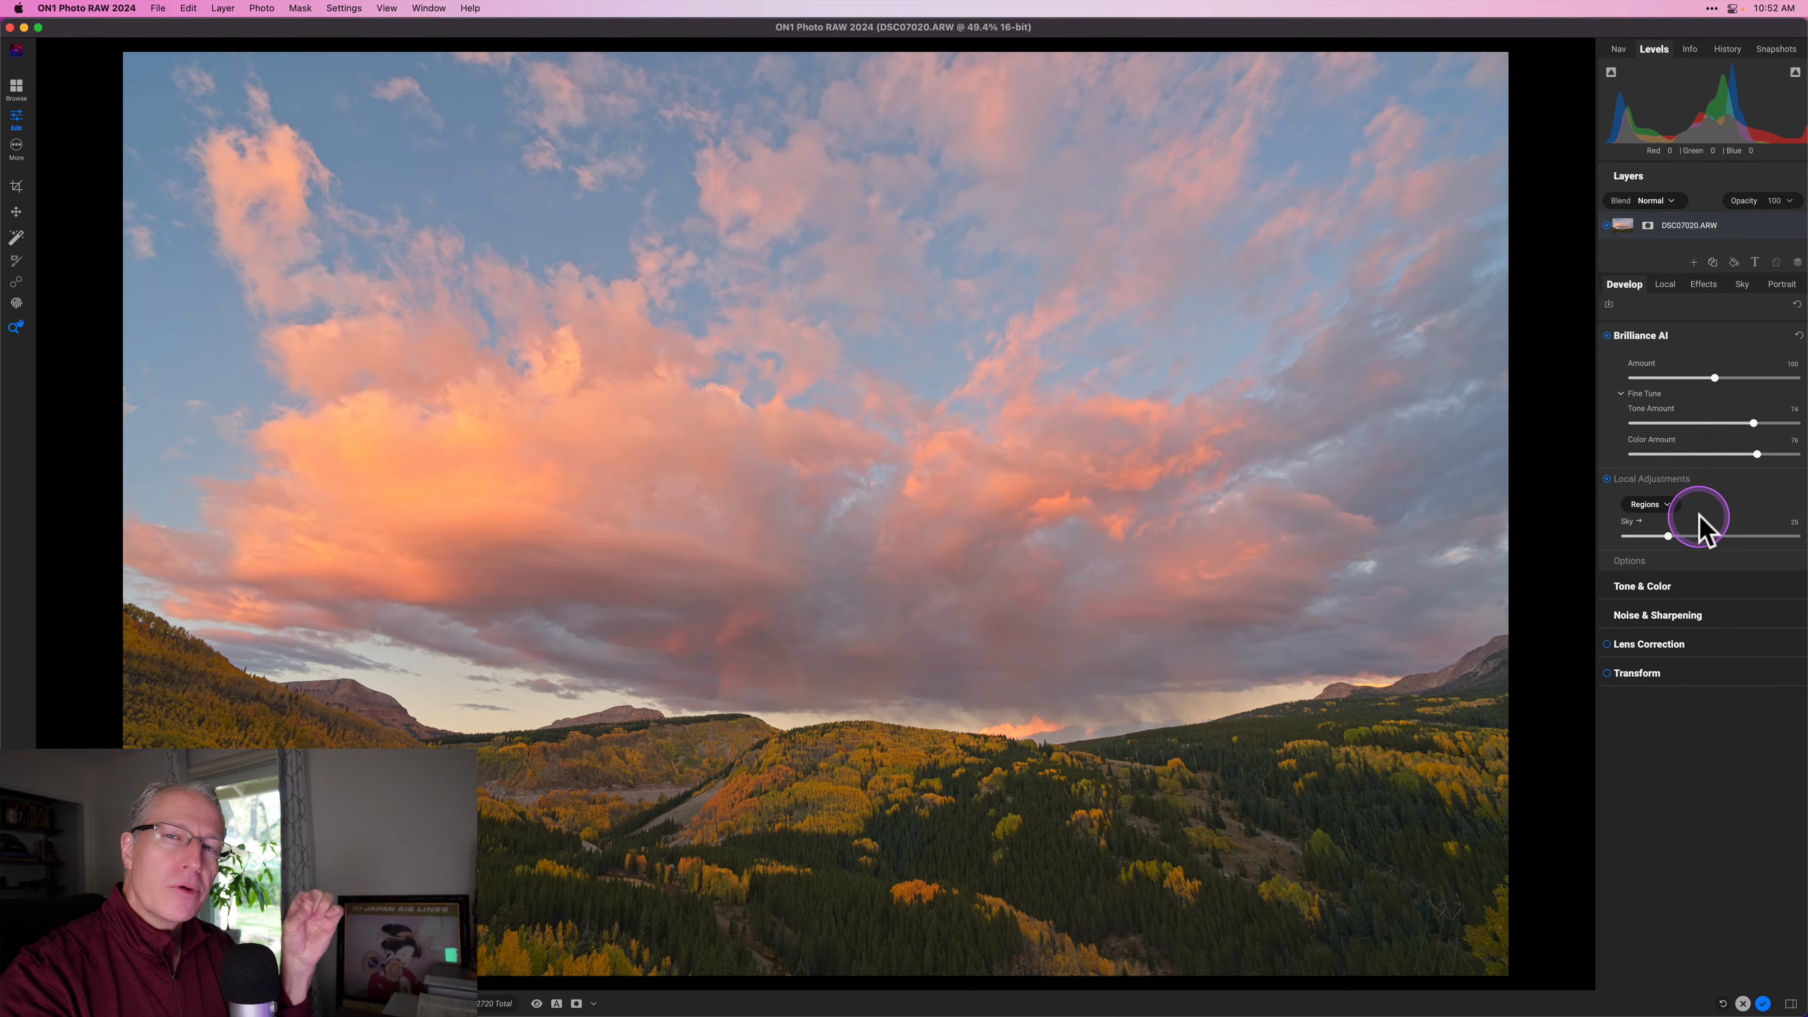
{"action": "left_click", "coordinate": [1661, 503]}
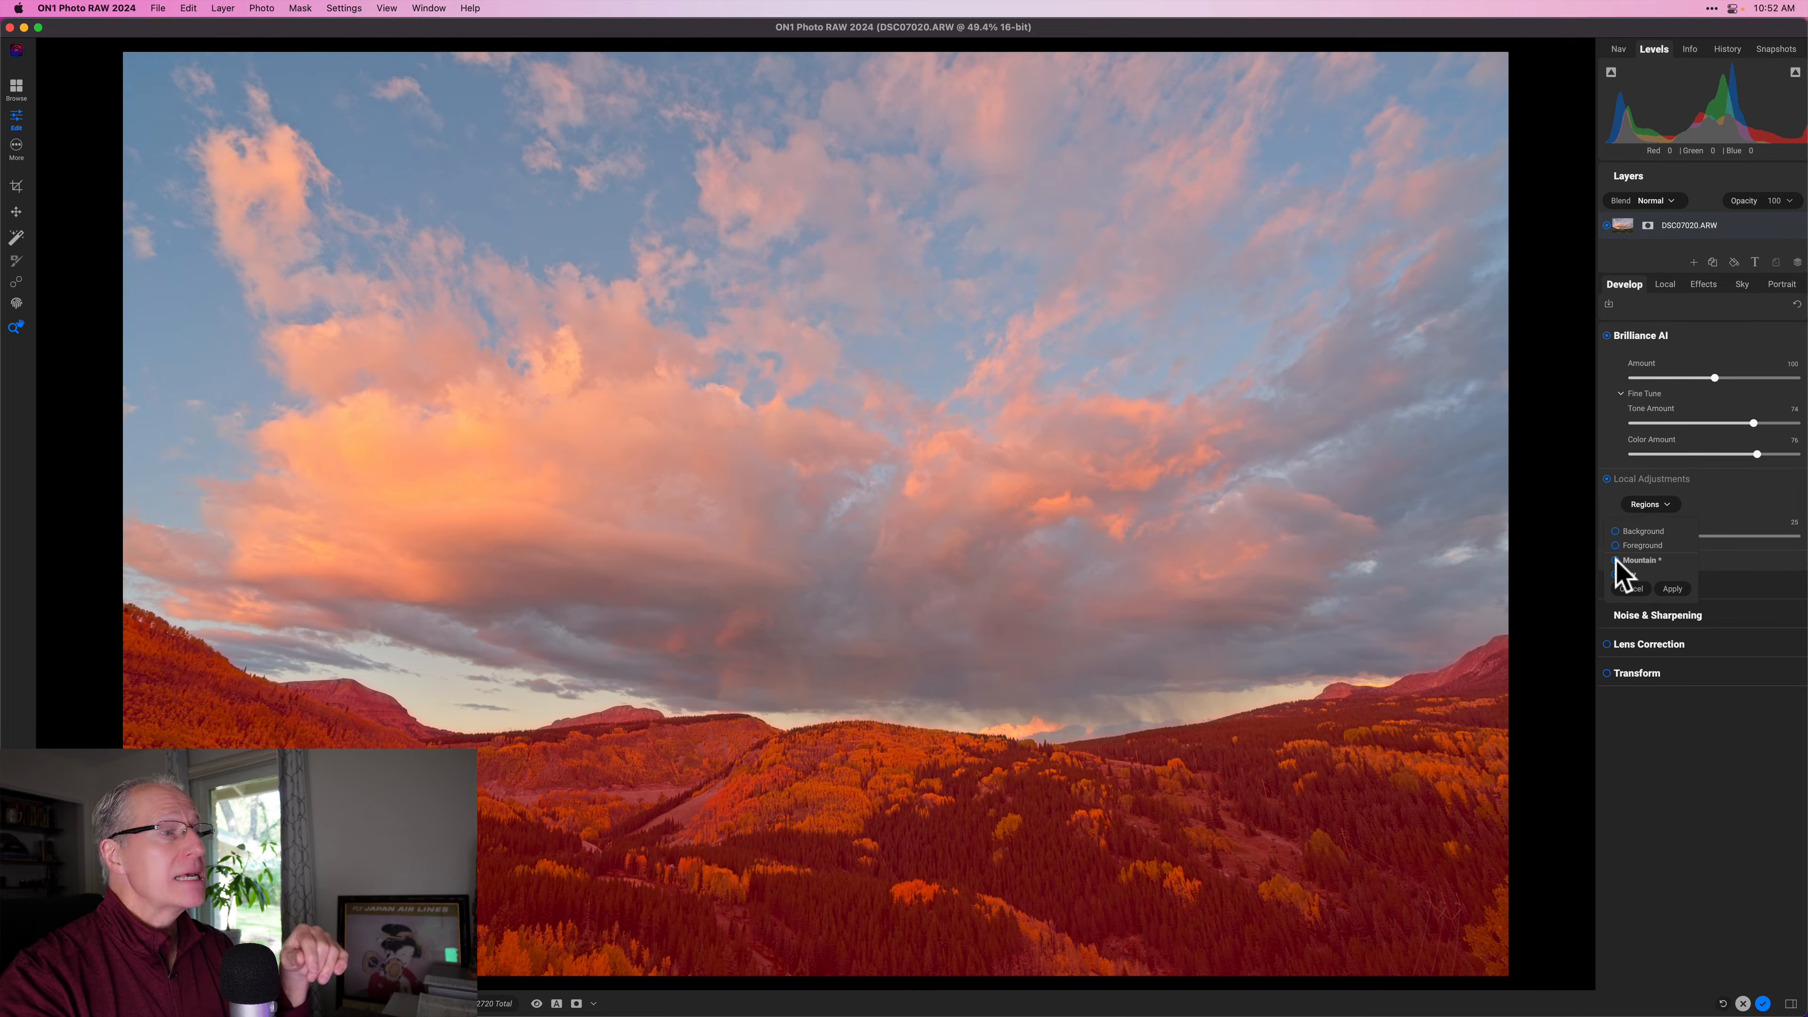
{"action": "left_click", "coordinate": [1616, 574]}
{"action": "left_click", "coordinate": [1672, 589]}
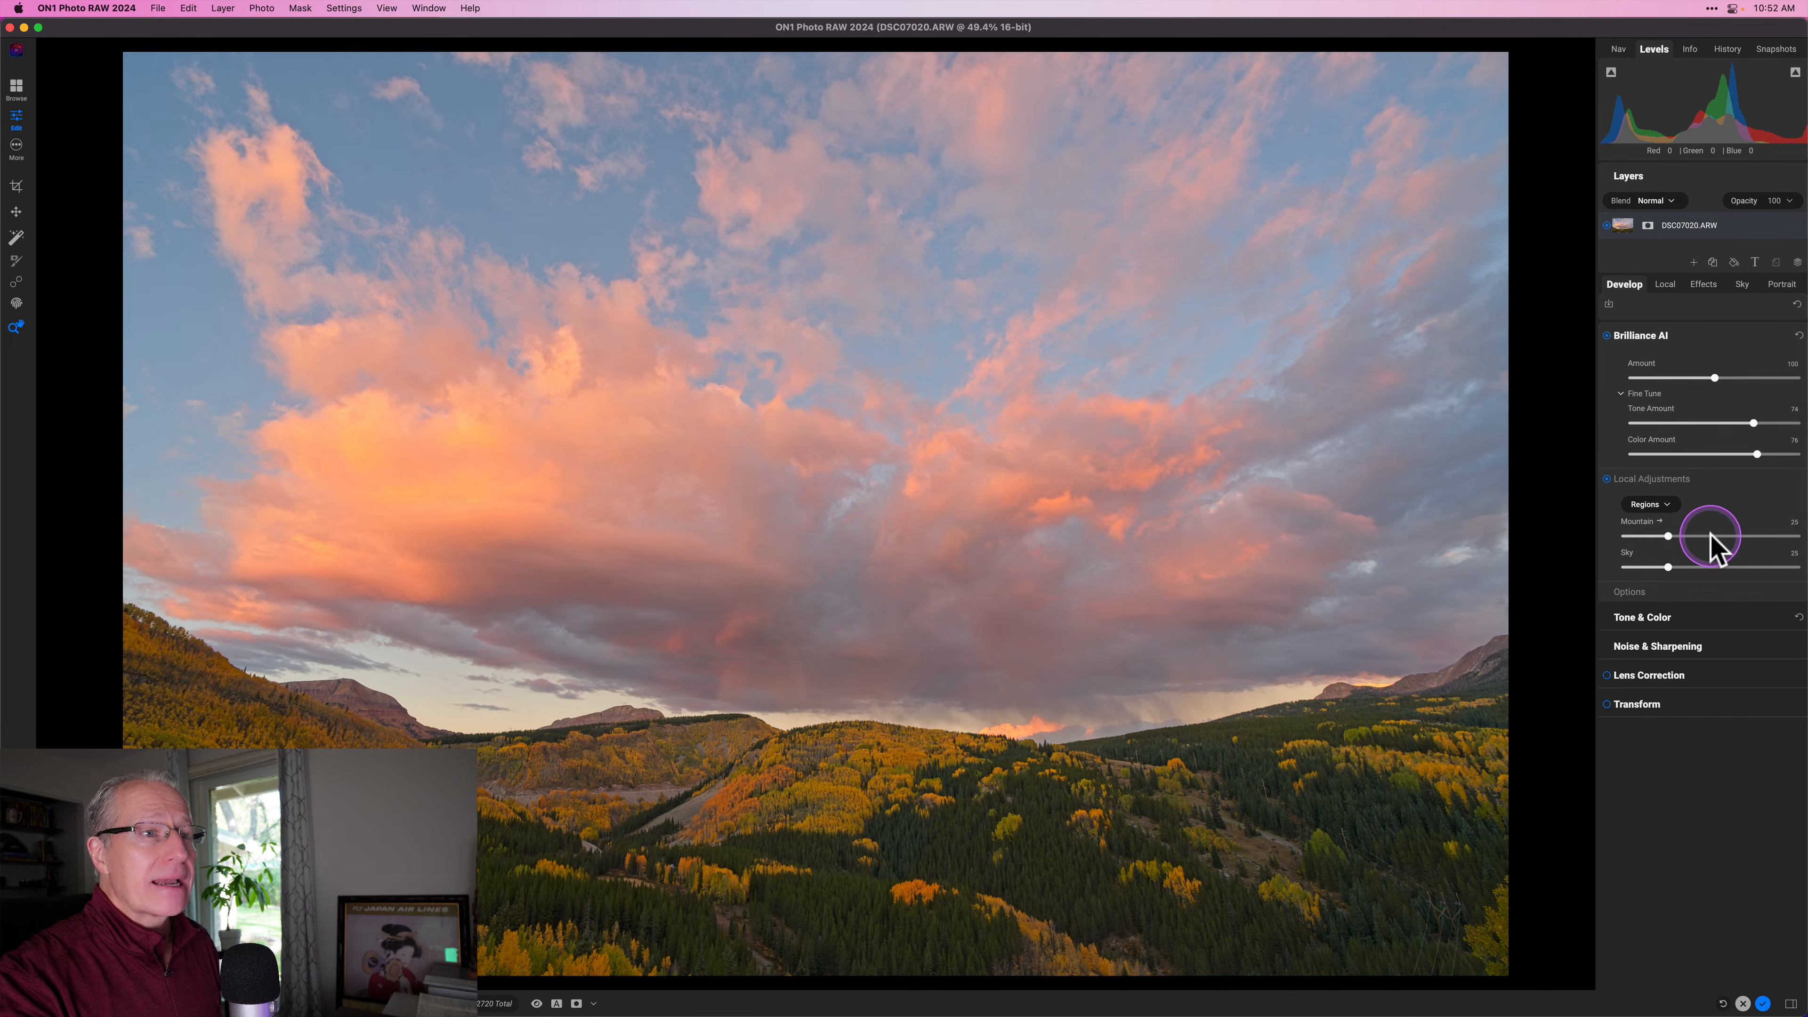
{"action": "mouse_move", "coordinate": [1711, 535]}
{"action": "left_mouse_down"}
{"action": "mouse_move", "coordinate": [1743, 535]}
{"action": "mouse_move", "coordinate": [1695, 535]}
{"action": "mouse_move", "coordinate": [1724, 535]}
{"action": "left_mouse_up"}
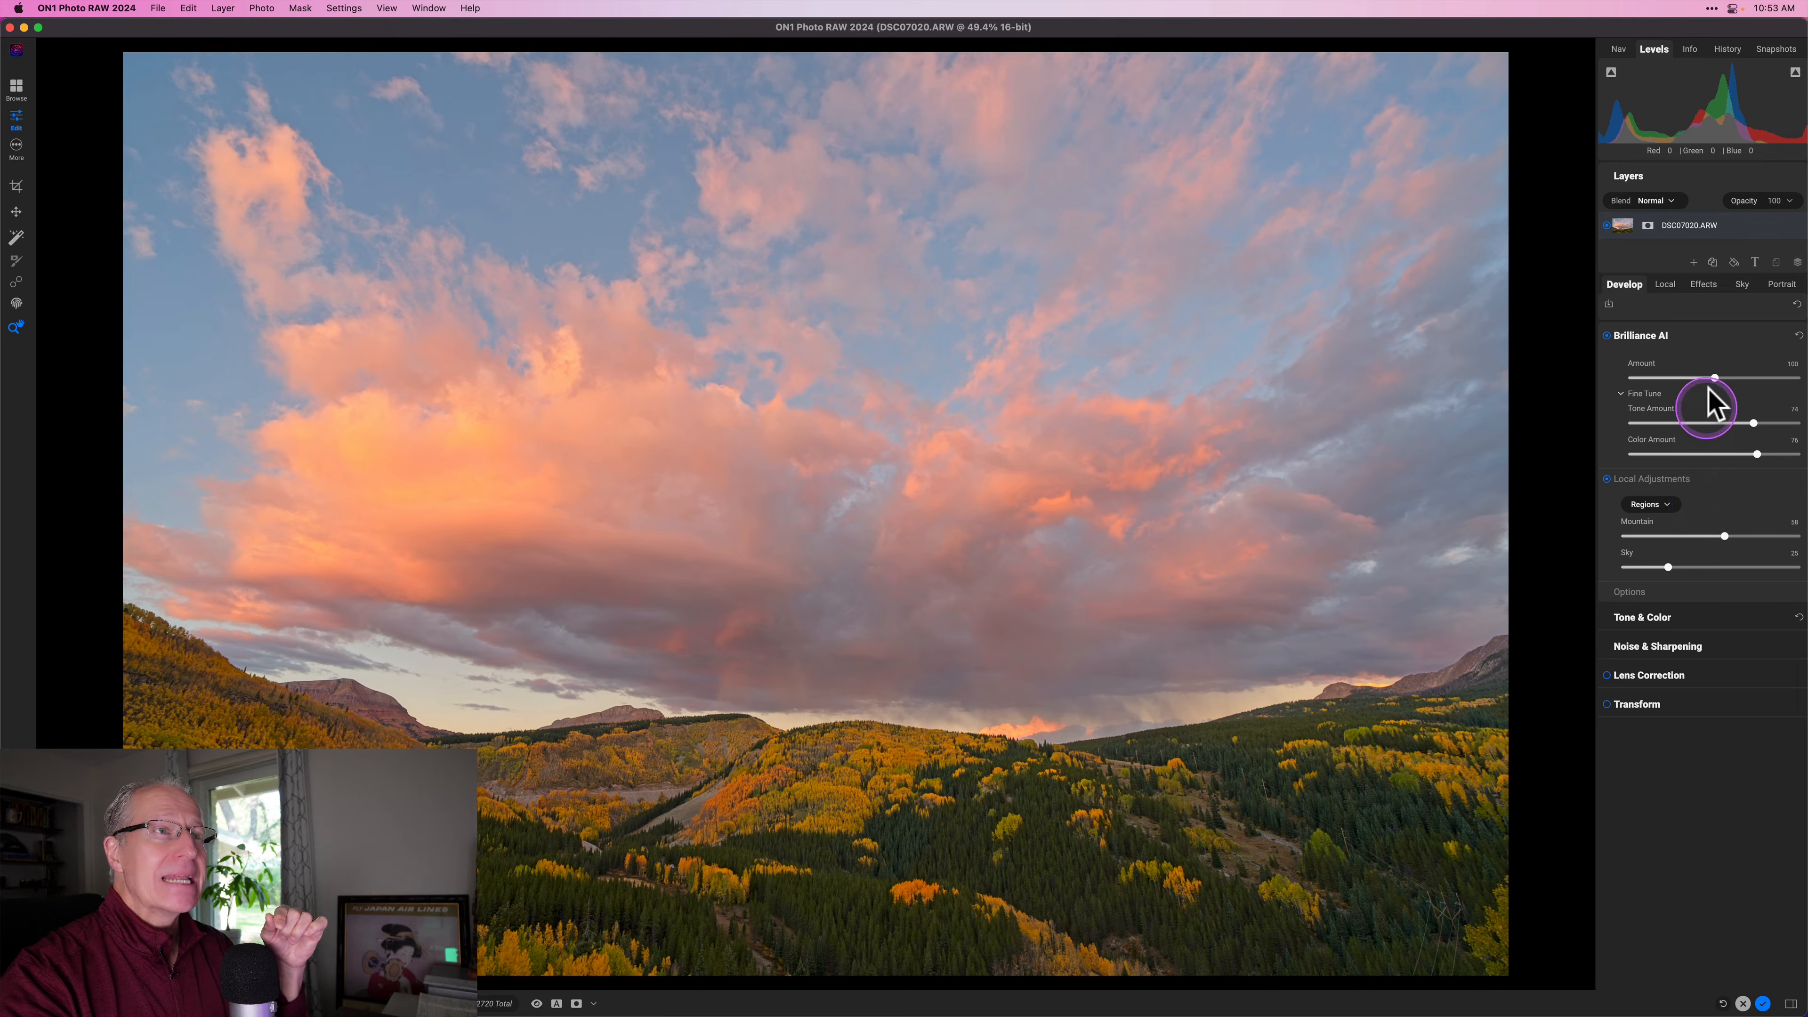
Show the local adjustments made by Brilliance AI and collapse the Sky adjustment's settings
{"action": "left_click", "coordinate": [1666, 284]}
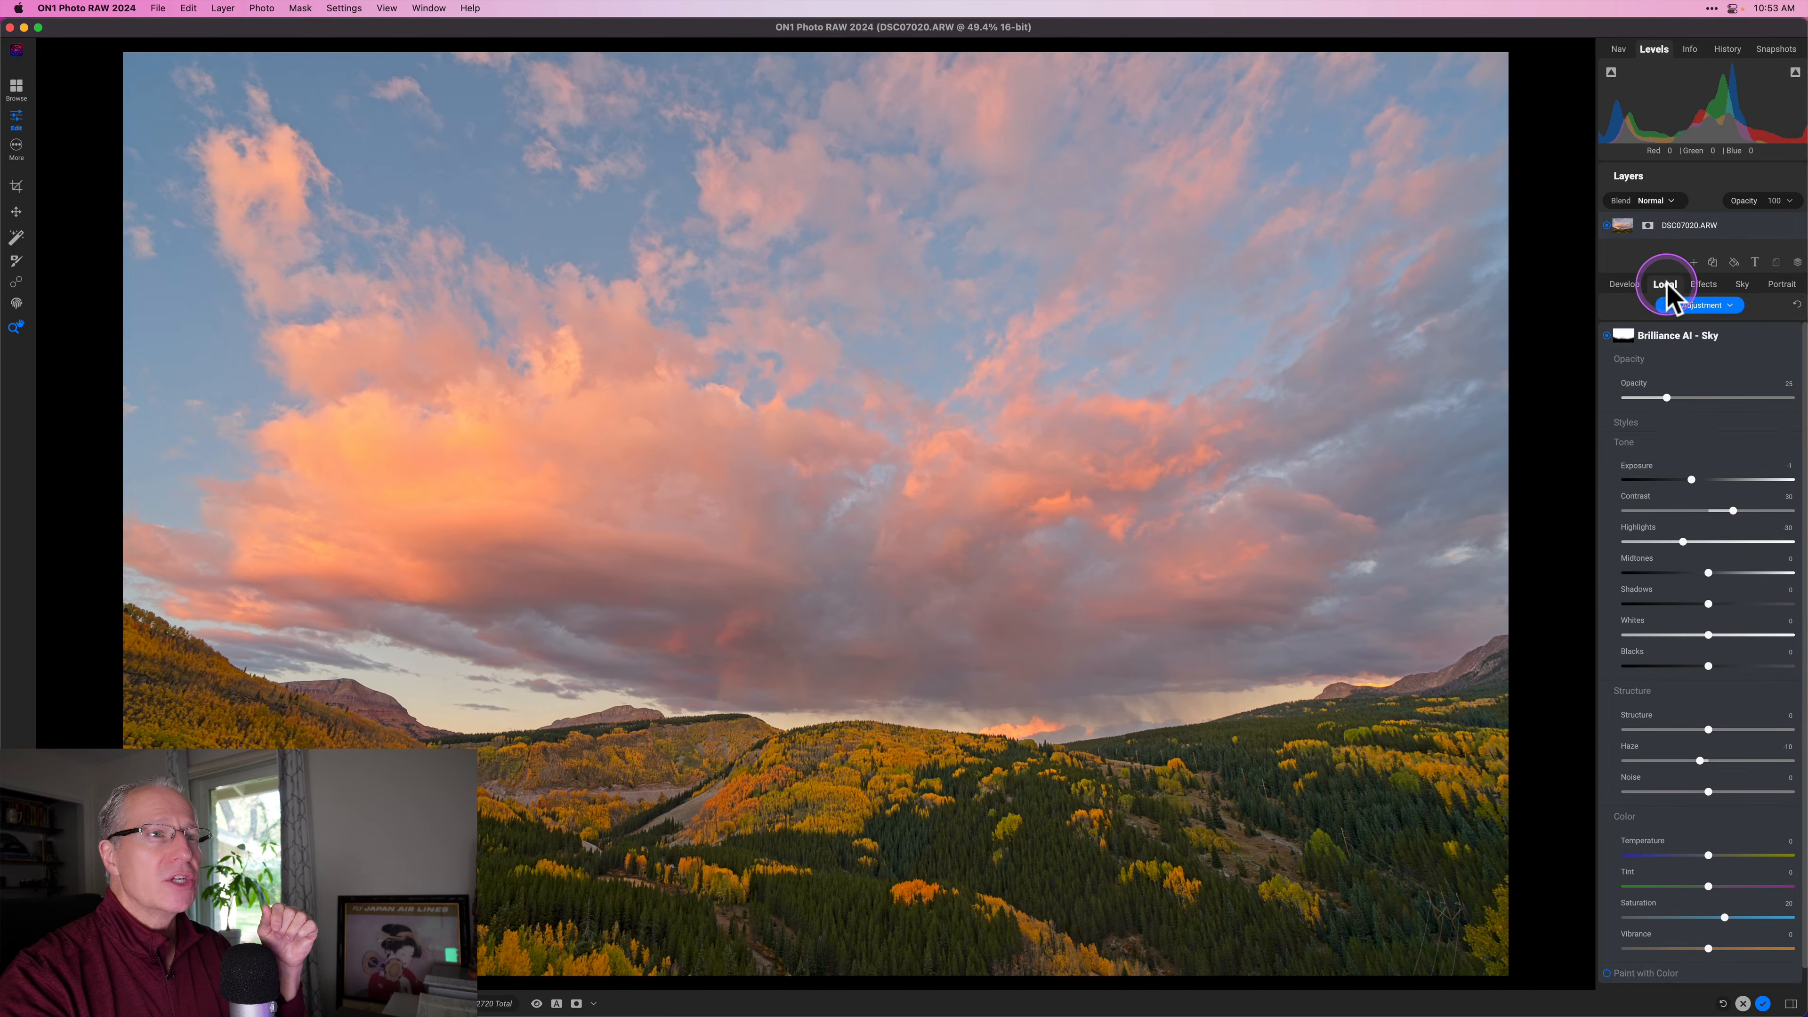
{"action": "left_click", "coordinate": [1743, 332]}
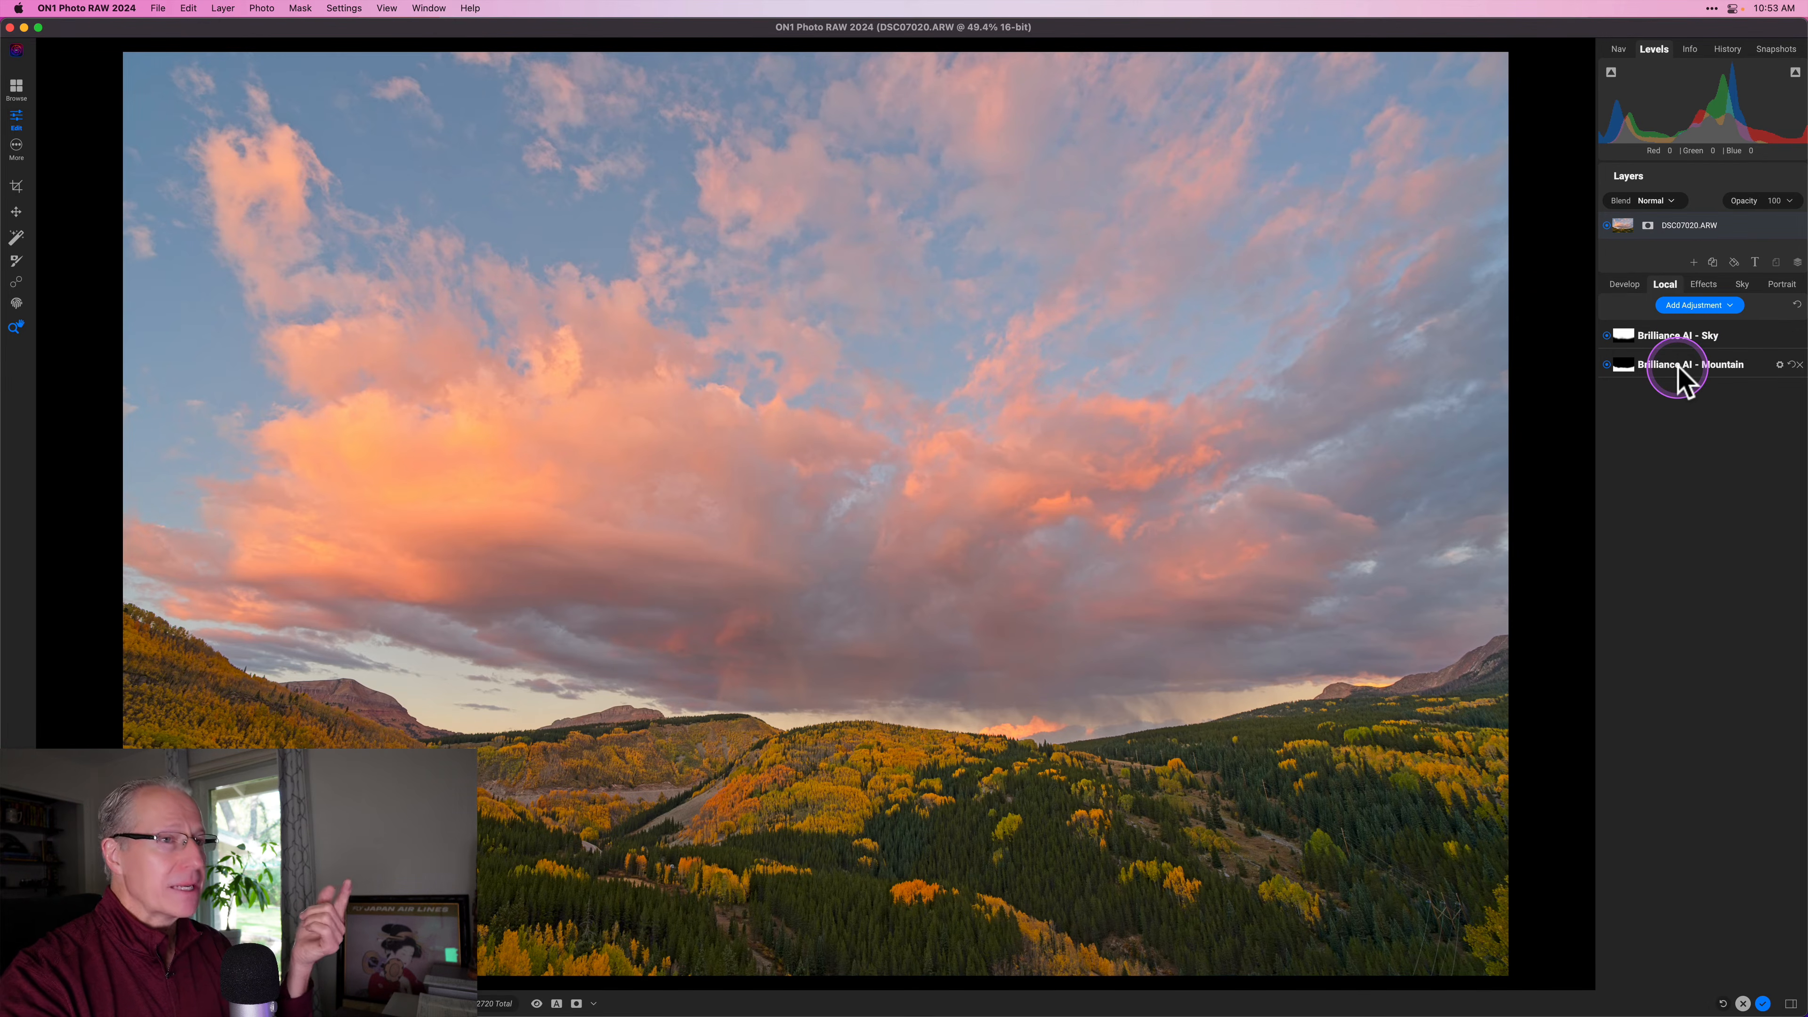
Examine the settings of Brilliance AI's Mountain local adjustment and compare them with the region strengths in Develop
{"action": "left_click", "coordinate": [1719, 364]}
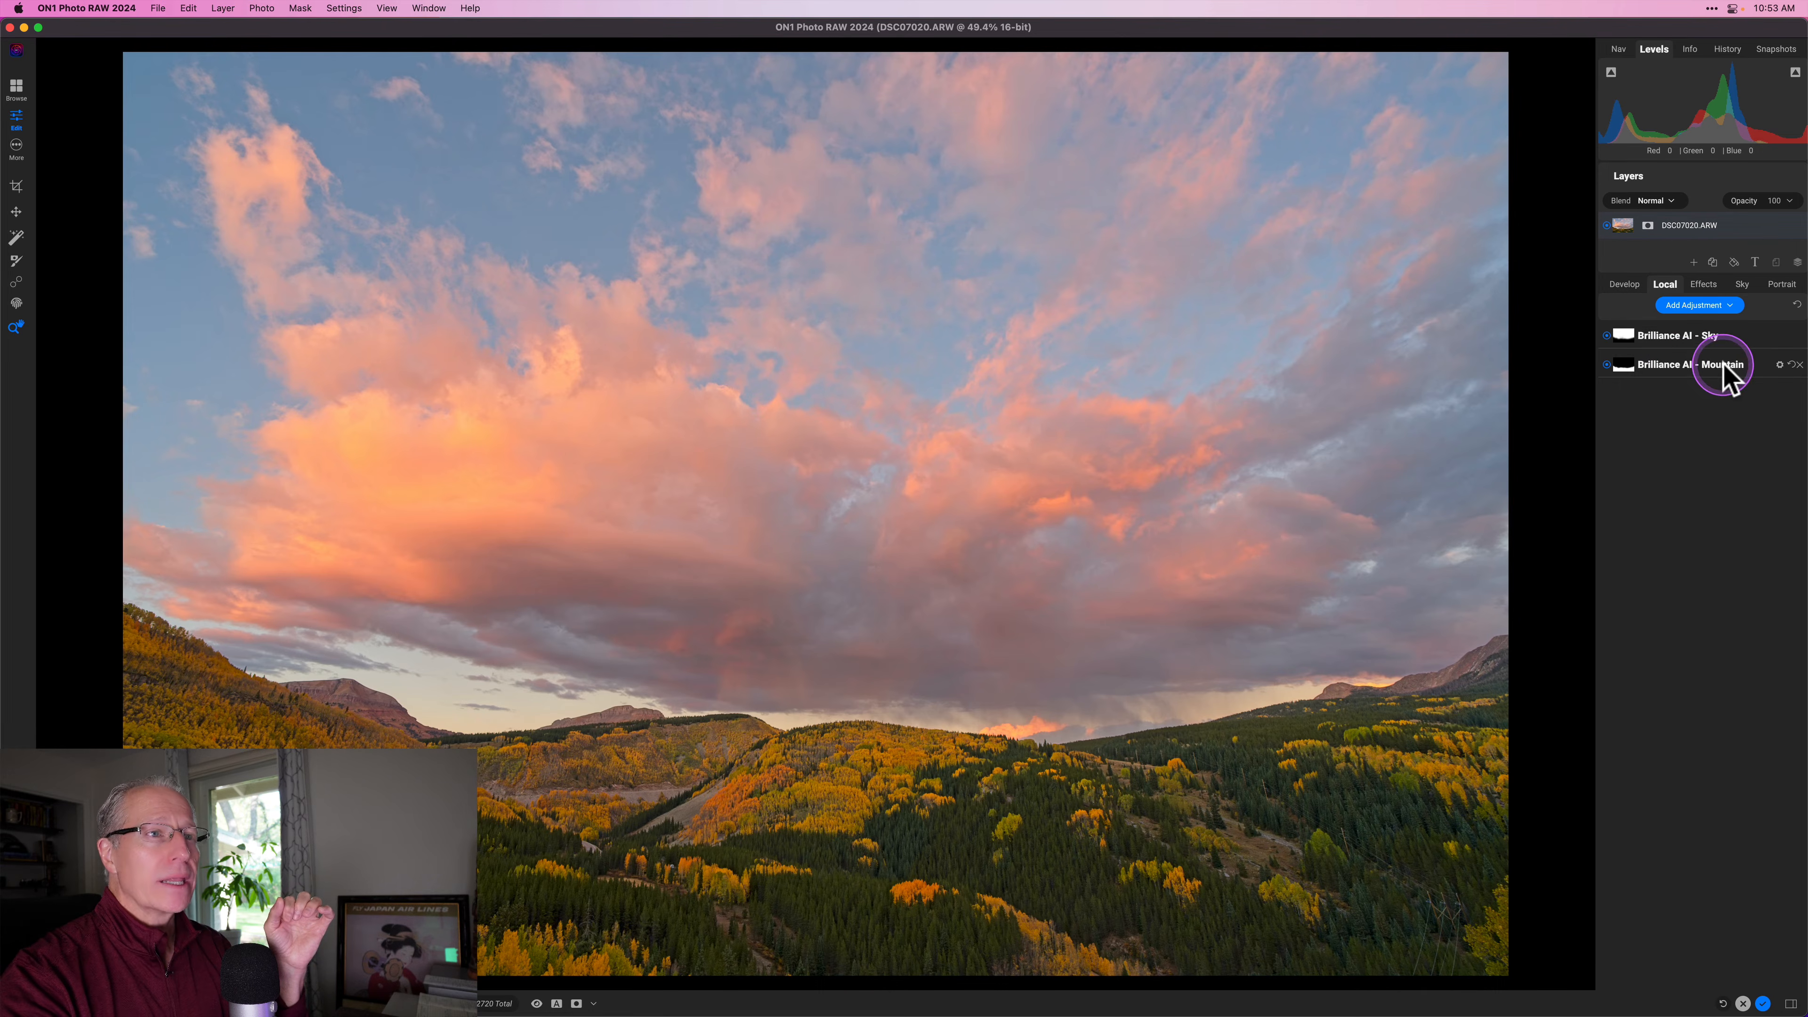
{"action": "left_click", "coordinate": [1753, 363]}
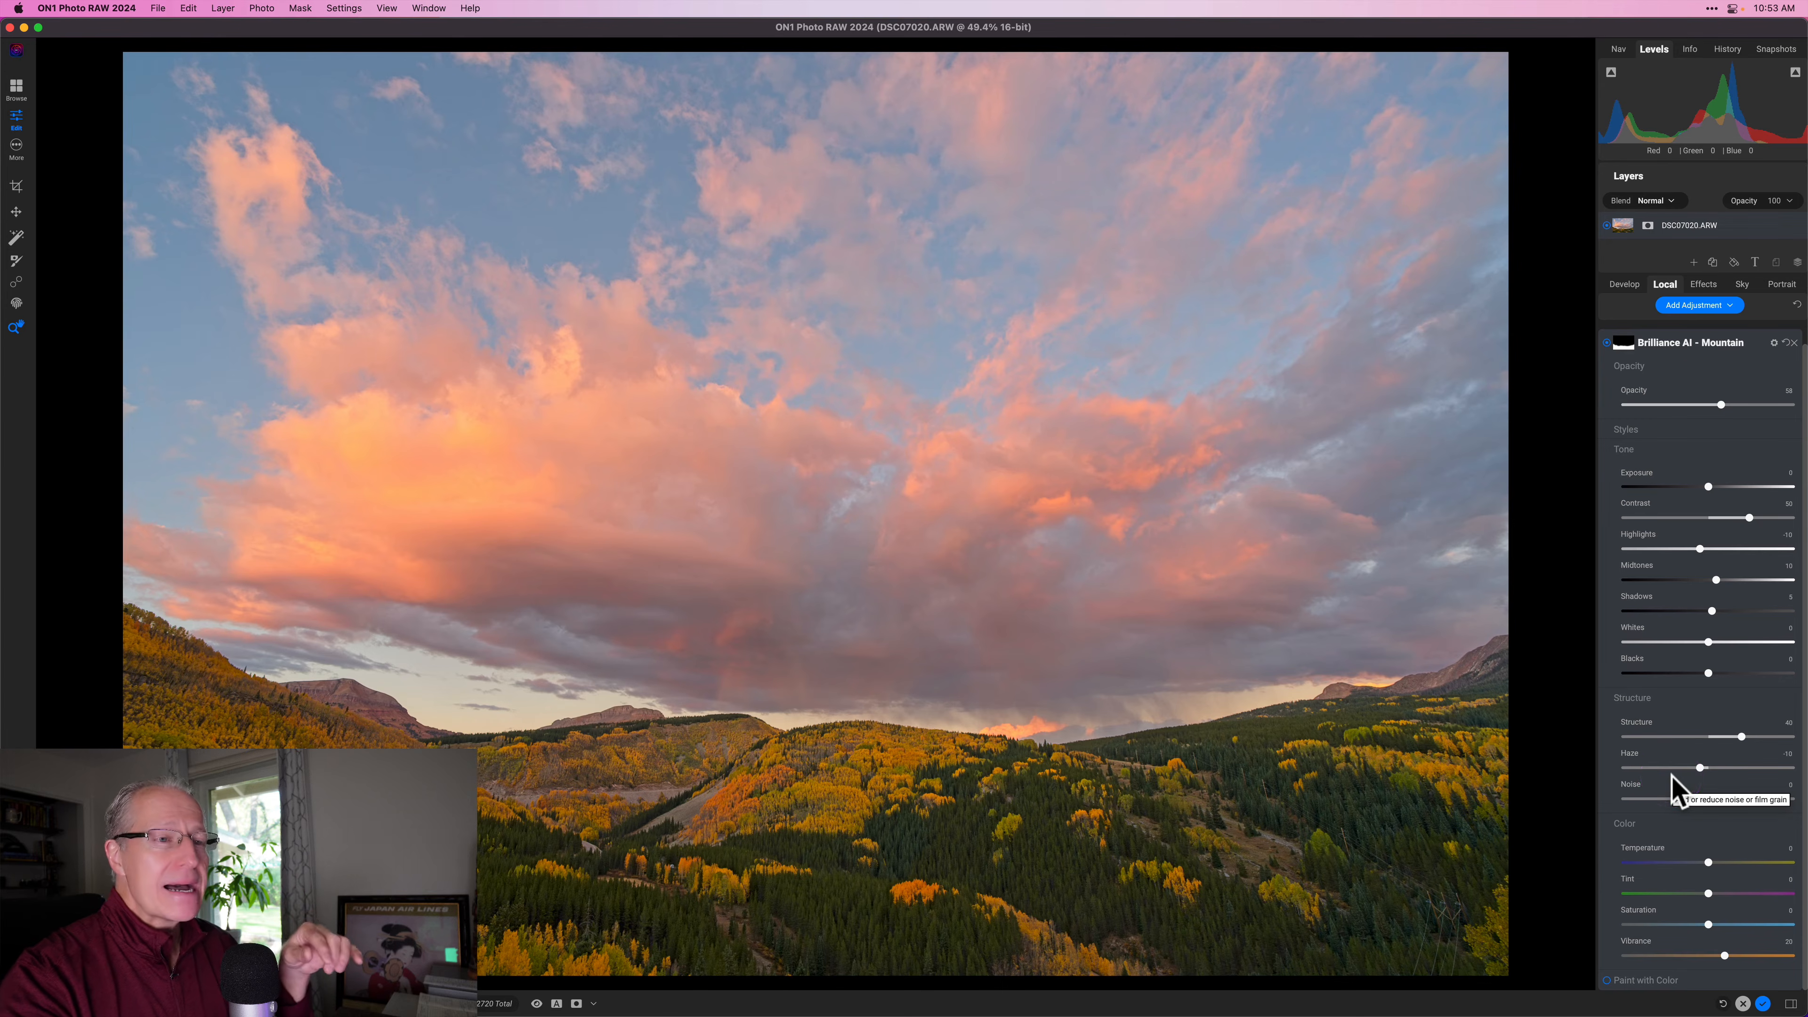
{"action": "left_click", "coordinate": [1755, 341]}
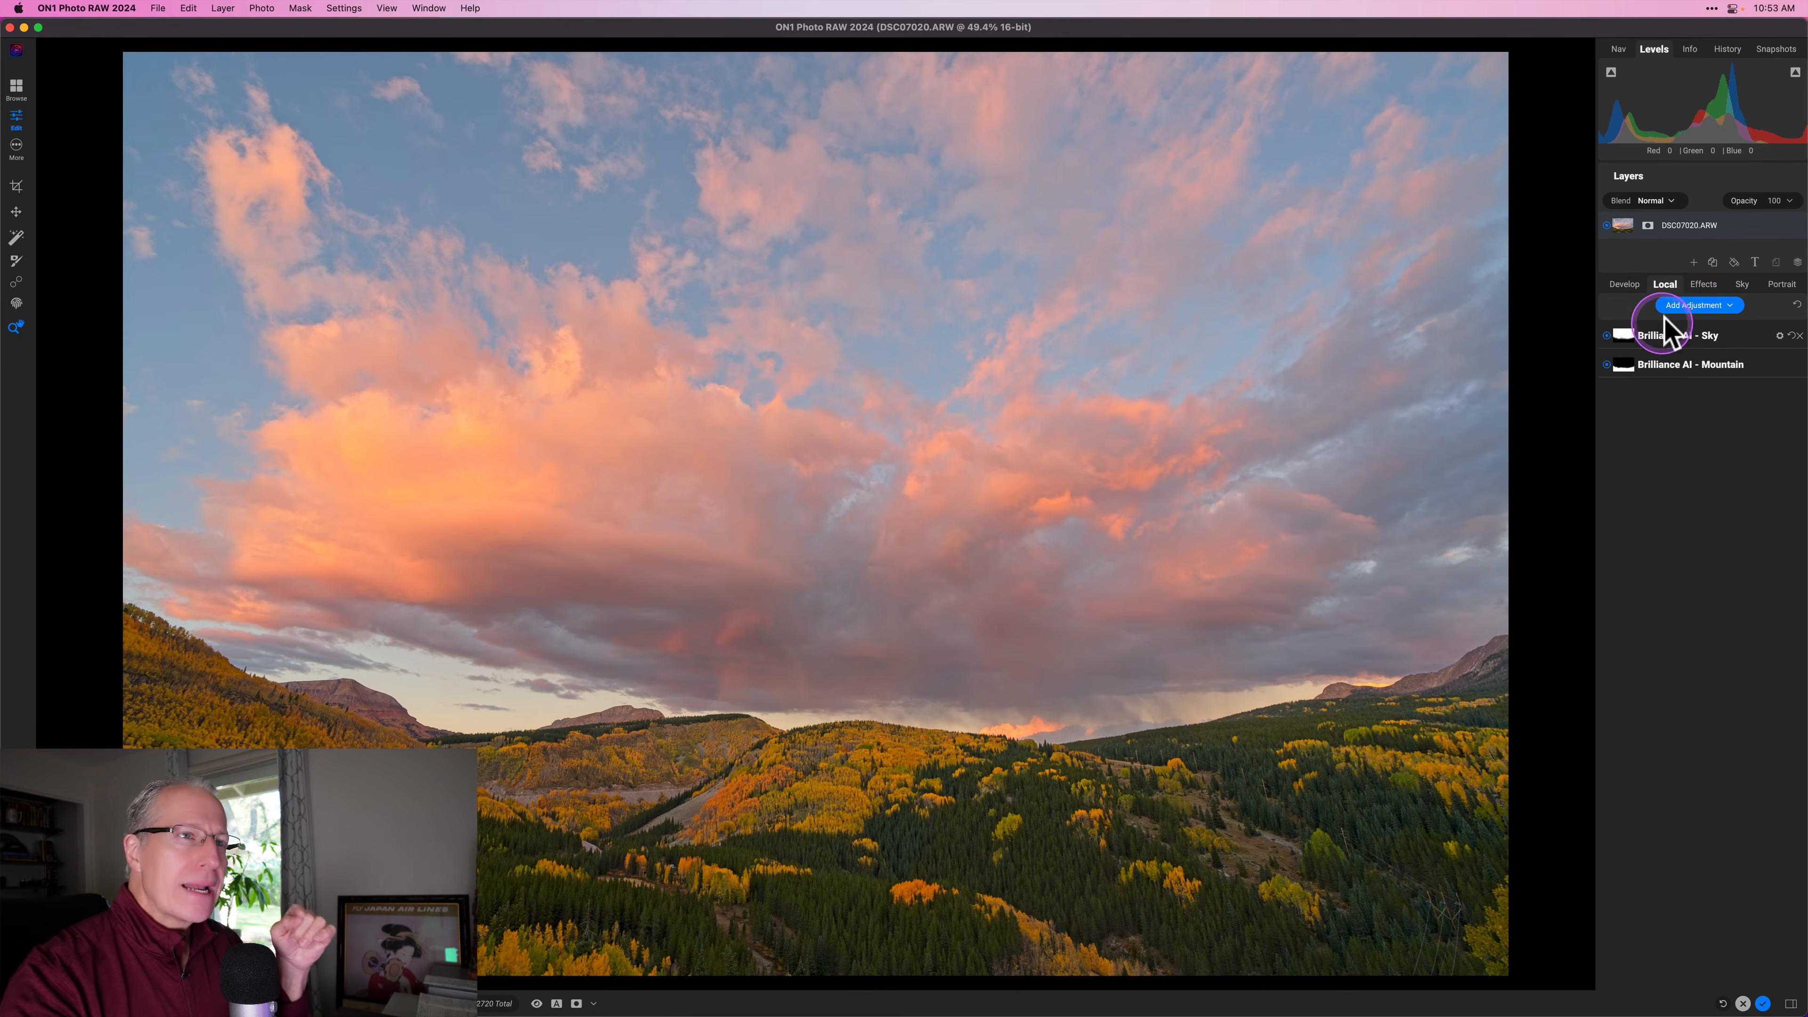
{"action": "left_click", "coordinate": [1616, 279]}
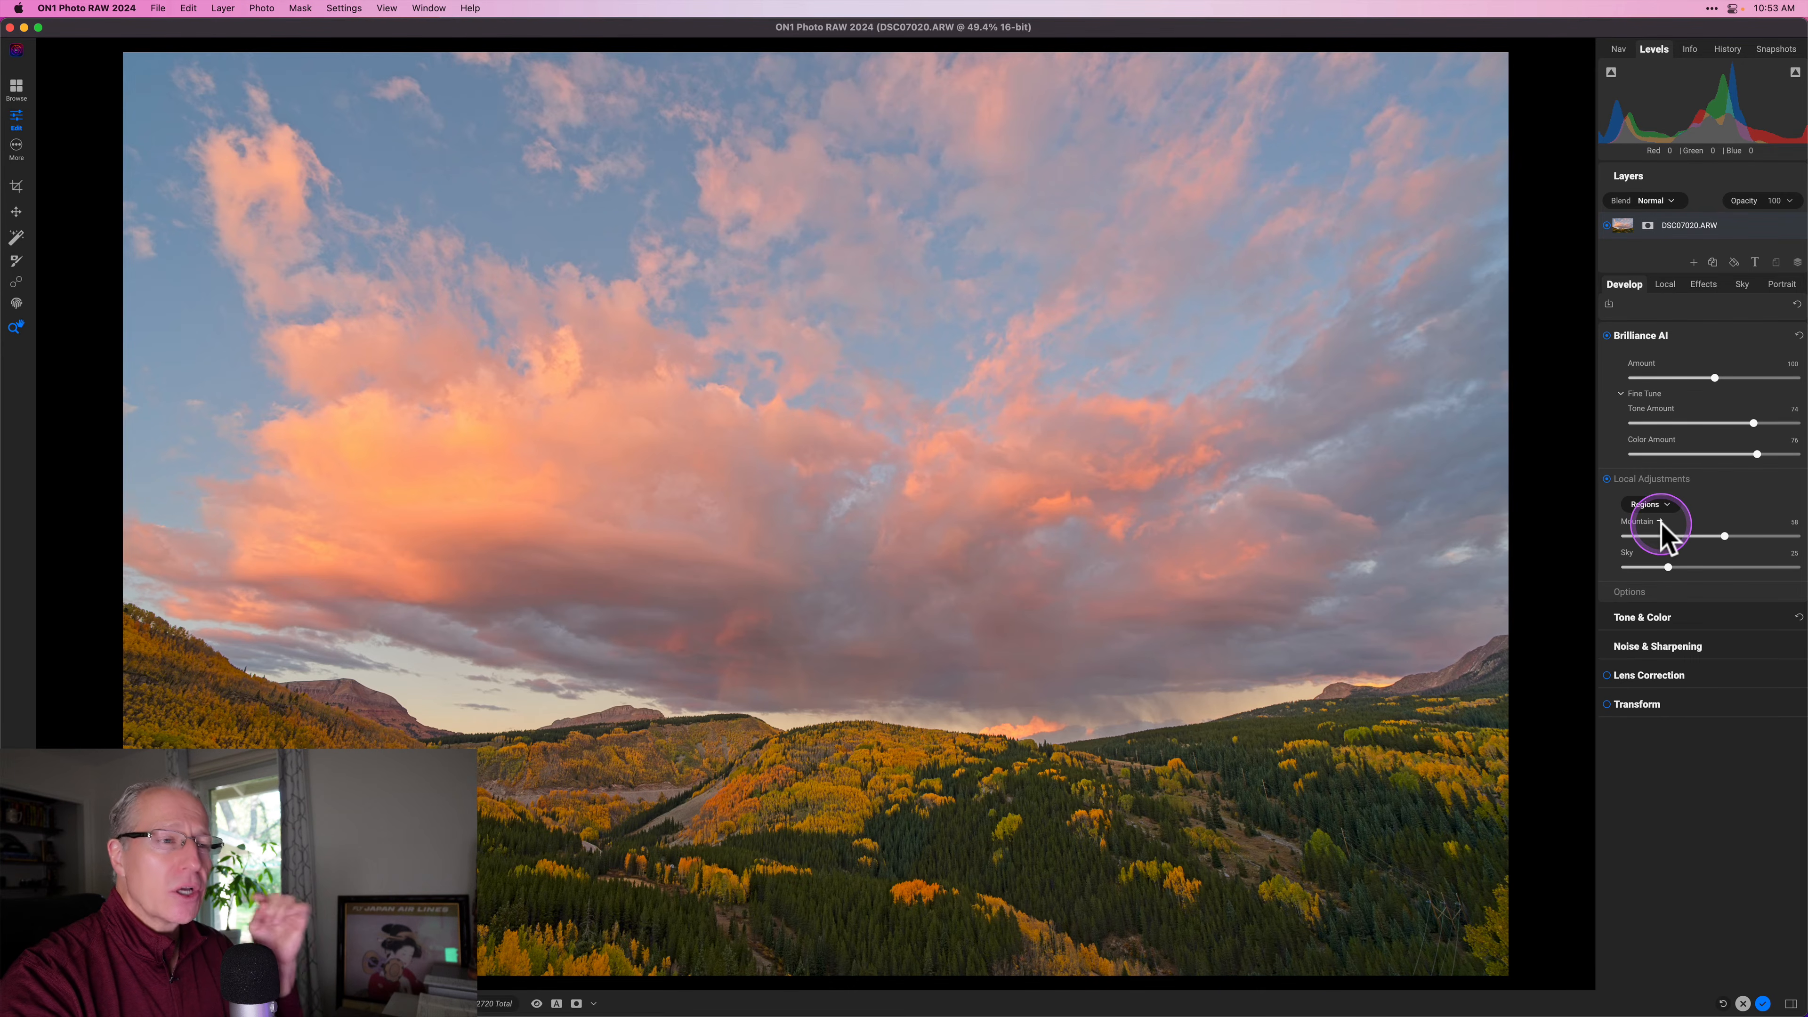
{"action": "left_click", "coordinate": [1661, 522]}
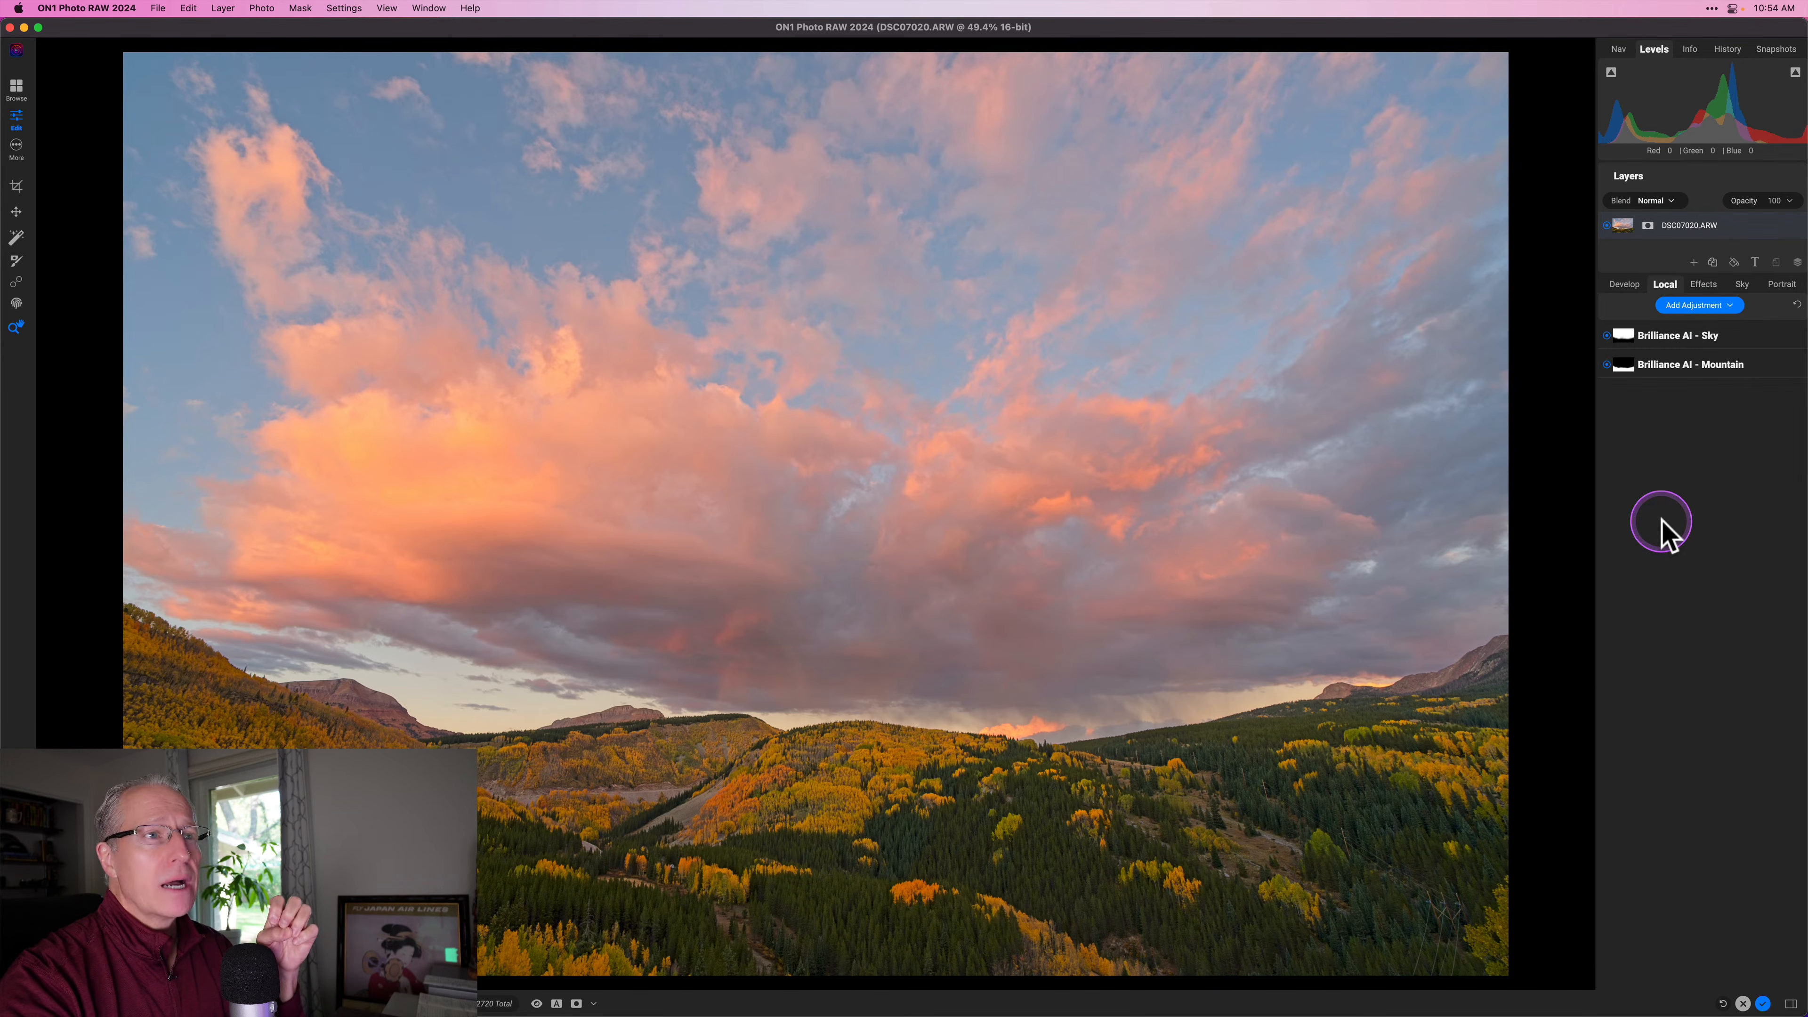
{"action": "left_click", "coordinate": [1755, 372]}
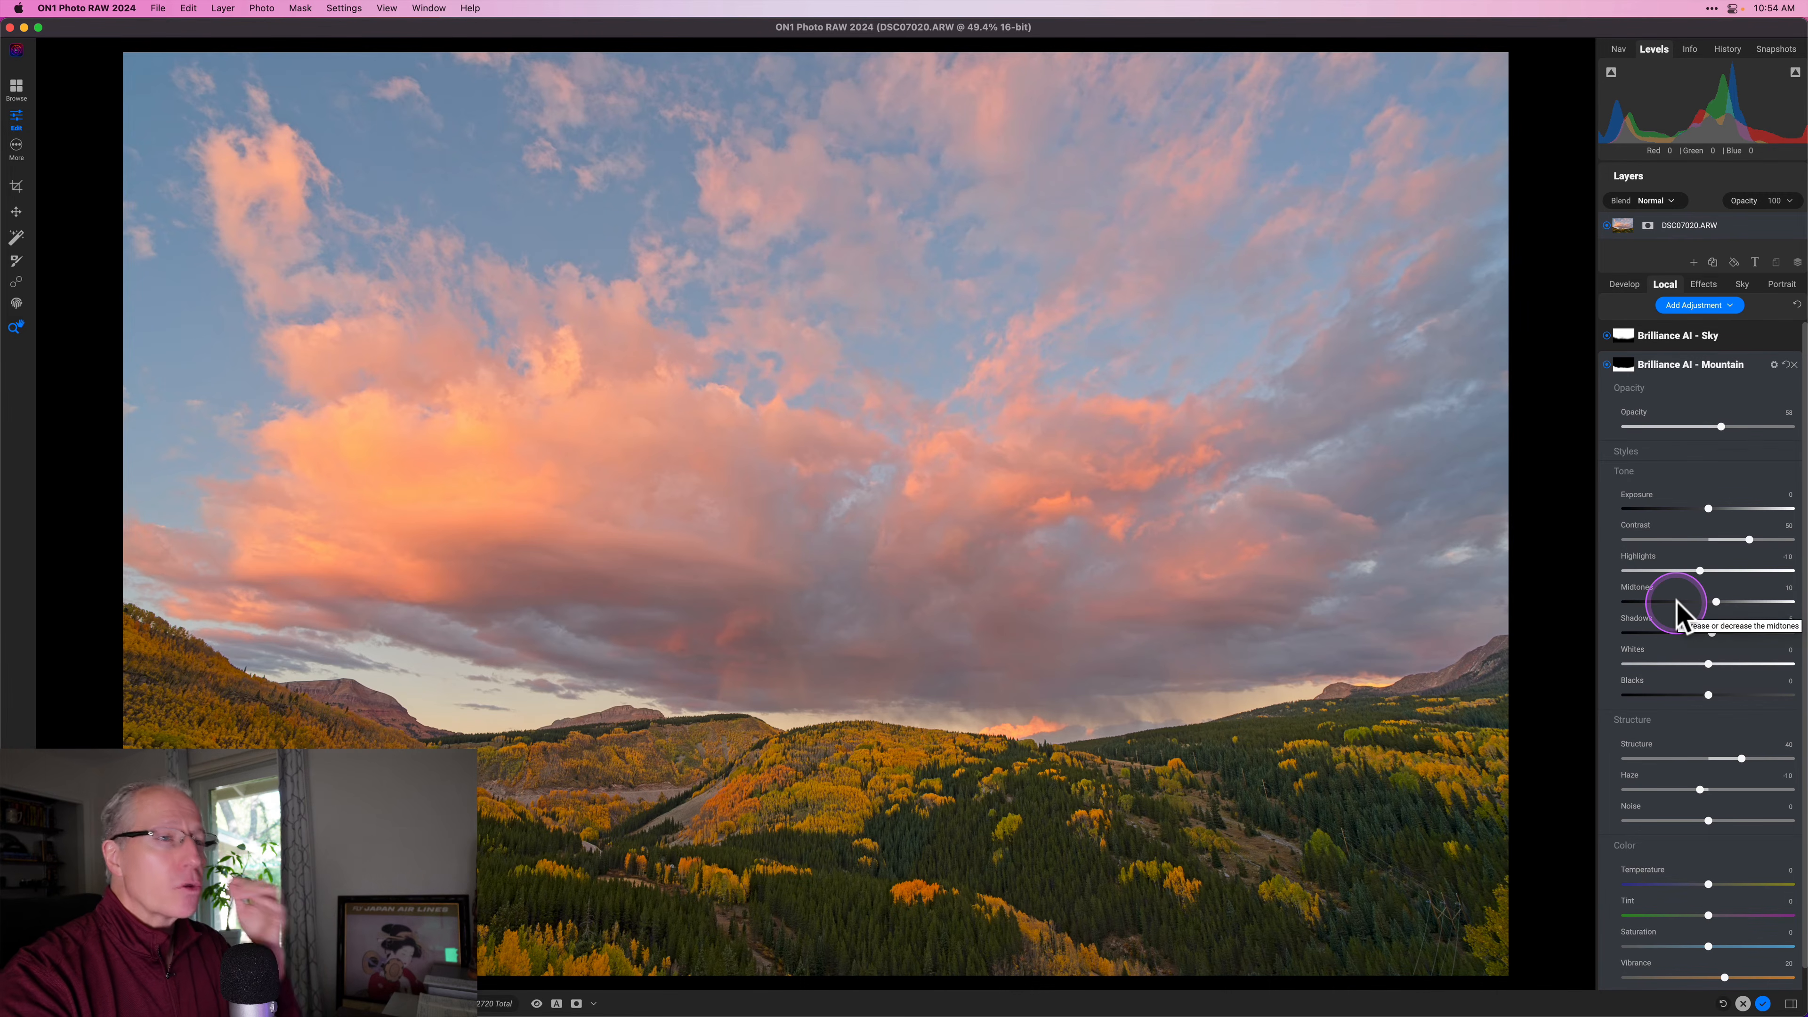
{"action": "left_click", "coordinate": [1758, 366]}
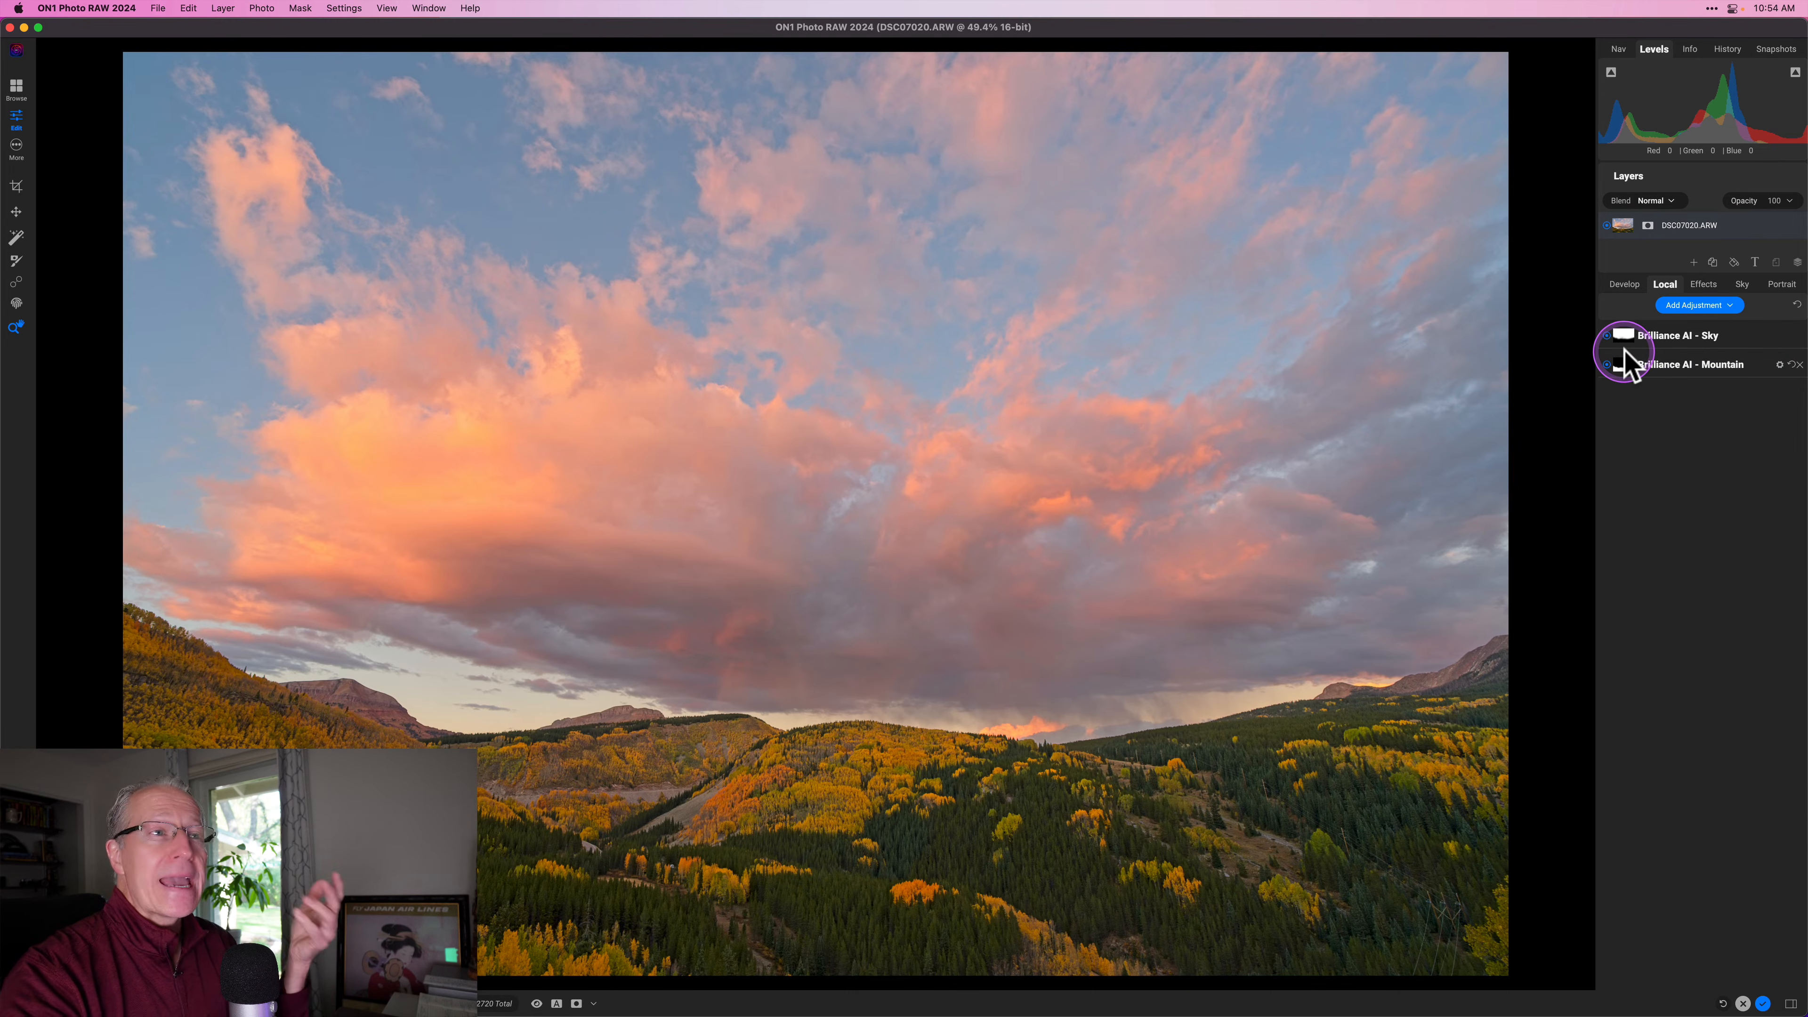
{"action": "left_click", "coordinate": [1624, 285]}
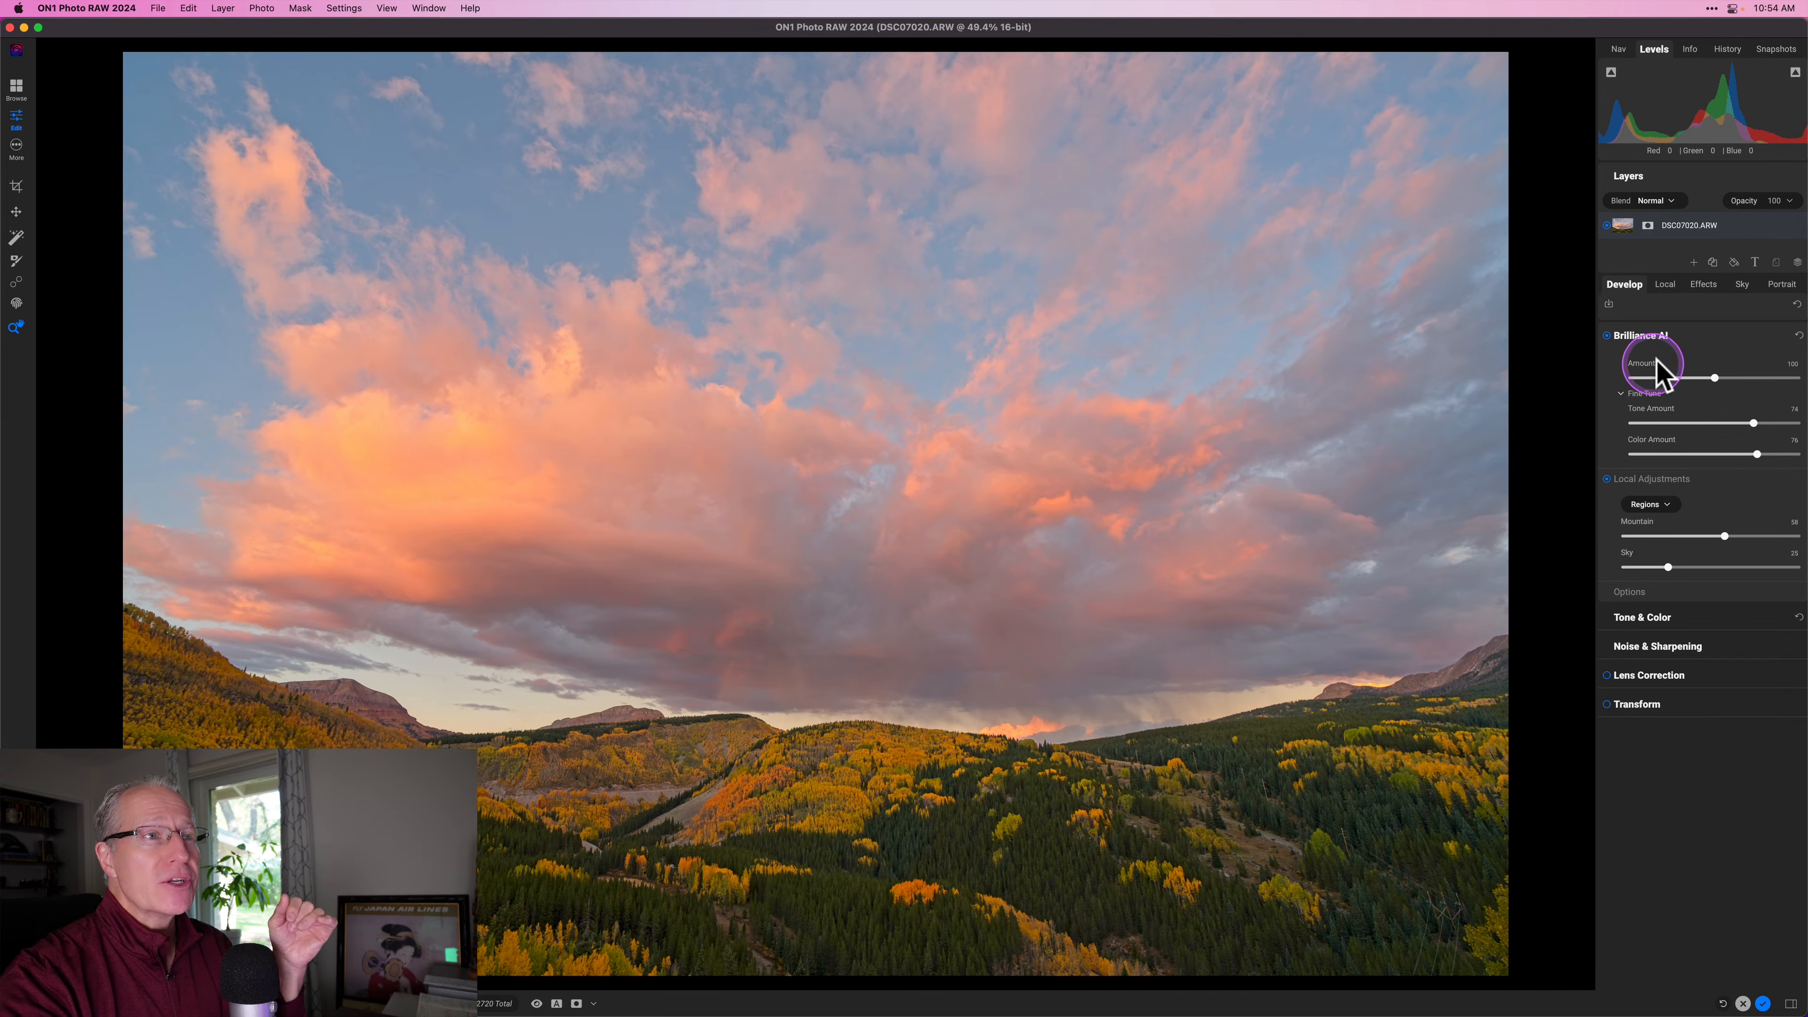
In Develop's Tone settings, set Contrast to about 34, Highlights to about -31 and Midtones to about 13
{"action": "left_click", "coordinate": [1701, 336]}
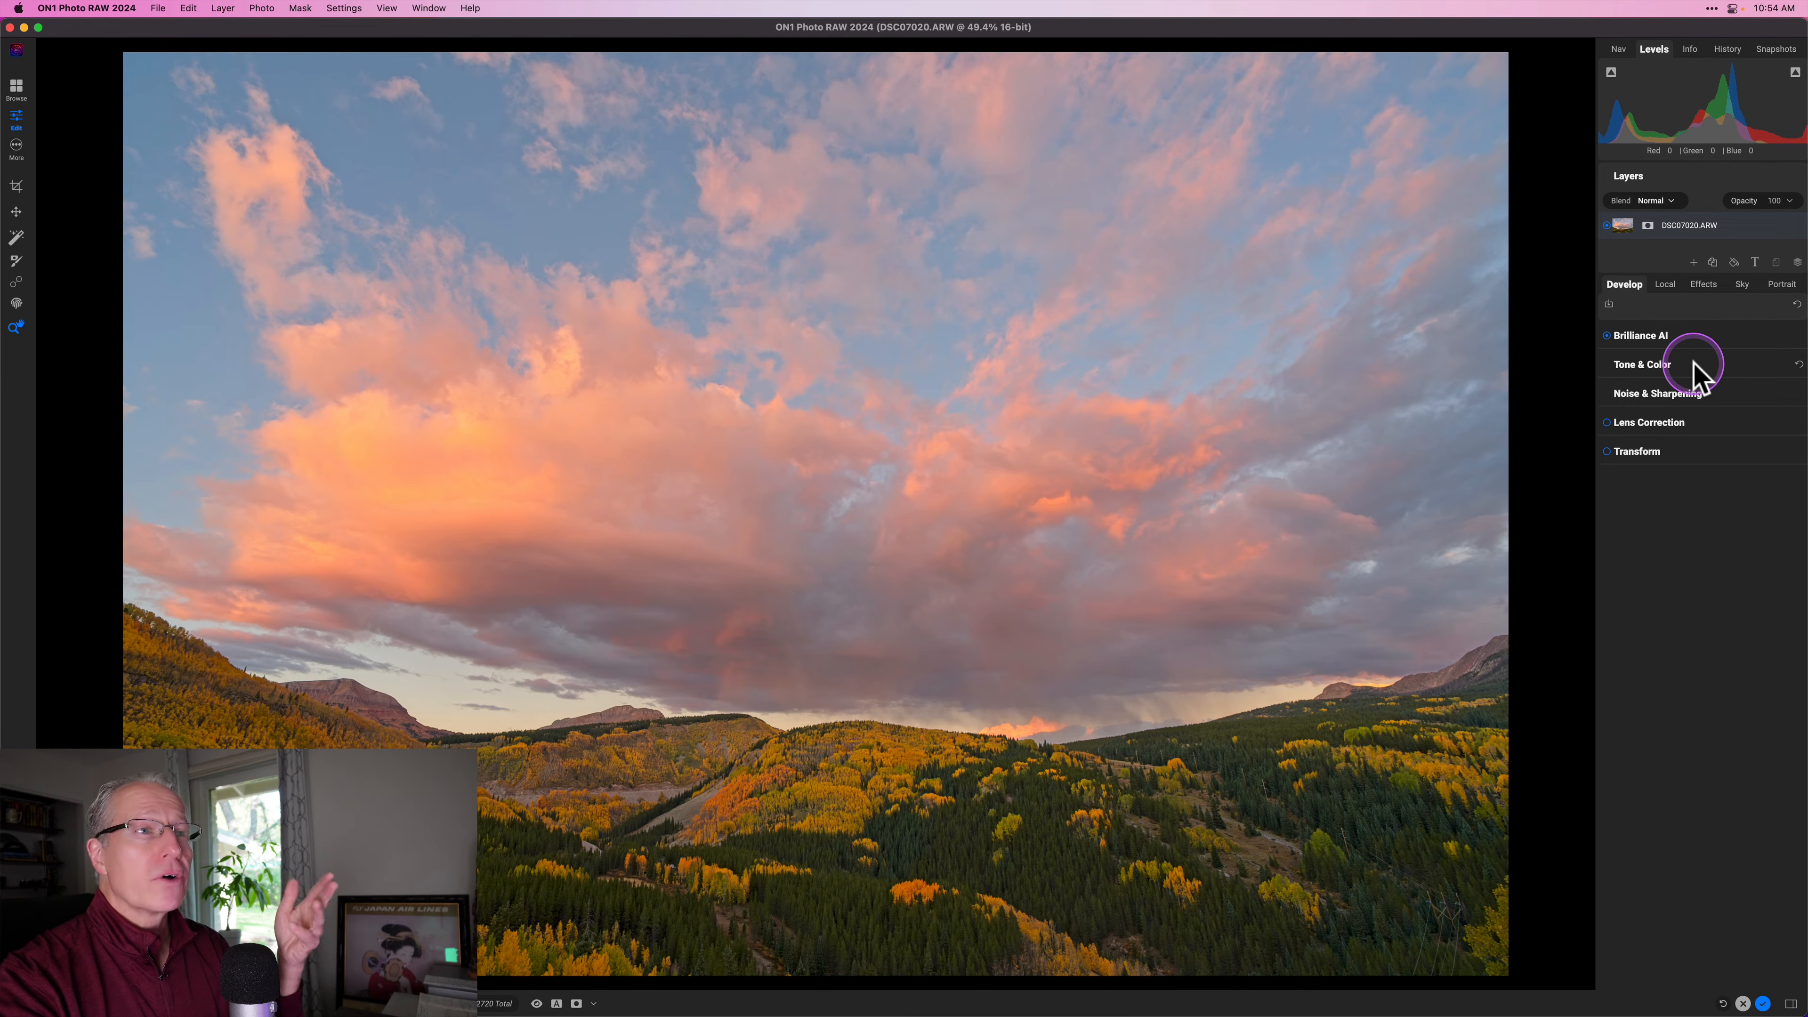
{"action": "left_click", "coordinate": [1694, 365]}
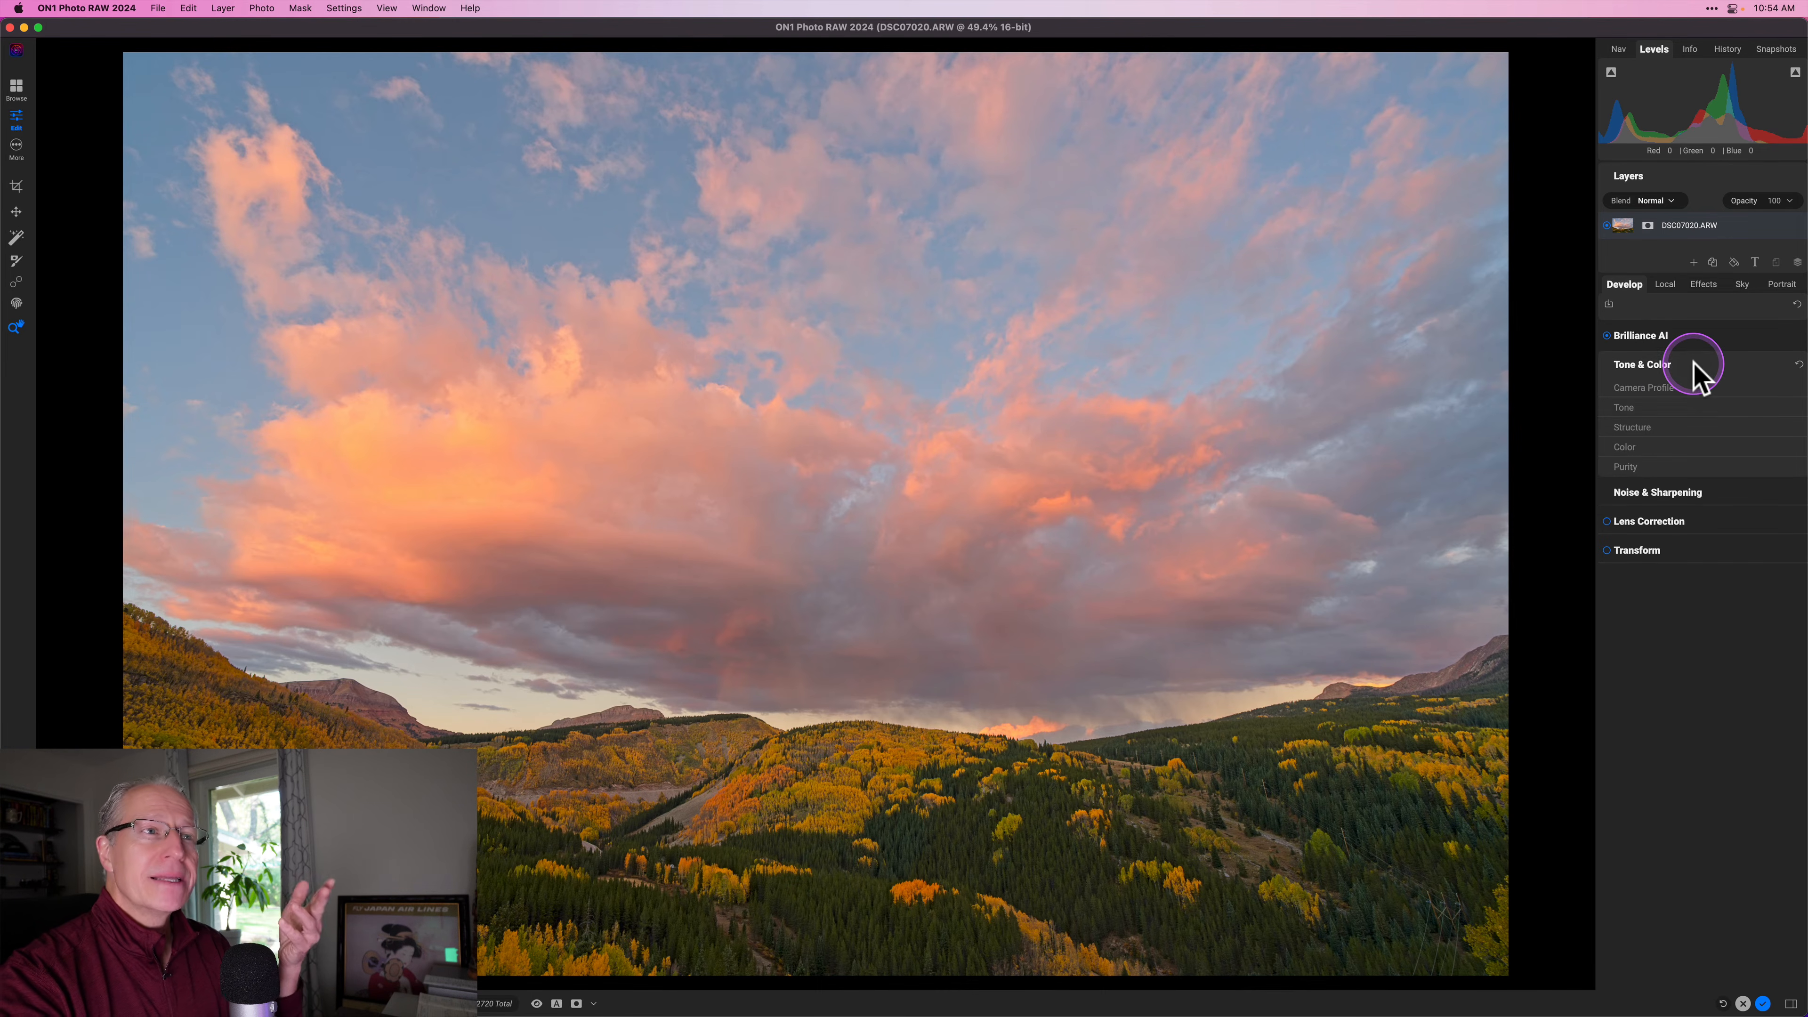
{"action": "left_click", "coordinate": [1643, 408]}
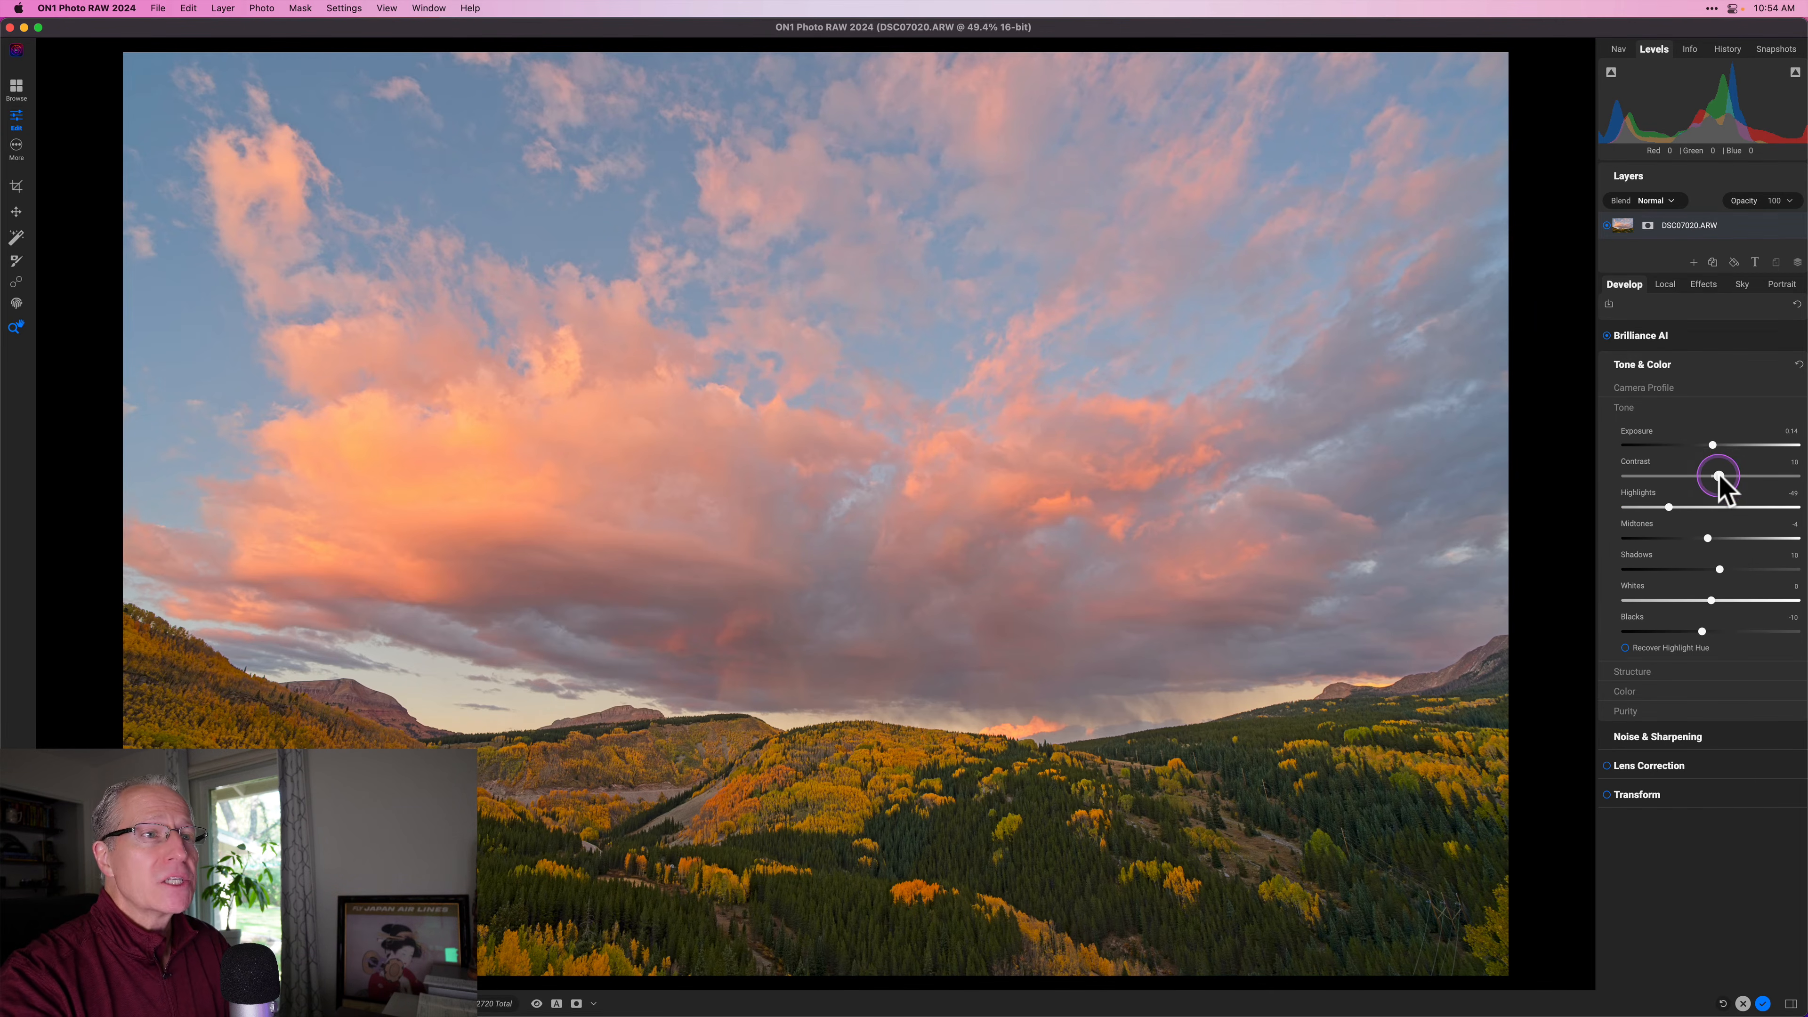
{"action": "left_click_drag", "start_coordinate": [1718, 474], "coordinate": [1736, 475]}
{"action": "left_click_drag", "start_coordinate": [1739, 477], "coordinate": [1741, 478]}
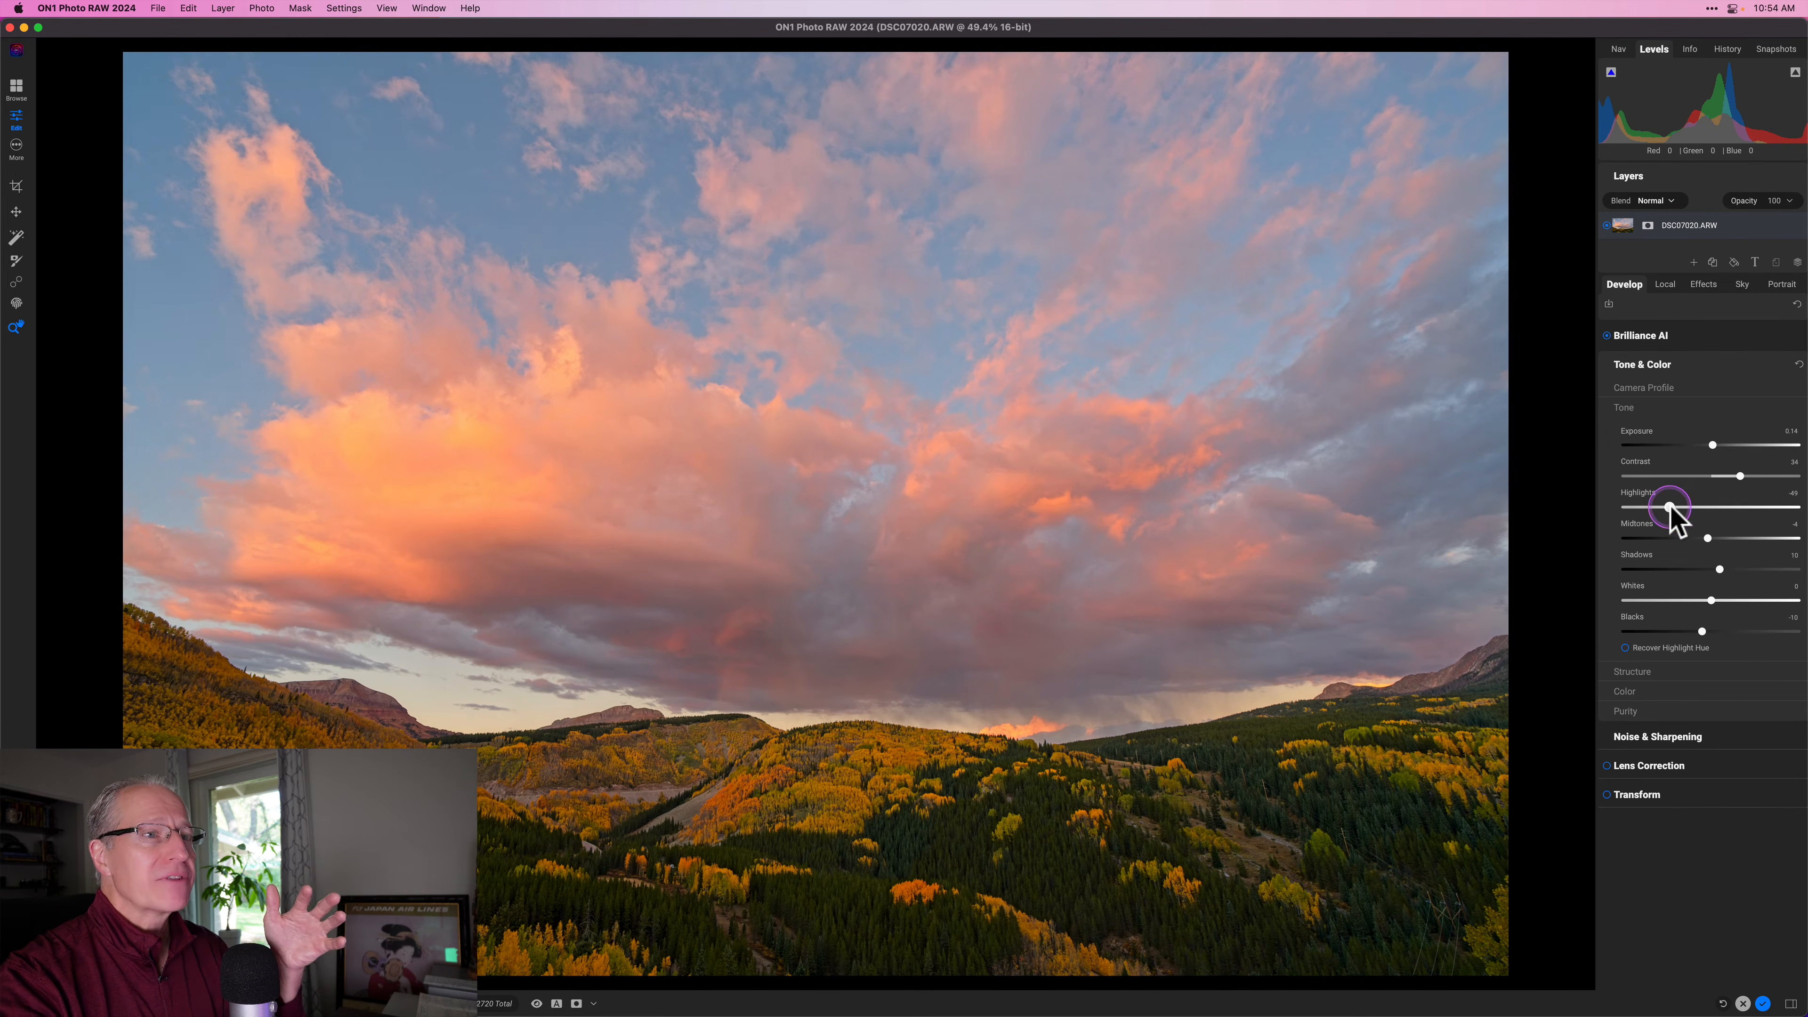
{"action": "left_click_drag", "start_coordinate": [1676, 507], "coordinate": [1723, 542]}
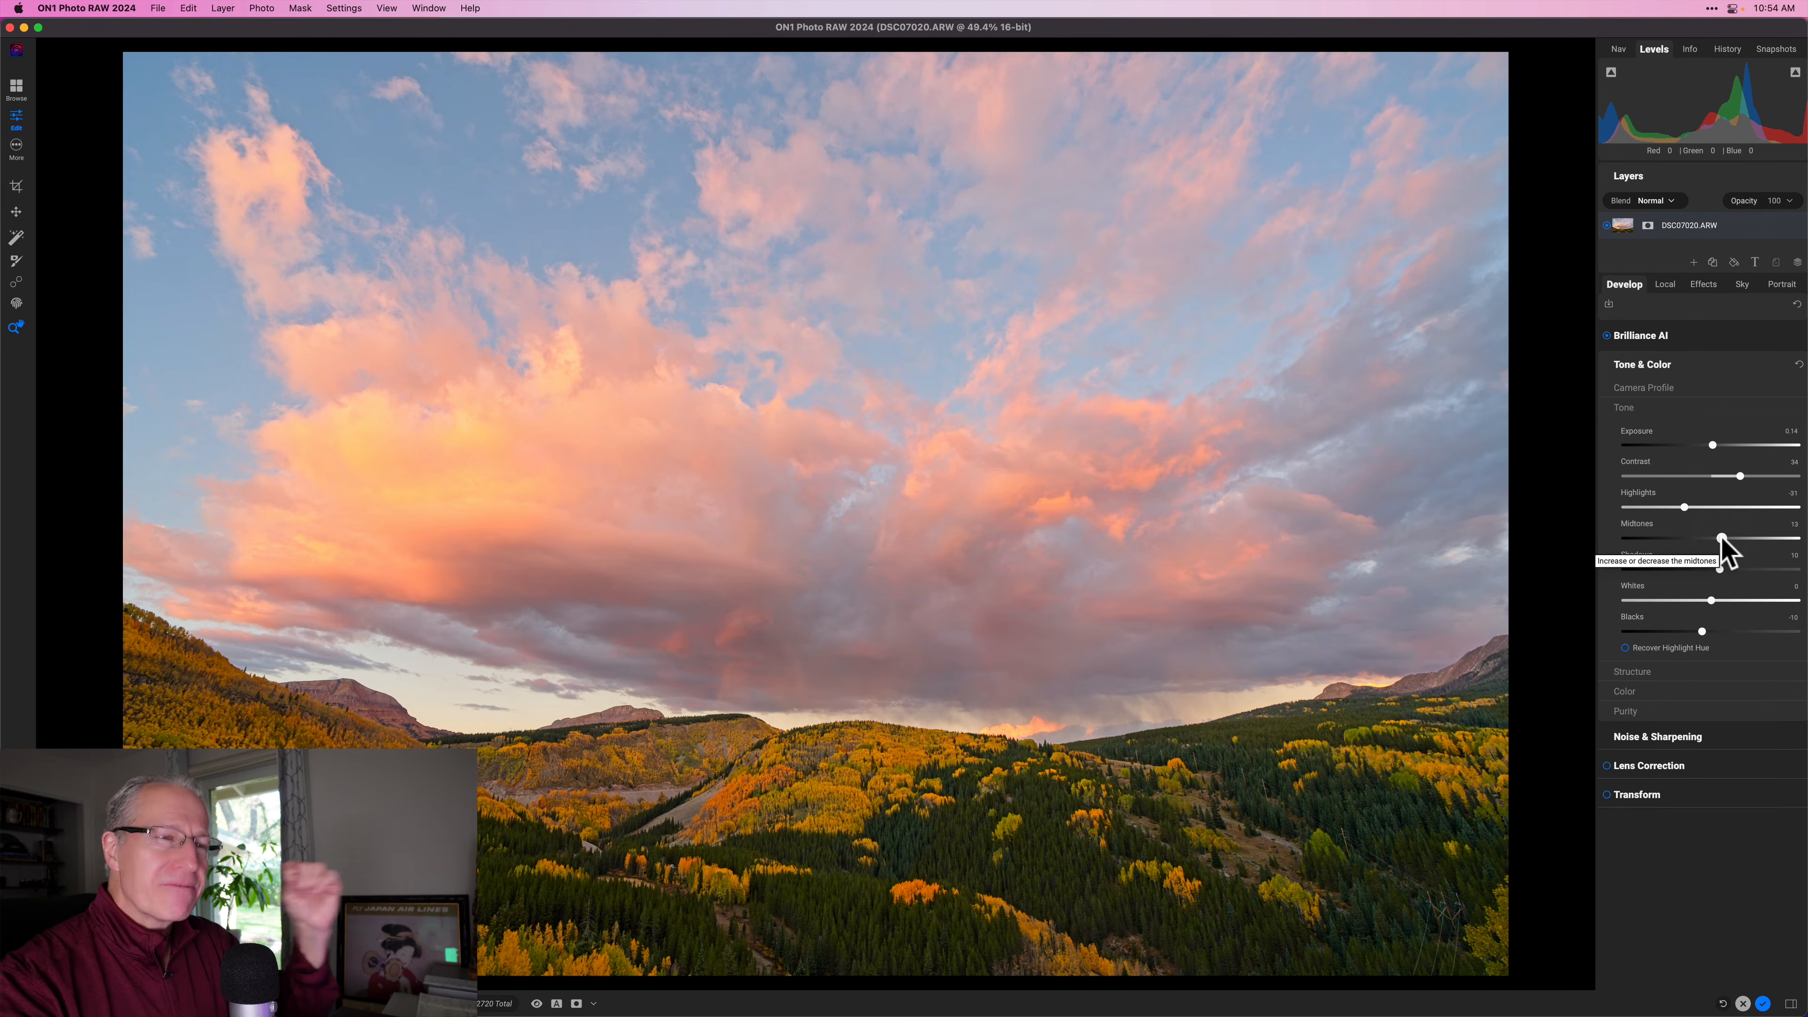
{"action": "left_click", "coordinate": [1688, 389]}
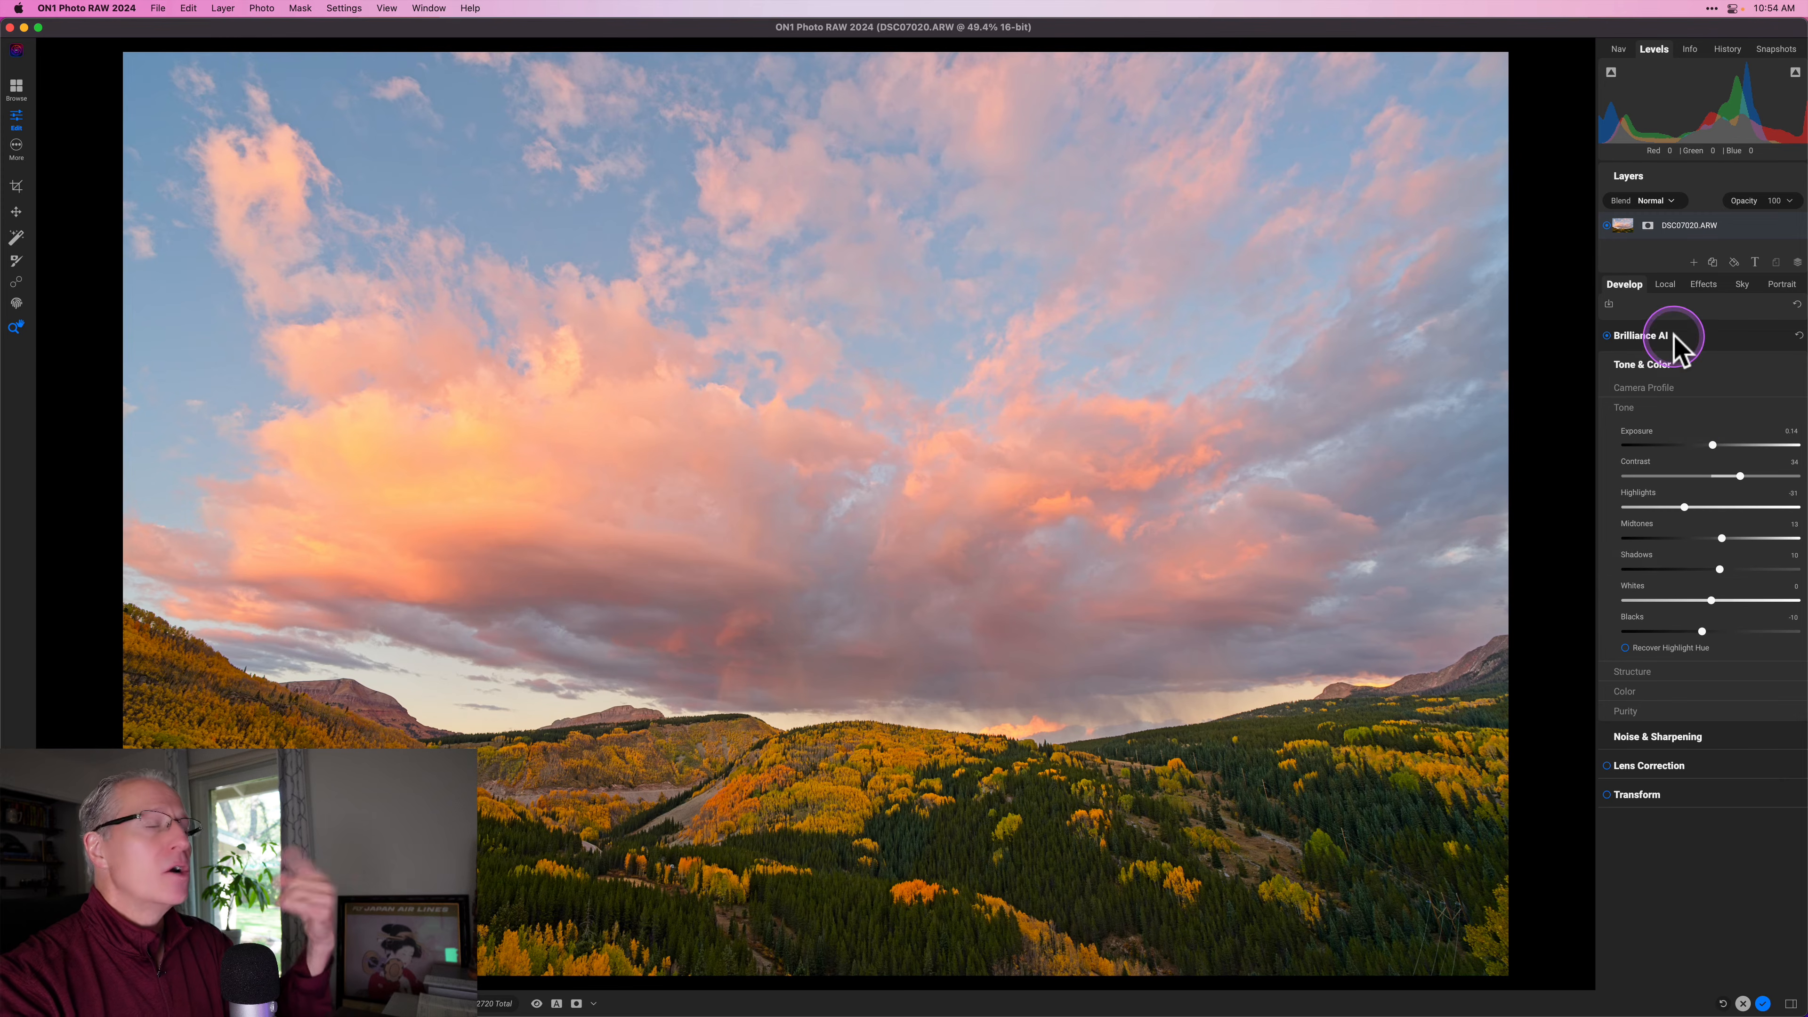
{"action": "left_click", "coordinate": [1696, 369]}
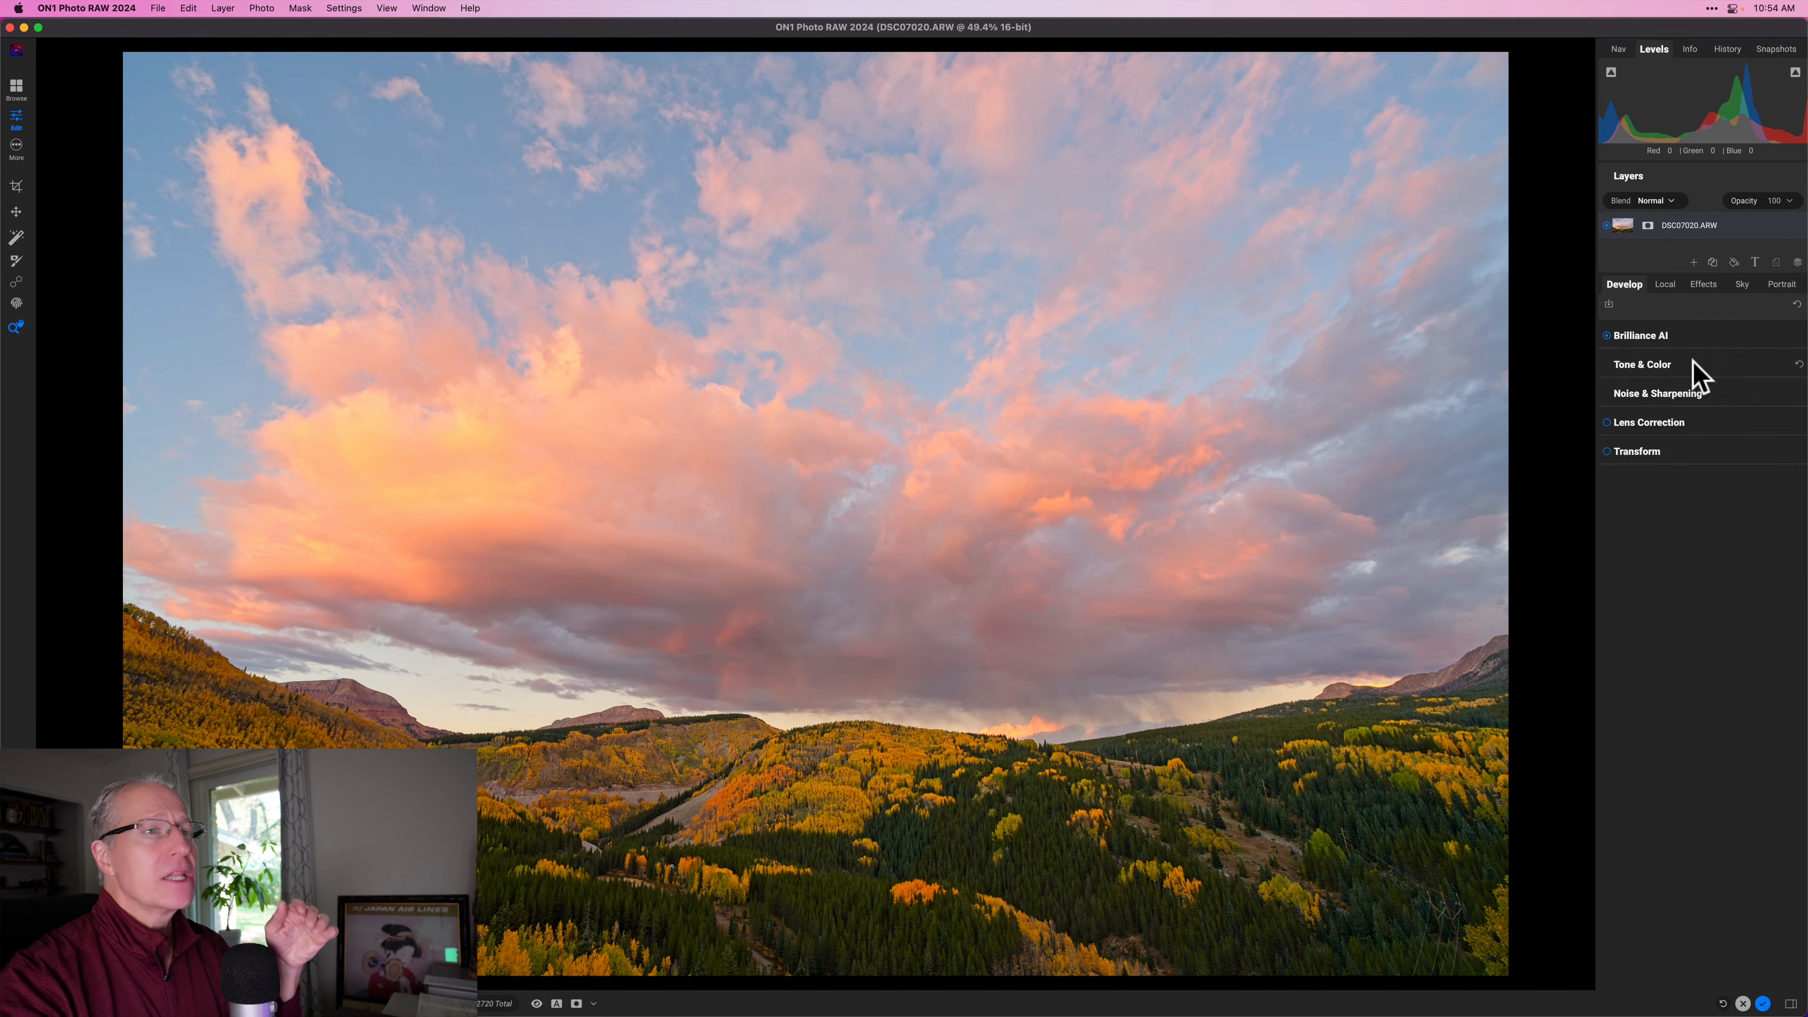
View the mask of the Brilliance AI - Sky local adjustment, then hide it and collapse the adjustment
{"action": "left_click", "coordinate": [1665, 283]}
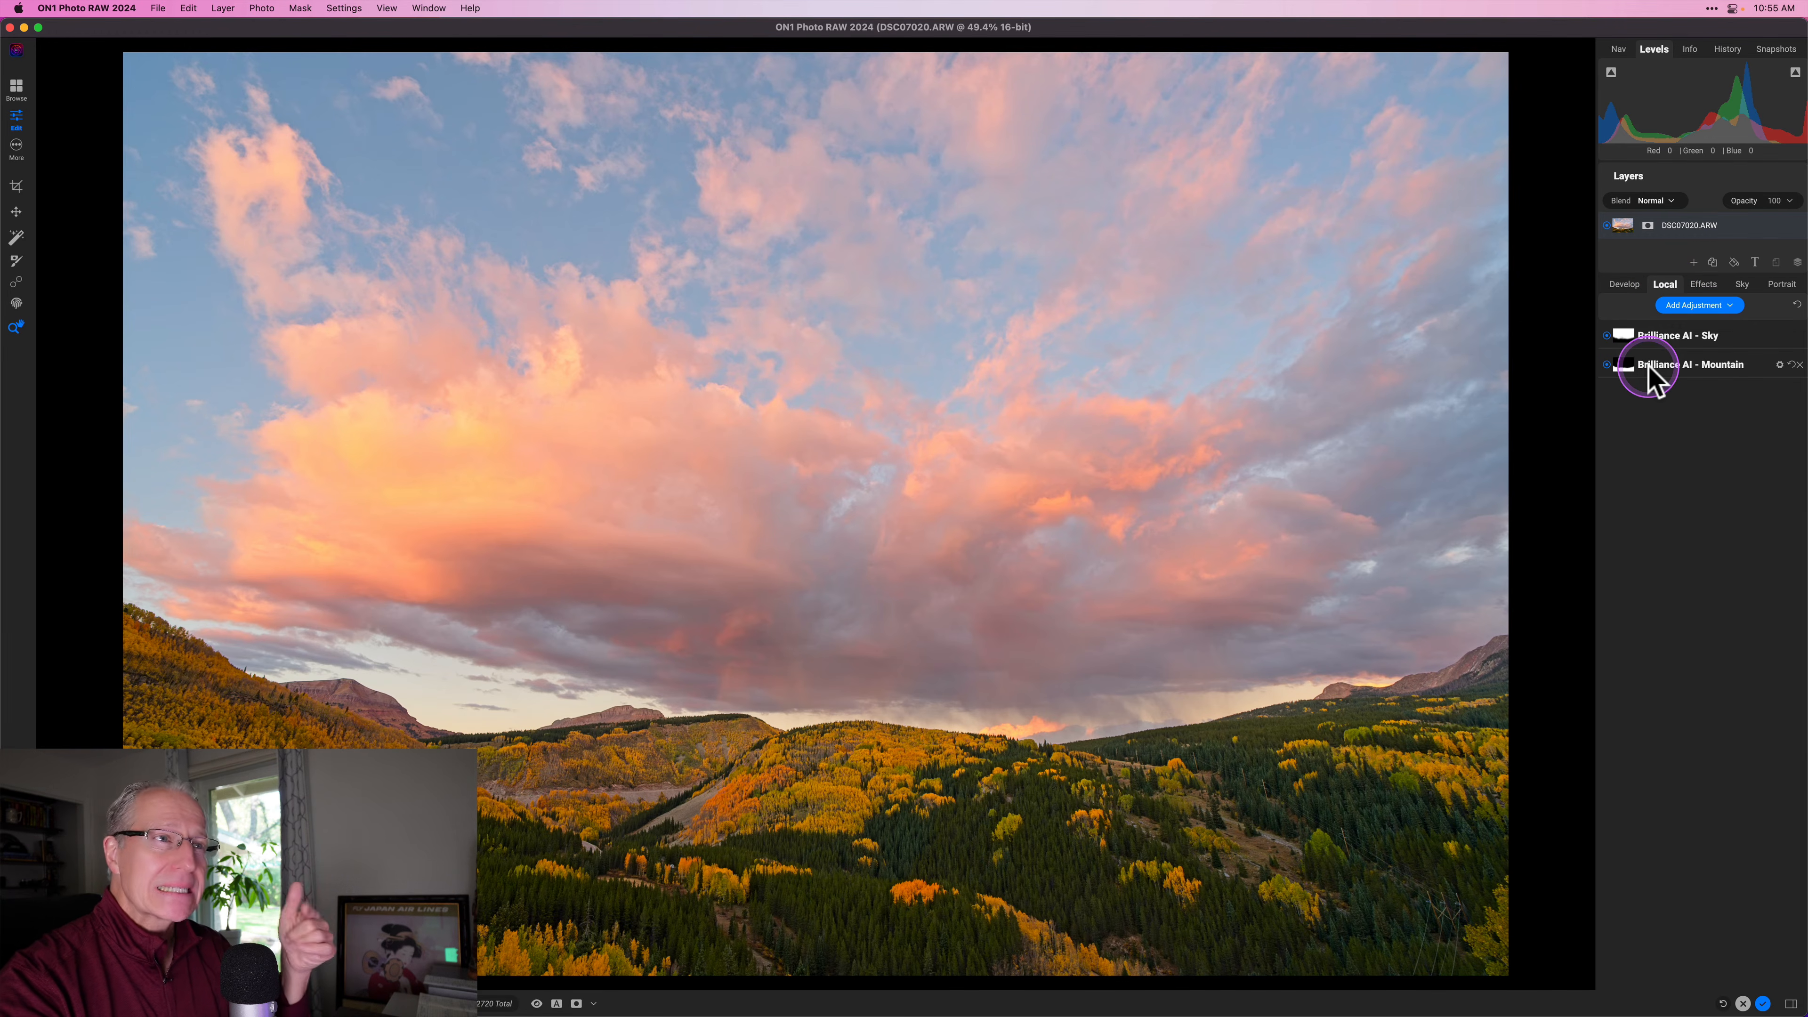
{"action": "left_click", "coordinate": [1625, 329]}
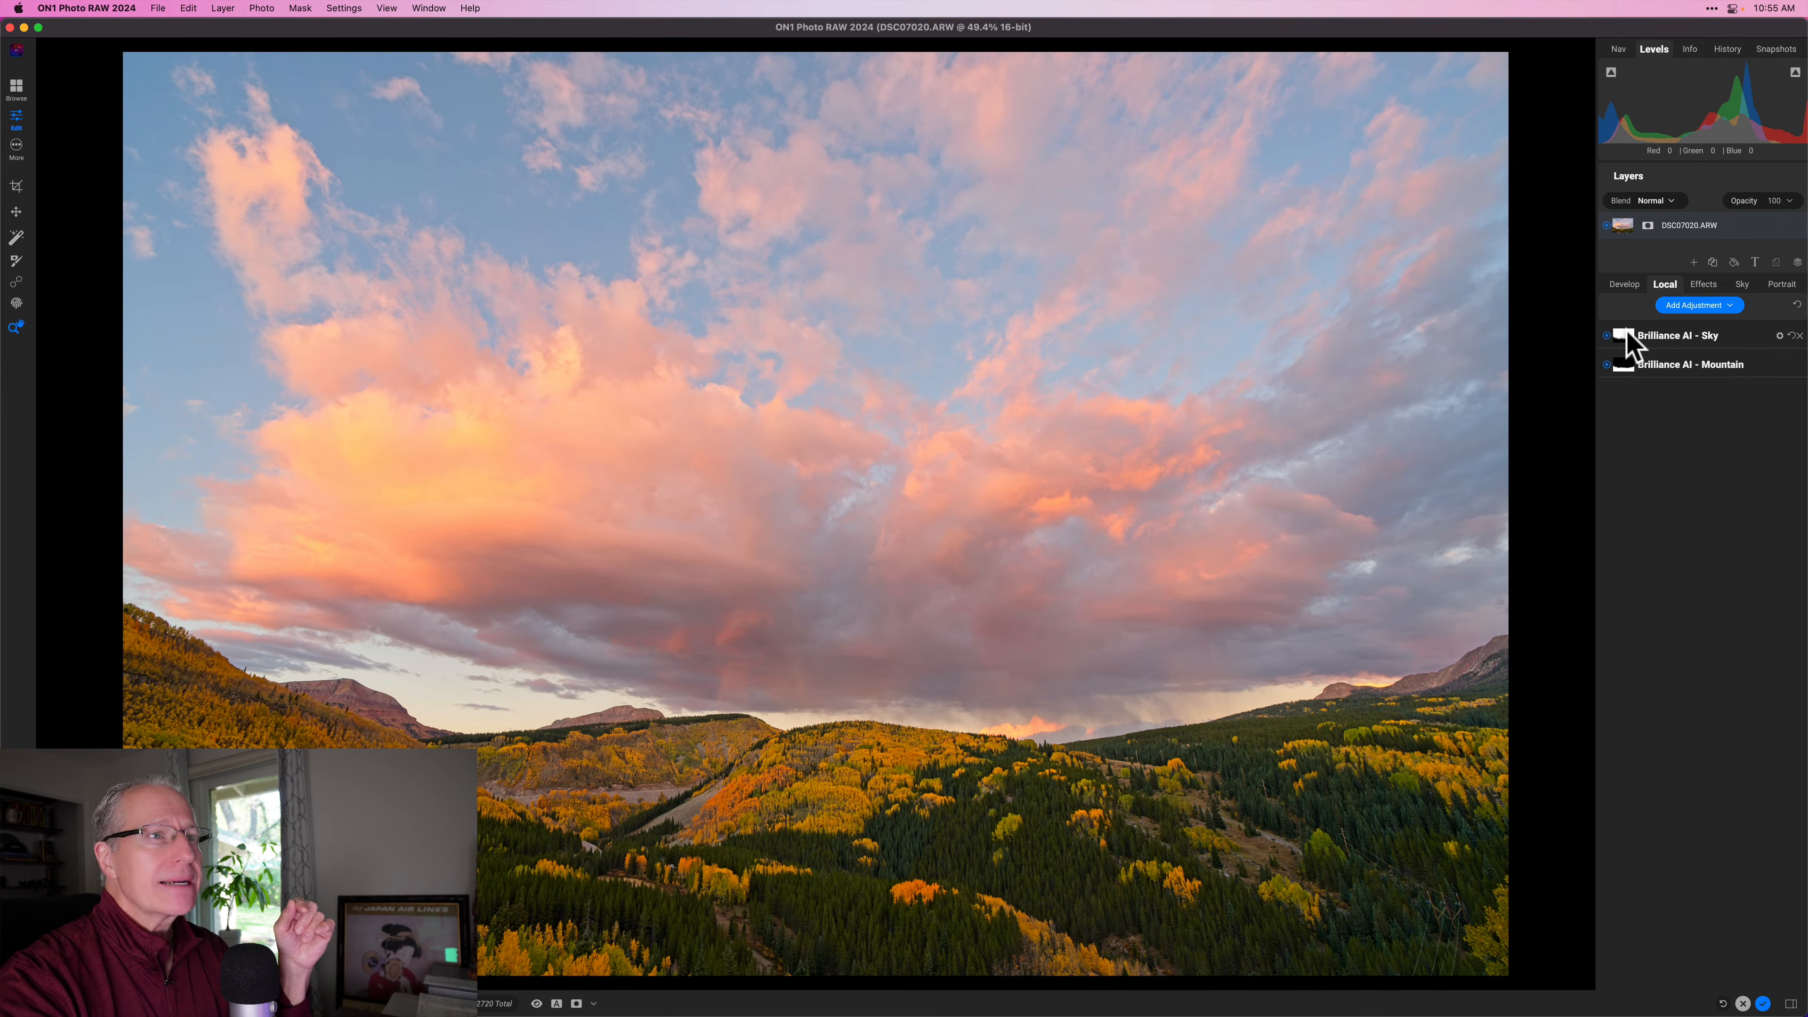
{"action": "left_click", "coordinate": [1626, 335]}
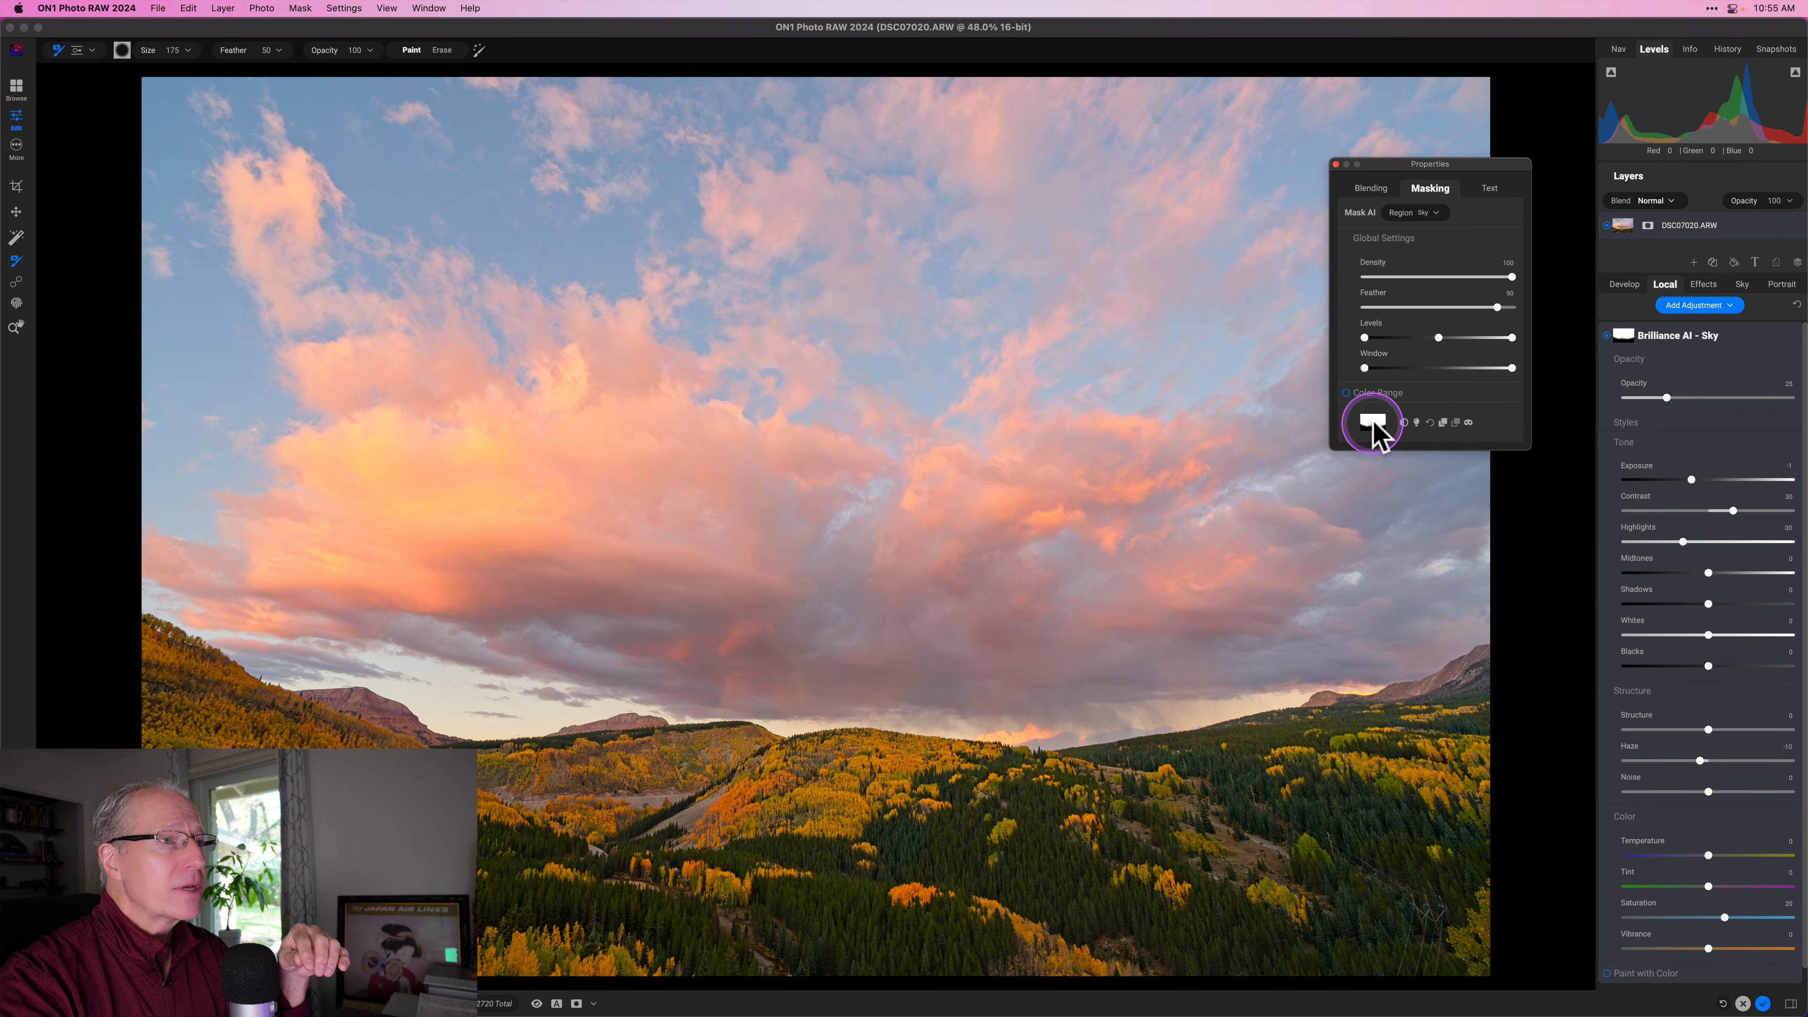
{"action": "left_click", "coordinate": [1469, 423]}
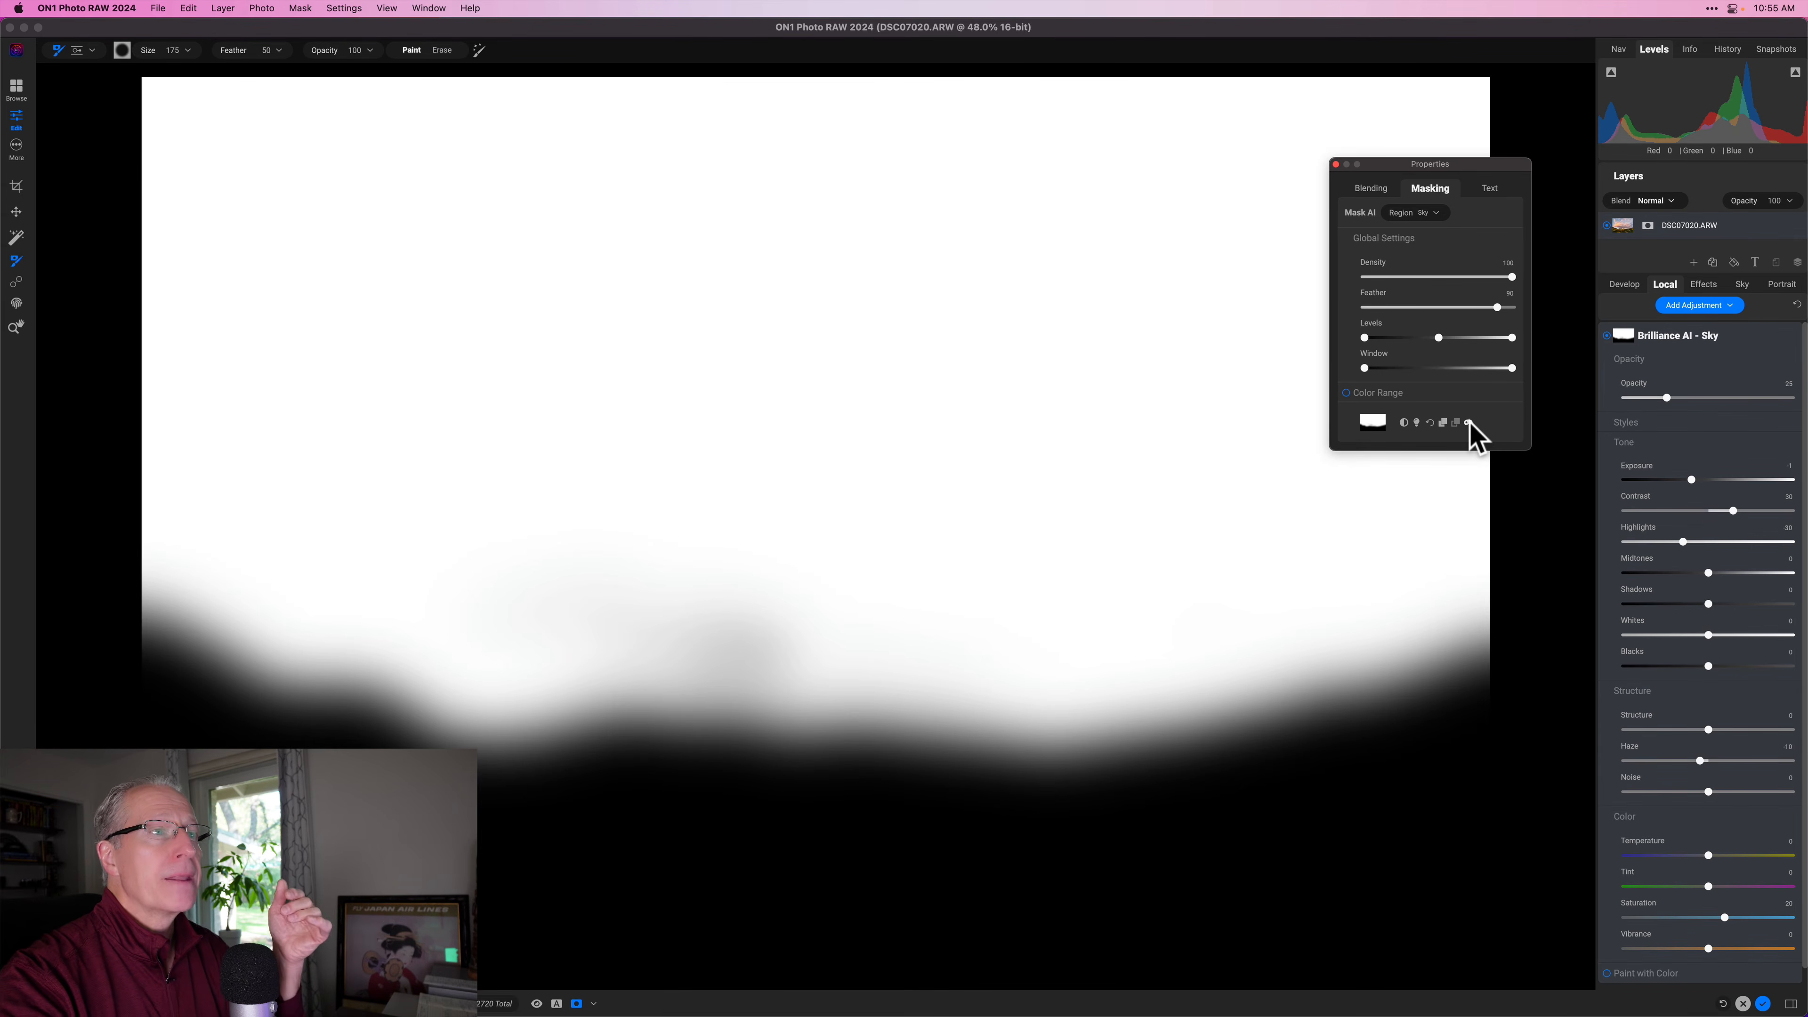
{"action": "left_click", "coordinate": [1469, 422]}
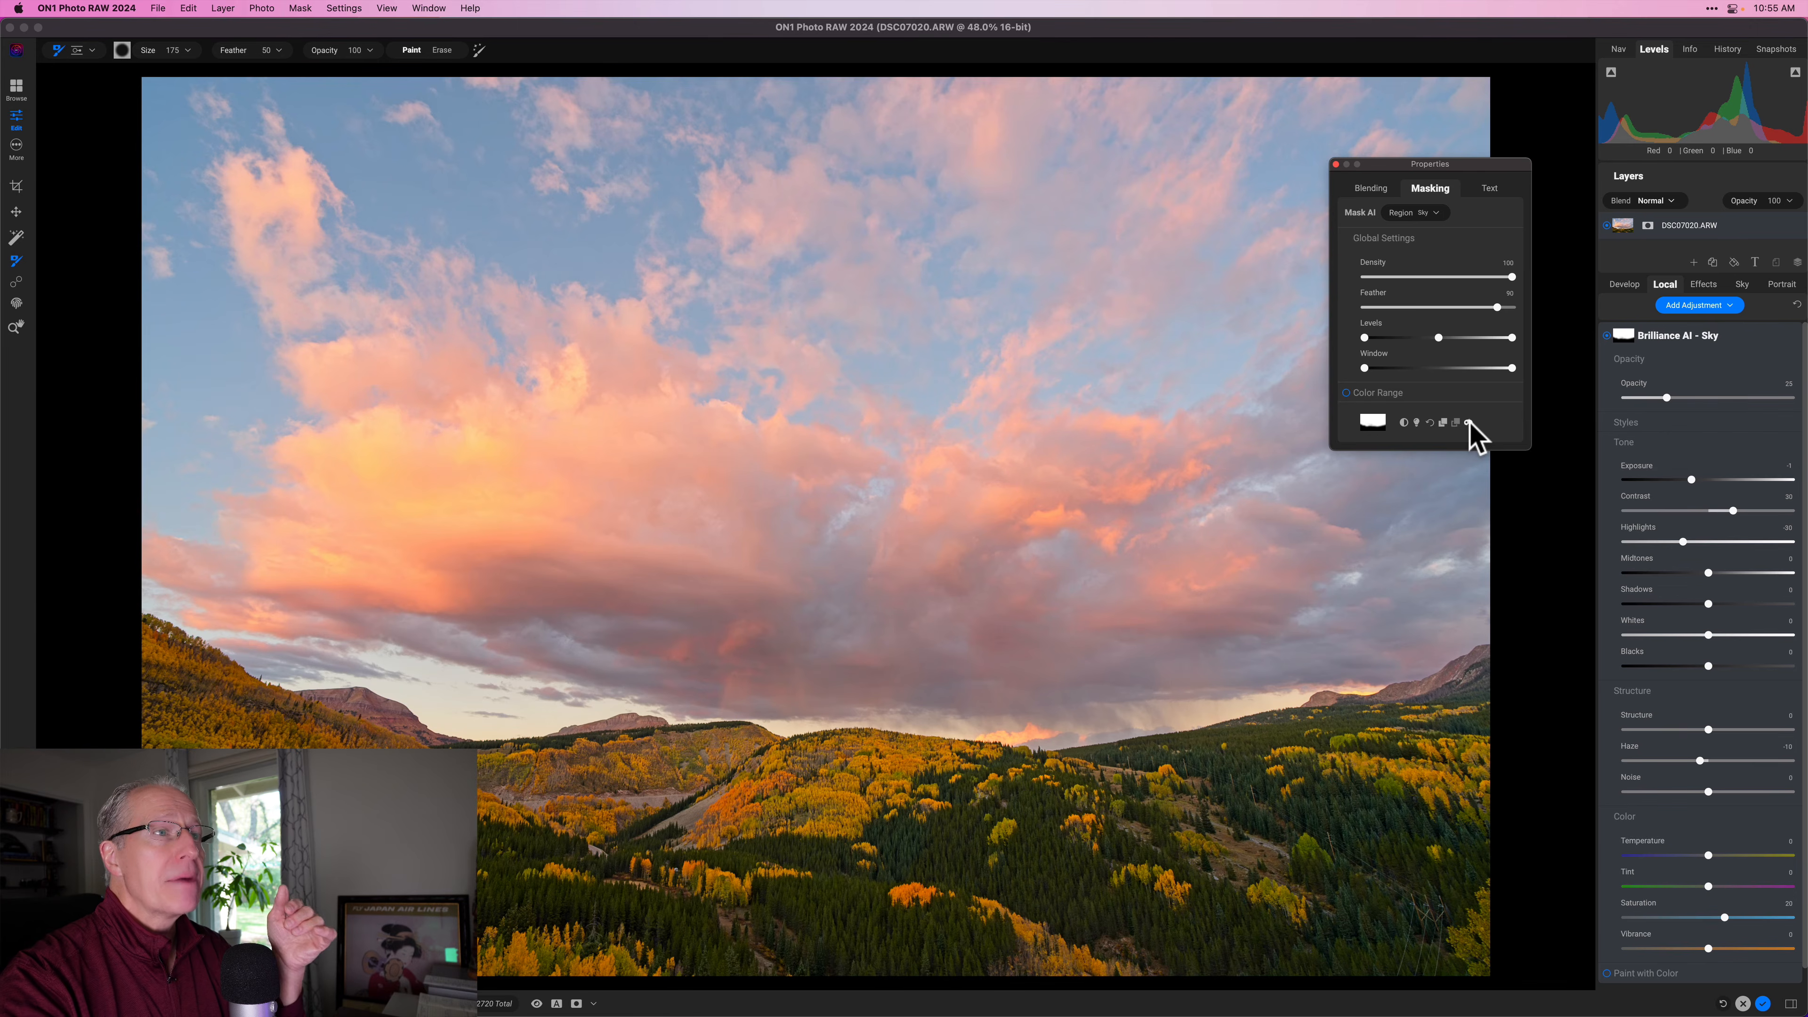
{"action": "left_click", "coordinate": [1336, 164]}
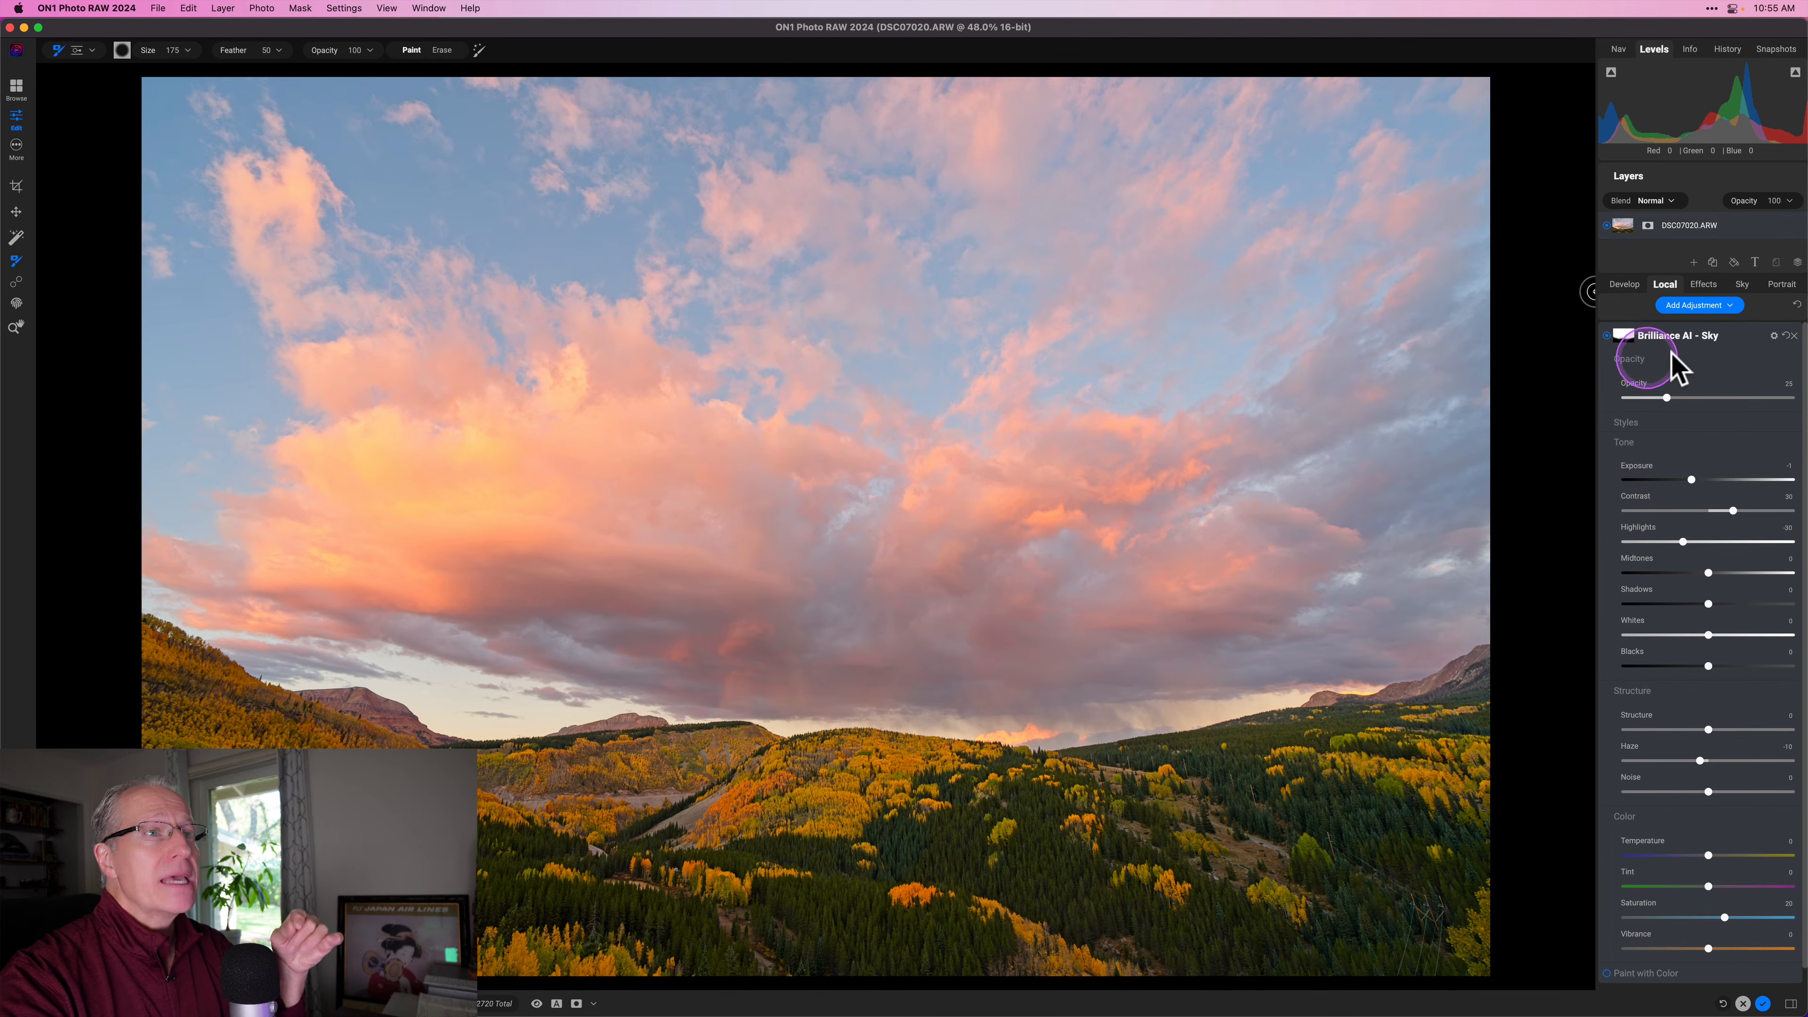
{"action": "left_click", "coordinate": [1737, 338]}
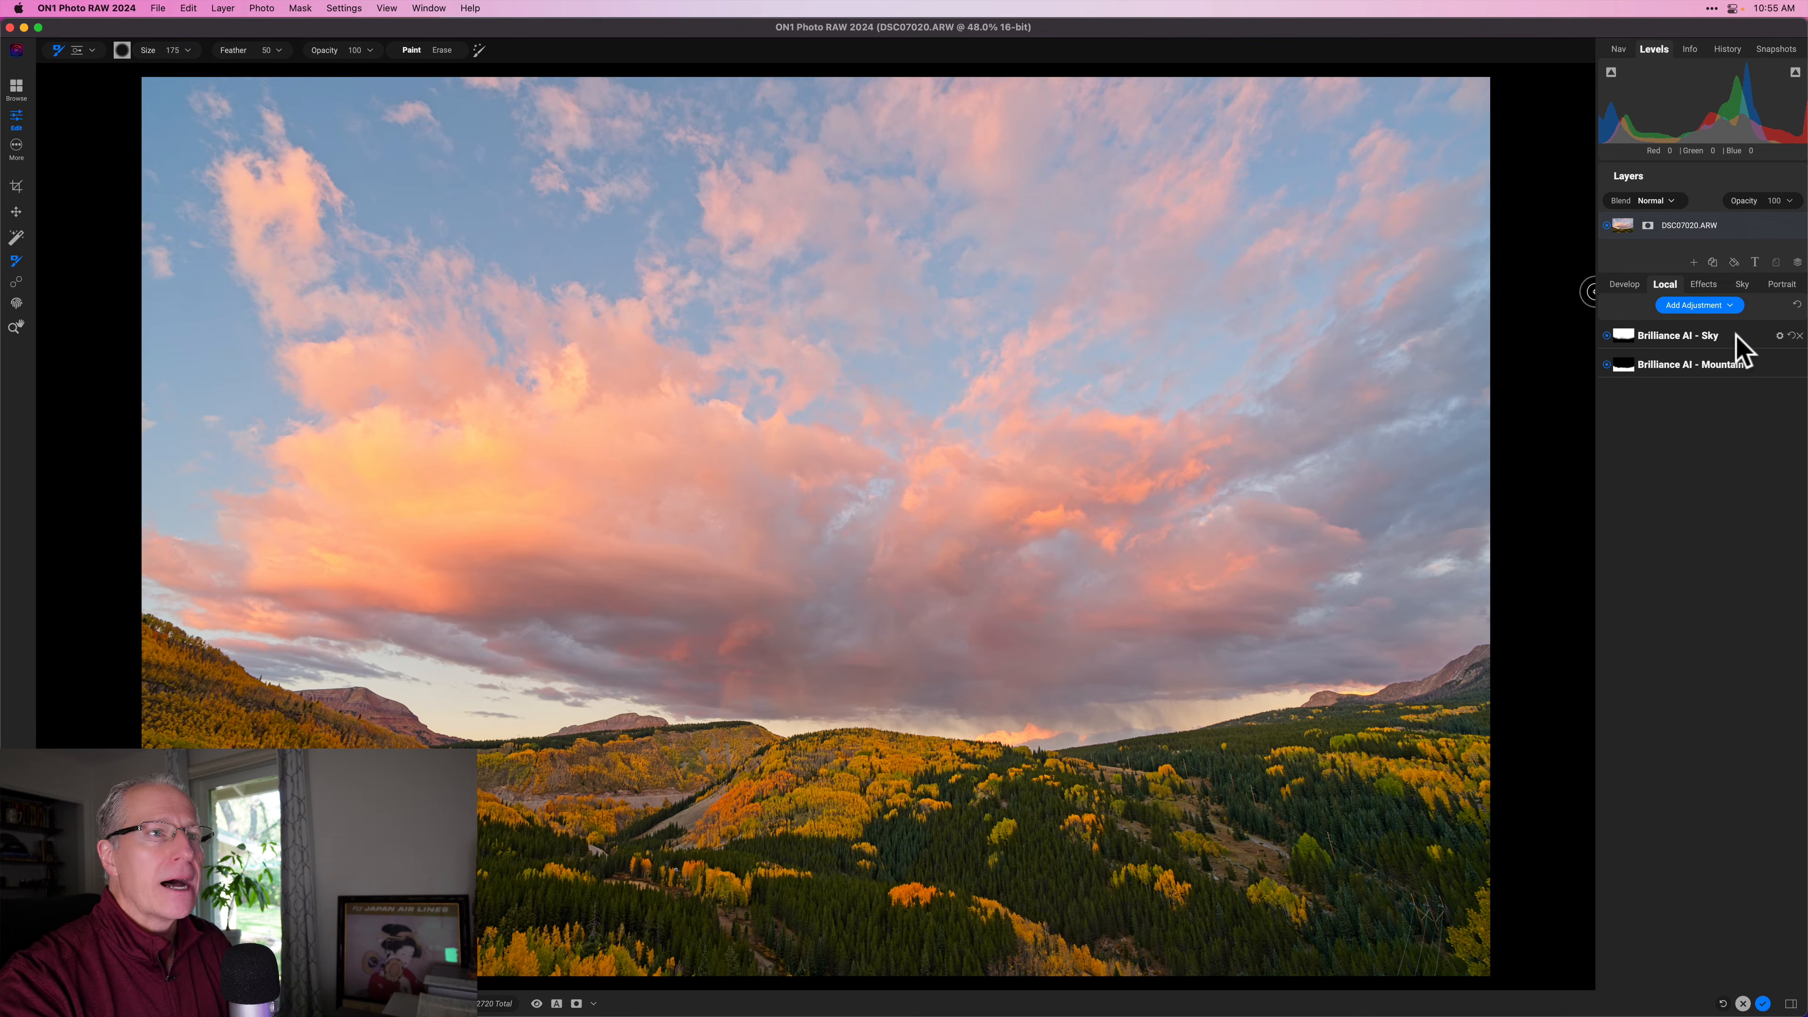
{"action": "left_click", "coordinate": [1705, 286]}
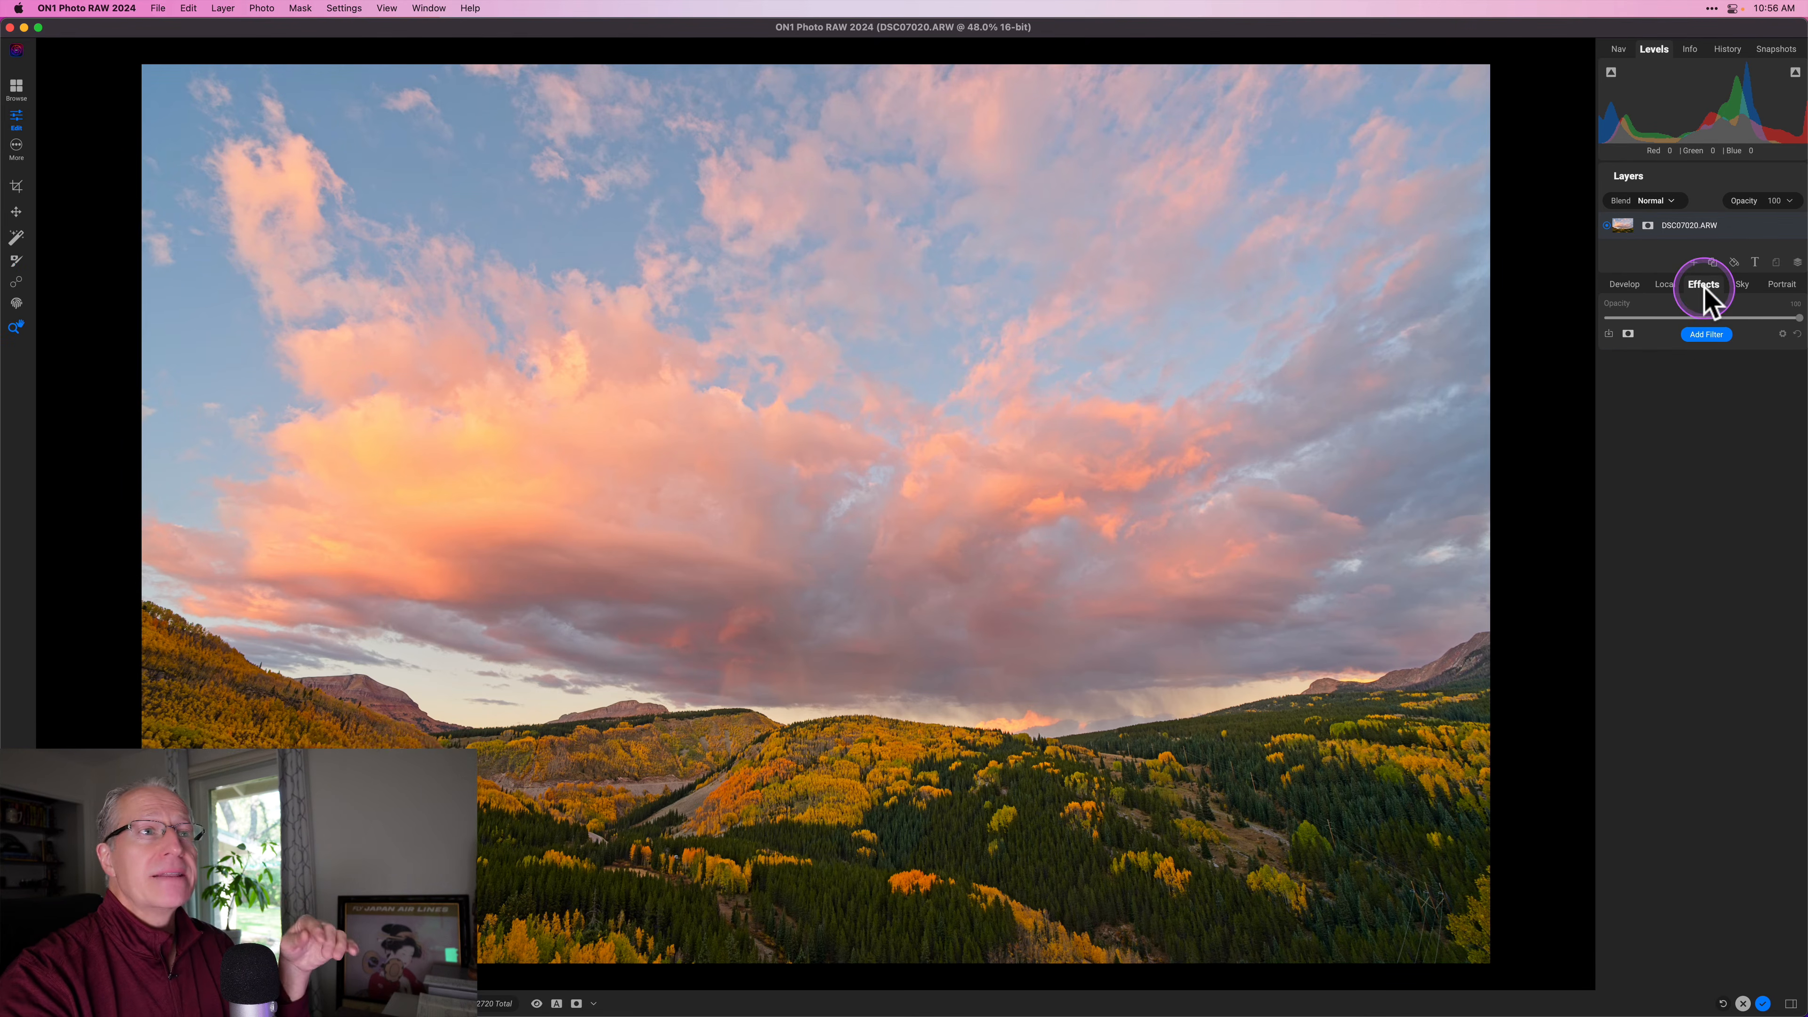
{"action": "left_click", "coordinate": [1702, 335]}
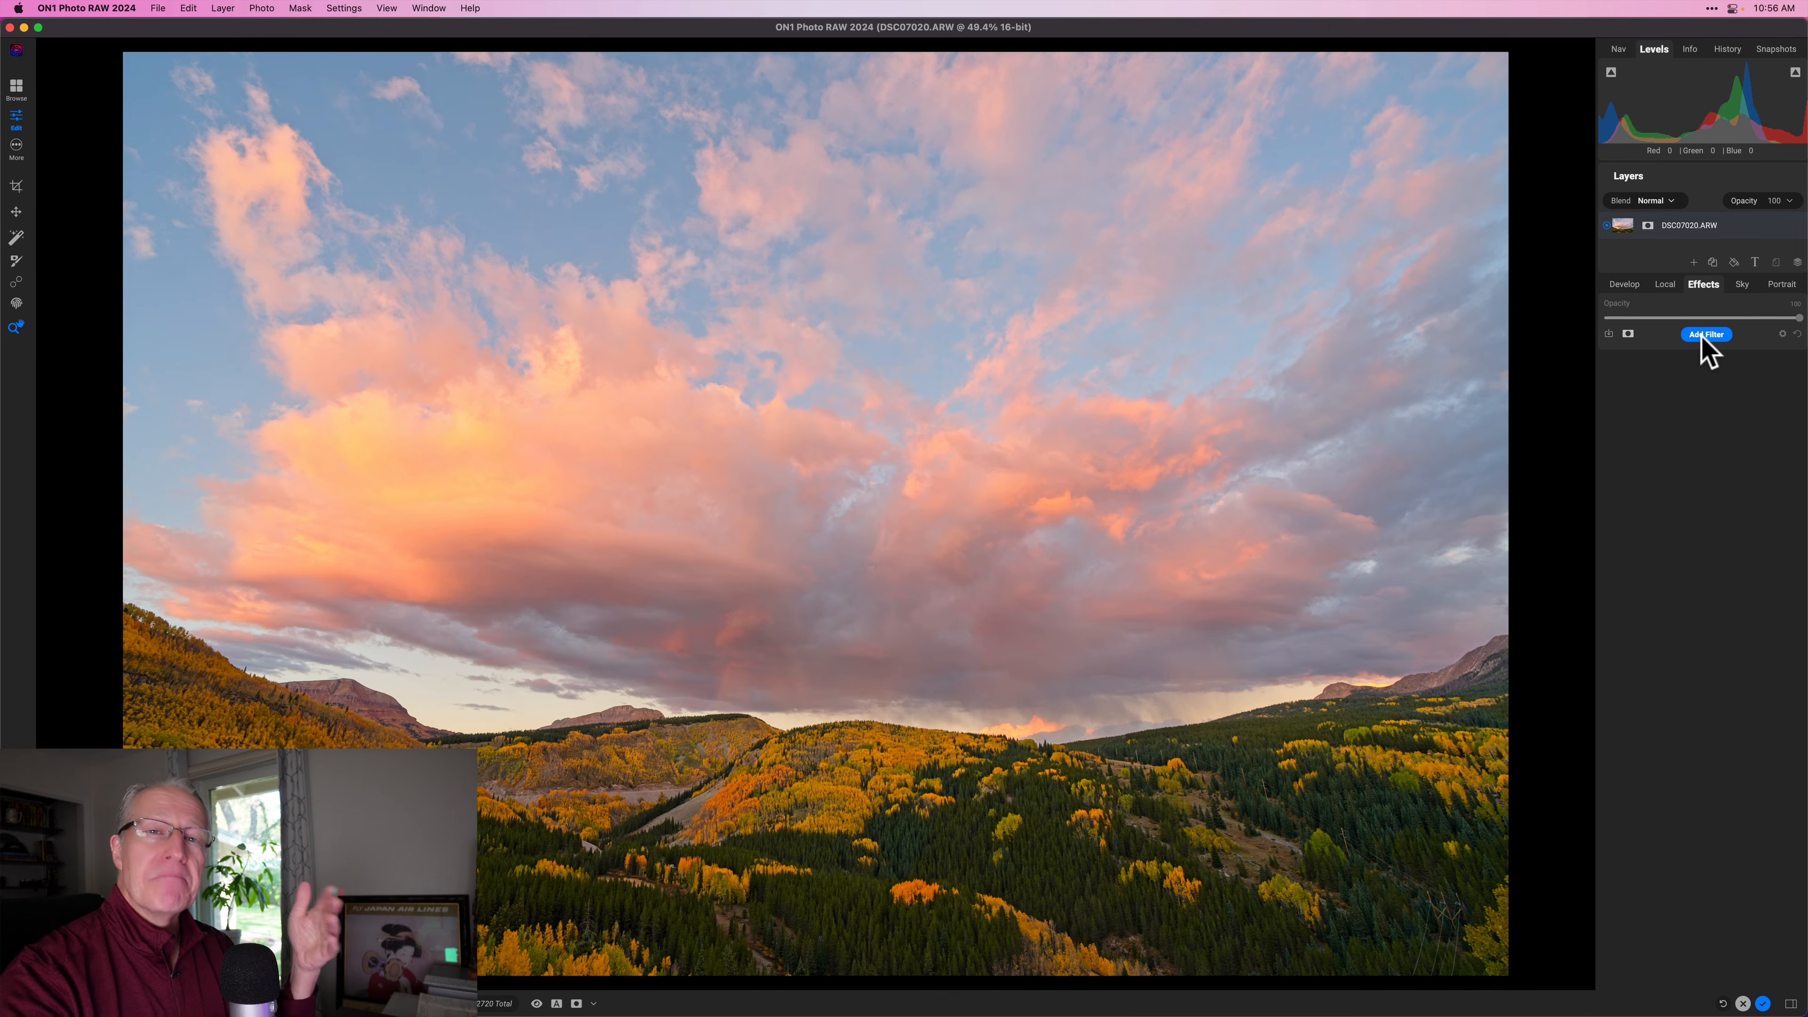
{"action": "left_click", "coordinate": [1665, 285]}
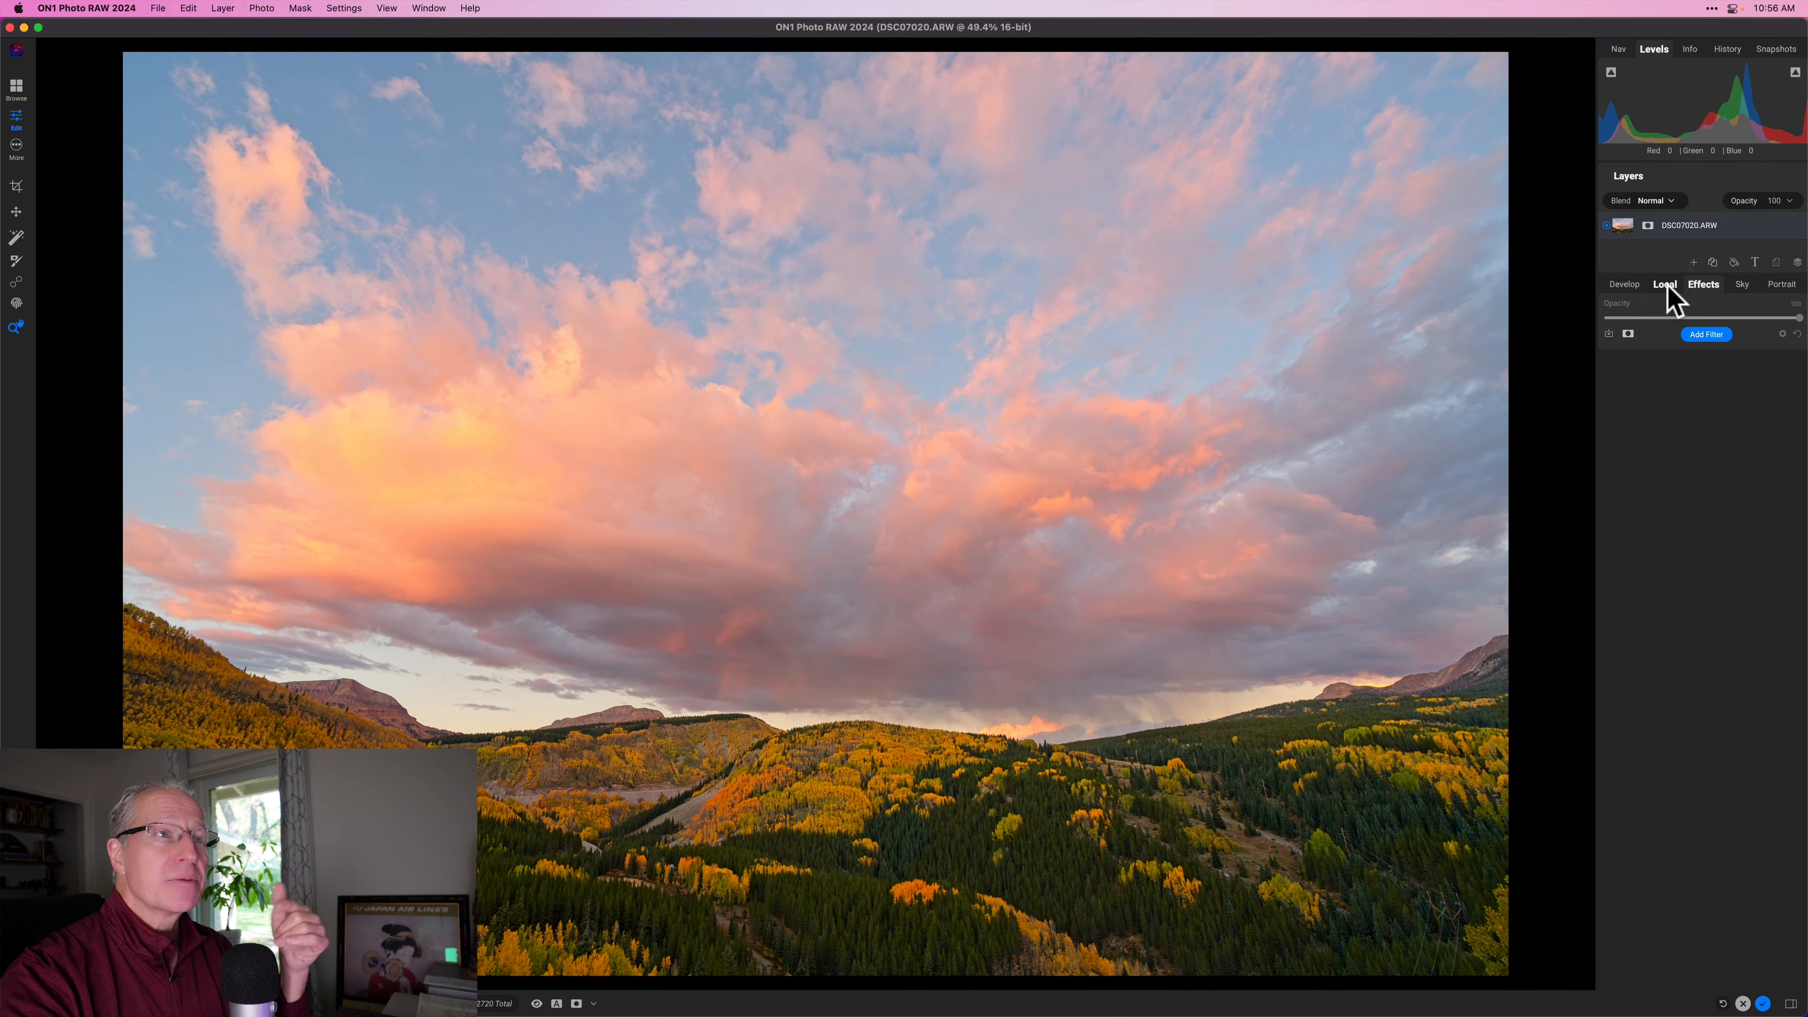
{"action": "left_click", "coordinate": [1667, 285]}
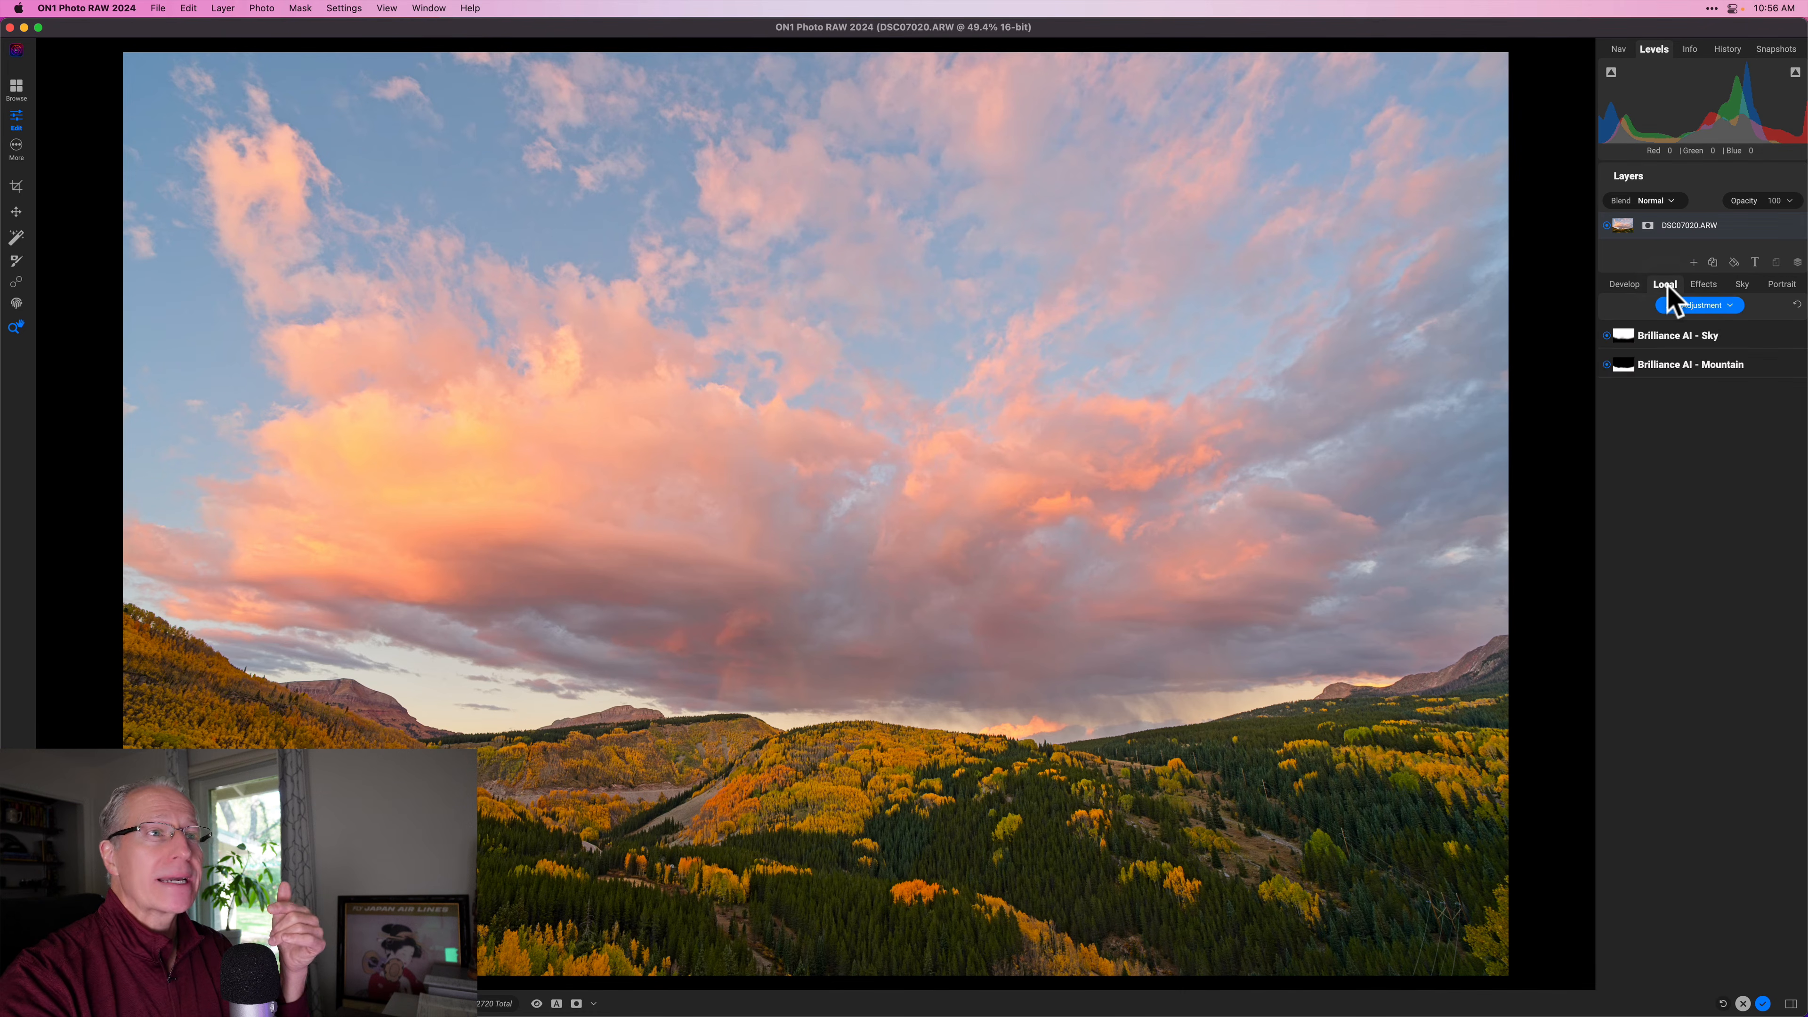
Copy the mask of the Brilliance AI - Mountain local adjustment and close the mask properties
{"action": "left_click", "coordinate": [1759, 371]}
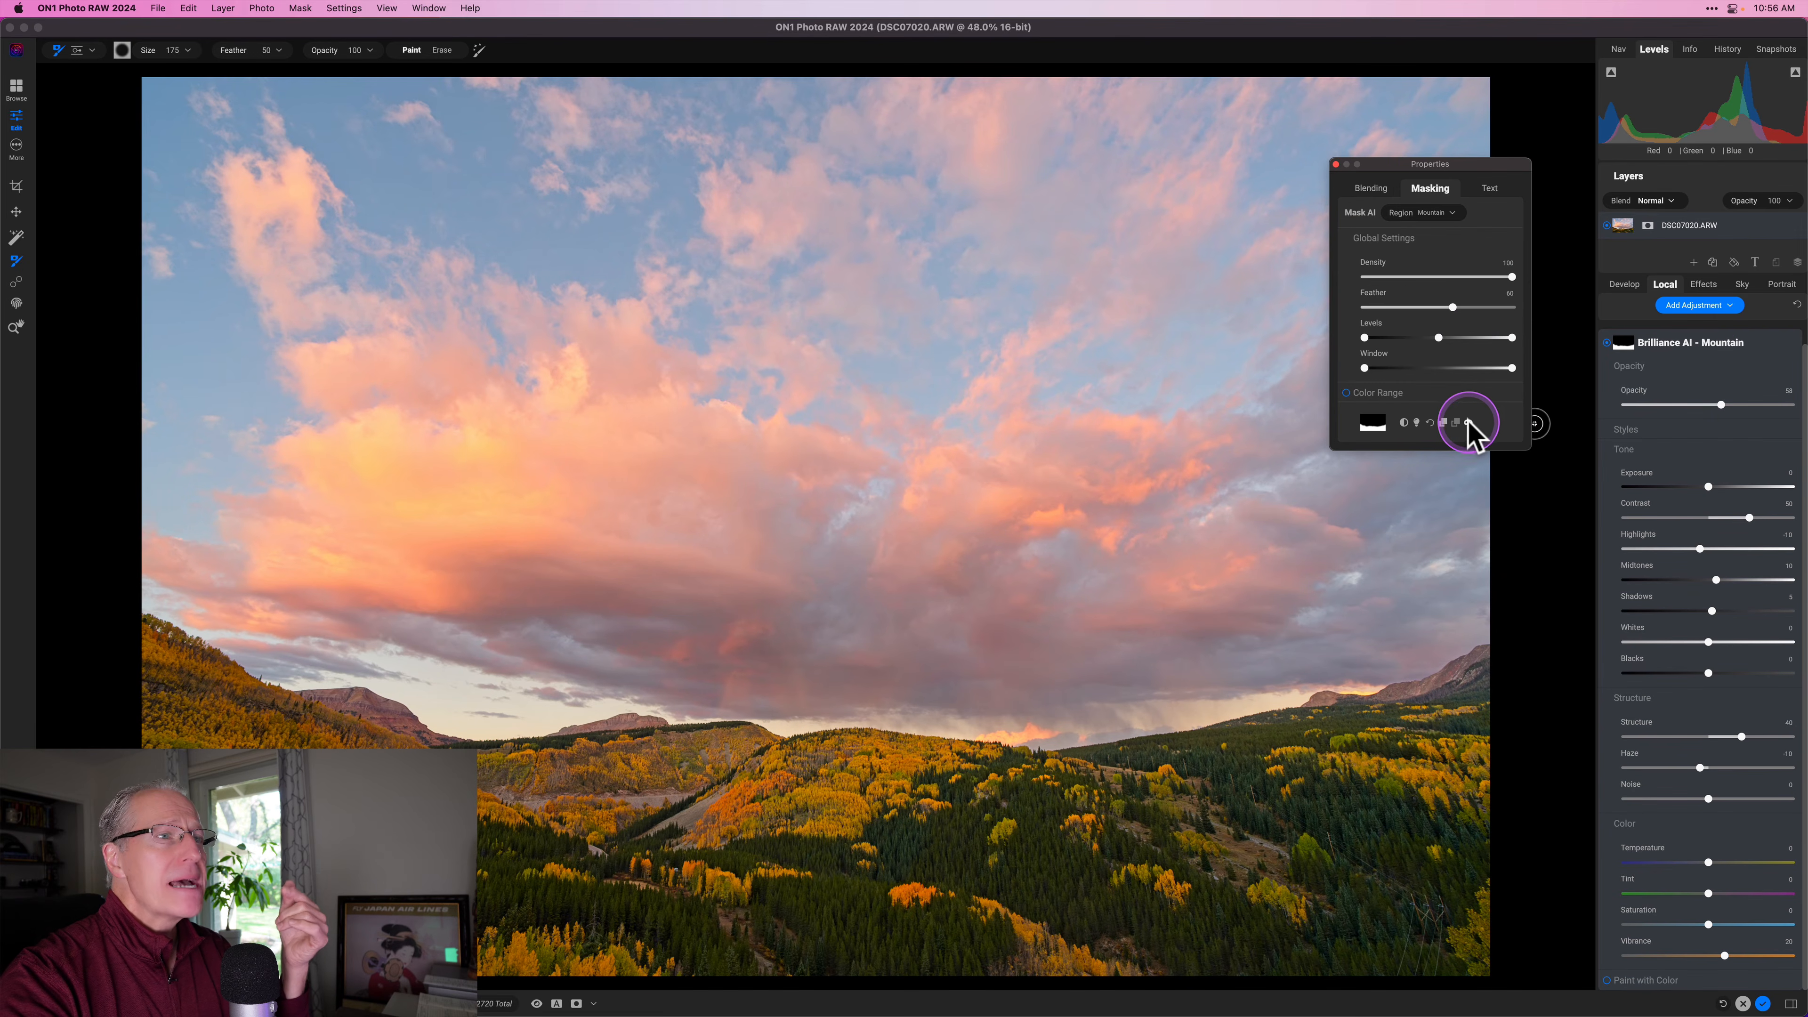
{"action": "left_click", "coordinate": [1443, 424]}
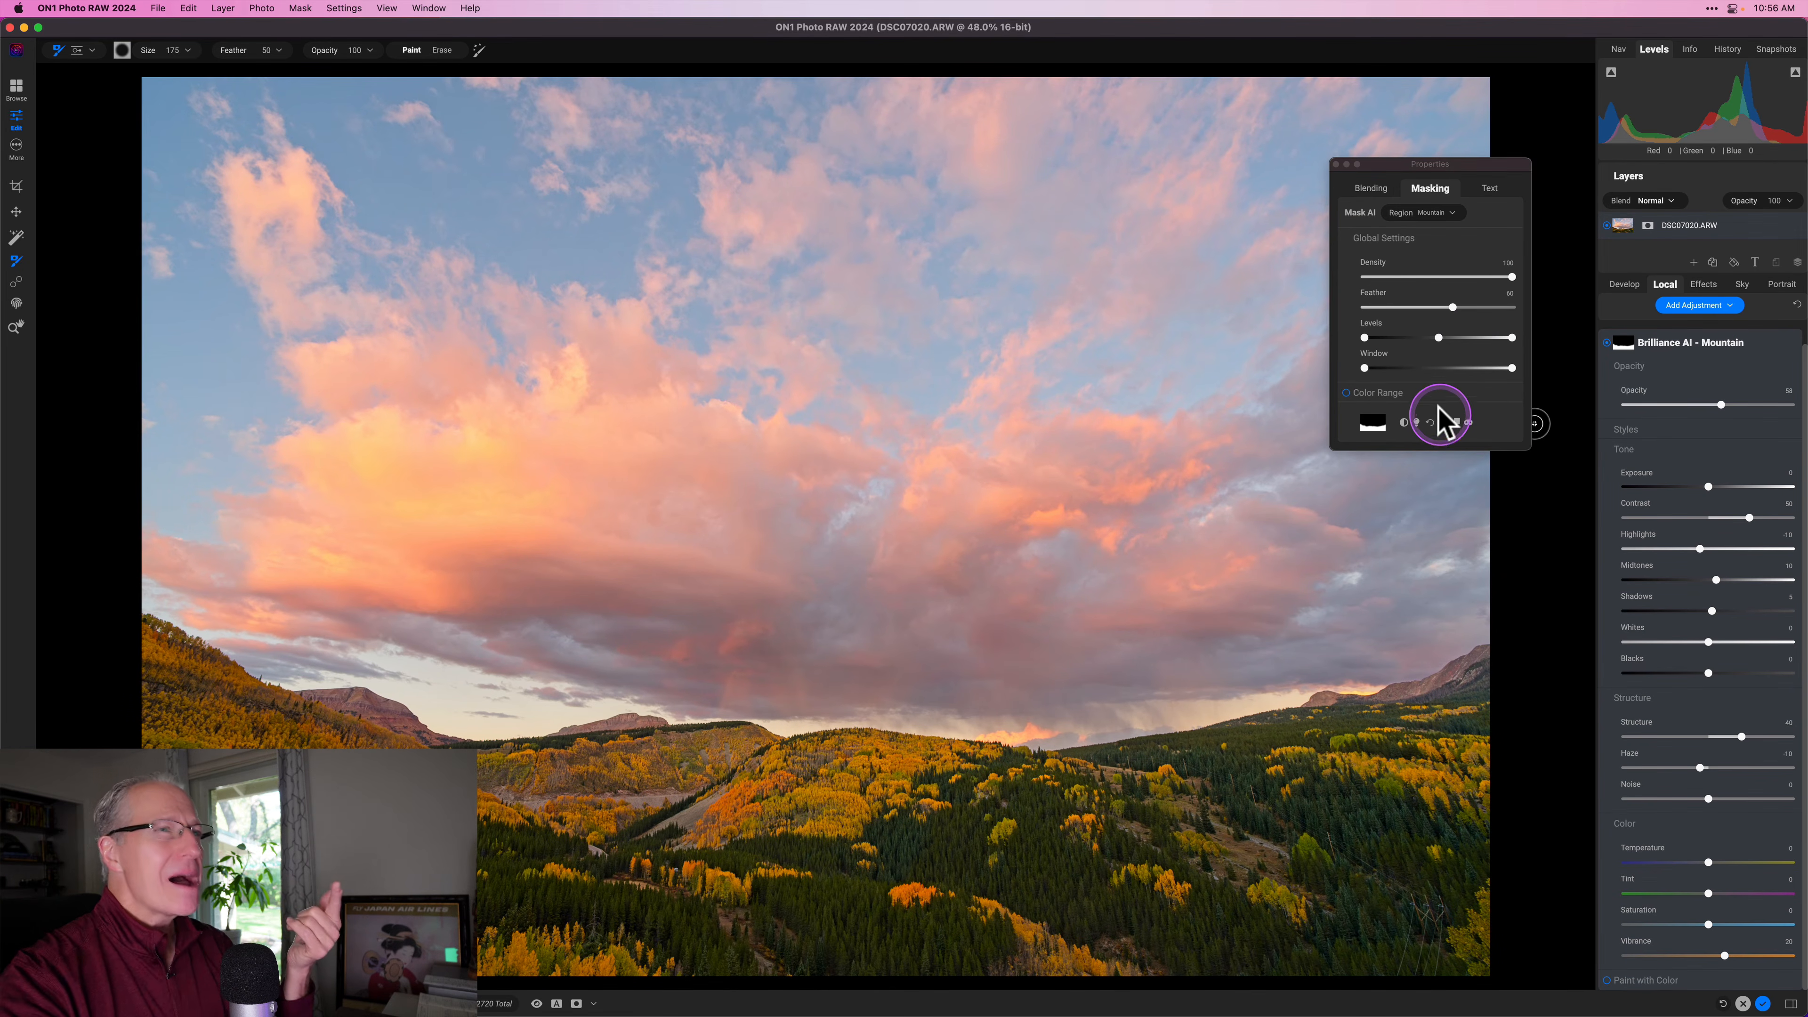
{"action": "left_click", "coordinate": [1336, 166]}
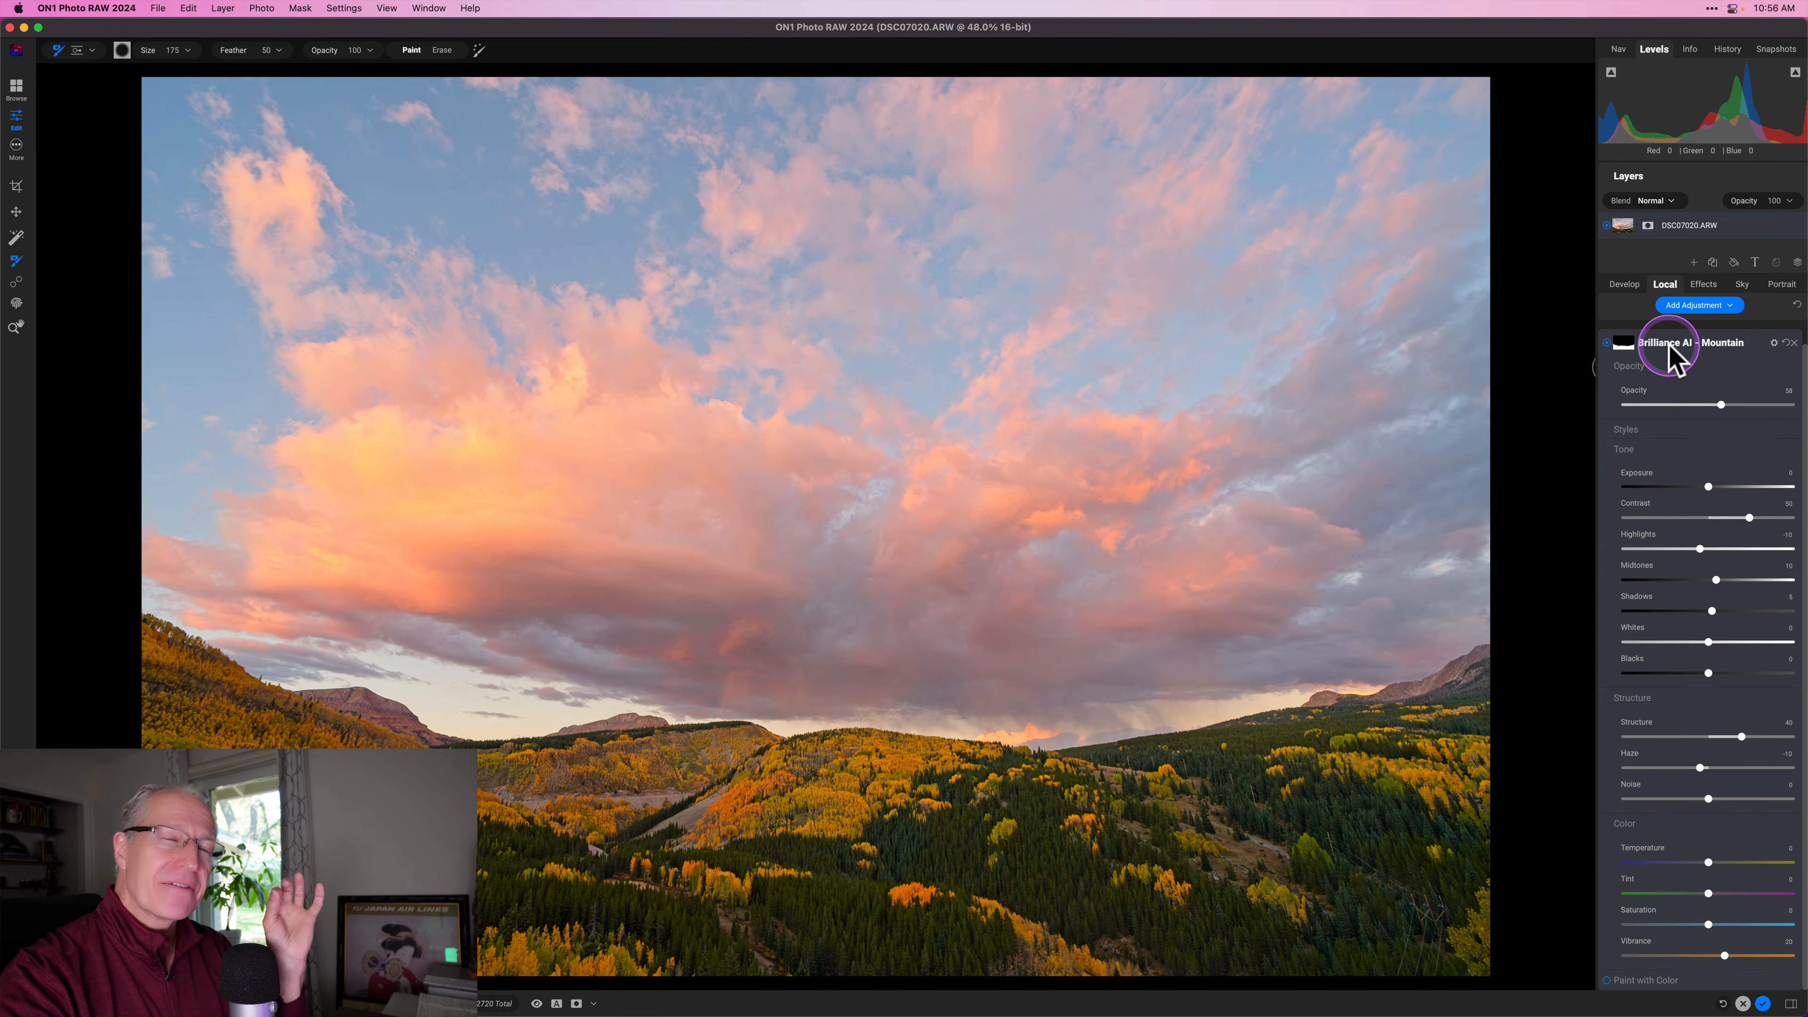
Add a Dynamic Contrast filter to the photo in Effects
{"action": "left_click", "coordinate": [1703, 284]}
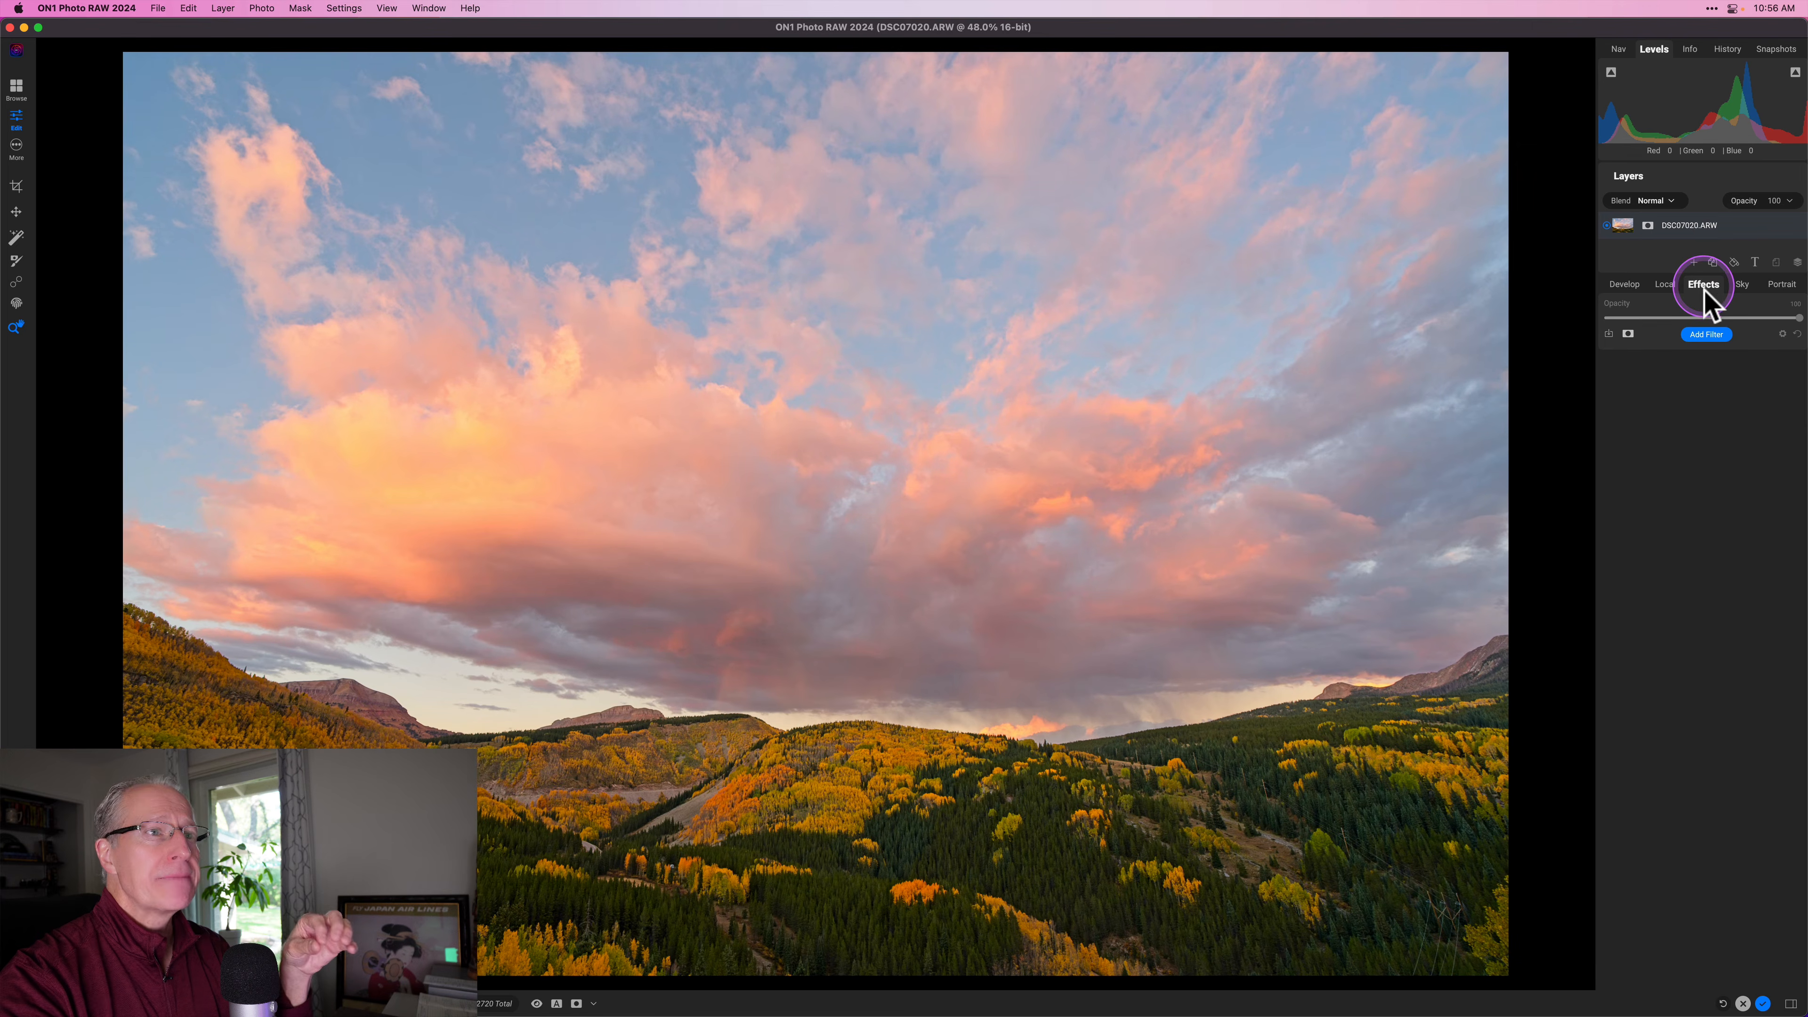
{"action": "left_click", "coordinate": [1707, 333]}
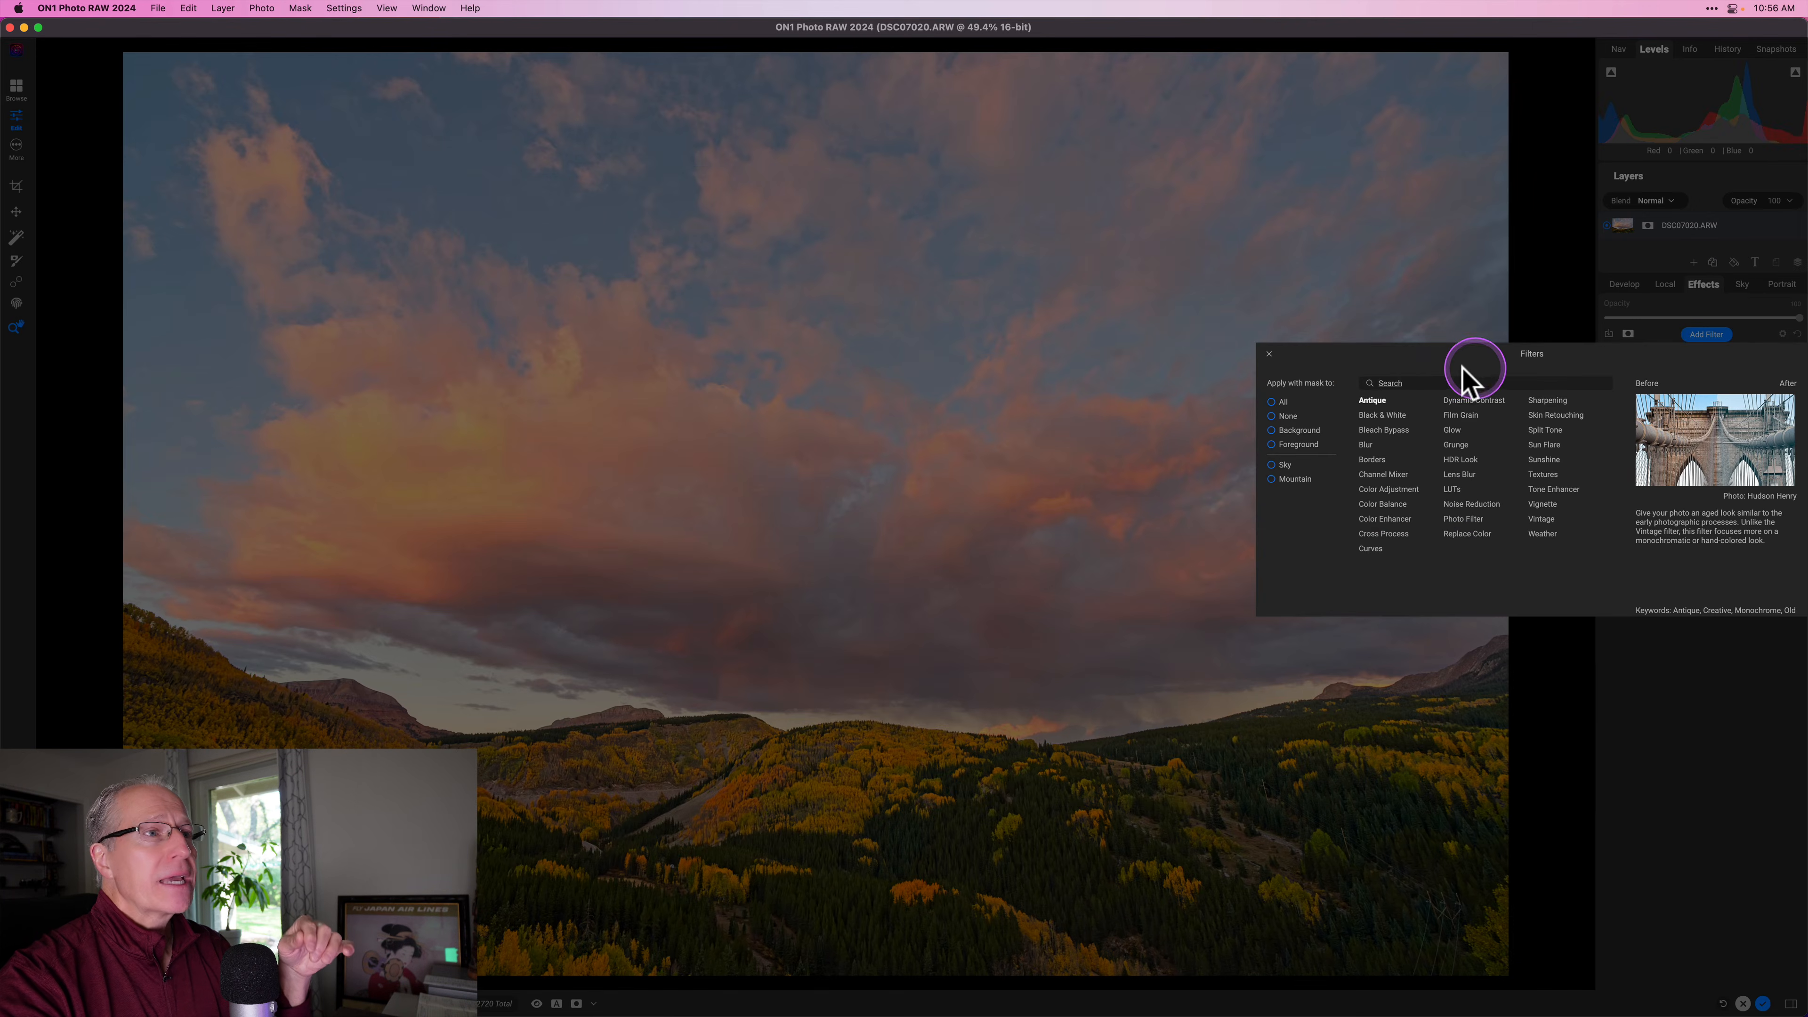
{"action": "left_click", "coordinate": [1480, 396]}
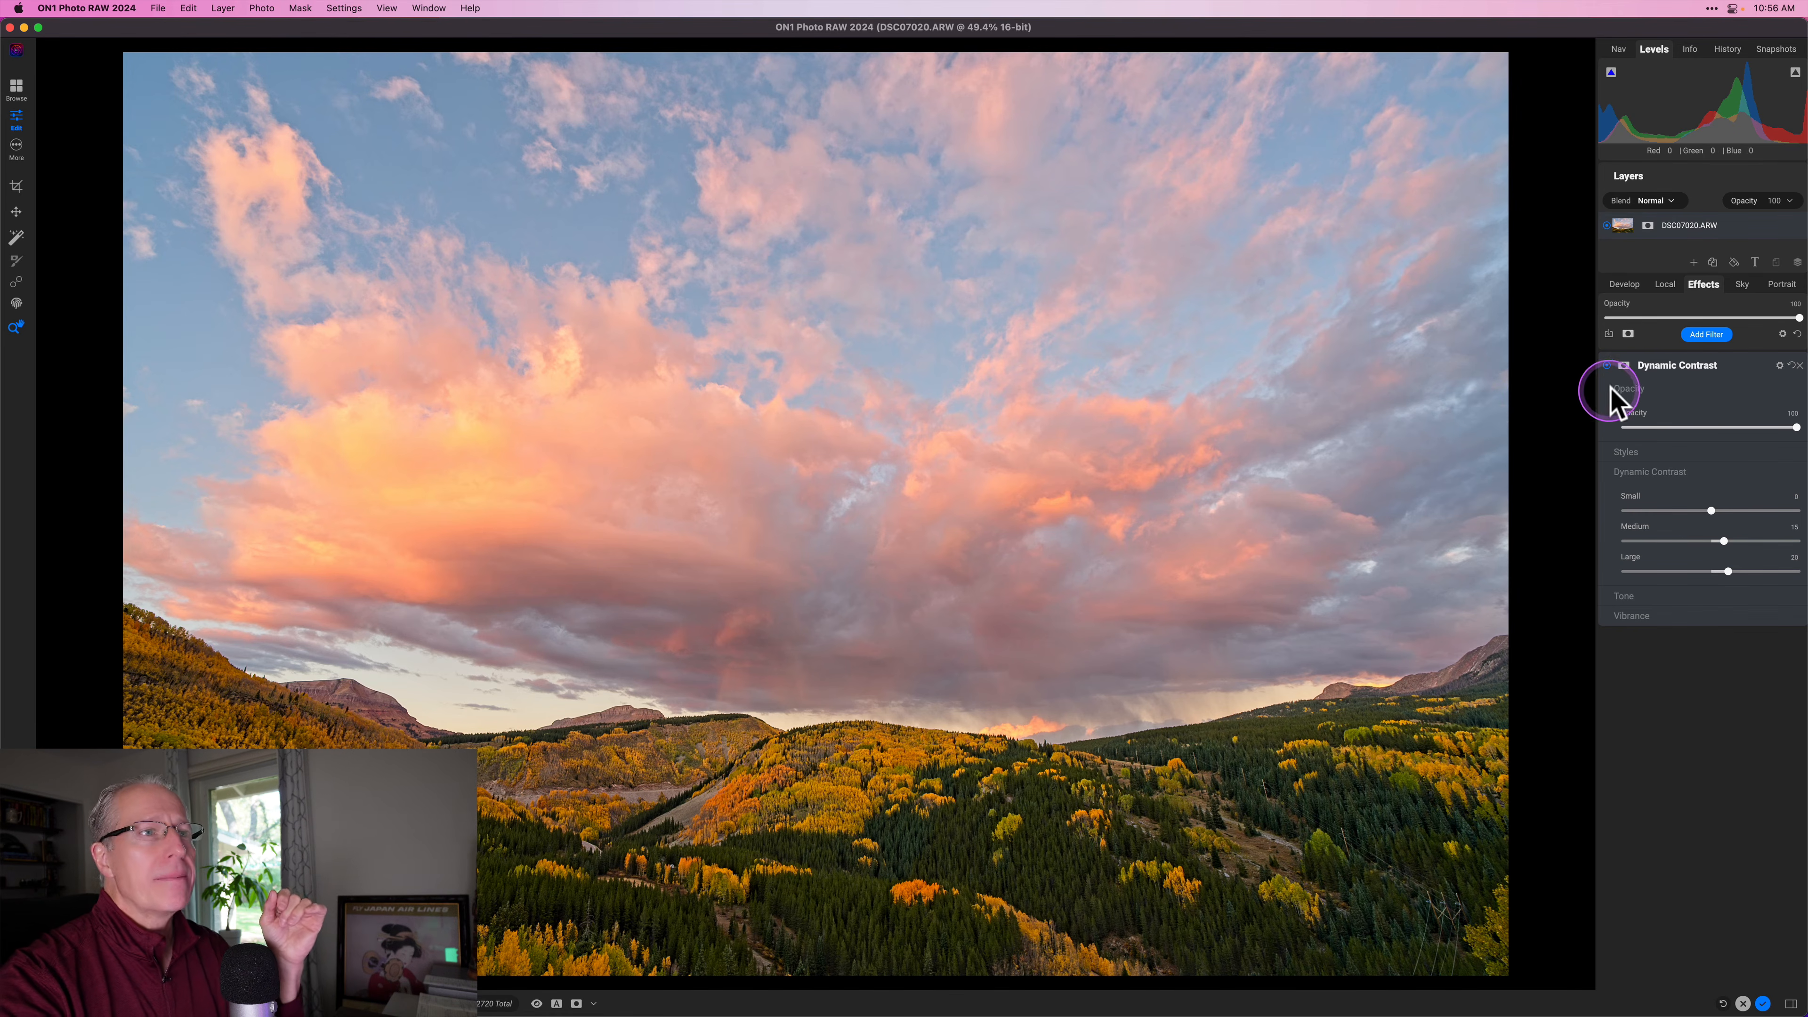
Paste the copied Mountain mask onto the Dynamic Contrast filter and check the mask view
{"action": "left_click", "coordinate": [1626, 364]}
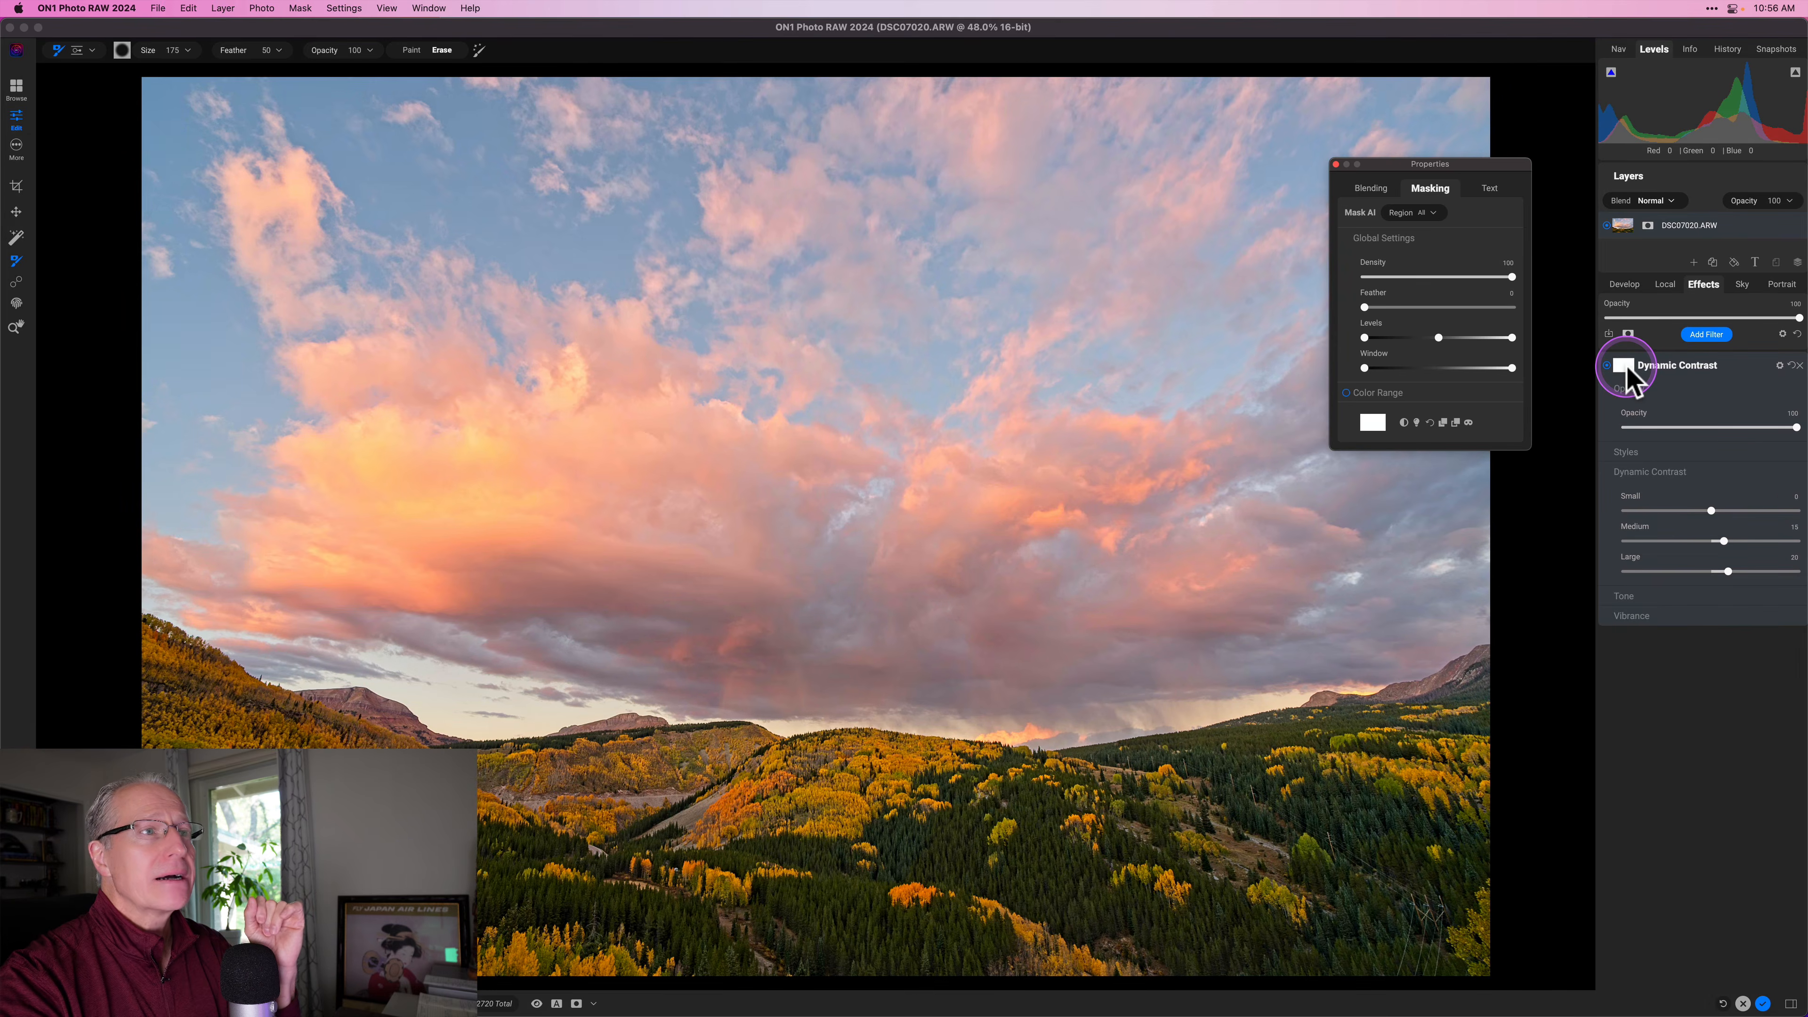
{"action": "left_click", "coordinate": [1454, 421]}
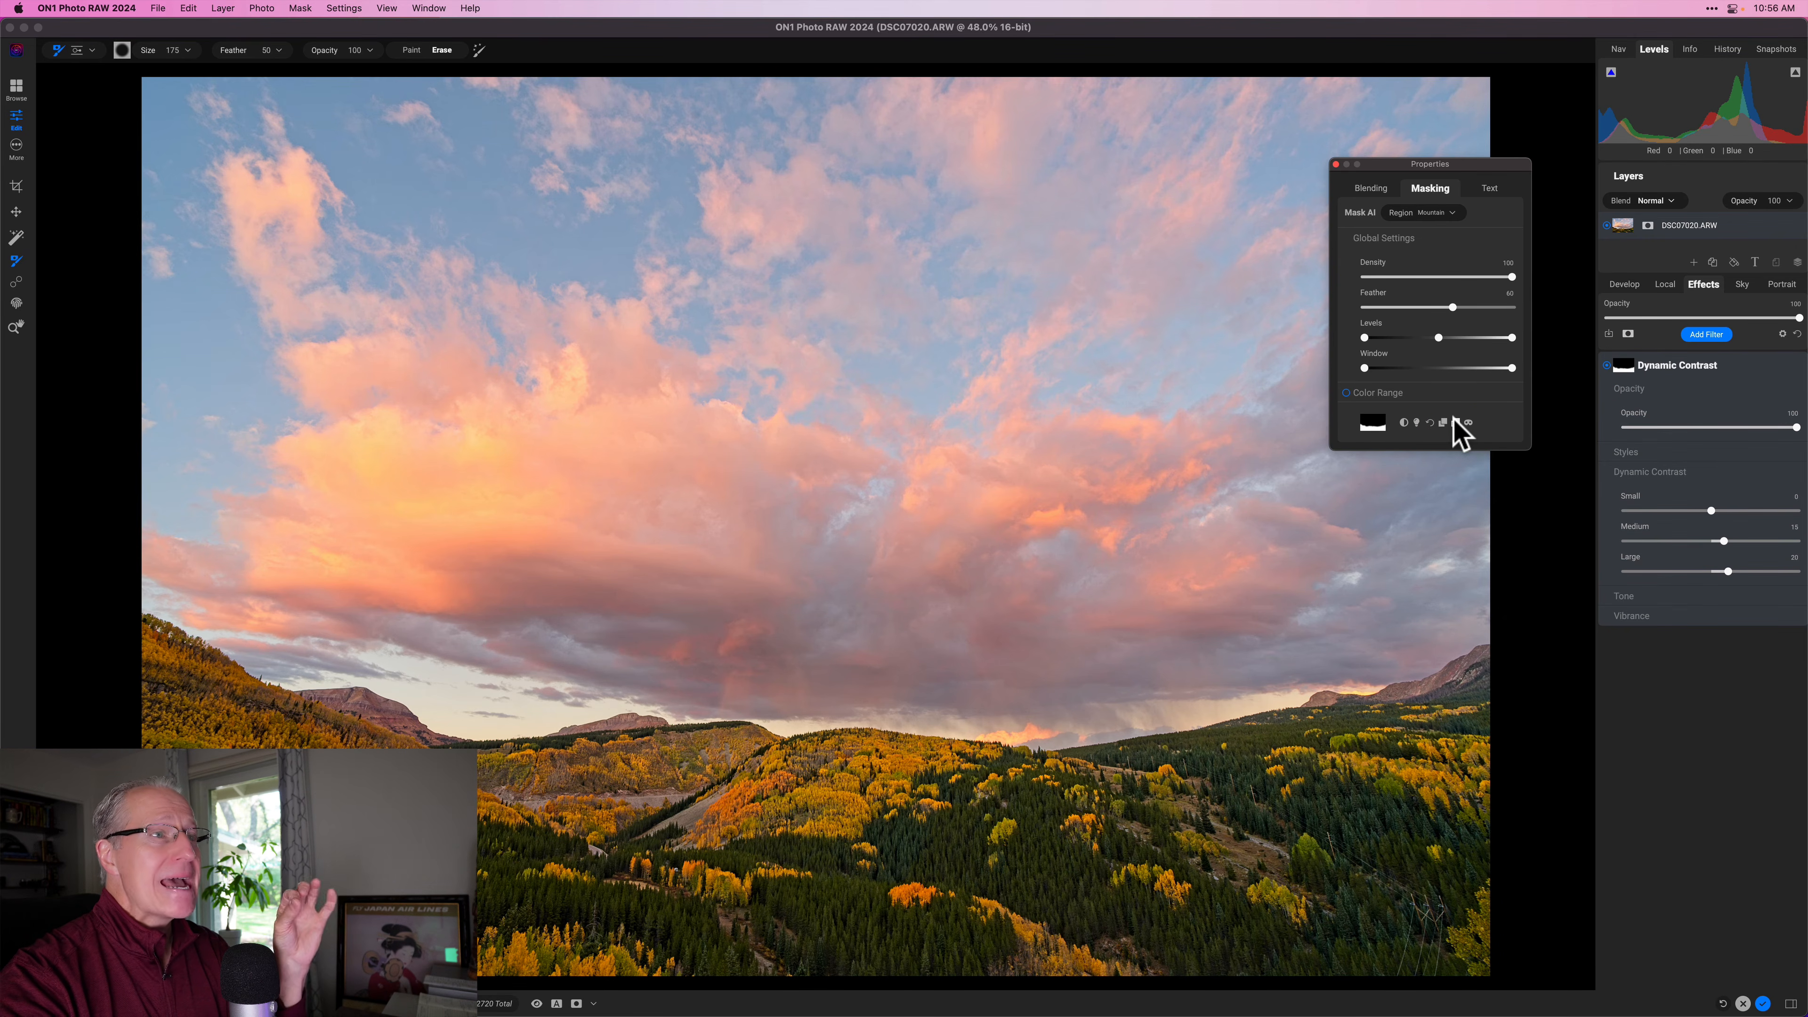
{"action": "left_click", "coordinate": [1469, 421]}
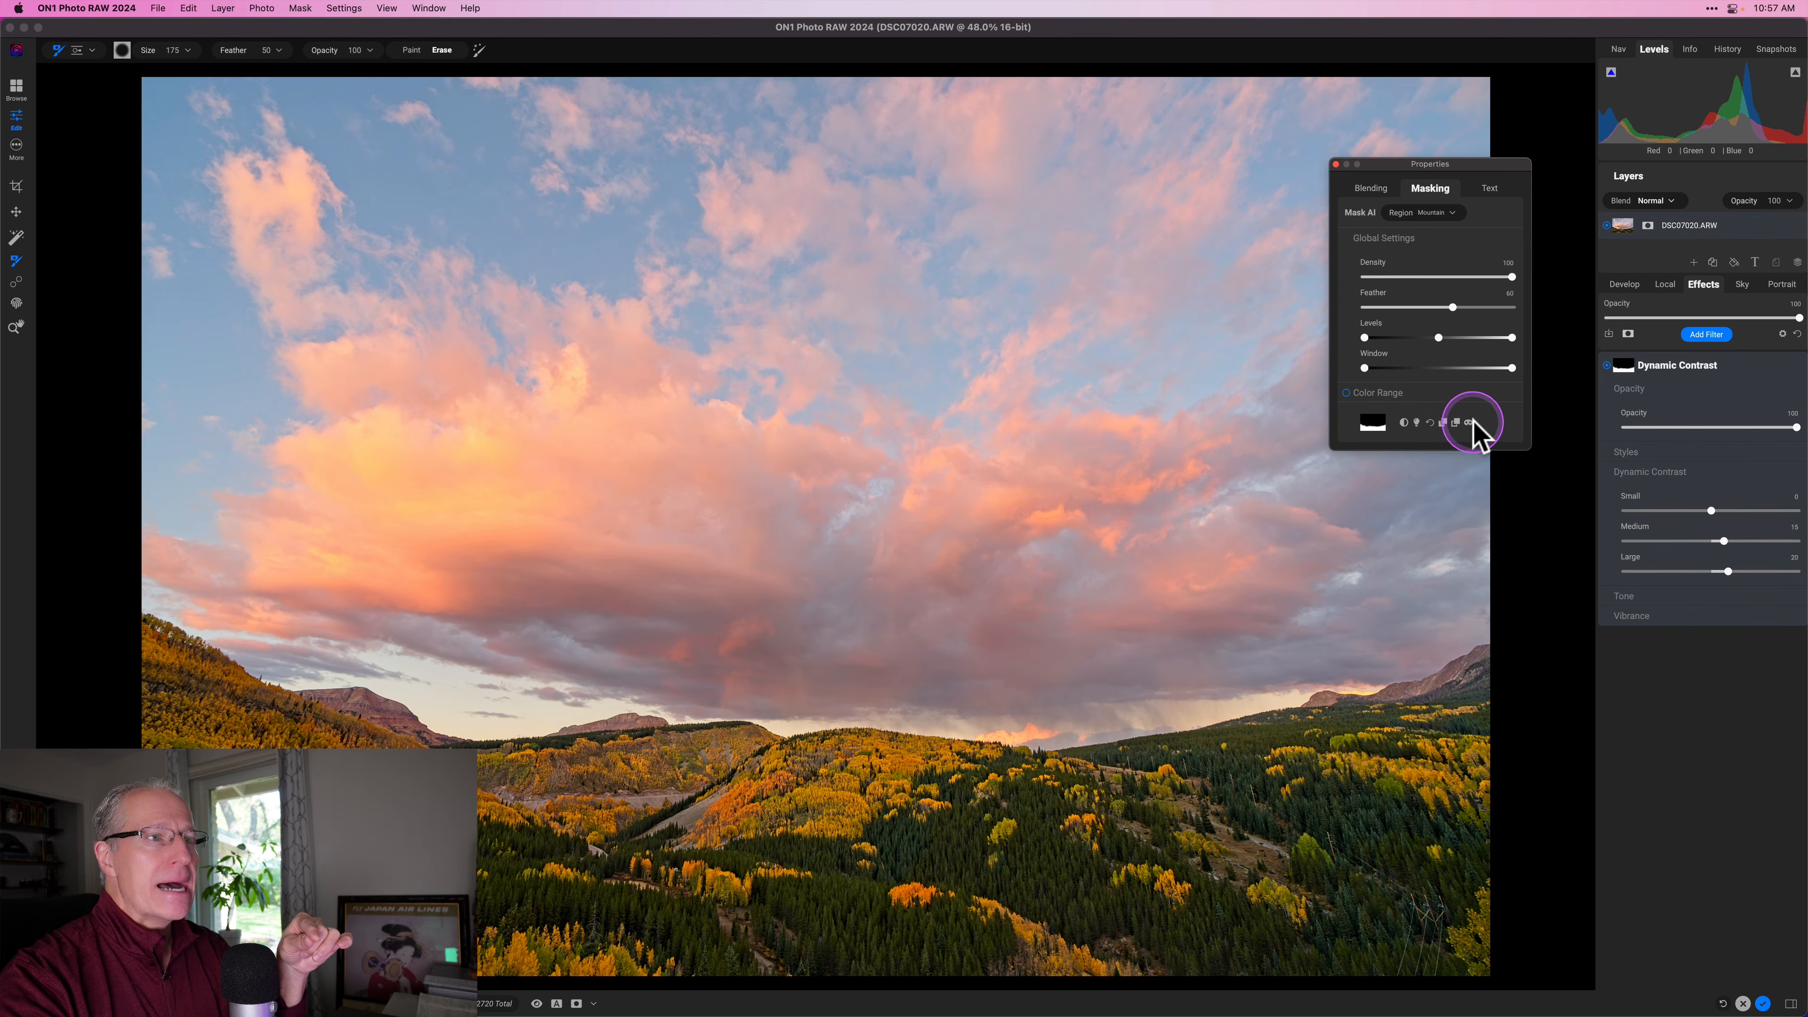
View the mask of the Dynamic Contrast filter, then hide it and close the mask properties
{"action": "left_click", "coordinate": [1468, 422]}
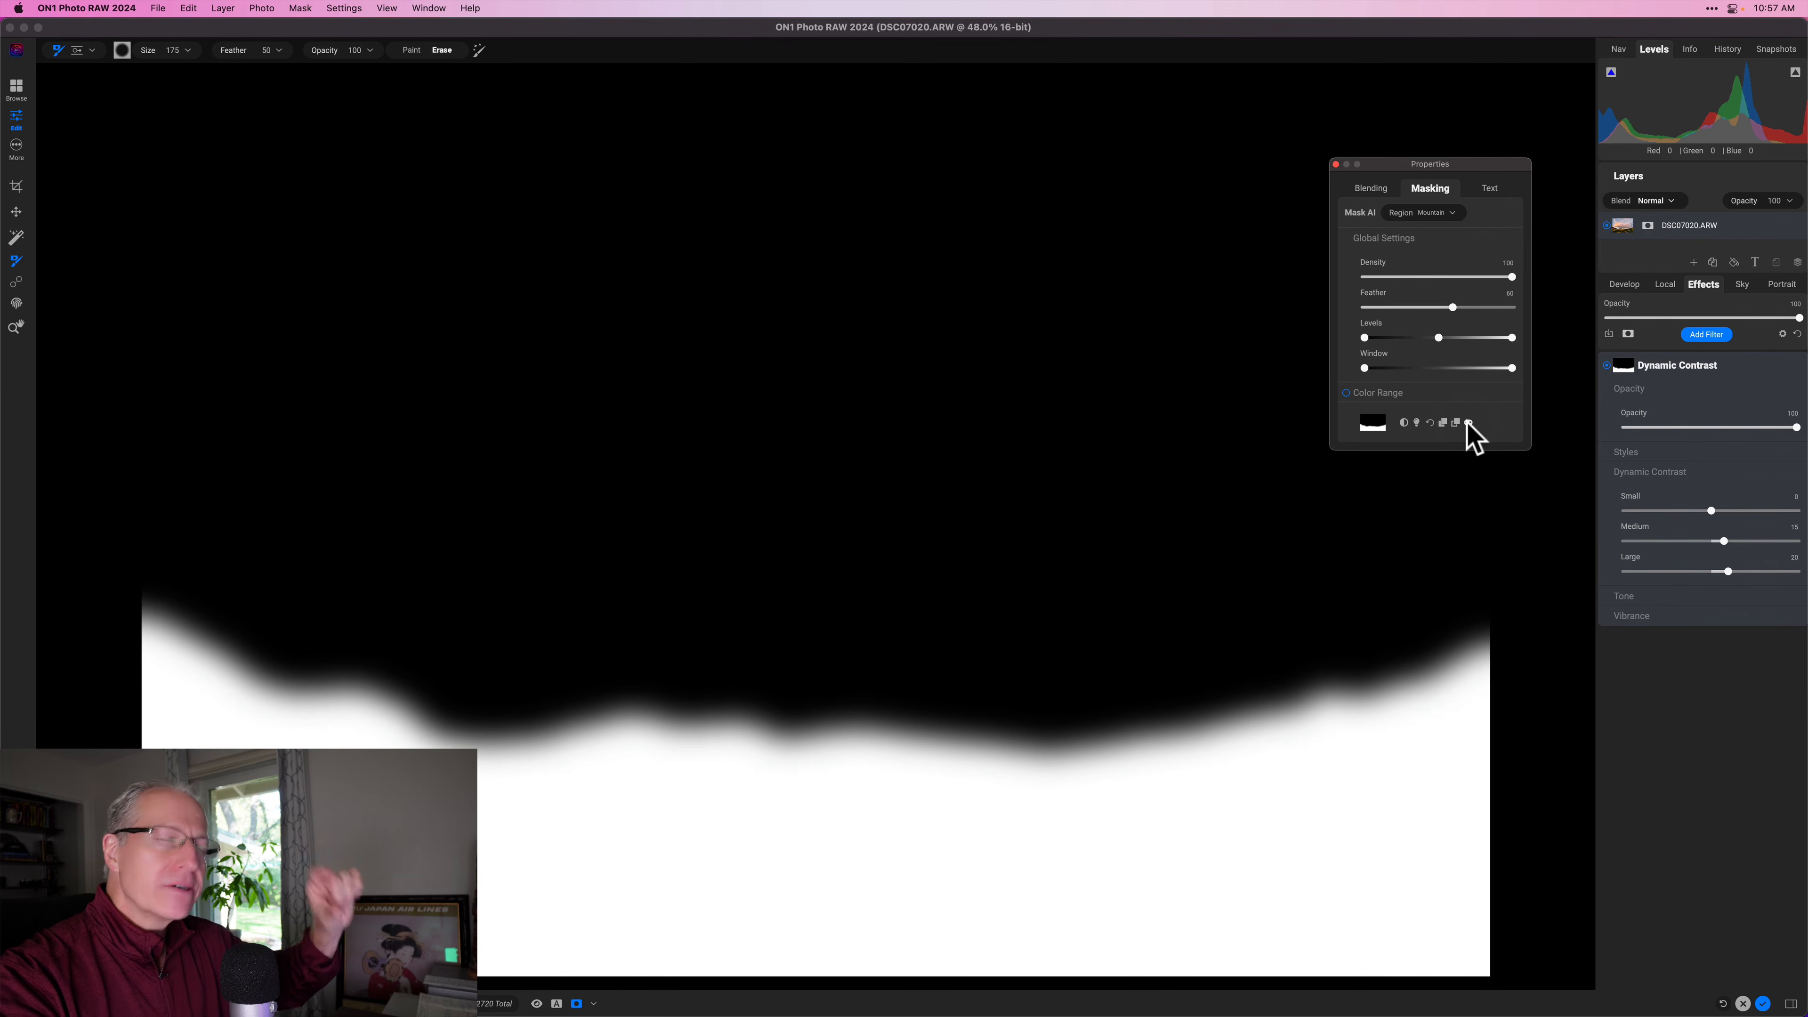
{"action": "left_click", "coordinate": [1466, 421]}
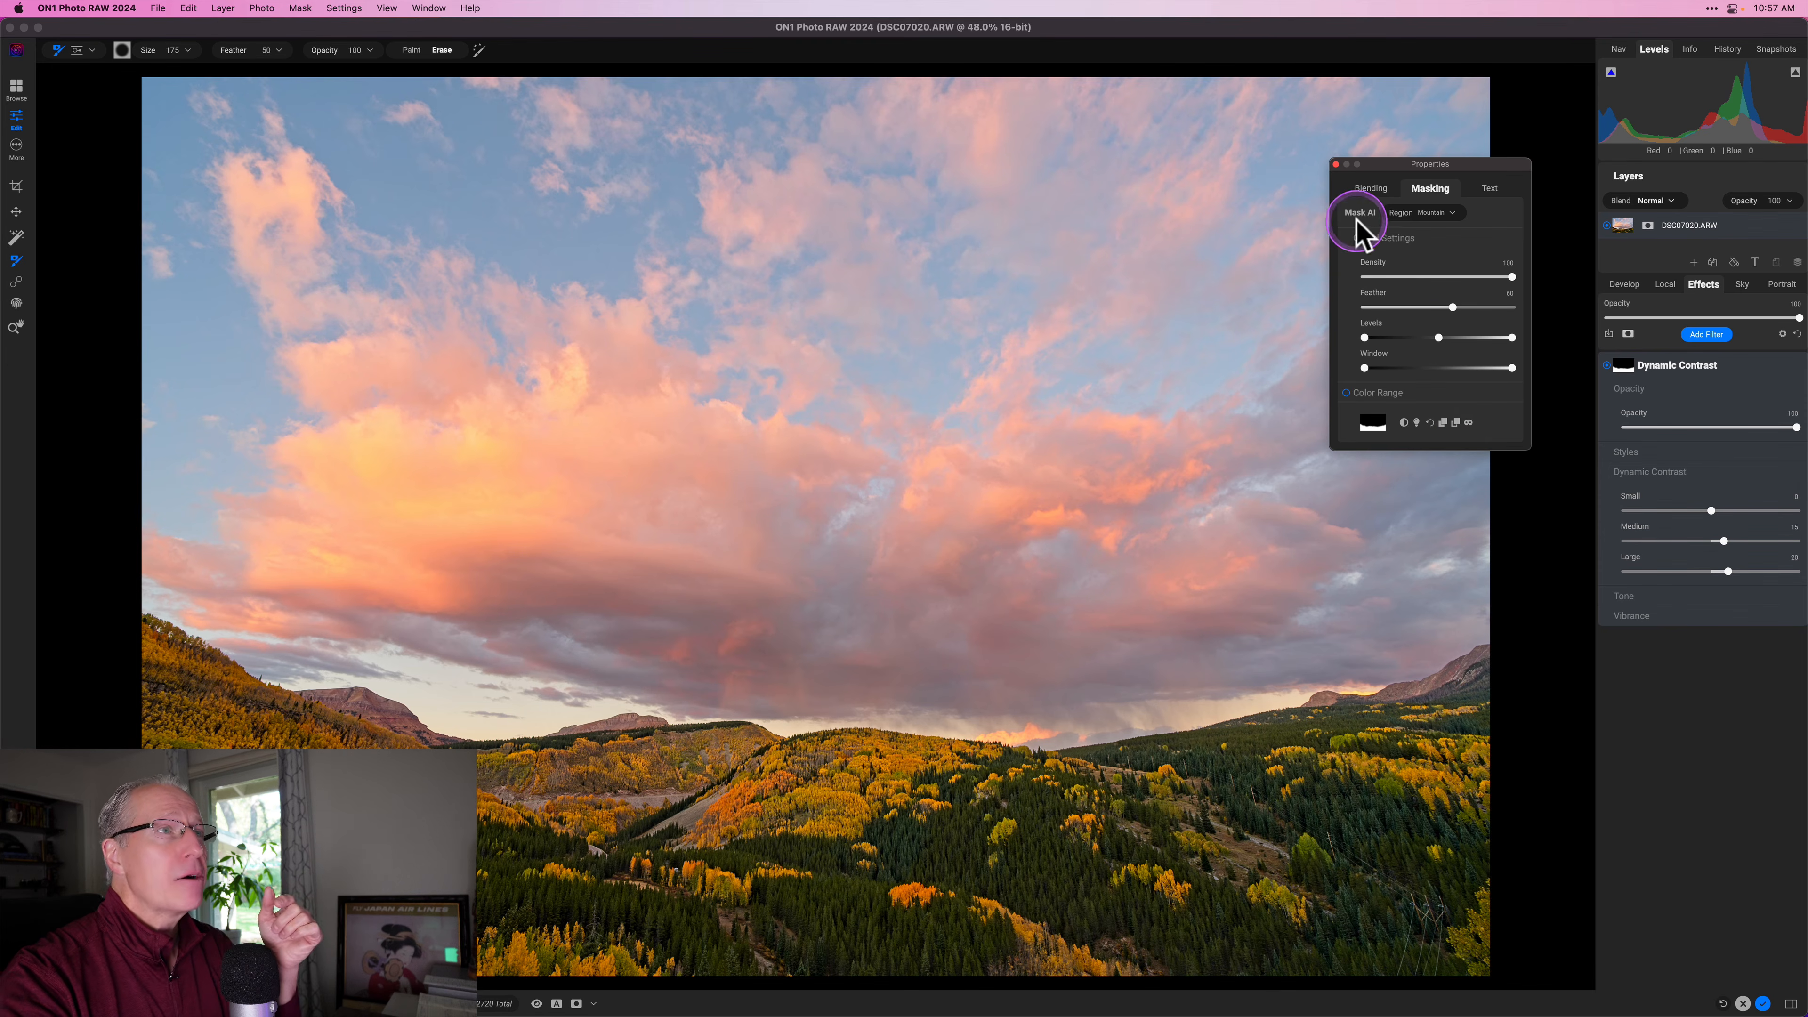
{"action": "left_click", "coordinate": [1336, 164]}
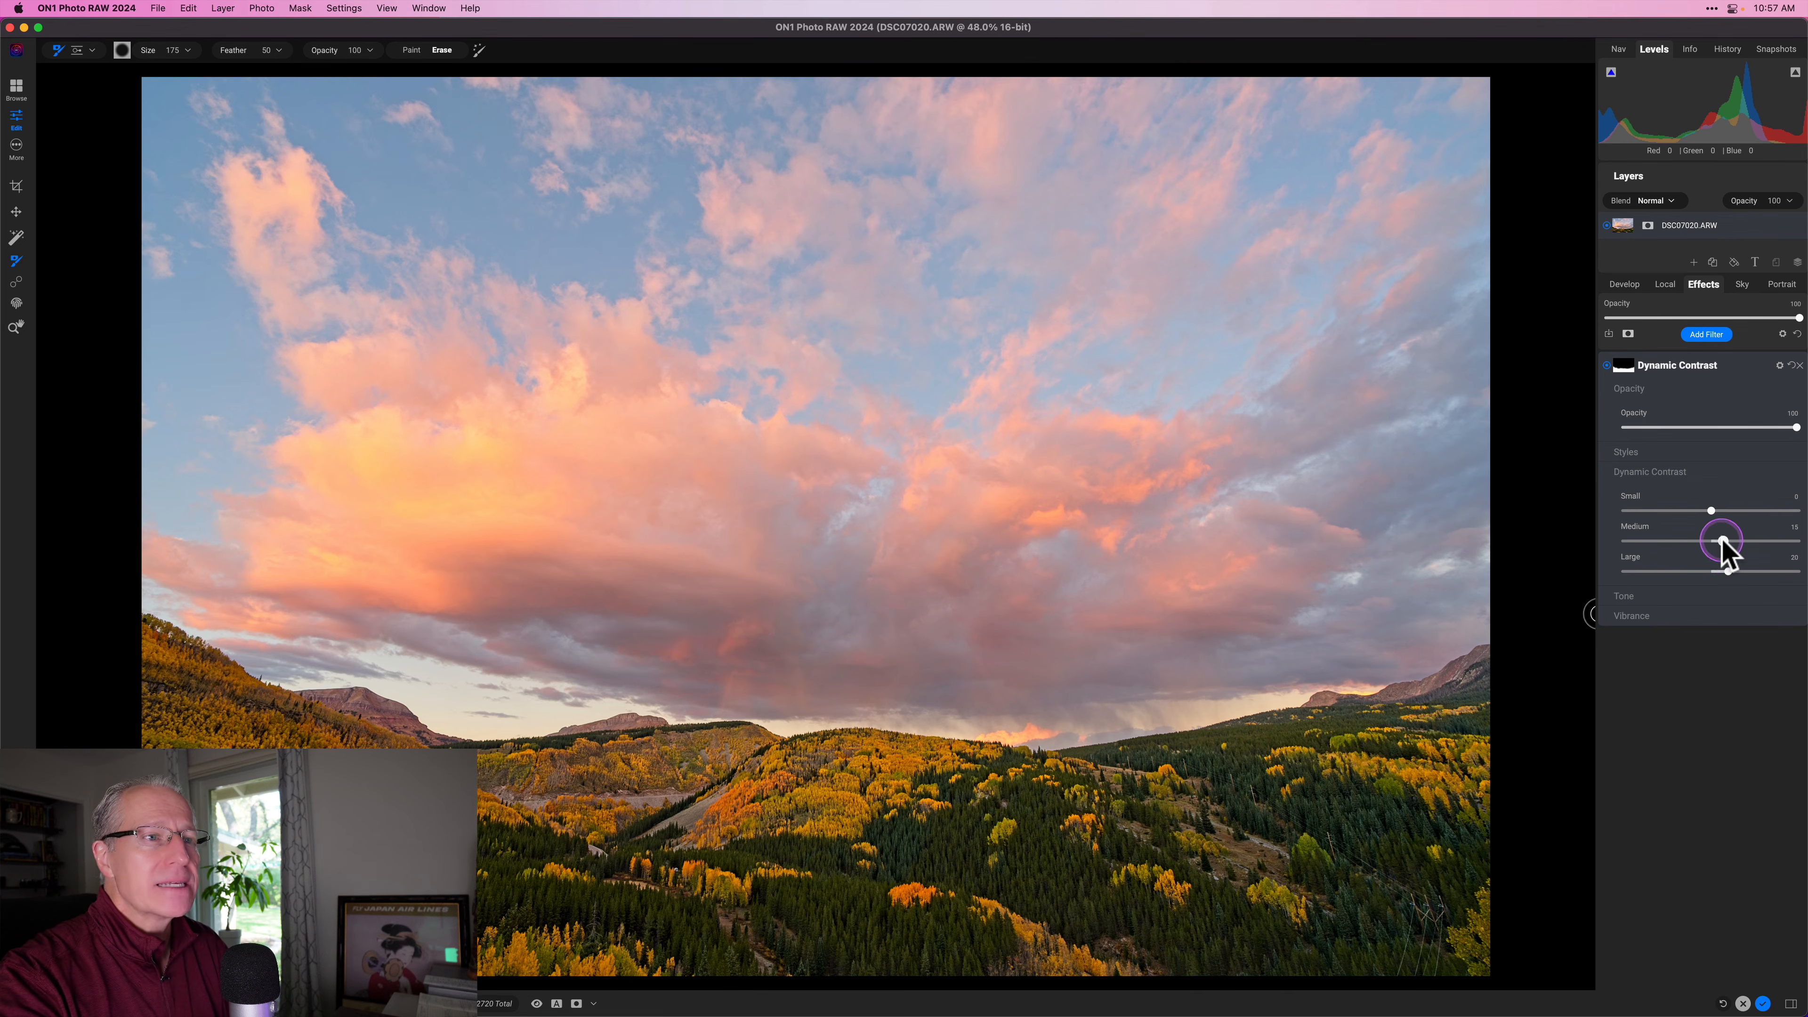
Lower the Large contrast amount of the Dynamic Contrast filter to 11
{"action": "left_click_drag", "start_coordinate": [1732, 581], "coordinate": [1721, 572]}
Look through the available filters and their apply-with-mask options, including Sky and Mountain, and close the list without adding one
{"action": "left_click", "coordinate": [1704, 333]}
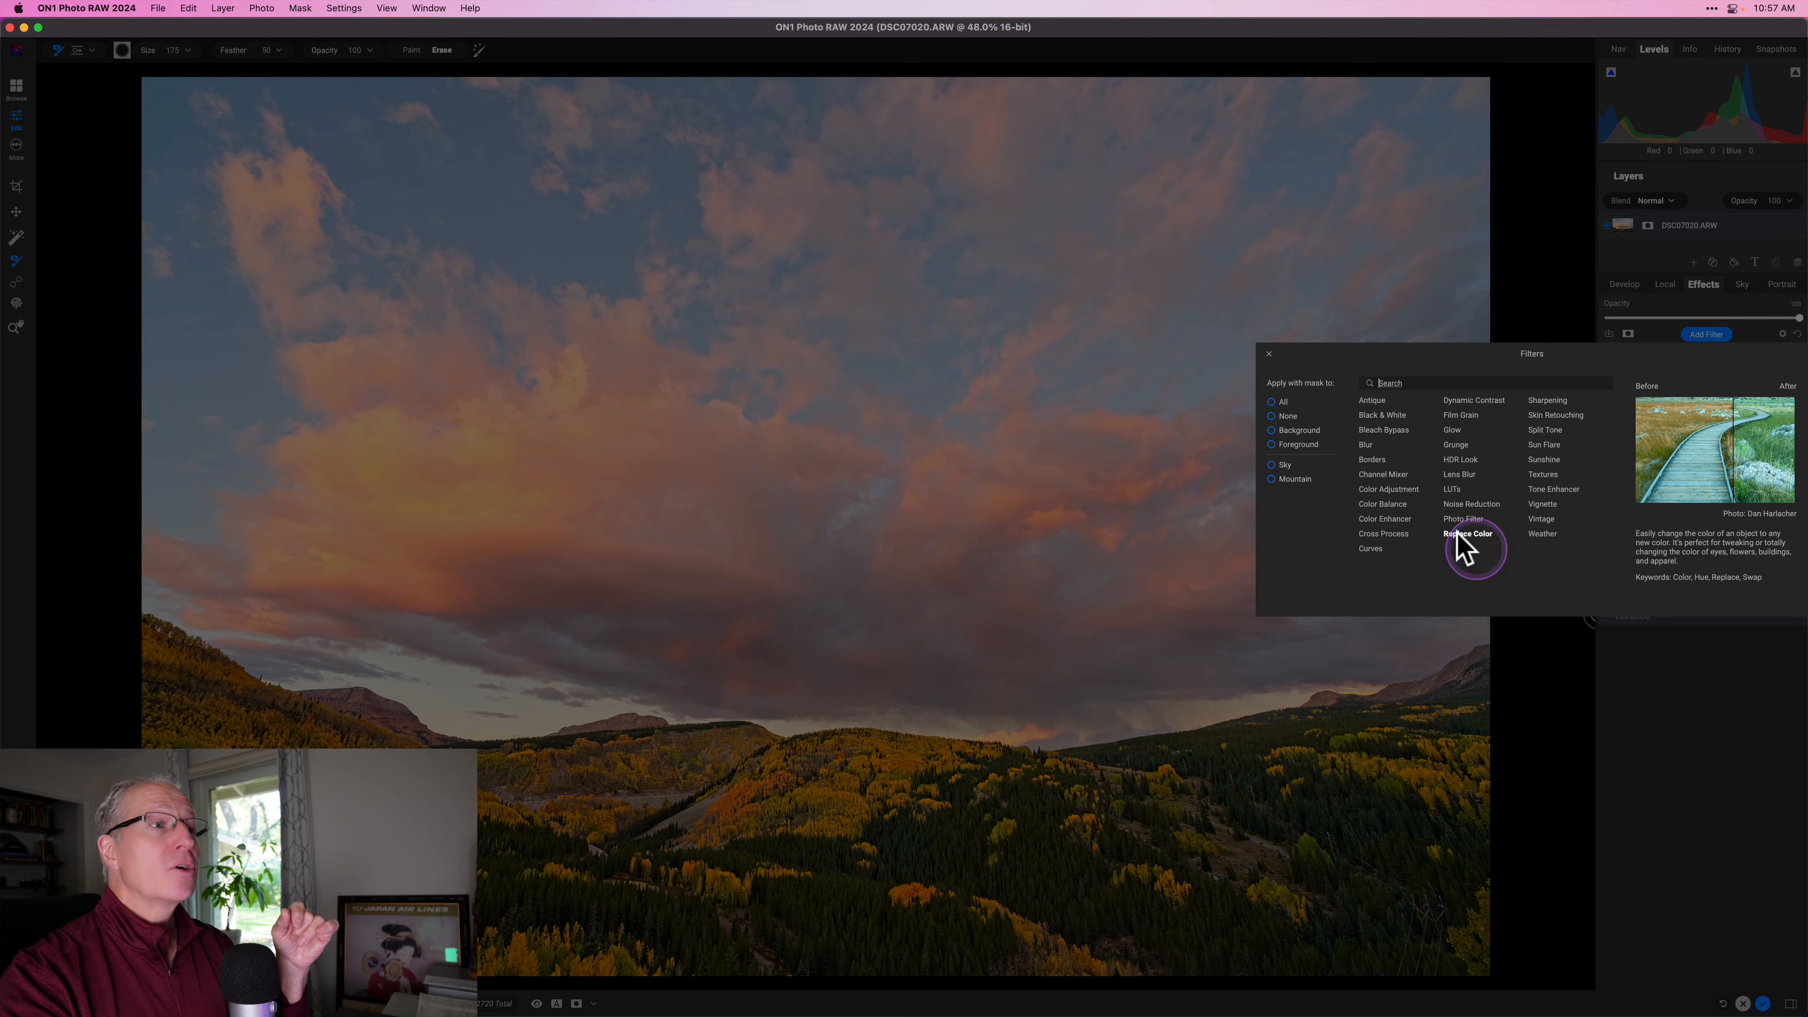
{"action": "left_click", "coordinate": [1310, 441]}
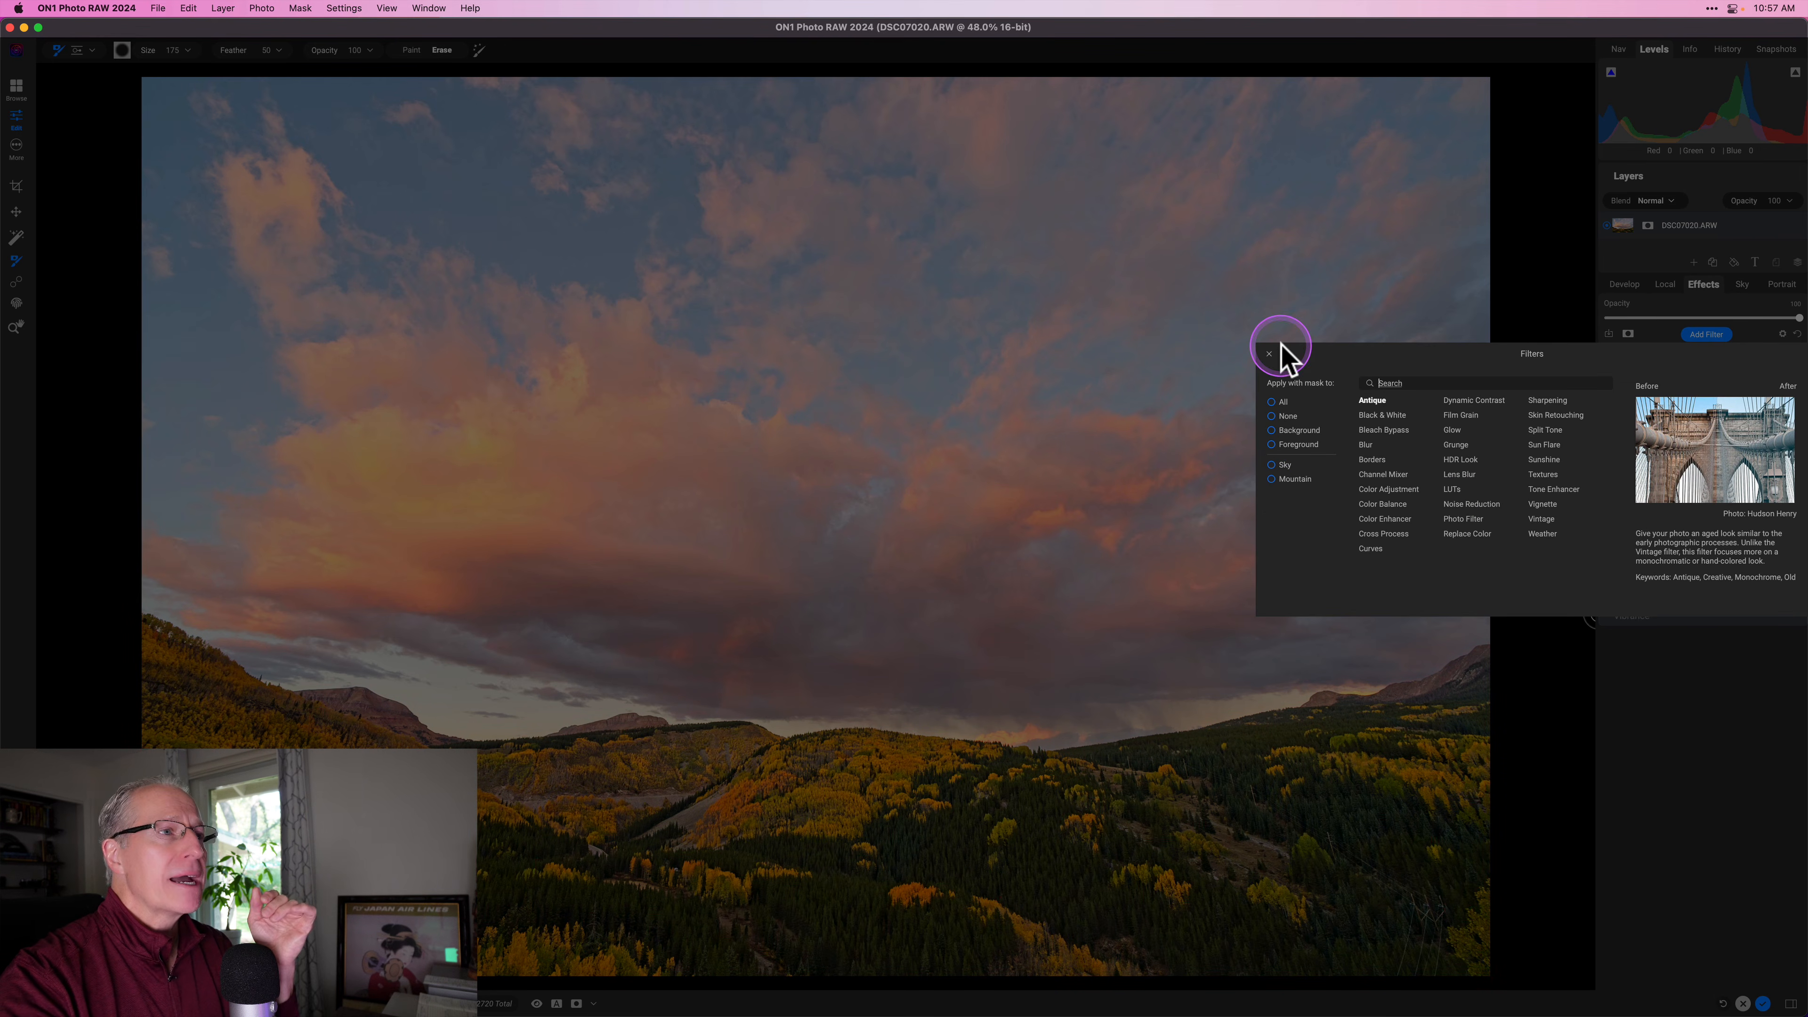
{"action": "left_click", "coordinate": [1267, 354]}
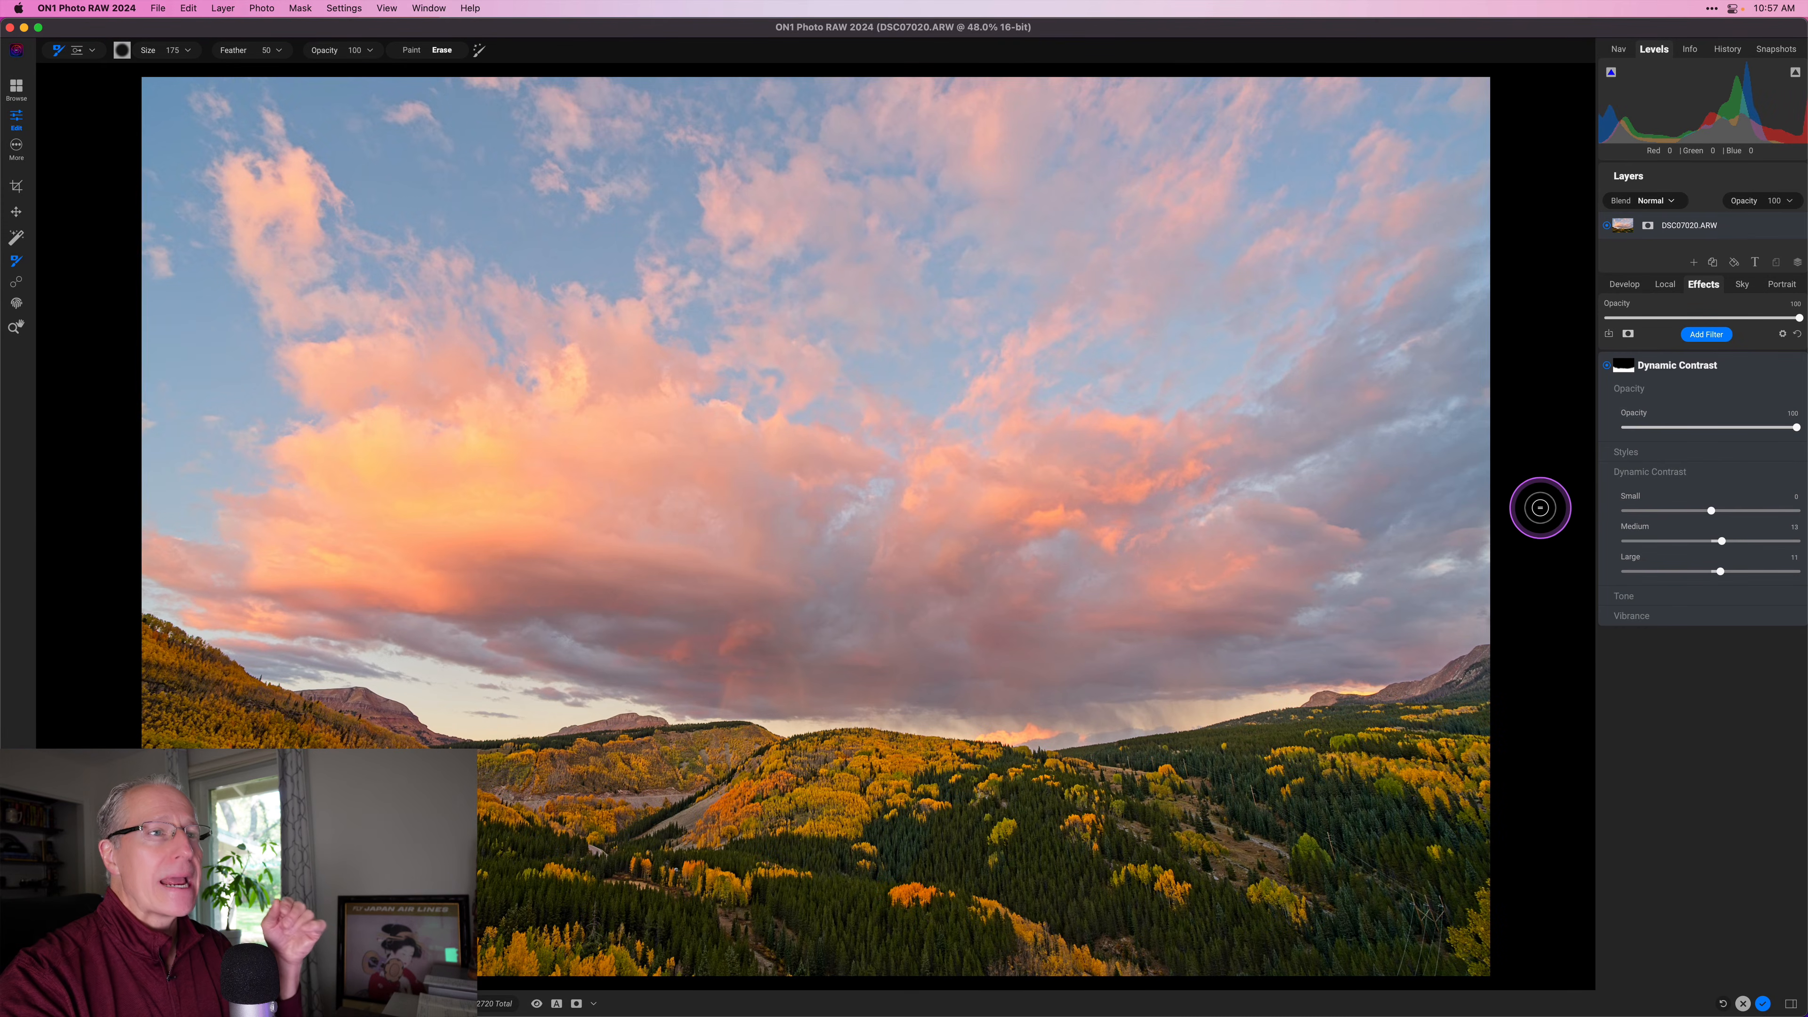
Finish editing DSC07020.ARW, keeping the changes, and return to Browse
{"action": "left_click", "coordinate": [1743, 289]}
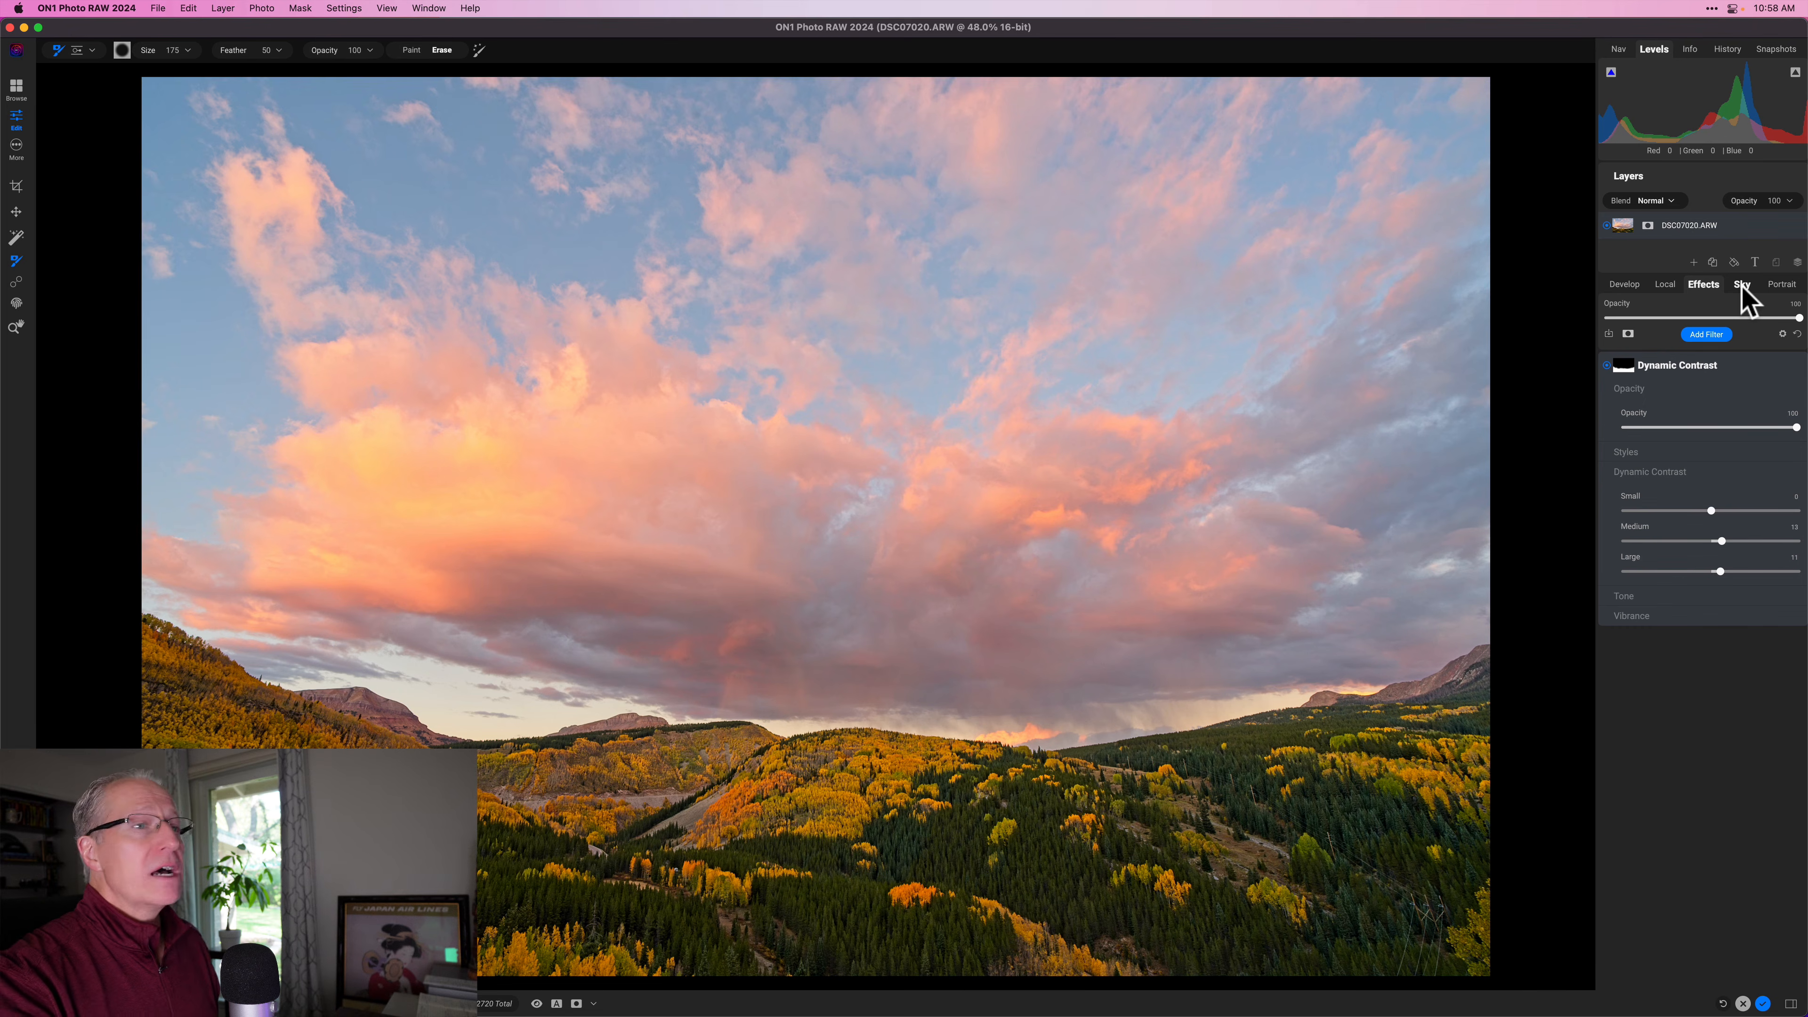
{"action": "left_click", "coordinate": [1763, 1004]}
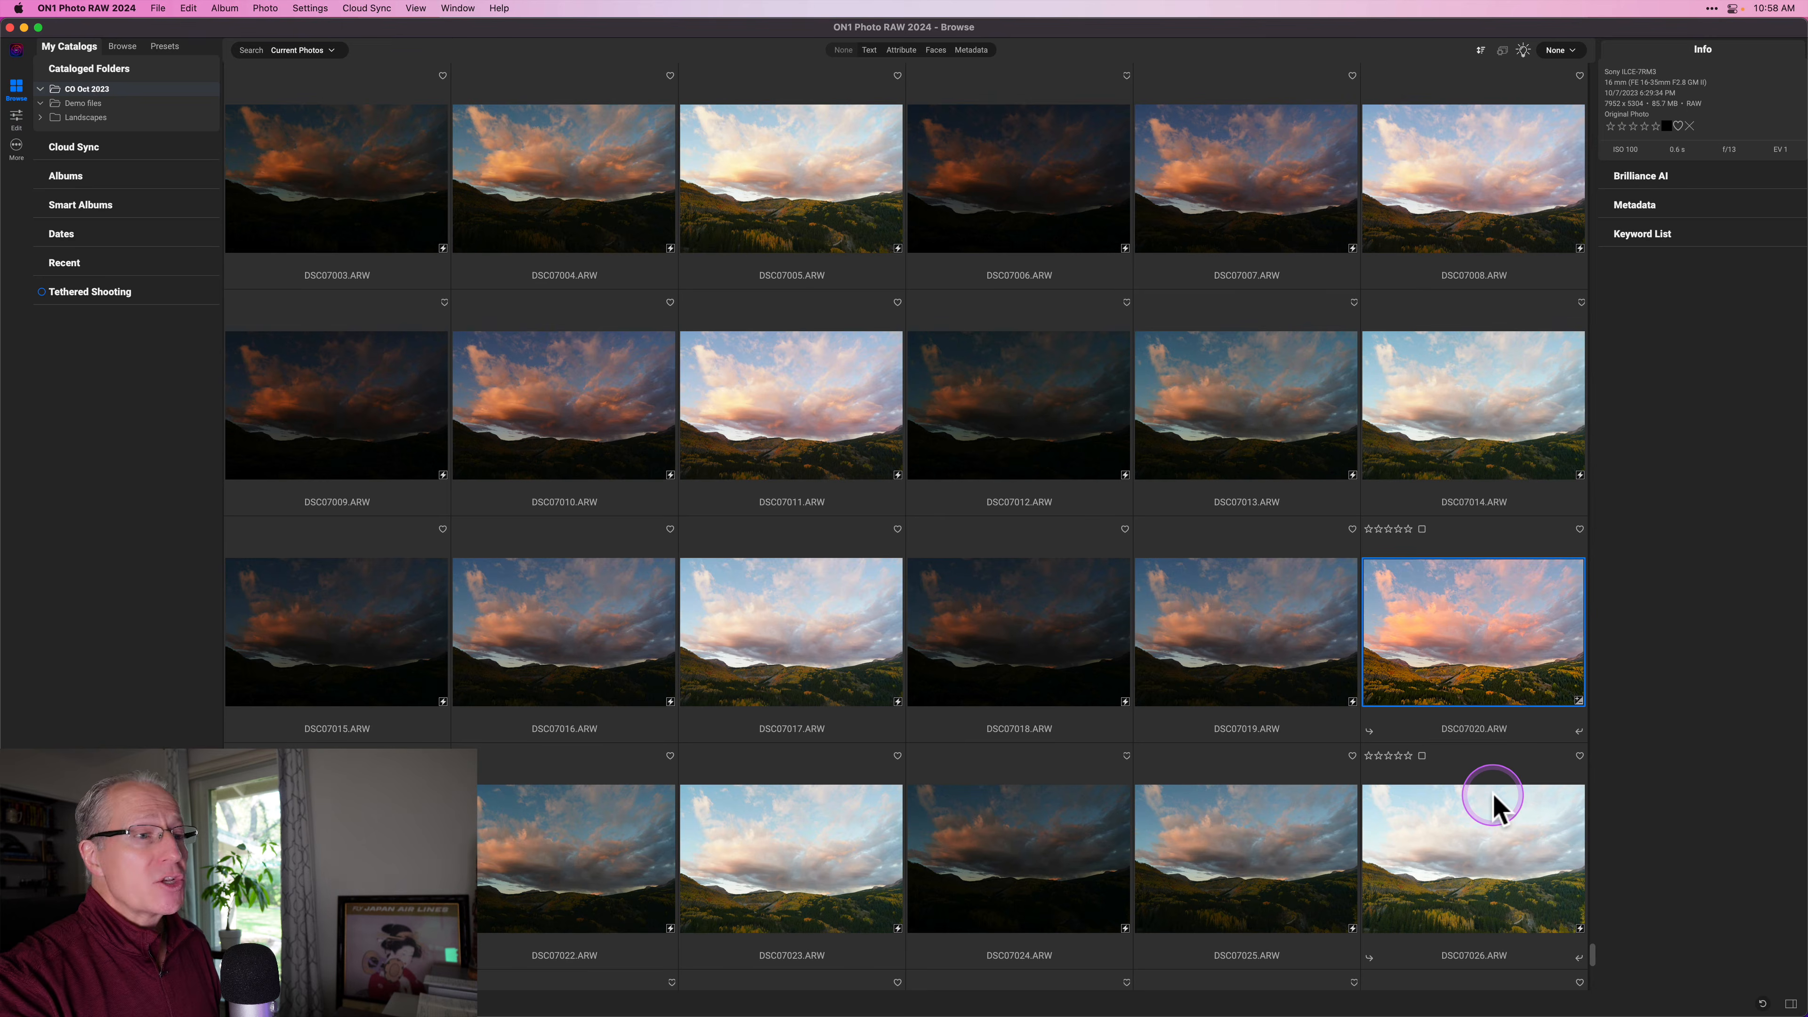